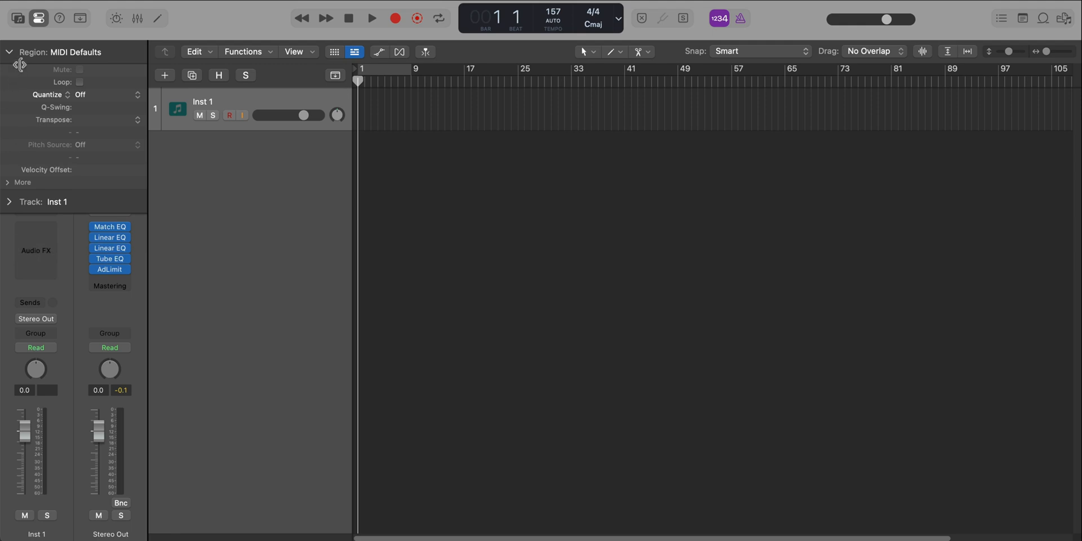
# Load Retro Synth as the instrument on the Inst 1 track with the Simple Analog Strings preset
pyautogui.click(10, 49)
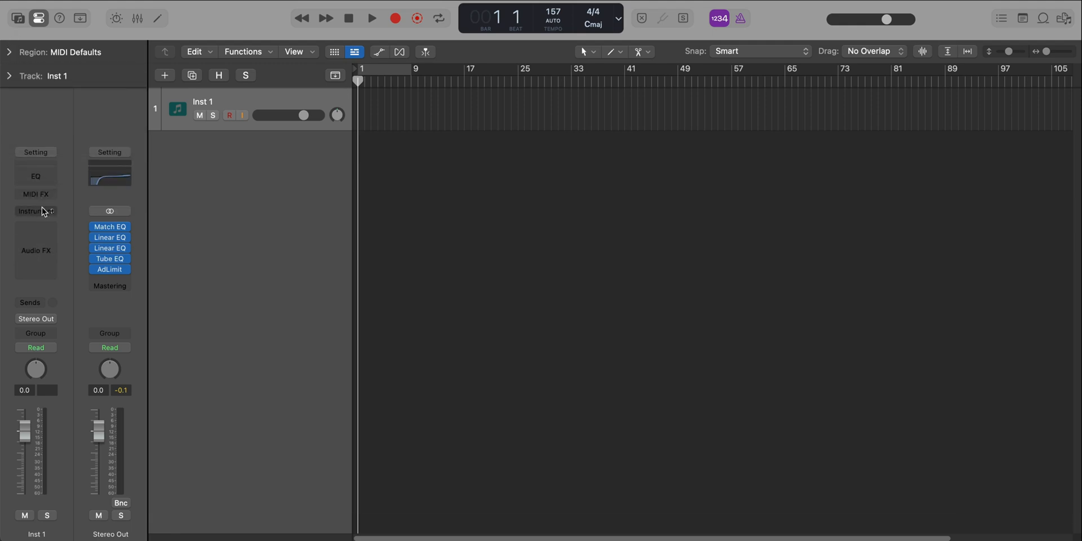
pyautogui.click(42, 208)
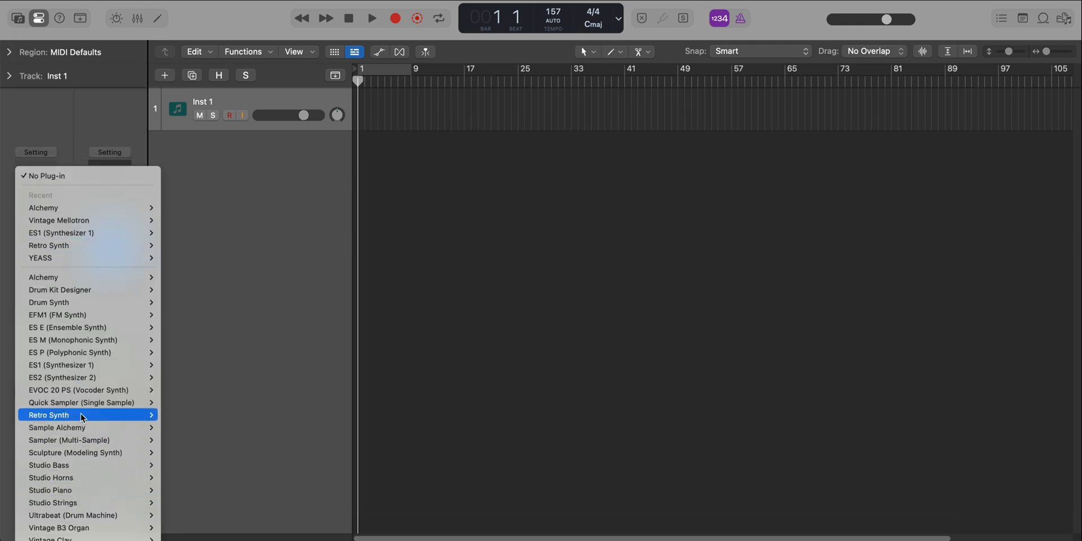
pyautogui.click(171, 407)
pyautogui.click(413, 35)
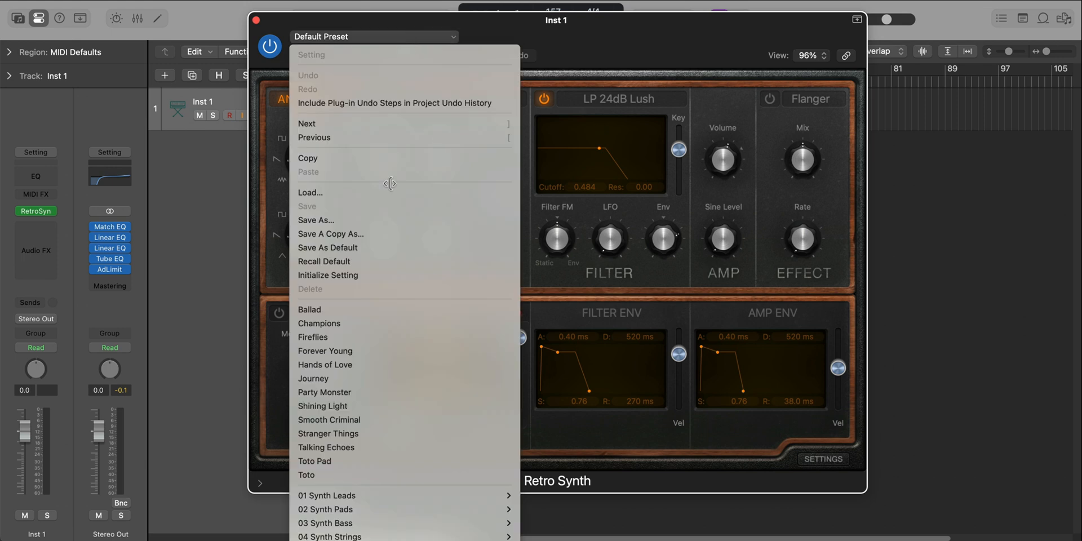
pyautogui.moveTo(478, 535)
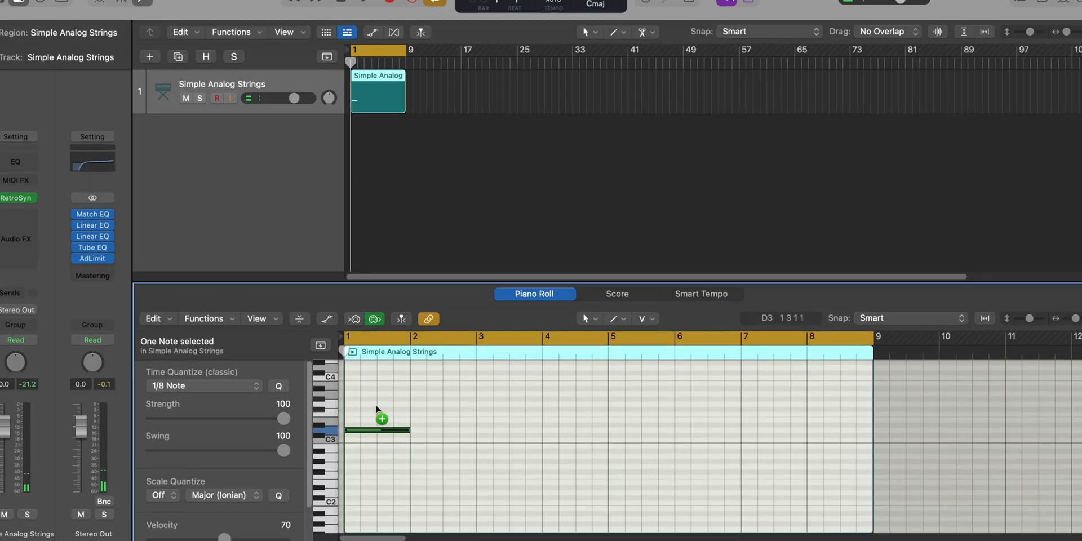
# Complete a one-bar D major chord (D3, F#3, A3) in bar 1 and repeat it in bar 2
pyautogui.moveTo(379, 416); pyautogui.dragTo(378, 398)
pyautogui.moveTo(289, 337); pyautogui.dragTo(296, 416)
pyautogui.press('super+r')
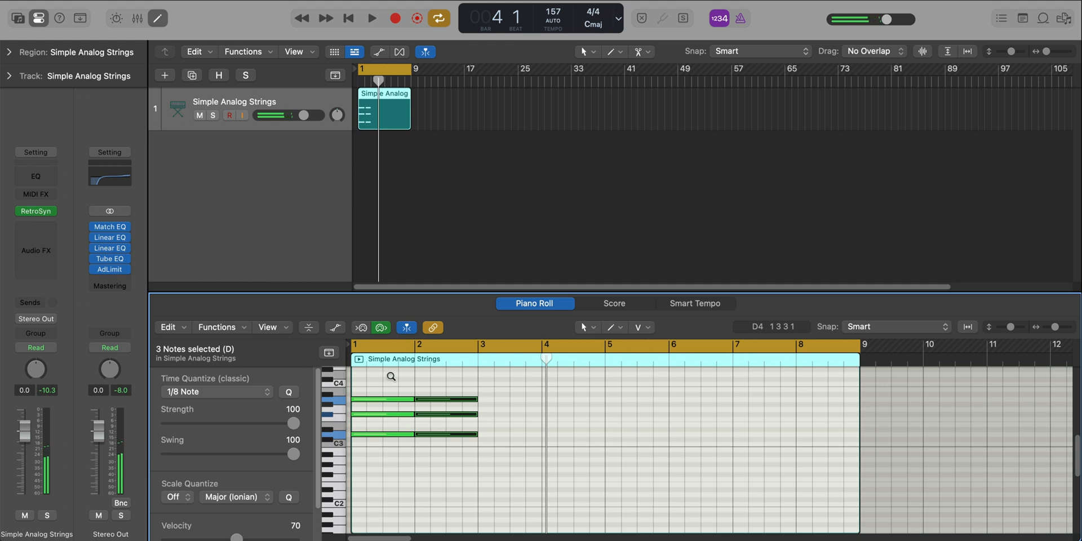
# Reshape the bar 2 chord into an A chord with the notes C#3, E3 and A3
pyautogui.hotkey('alt', 'Down')
pyautogui.click(462, 465)
pyautogui.moveTo(444, 418); pyautogui.dragTo(444, 399)
pyautogui.click(444, 404)
pyautogui.click(492, 404)
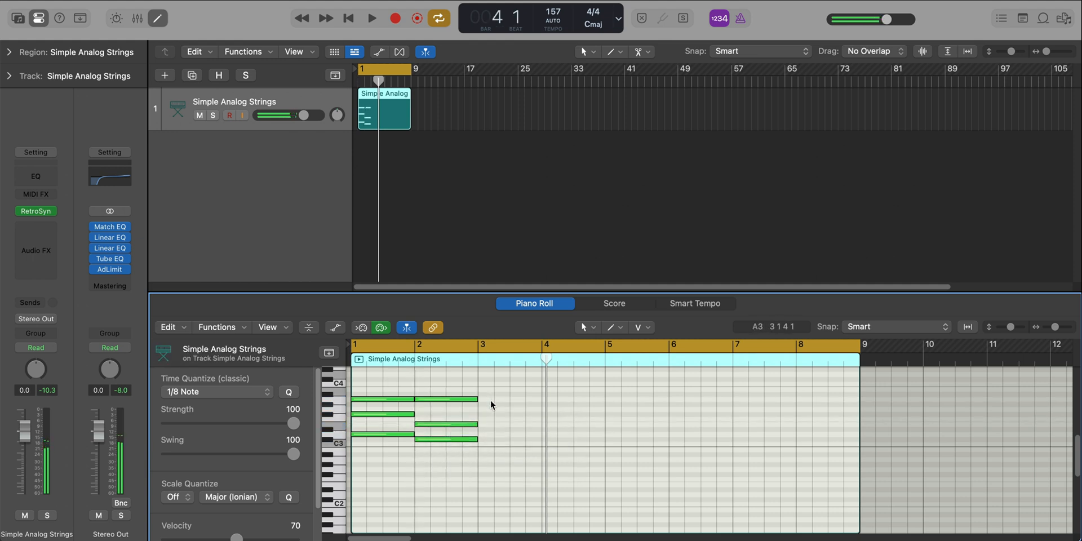
# Play the two chords, then repeat the pair until it fills the region through bar 8 and play it back
pyautogui.press('space')
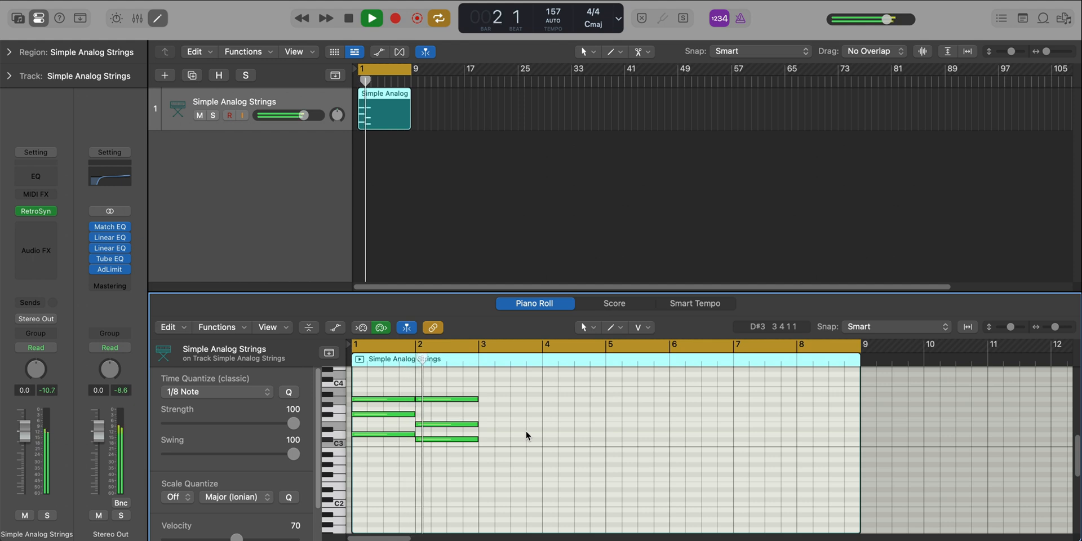
pyautogui.press('space')
pyautogui.moveTo(515, 451); pyautogui.dragTo(375, 393)
pyautogui.press('super+r')
pyautogui.press('super+r')
pyautogui.press('super+r')
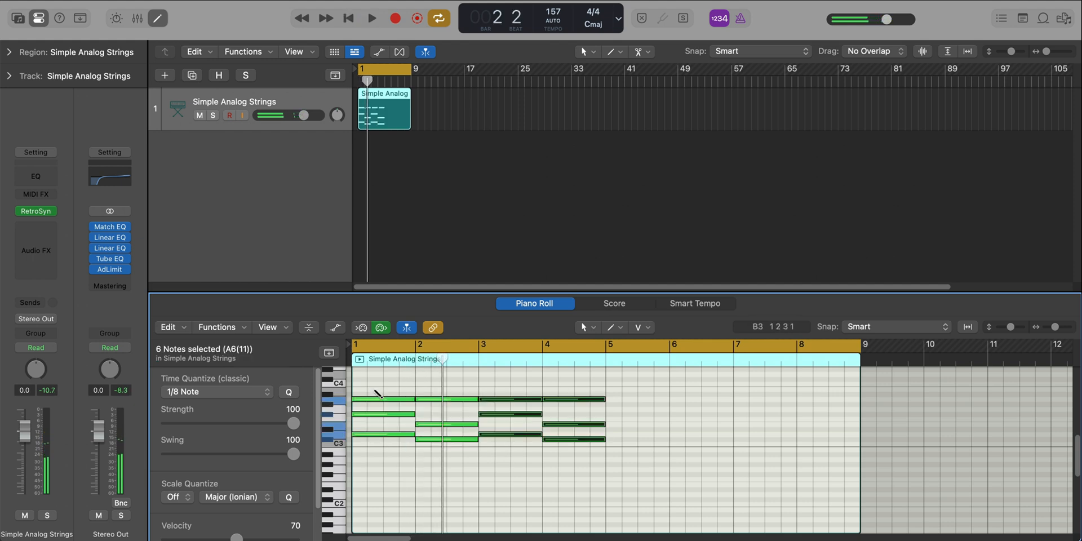
pyautogui.press('space')
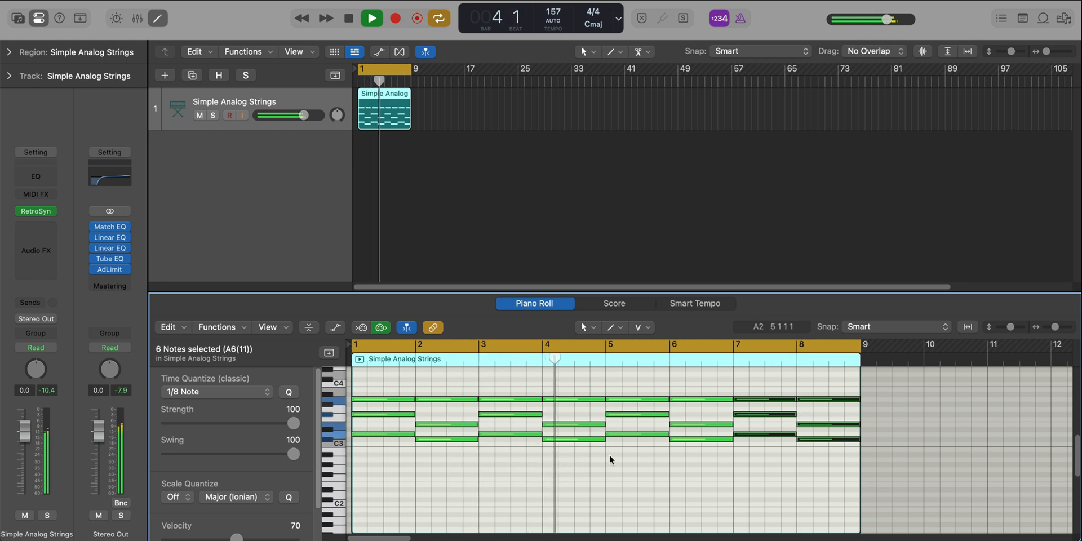
# Raise the top note of the bar 5 chord two semitones to B3 and play the progression
pyautogui.scroll(2, 643, 460)
pyautogui.click(639, 420)
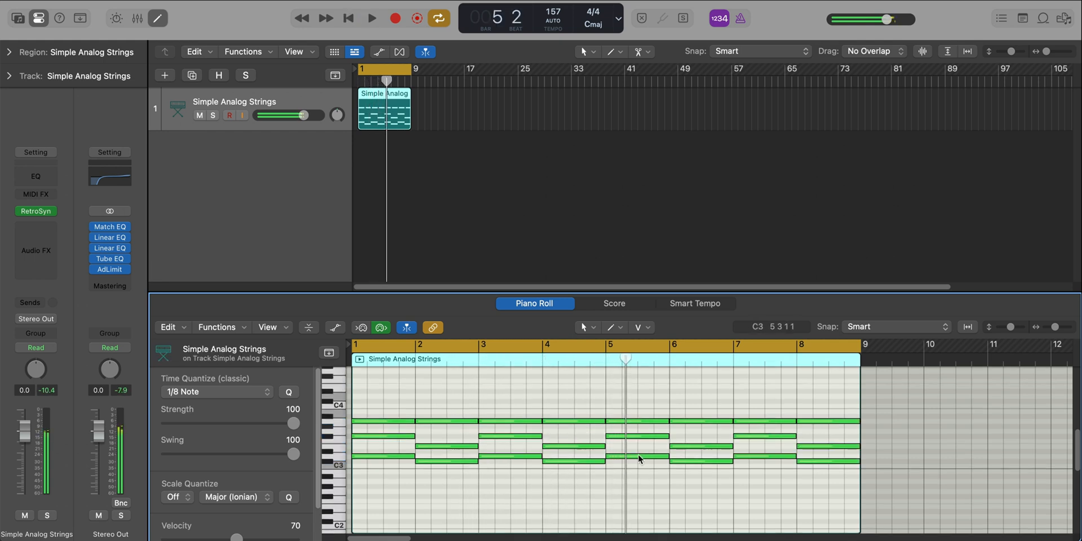
pyautogui.press('space')
pyautogui.moveTo(640, 421); pyautogui.dragTo(639, 411)
pyautogui.press('space')
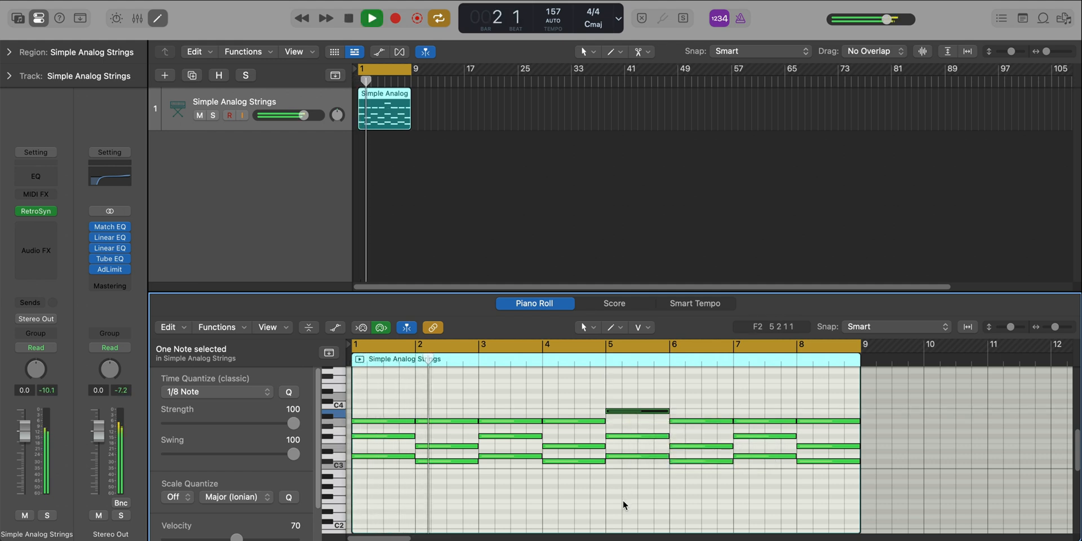
pyautogui.scroll(-1, 624, 502)
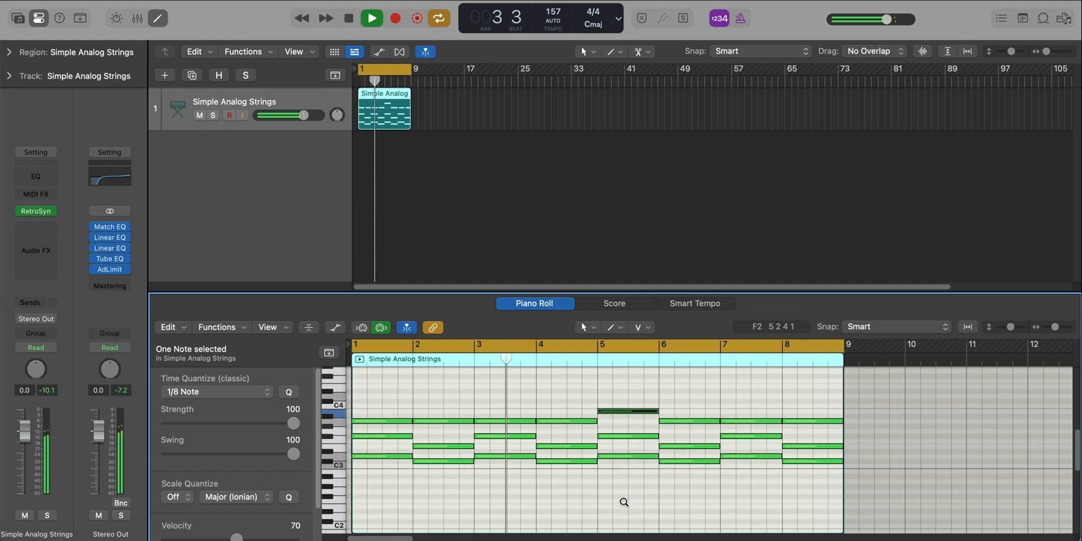
pyautogui.scroll(-1, 624, 502)
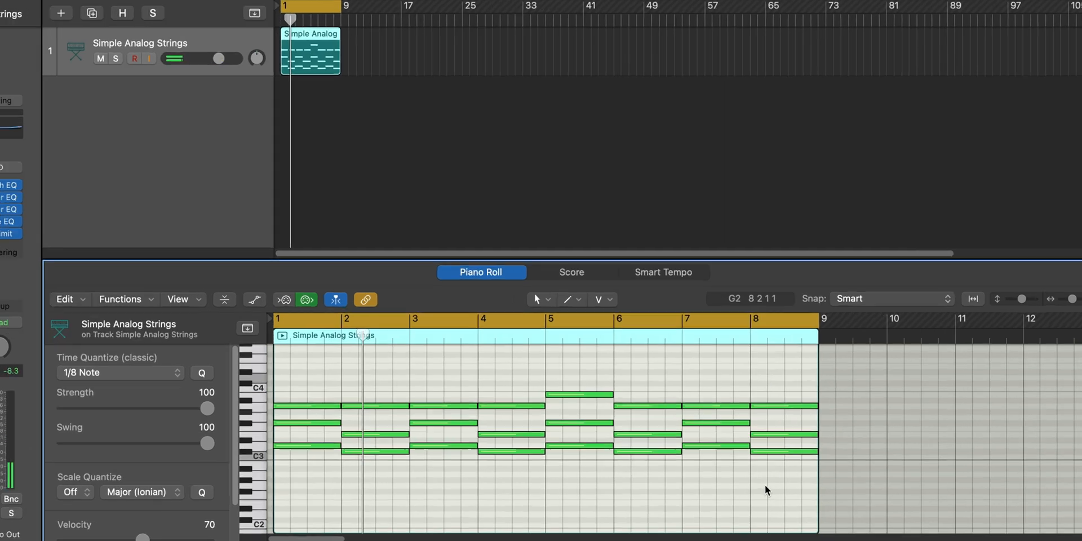
# Transpose the whole bar 8 chord up three semitones
pyautogui.moveTo(786, 492); pyautogui.dragTo(802, 410)
pyautogui.hotkey('alt', 'Up')
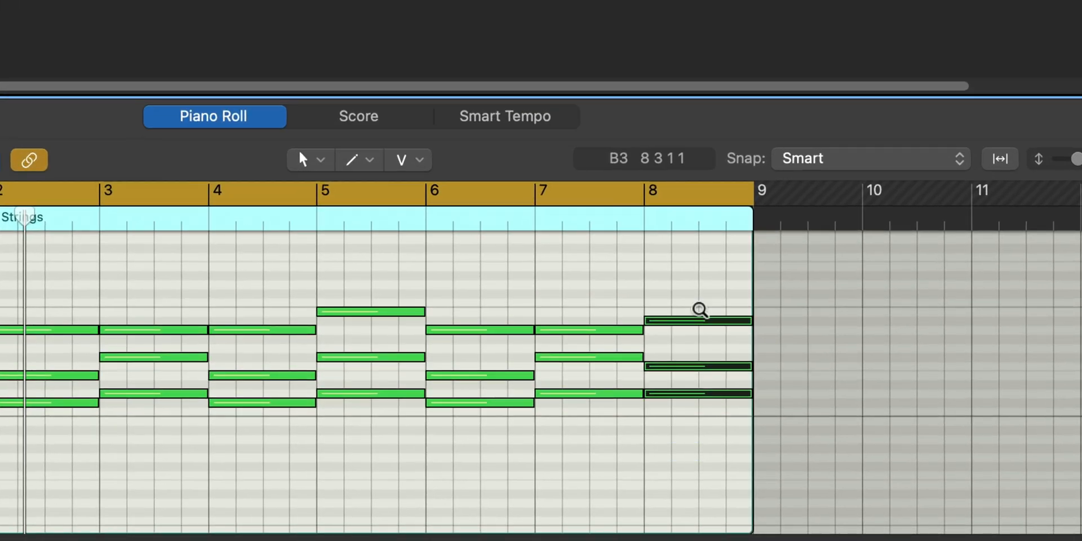
pyautogui.hotkey('alt', 'Up')
pyautogui.hotkey('alt', 'Up')
# Turn the bar 8 chord into E major by raising its middle note to G#3 and lowering its top note to B3
pyautogui.click(704, 337)
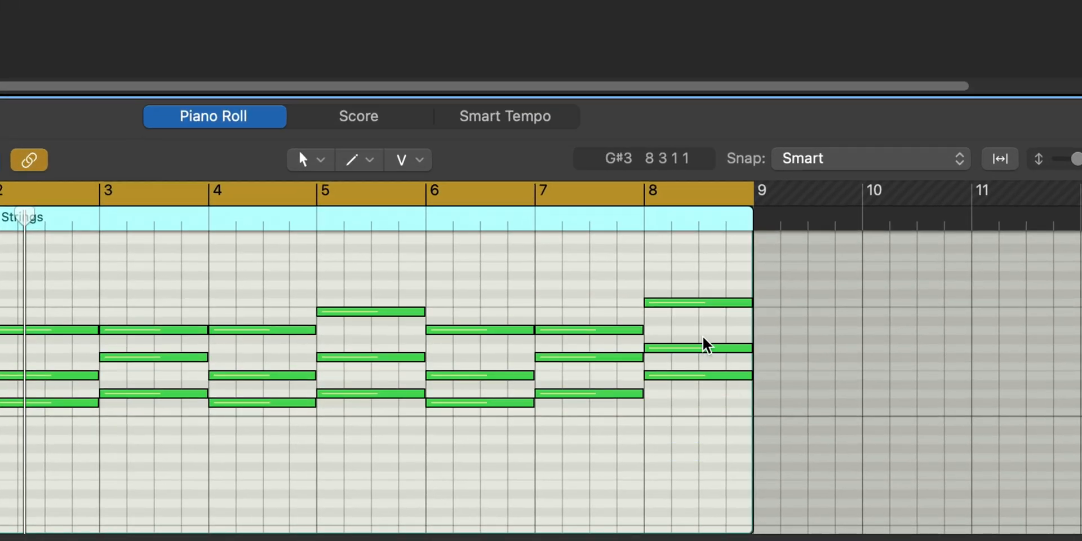
pyautogui.moveTo(705, 346); pyautogui.dragTo(704, 338)
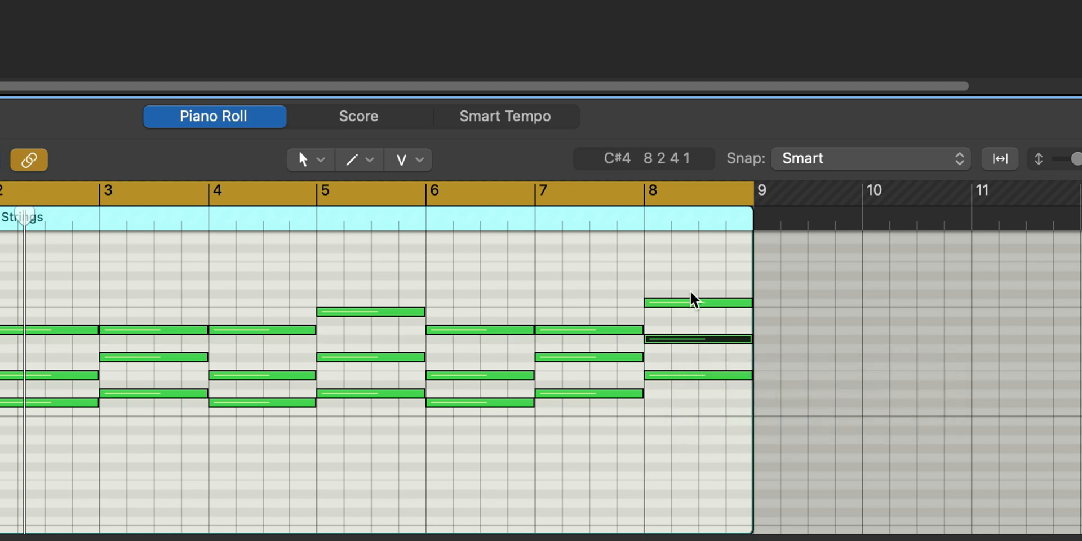
pyautogui.click(693, 303)
pyautogui.moveTo(693, 307); pyautogui.dragTo(697, 312)
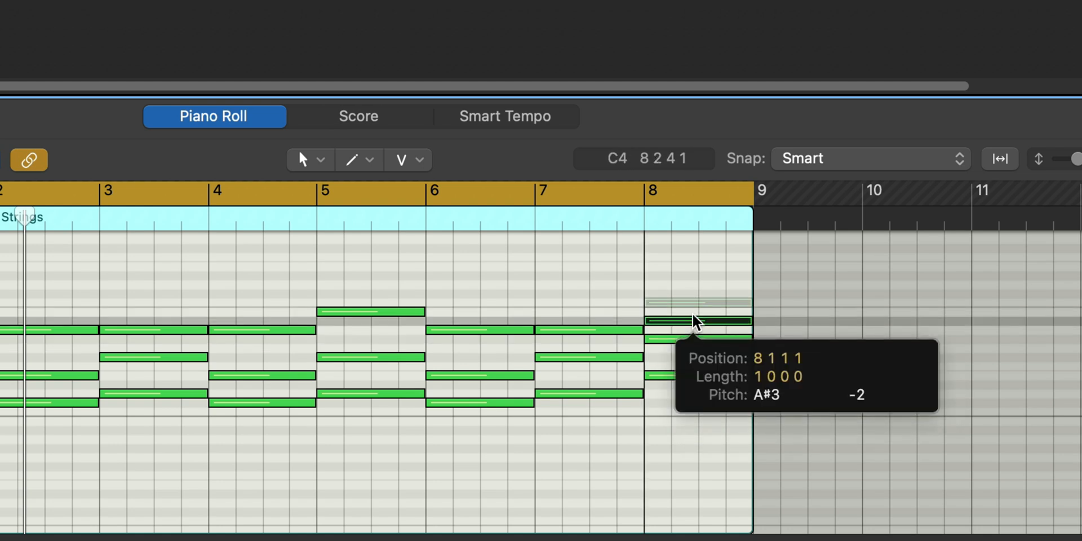
pyautogui.click(774, 509)
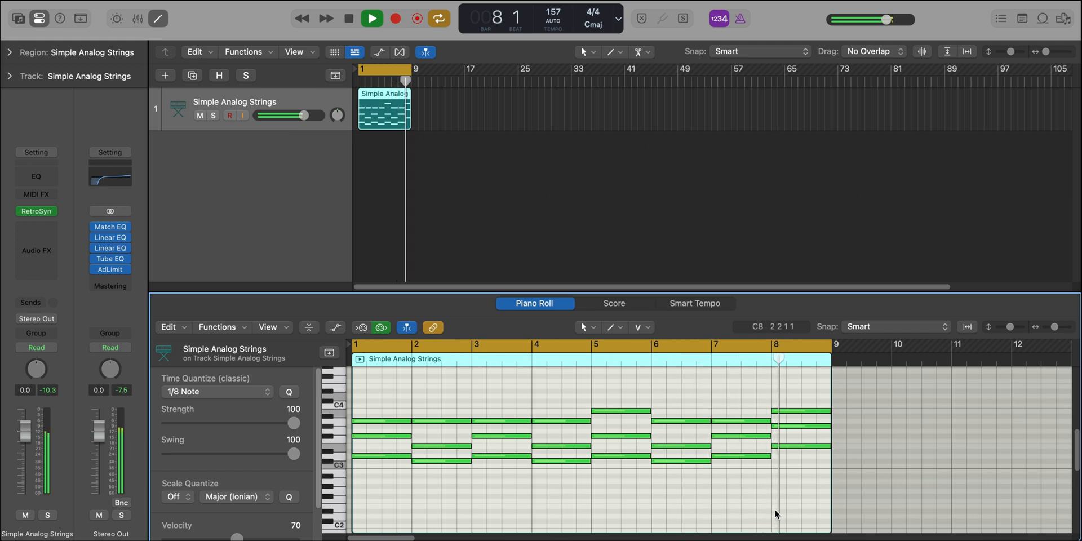
# Set the Retro Synth filter's cutoff to 0.480 and resonance to 0.10, and audition the sound
pyautogui.press('space')
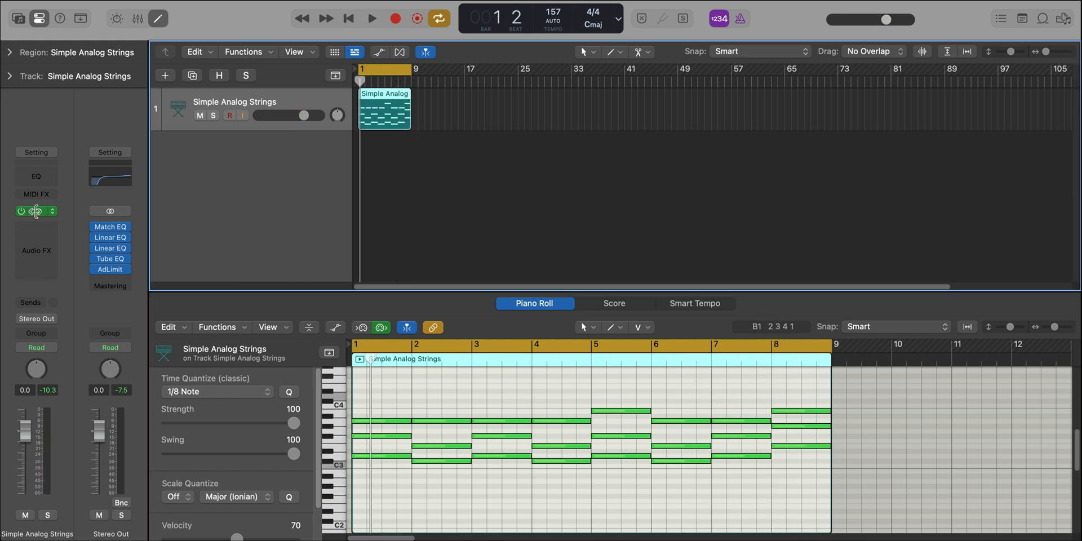
pyautogui.click(36, 211)
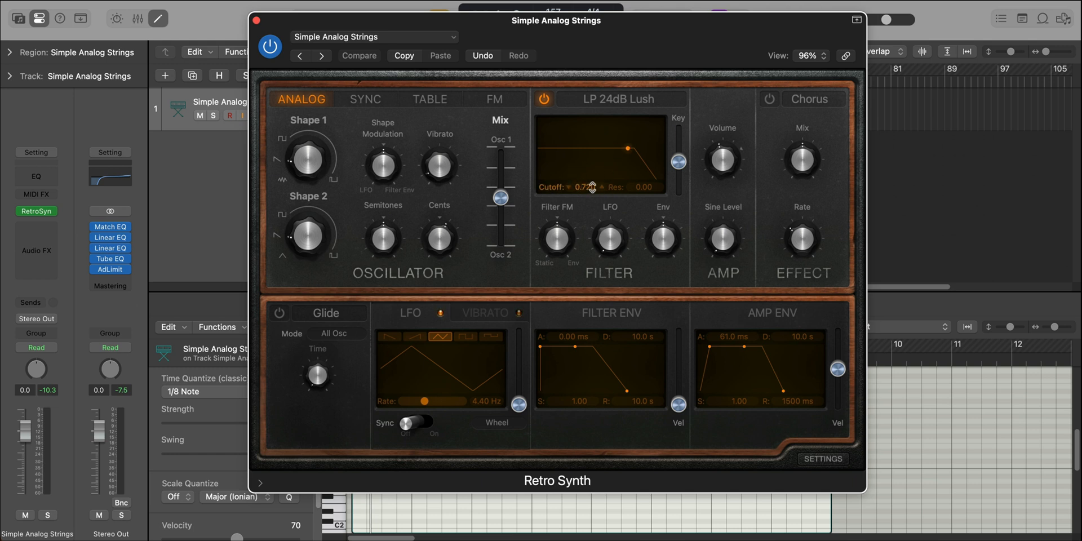
pyautogui.moveTo(592, 188); pyautogui.dragTo(591, 191)
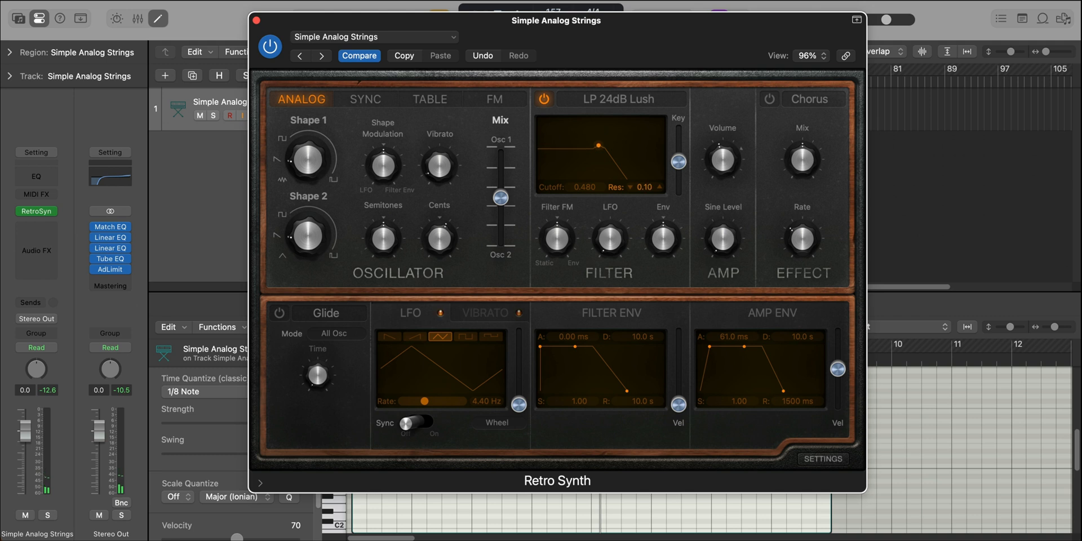
pyautogui.press('space')
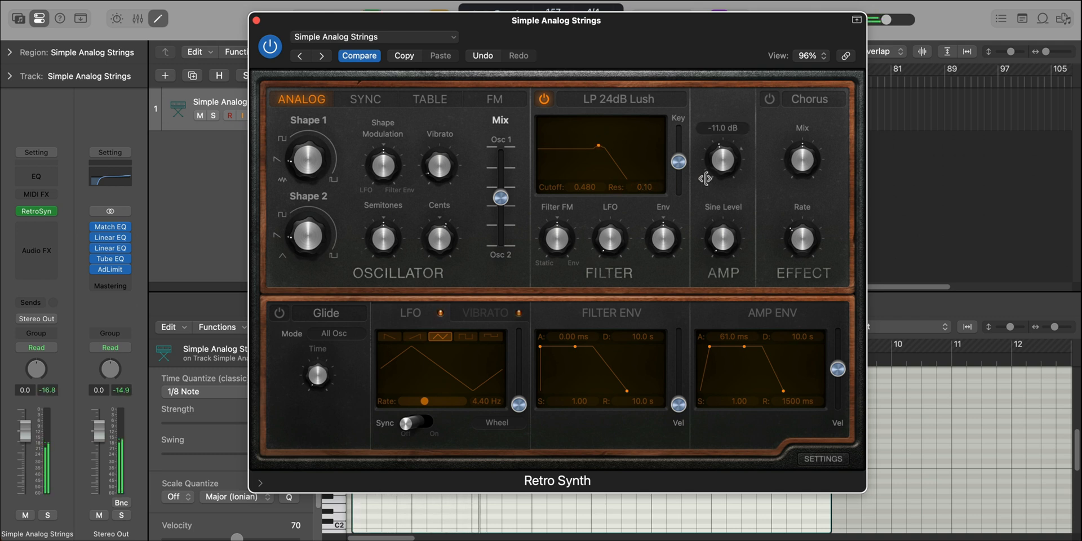
# Shorten Retro Synth's amp envelope to an attack of 1.40 ms and a release of 1.00 ms
pyautogui.moveTo(728, 228)
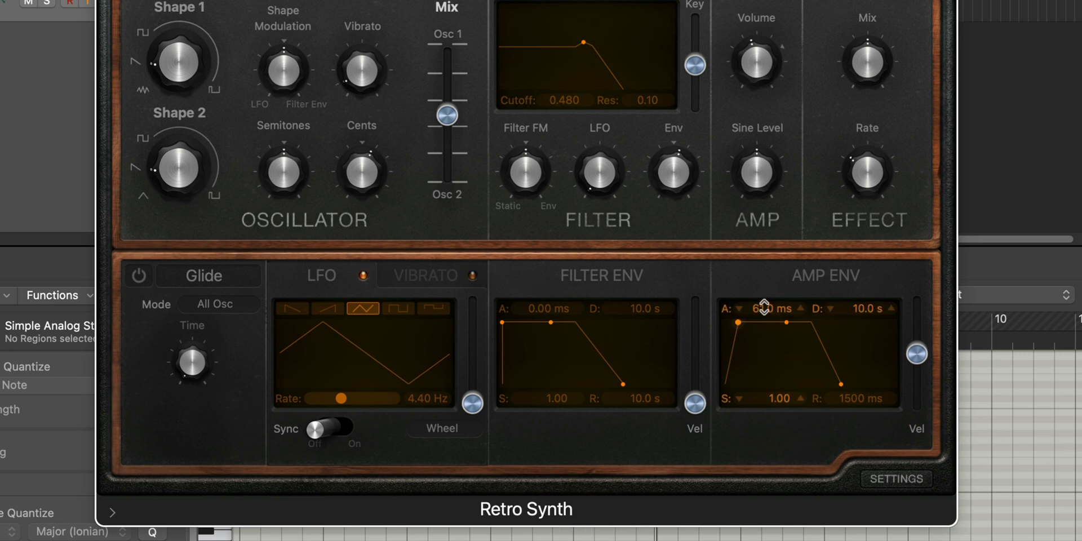
pyautogui.moveTo(769, 309); pyautogui.dragTo(769, 338)
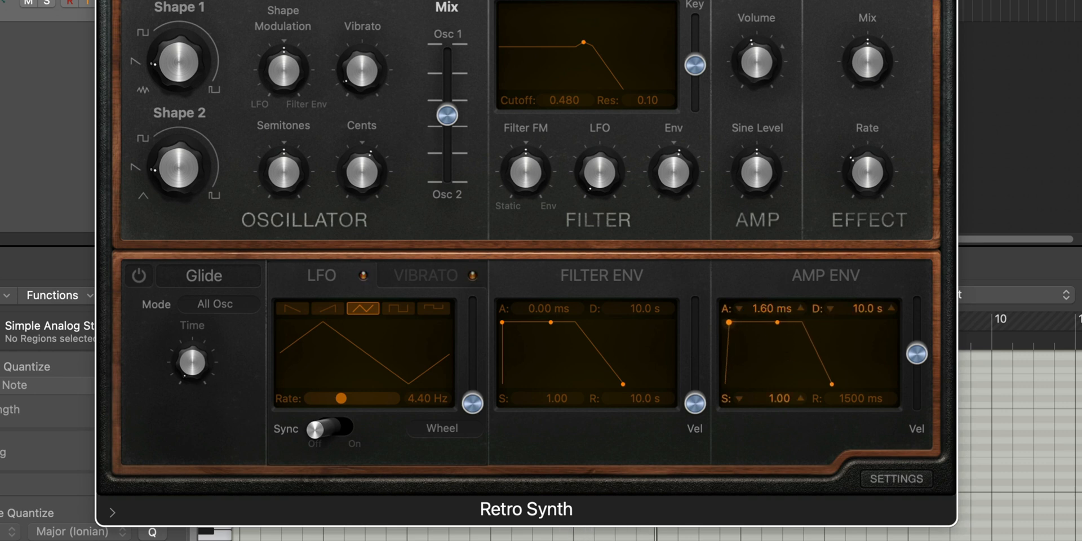
pyautogui.moveTo(769, 308); pyautogui.dragTo(769, 311)
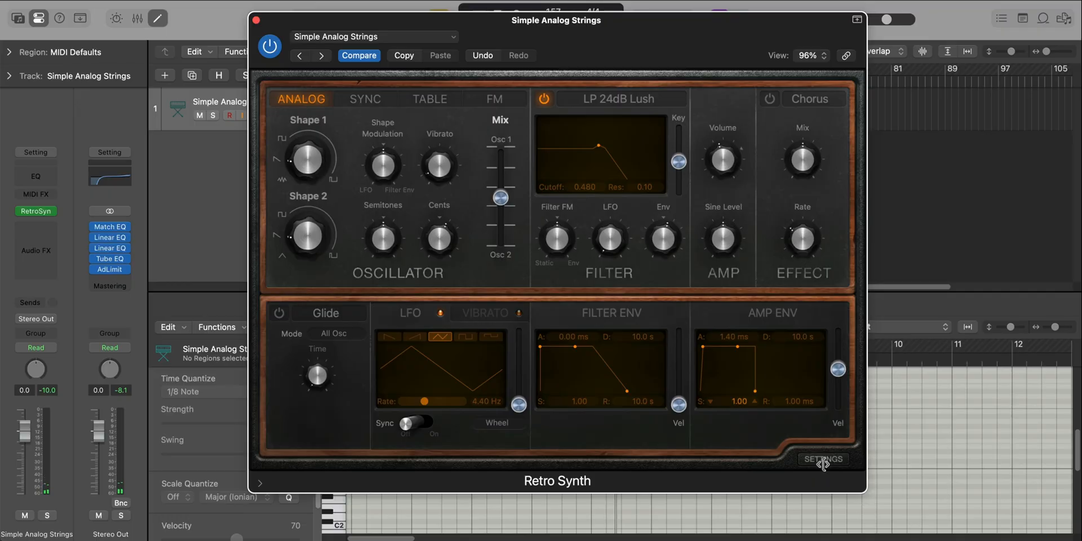
# Set Retro Synth's unison to 4 Voices in its global settings
pyautogui.click(825, 458)
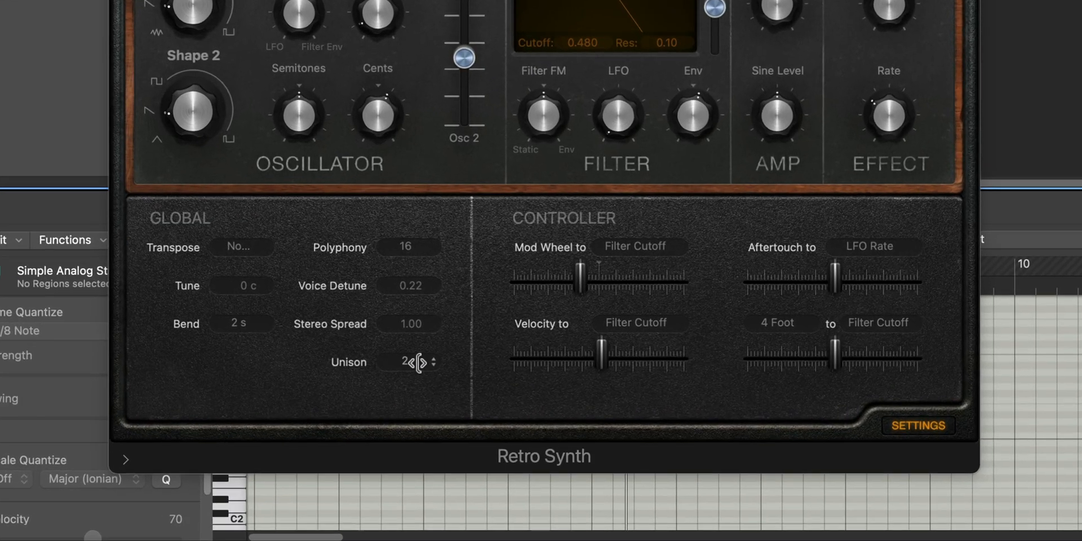
pyautogui.click(458, 413)
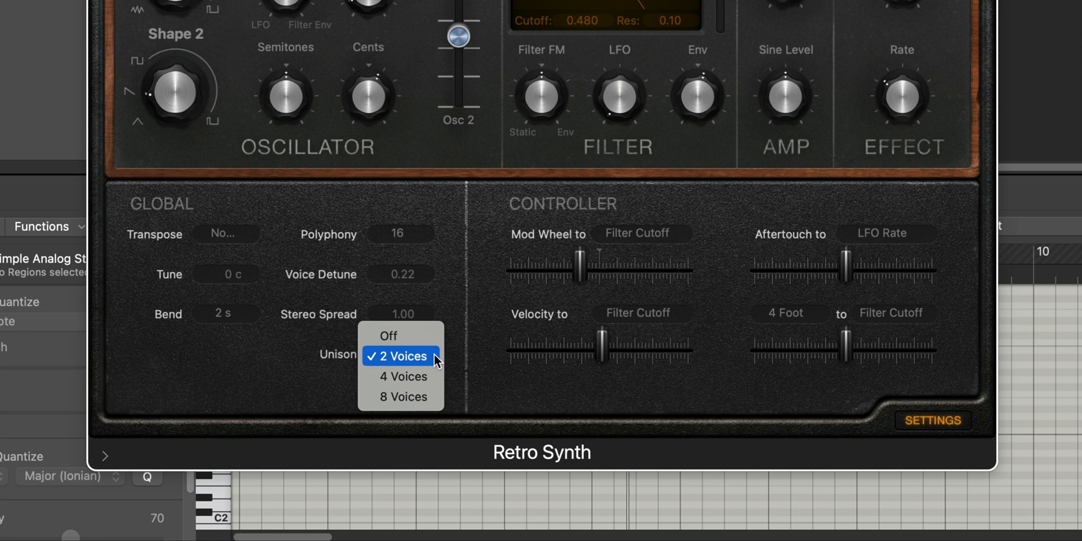
pyautogui.click(391, 377)
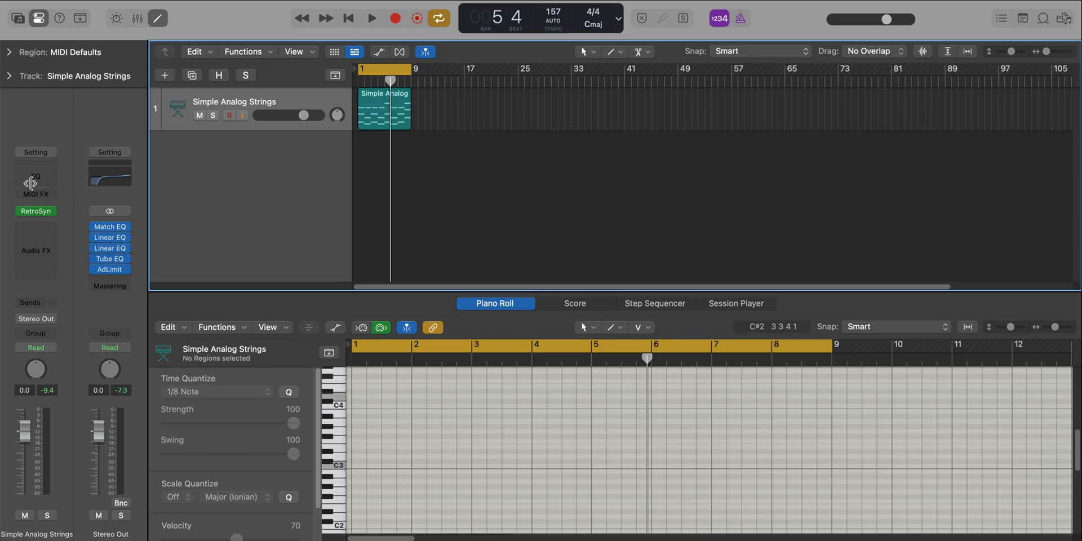
# Add a Channel EQ to the strings track with a 12 dB/Oct low cut at 226 Hz and a +3.4 dB high shelf at 1700 Hz
pyautogui.click(28, 179)
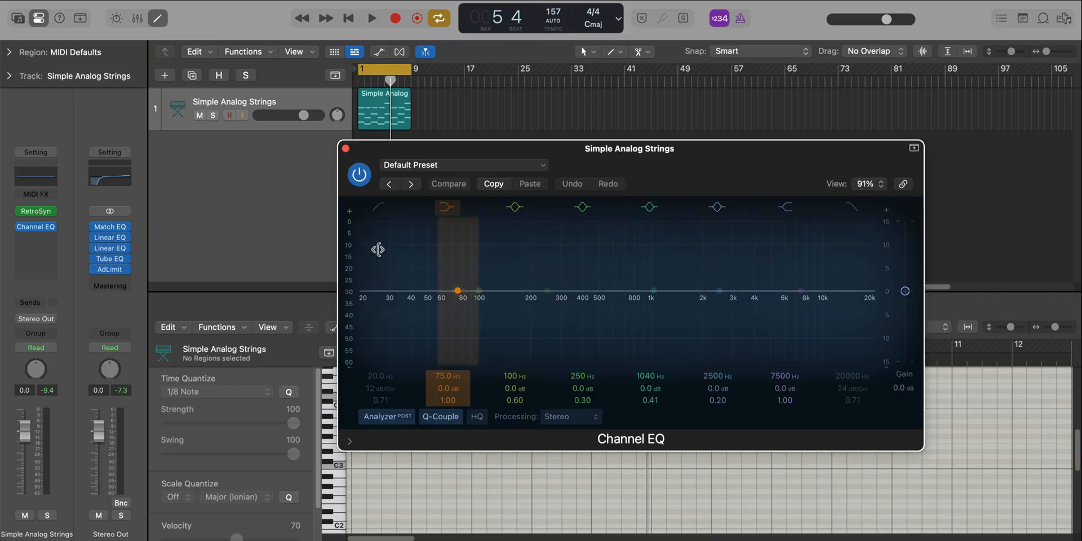
pyautogui.click(379, 207)
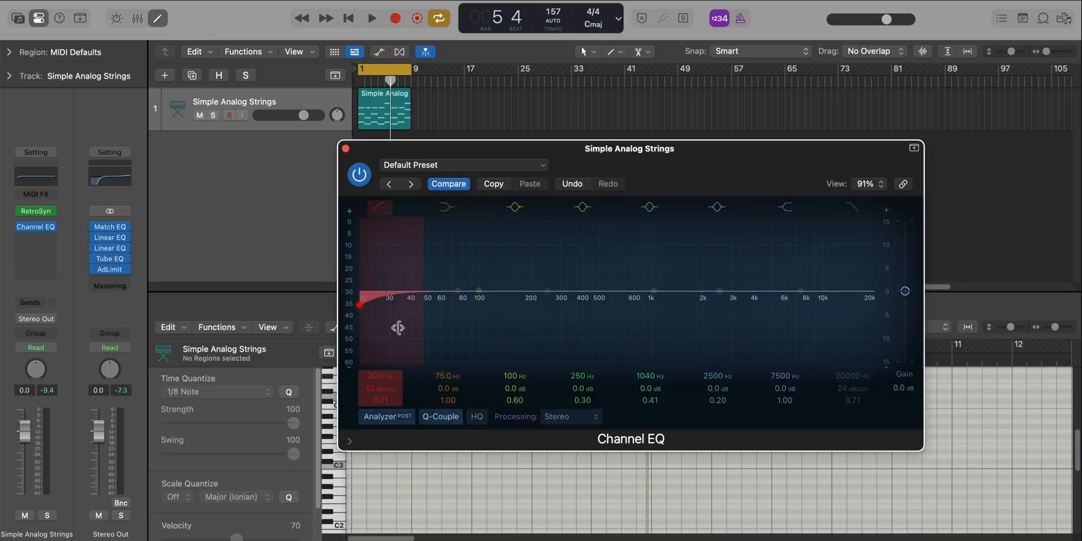
pyautogui.press('space')
pyautogui.moveTo(359, 304); pyautogui.dragTo(540, 305)
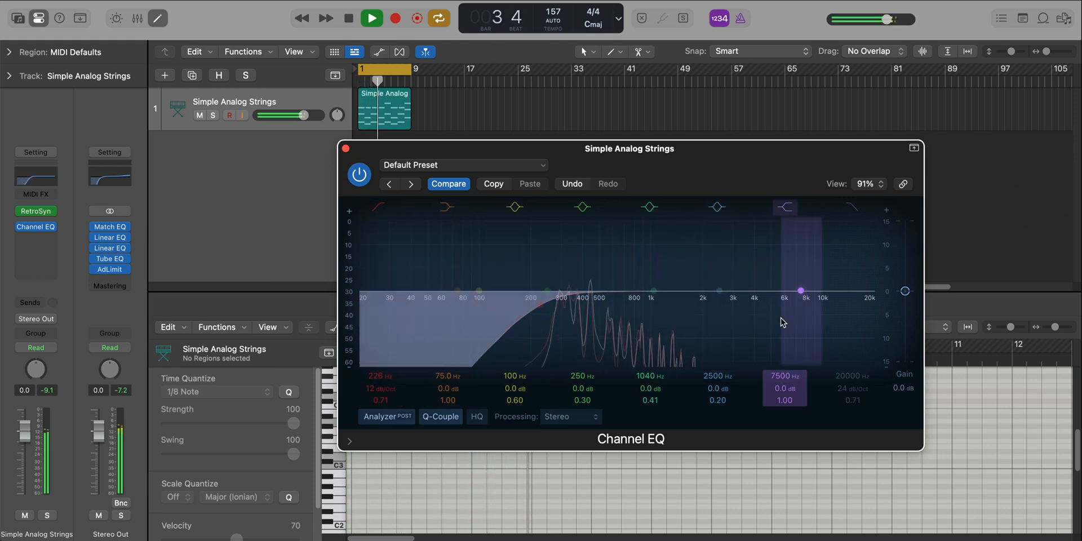
pyautogui.moveTo(800, 292); pyautogui.dragTo(688, 274)
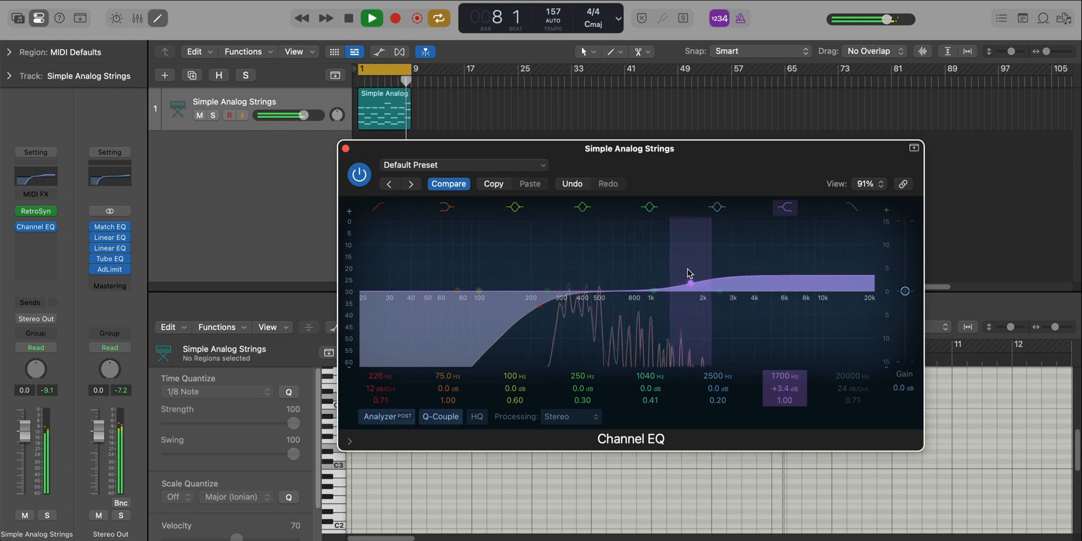
# Compare the sound with the Channel EQ bypassed and active during playback, then close the EQ window
pyautogui.click(359, 176)
pyautogui.click(361, 175)
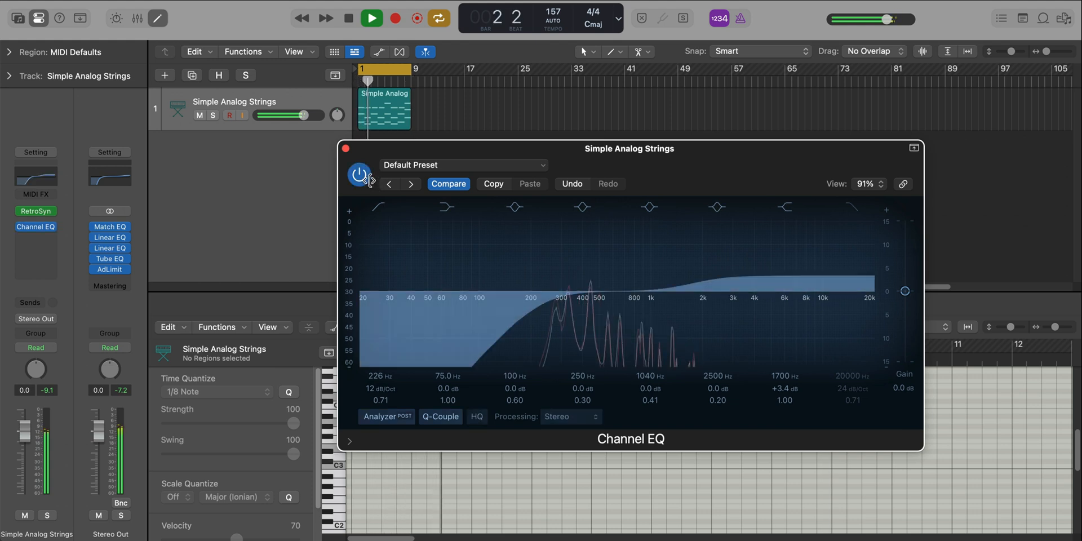
pyautogui.click(363, 176)
pyautogui.click(363, 176)
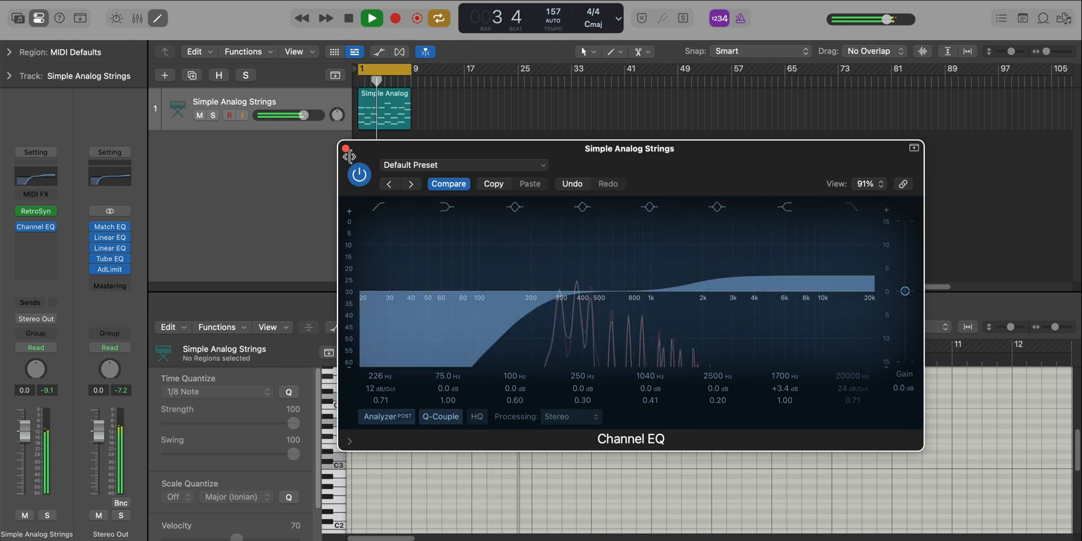
pyautogui.click(344, 149)
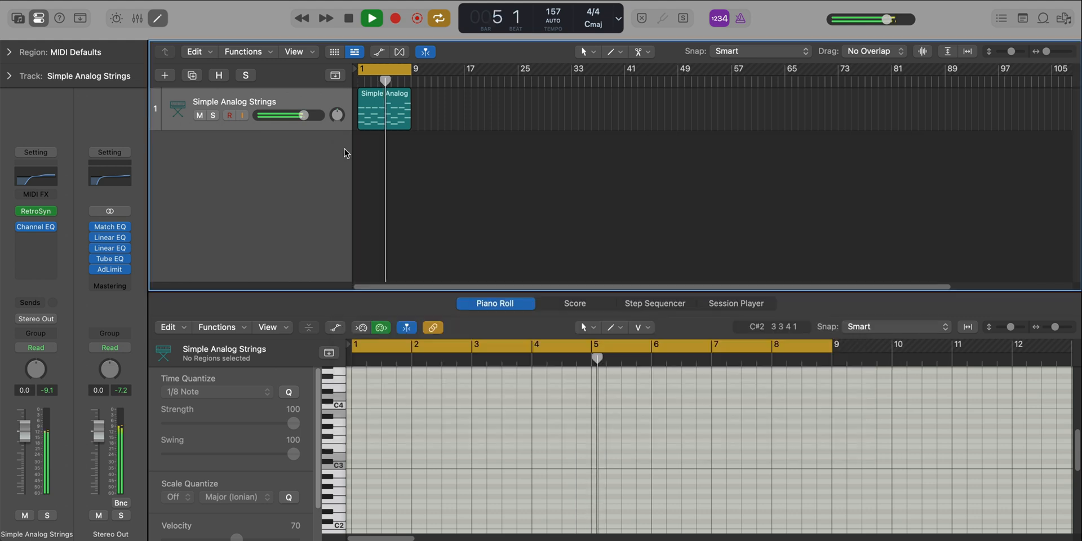
# Add a Chorus at its default settings after the Channel EQ on the strings track and listen to the result
pyautogui.press('space')
pyautogui.click(47, 241)
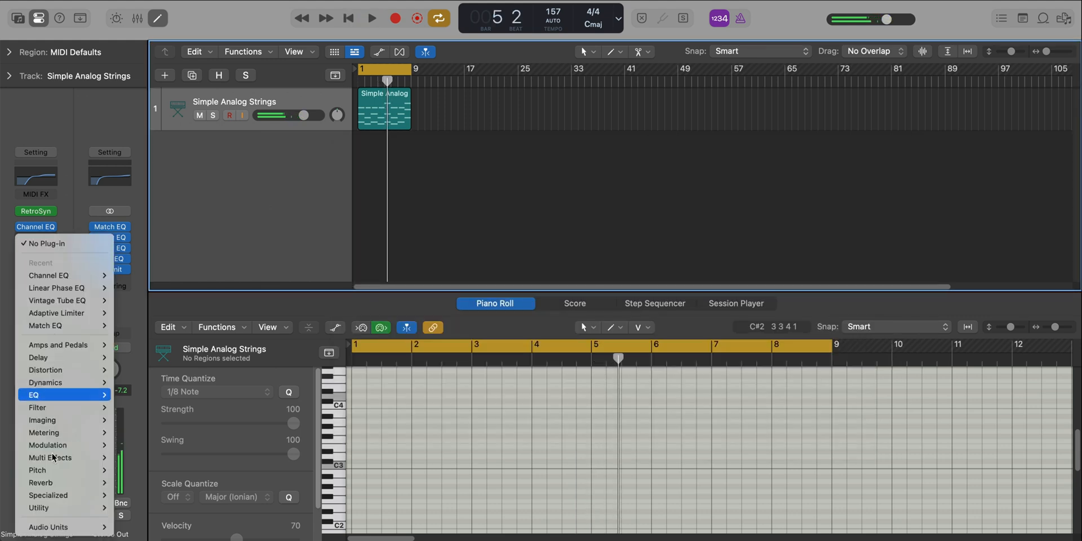
pyautogui.moveTo(85, 445)
pyautogui.click(217, 445)
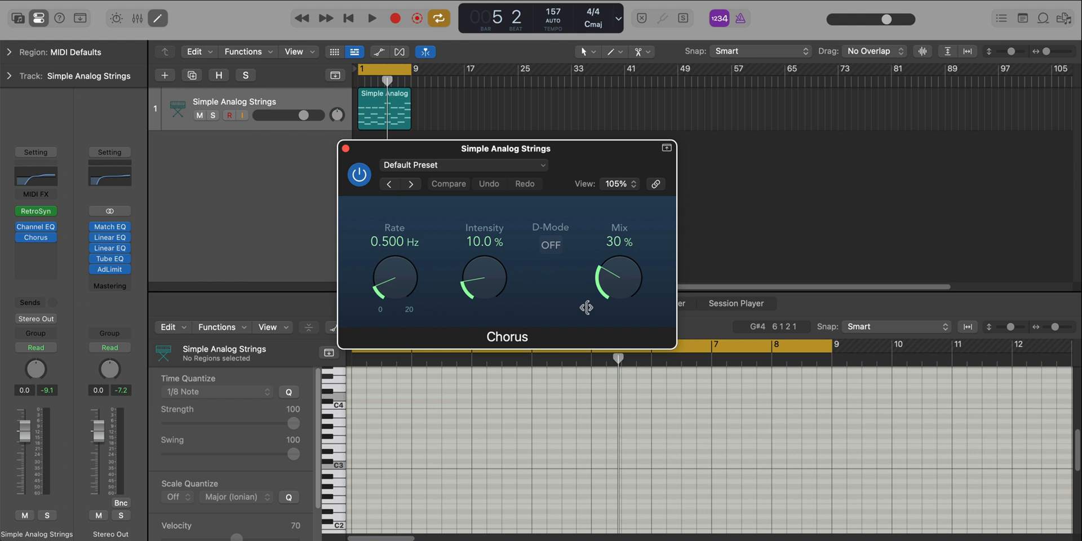
pyautogui.press('space')
pyautogui.click(344, 150)
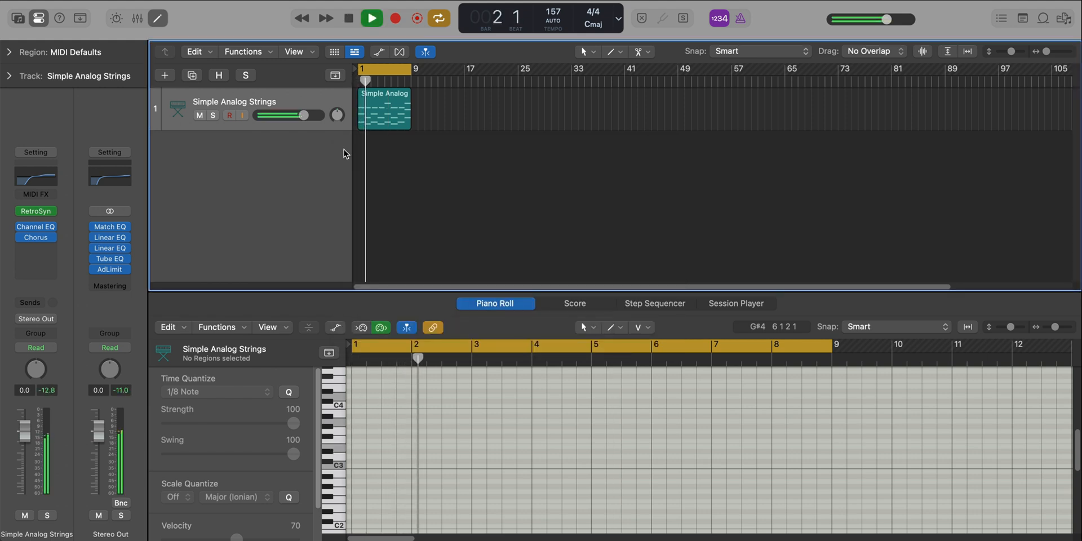
# Close the Piano Roll, add a second software instrument track and load the Alchemy synth on it
pyautogui.press('e')
pyautogui.keyDown('ctrl'); pyautogui.keyDown('alt'); pyautogui.click(494, 239); pyautogui.keyUp('alt'); pyautogui.keyUp('ctrl')
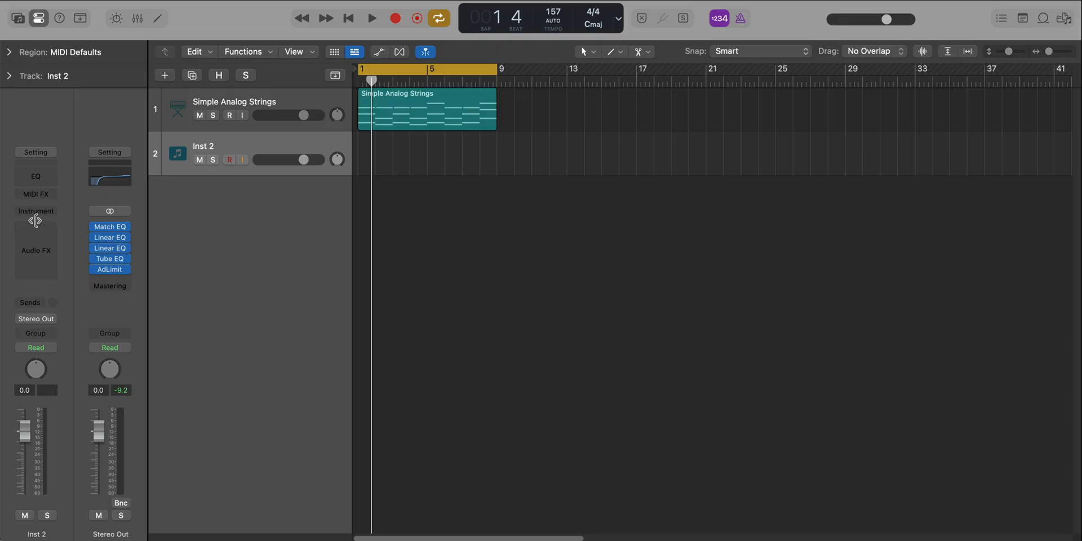
pyautogui.click(34, 220)
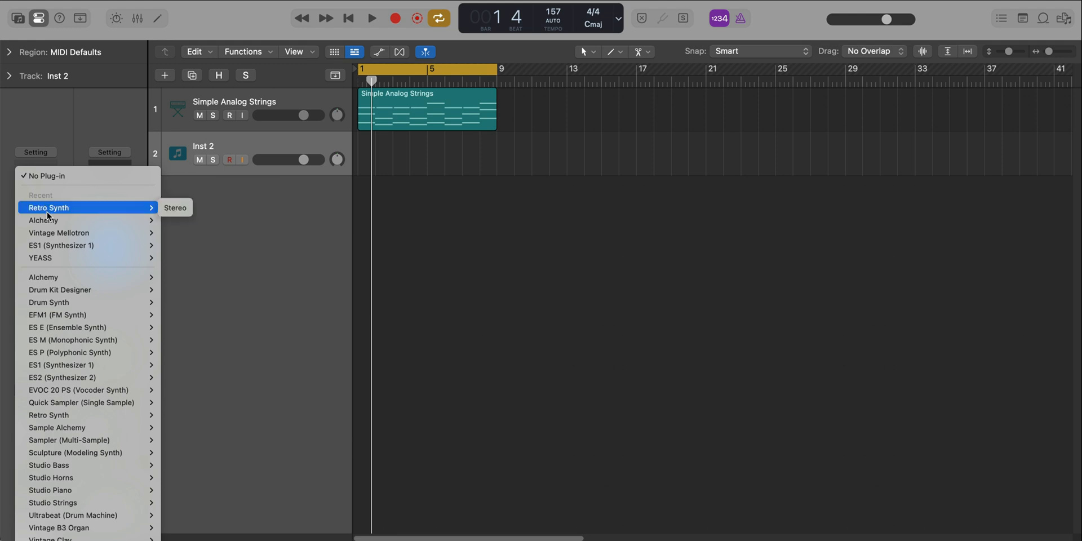
pyautogui.click(44, 220)
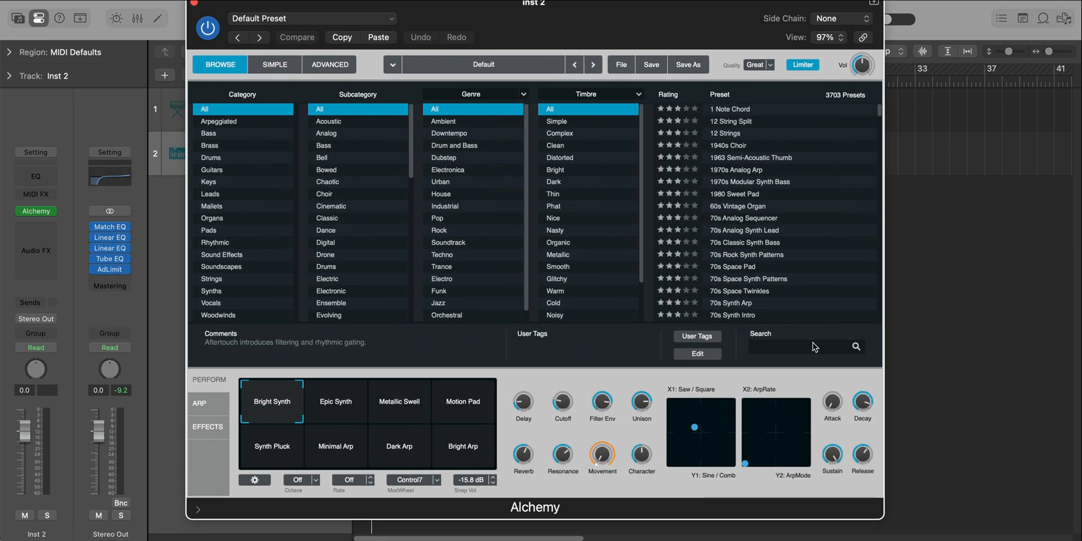
# Search Alchemy's presets for "cold emotion" and load the Cold Emotion Sweep preset
pyautogui.write('cild')
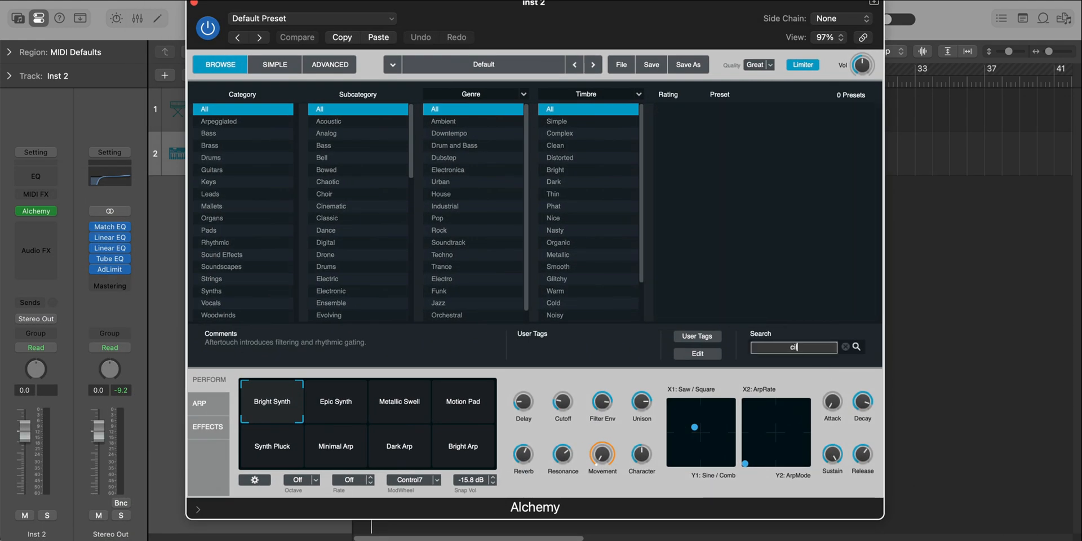
pyautogui.press('BackSpace')
pyautogui.write('old emotion')
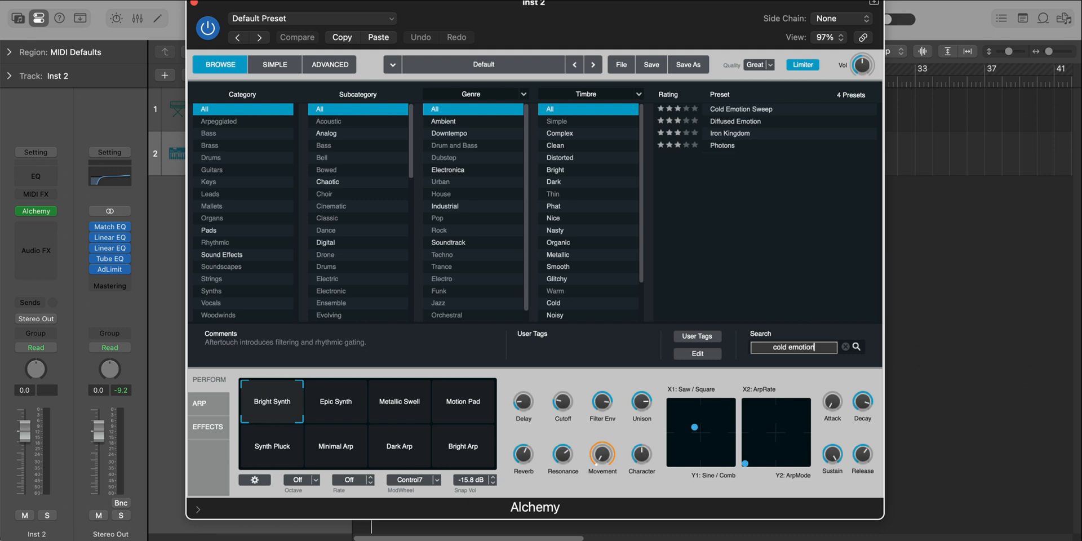
pyautogui.click(745, 109)
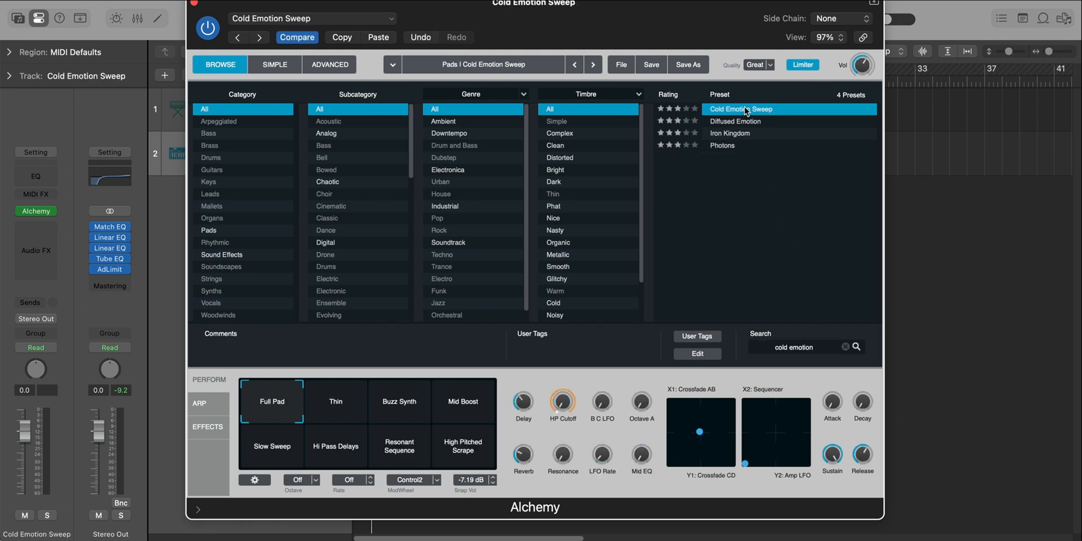
# Copy the eight-bar strings region onto the Cold Emotion Sweep track and listen to that track soloed
pyautogui.moveTo(488, 20); pyautogui.dragTo(761, 52)
pyautogui.moveTo(396, 111); pyautogui.dragTo(397, 154)
pyautogui.click(213, 160)
pyautogui.press('space')
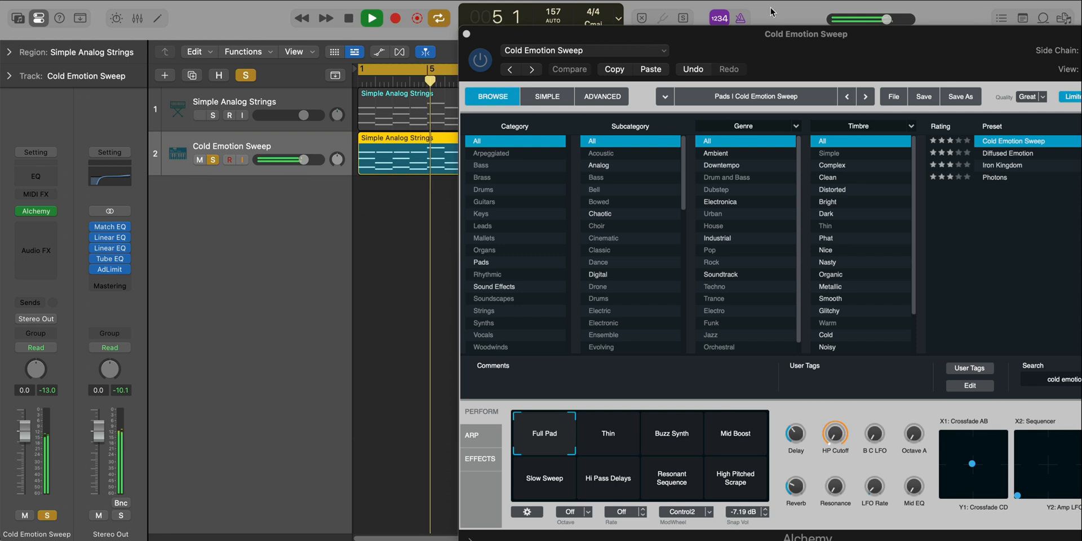
pyautogui.moveTo(889, 53); pyautogui.dragTo(658, 27)
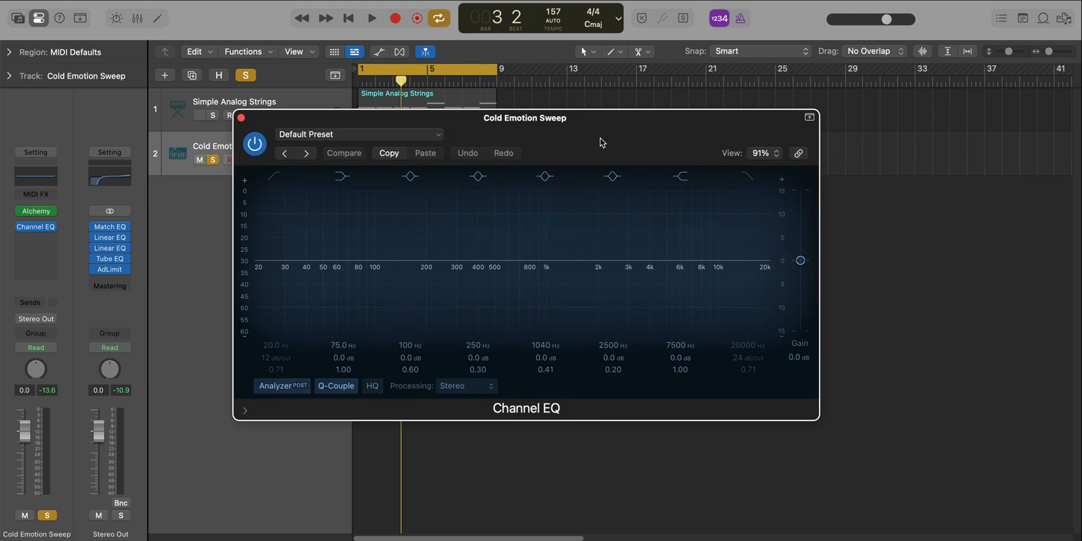
# Give Cold Emotion Sweep a Channel EQ with a 178 Hz low cut and a high cut just below 1 kHz, and lower its volume to -4.0 dB
pyautogui.click(276, 178)
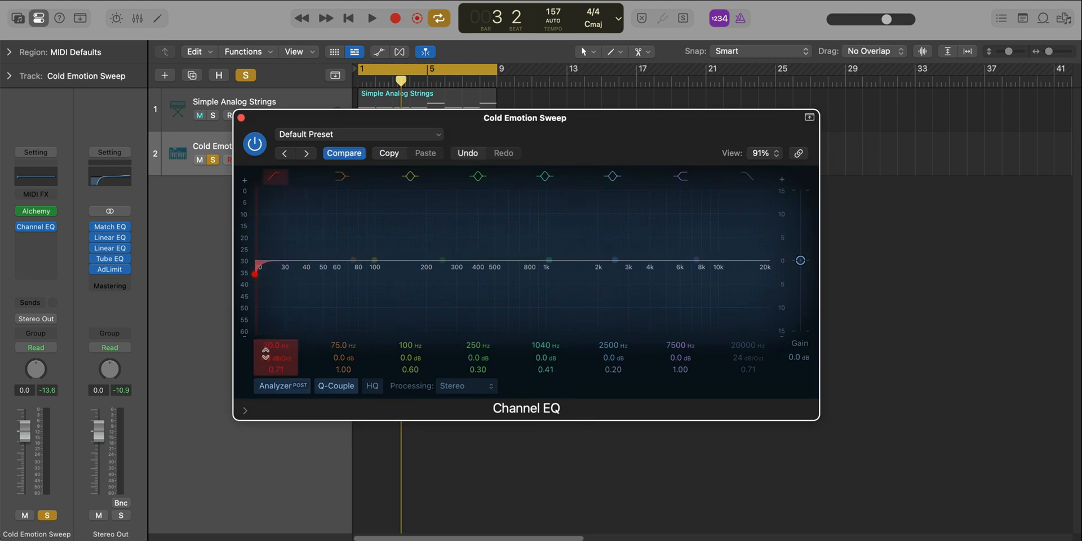
pyautogui.moveTo(271, 338); pyautogui.dragTo(271, 305)
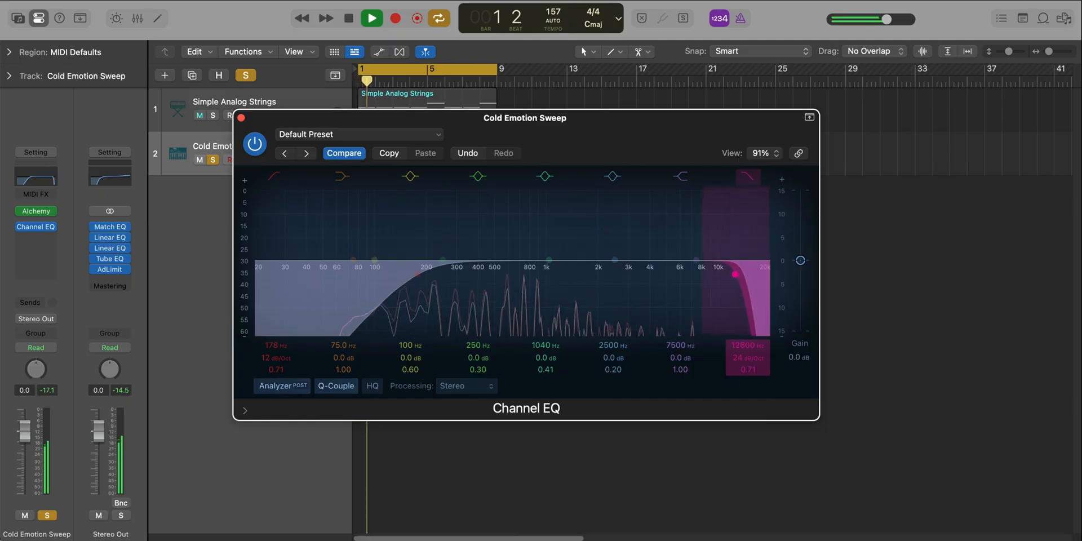
pyautogui.moveTo(734, 274); pyautogui.dragTo(526, 274)
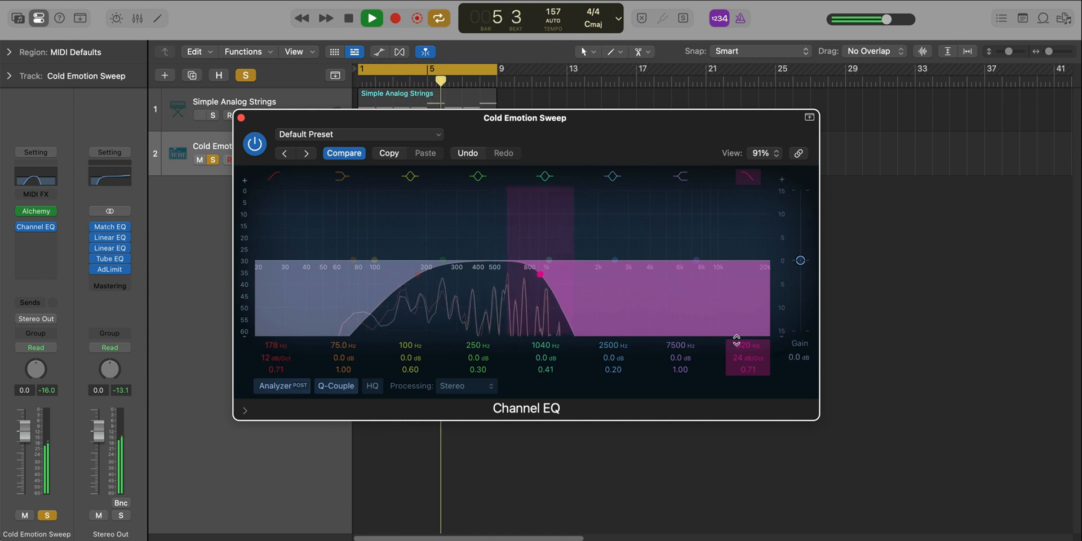
pyautogui.click(242, 118)
pyautogui.moveTo(303, 159); pyautogui.dragTo(293, 159)
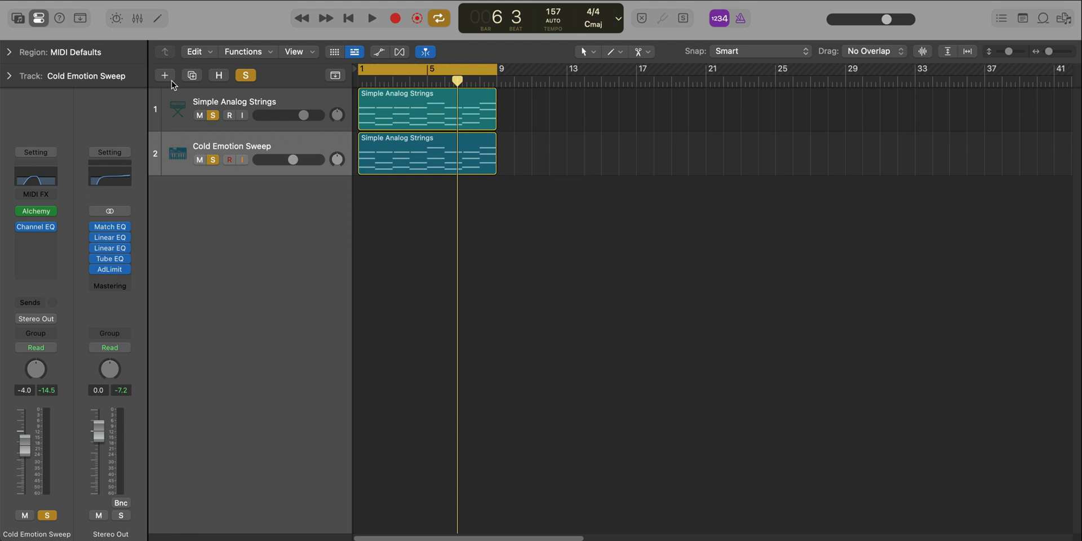
# Create a third software instrument track and load the PROMOTION Drum Kit patch from the Drum Kits user patches
pyautogui.click(165, 75)
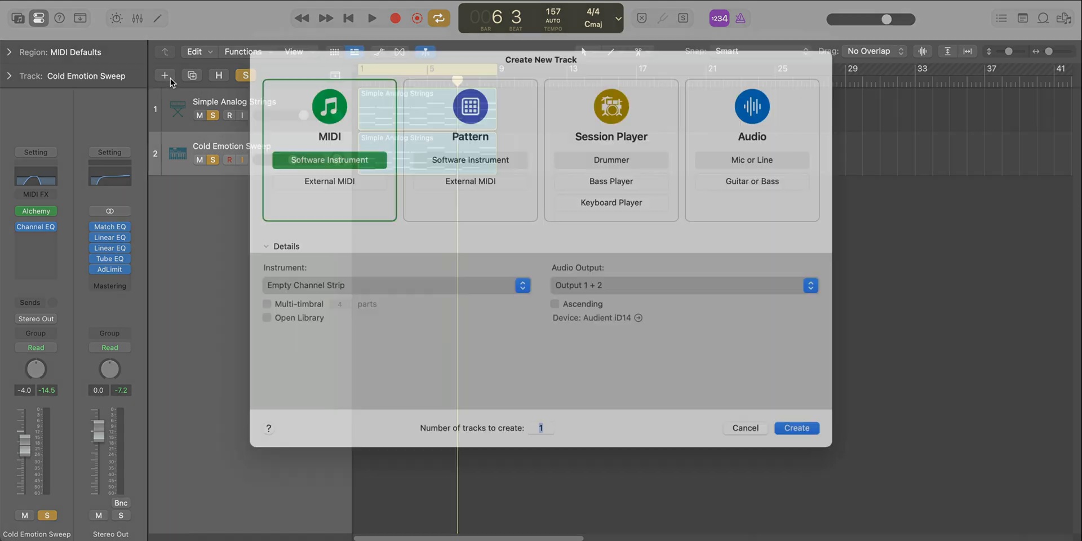
pyautogui.press('Return')
pyautogui.click(18, 21)
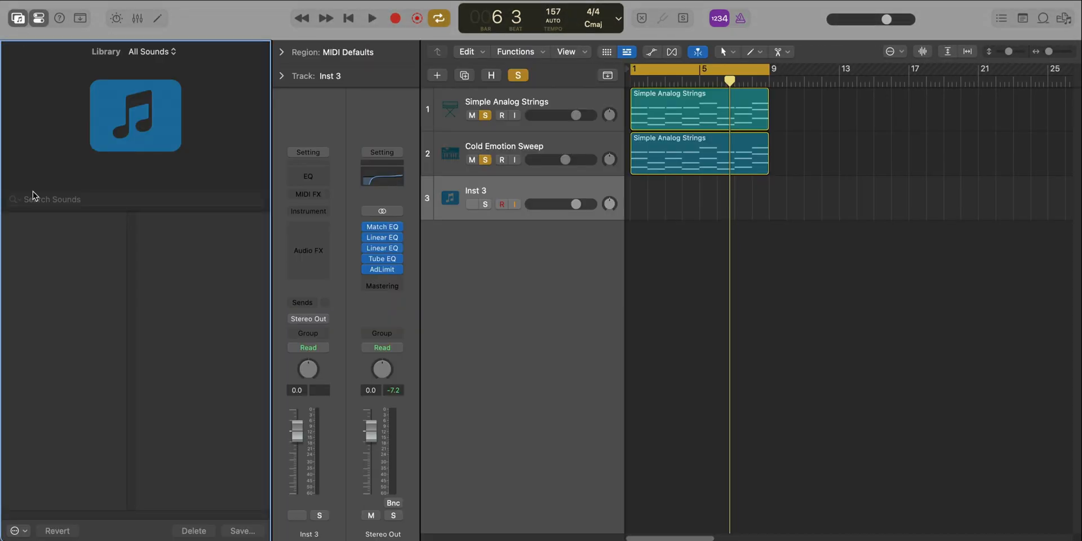
pyautogui.click(39, 217)
pyautogui.click(160, 247)
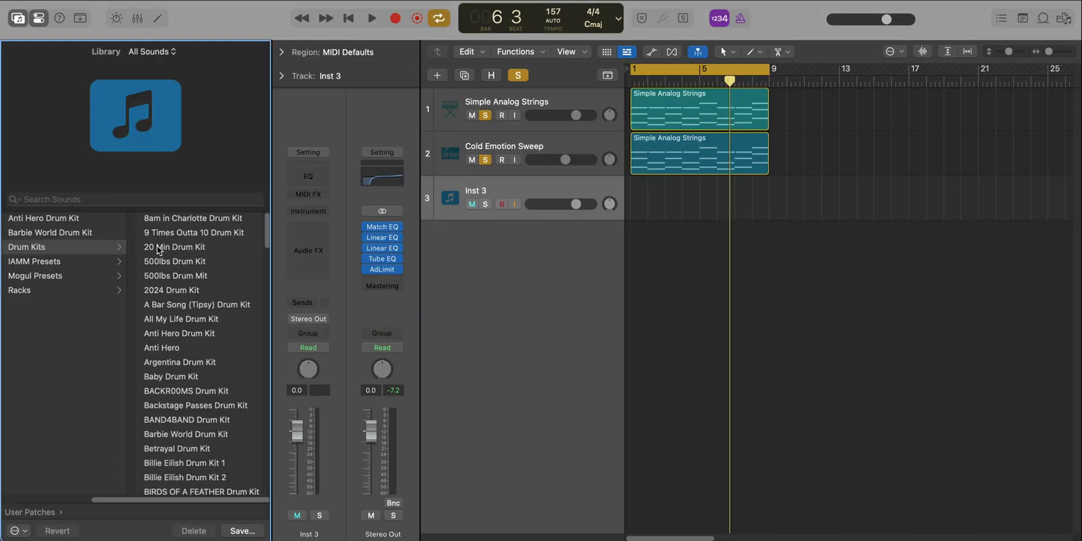
pyautogui.scroll(-20, 177, 330)
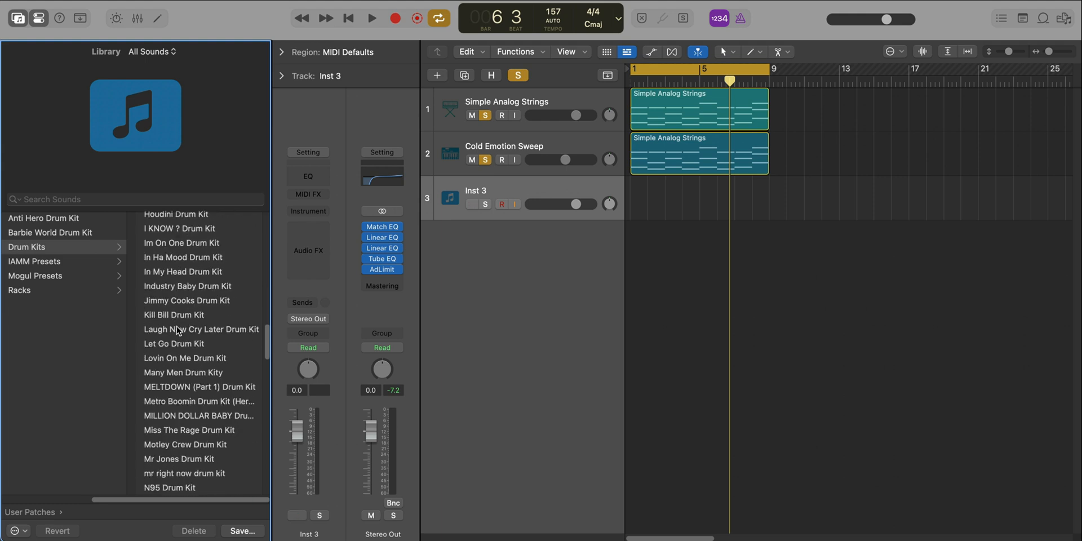
pyautogui.scroll(-4, 176, 330)
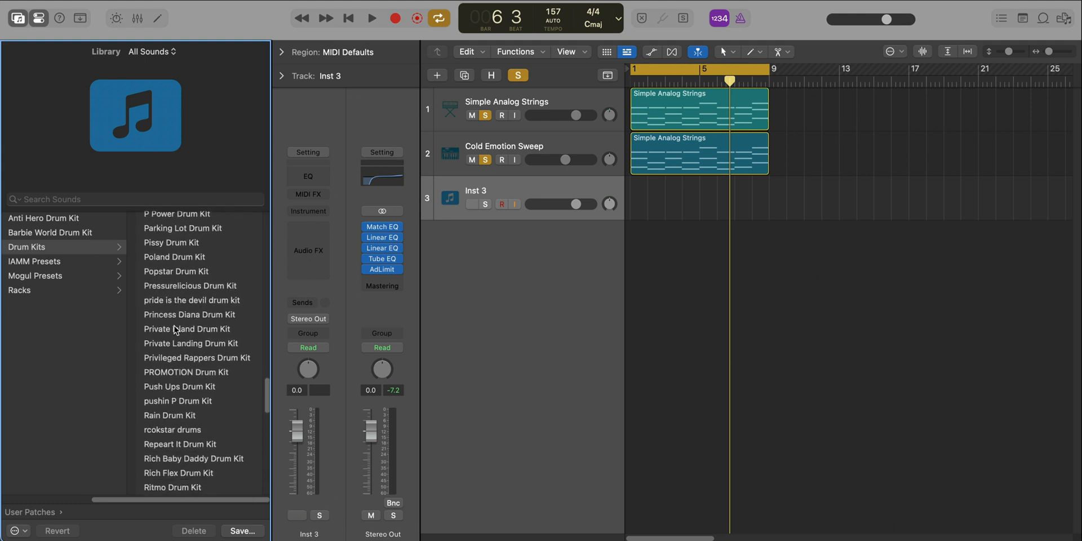
pyautogui.click(18, 18)
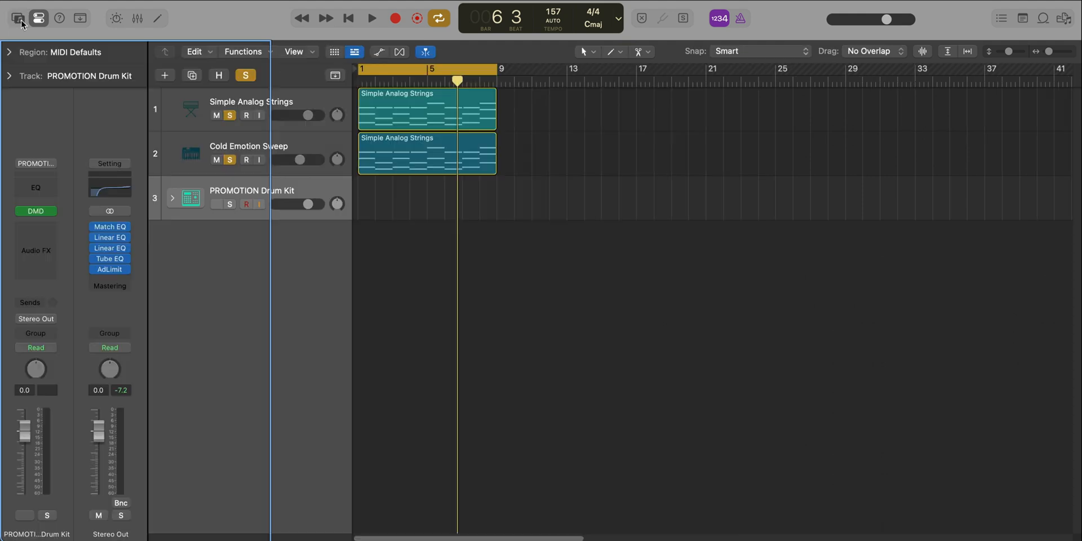
# Unsolo the synth tracks and create a pattern region on the drum kit's Snare track with a hit on step 9
pyautogui.click(172, 199)
pyautogui.click(230, 160)
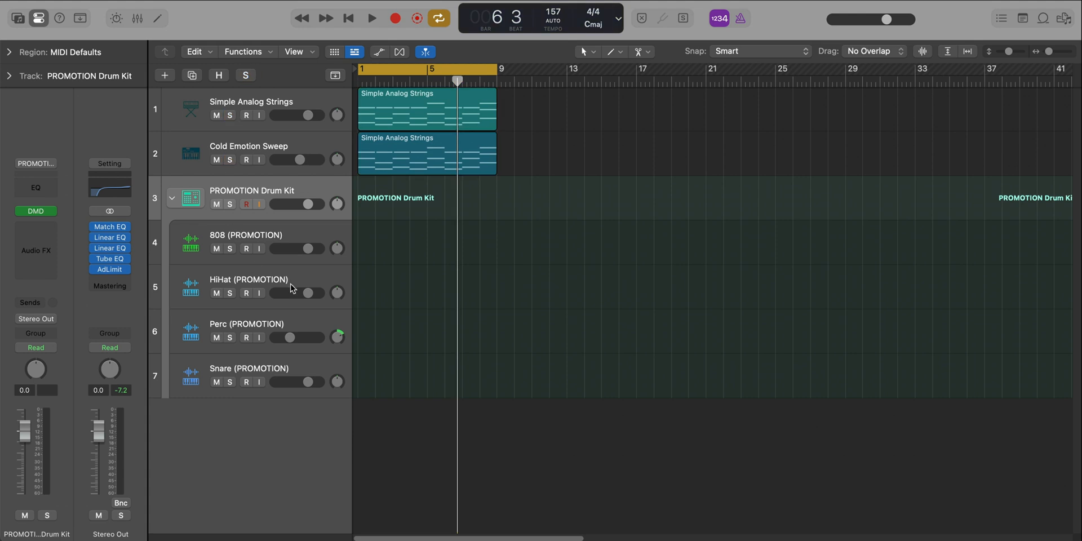
pyautogui.rightClick(363, 381)
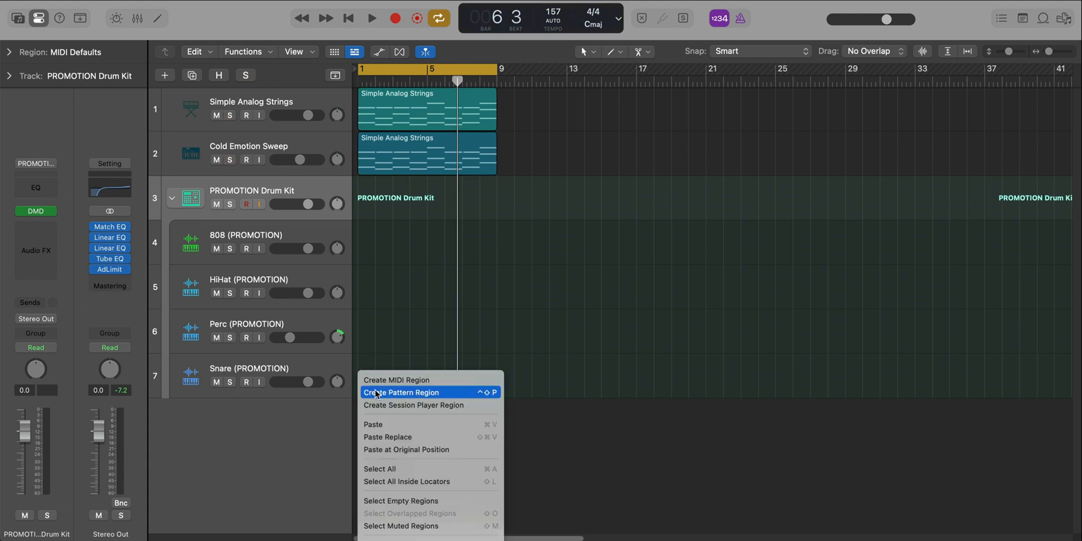
pyautogui.click(446, 391)
pyautogui.click(728, 379)
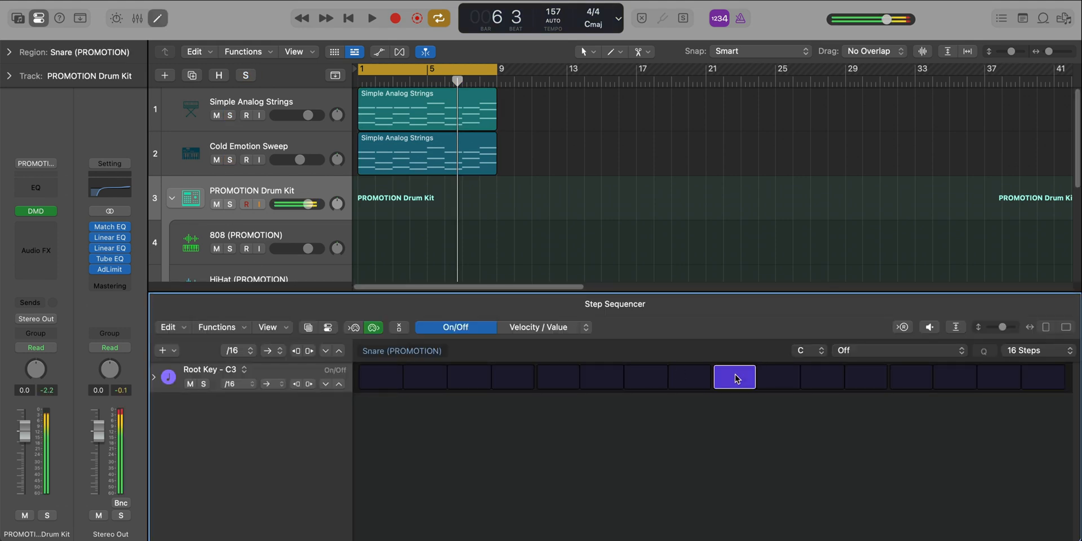
pyautogui.press('e')
# Repeat the four-bar Snare region so it fills all eight bars and listen to it with the synths
pyautogui.moveTo(385, 369)
pyautogui.mouseDown()
pyautogui.moveTo(475, 379)
pyautogui.moveTo(391, 376)
pyautogui.mouseUp()
pyautogui.press('super+r')
pyautogui.press('space')
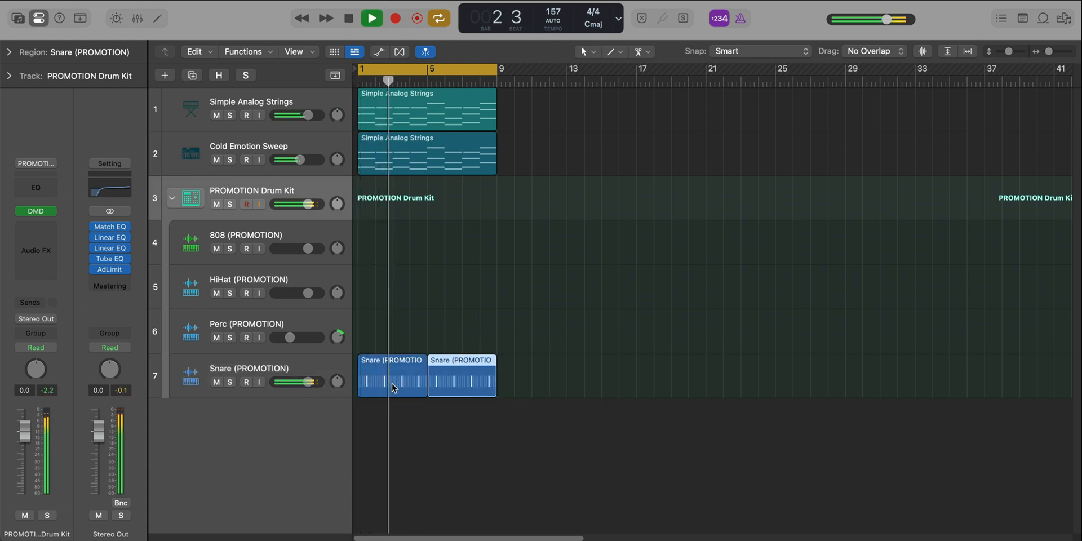
pyautogui.press('super+Right')
pyautogui.press('super+Right')
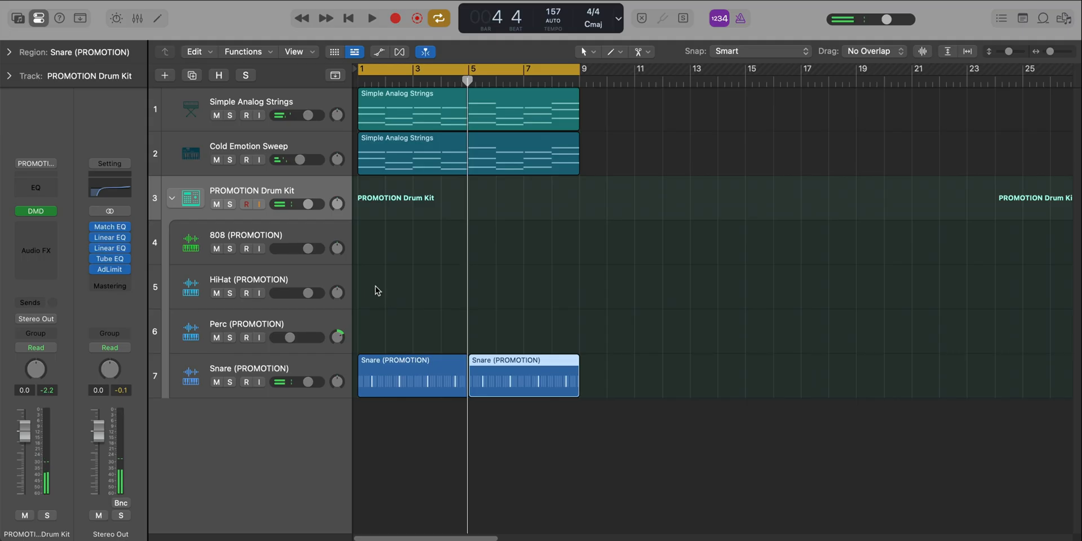
# Create a HiHat pattern region with all 16 steps on at a /8 step rate and play it back
pyautogui.rightClick(370, 279)
pyautogui.click(387, 298)
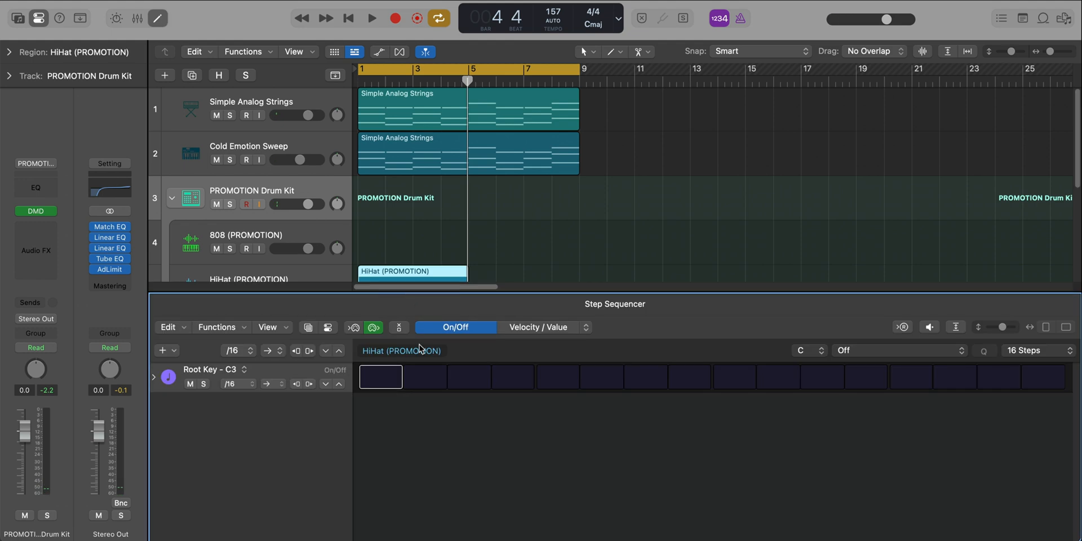
pyautogui.click(236, 384)
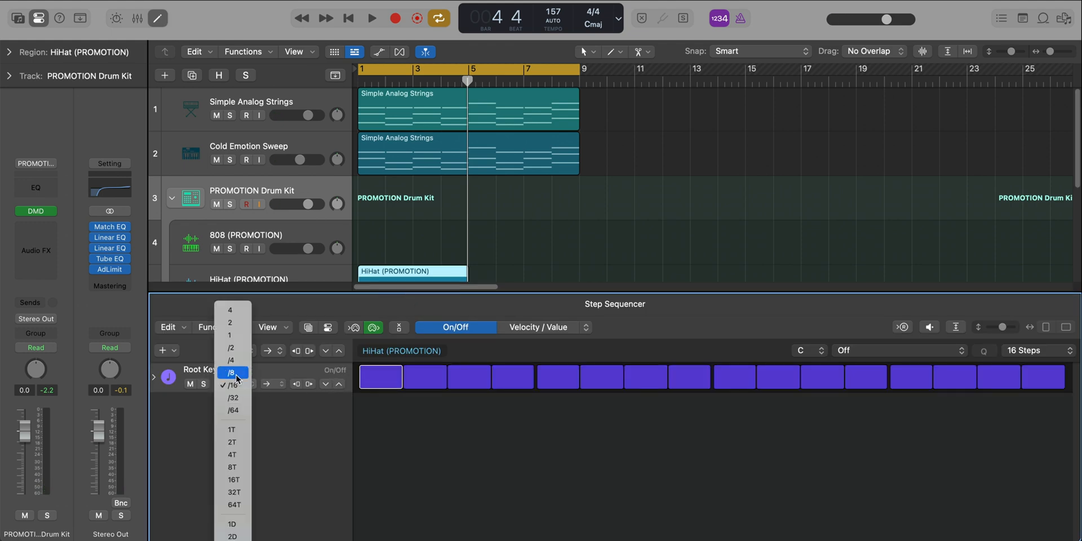
pyautogui.click(235, 375)
pyautogui.press('space')
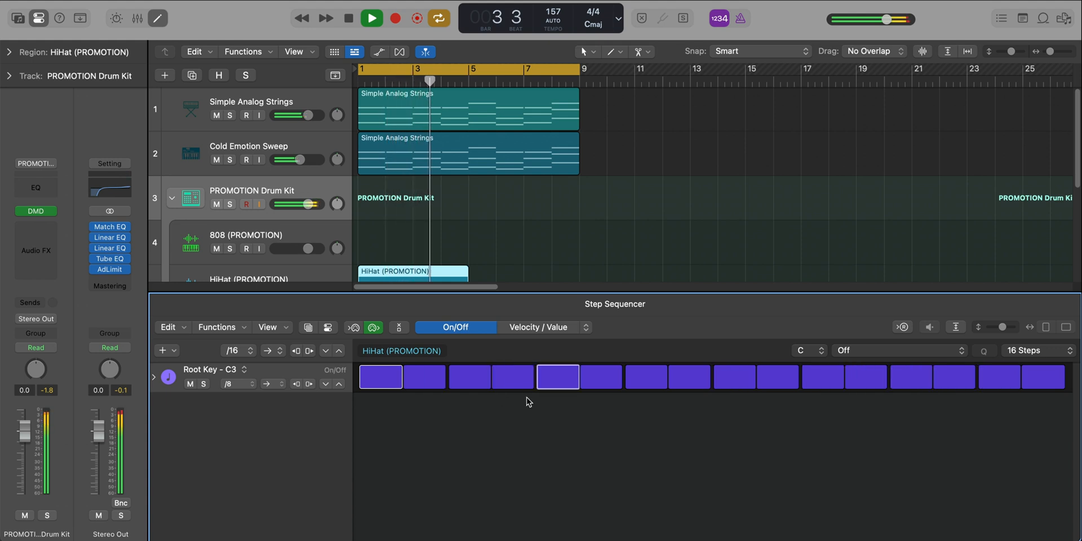
# Cycle the four-bar HiHat region and vary its step velocities between 53 and 84, then listen to the result
pyautogui.click(416, 277)
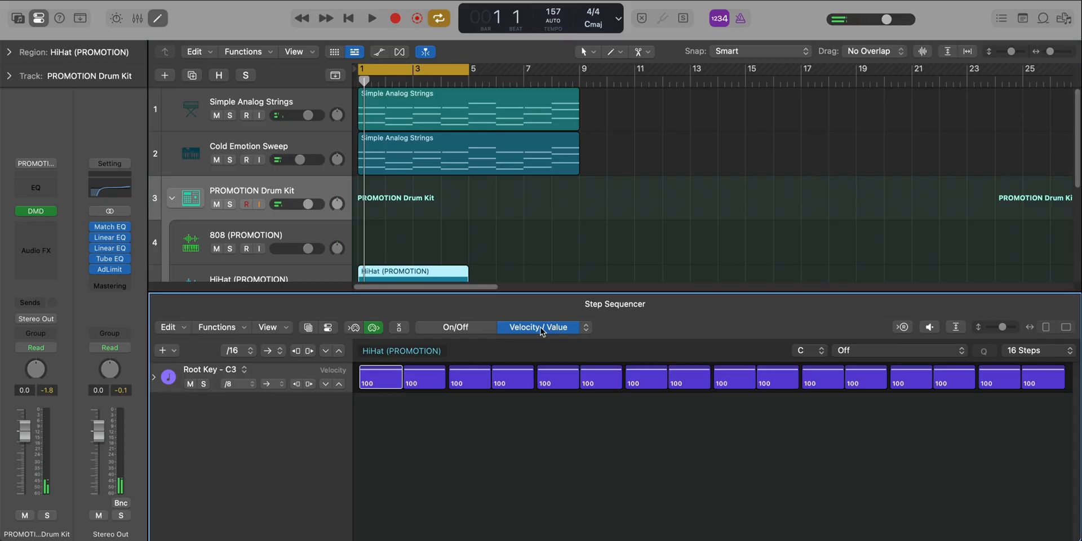
pyautogui.moveTo(393, 376); pyautogui.dragTo(558, 380)
pyautogui.moveTo(711, 381); pyautogui.dragTo(990, 381)
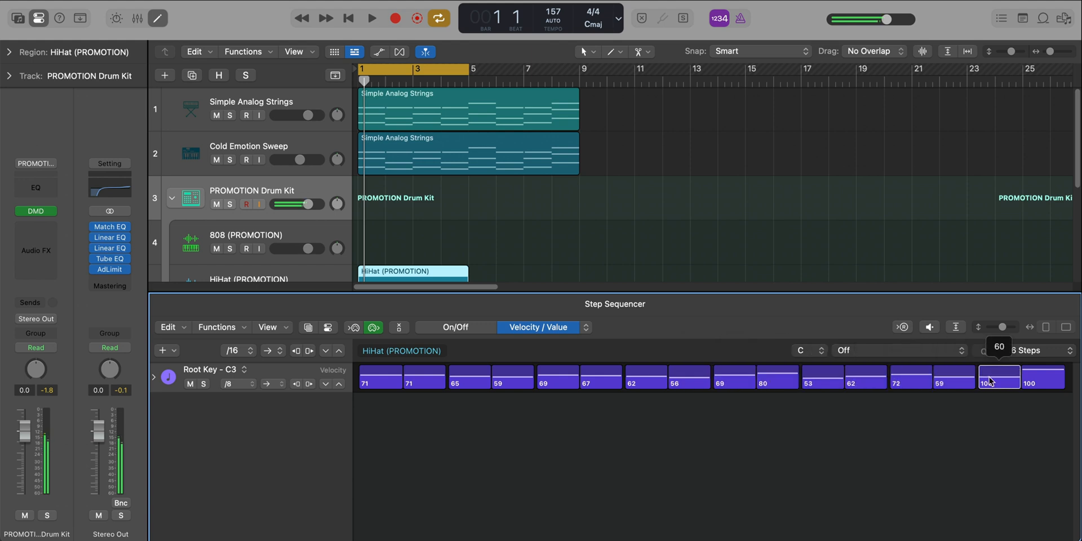
pyautogui.press('space')
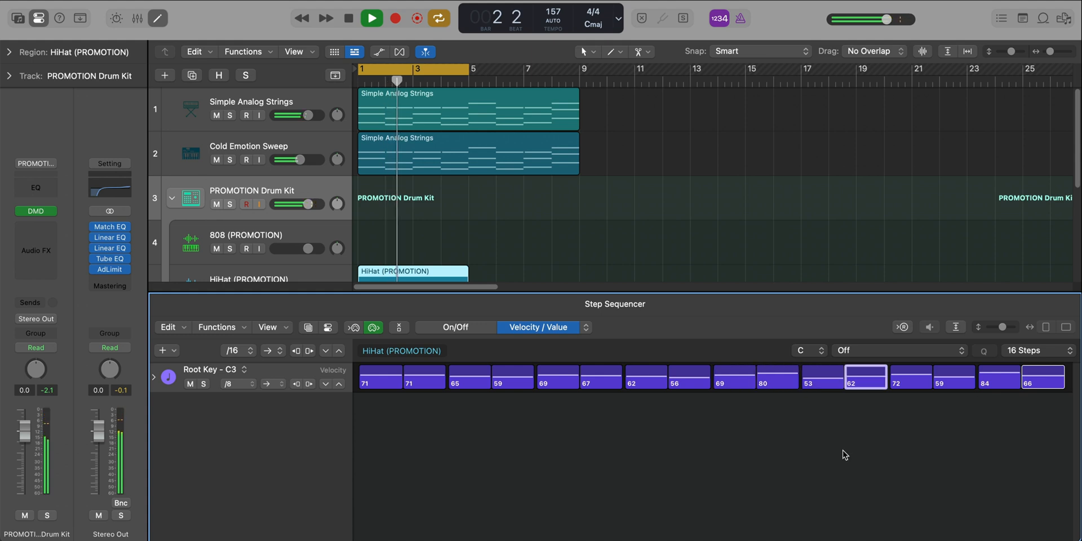
pyautogui.press('x')
pyautogui.press('x')
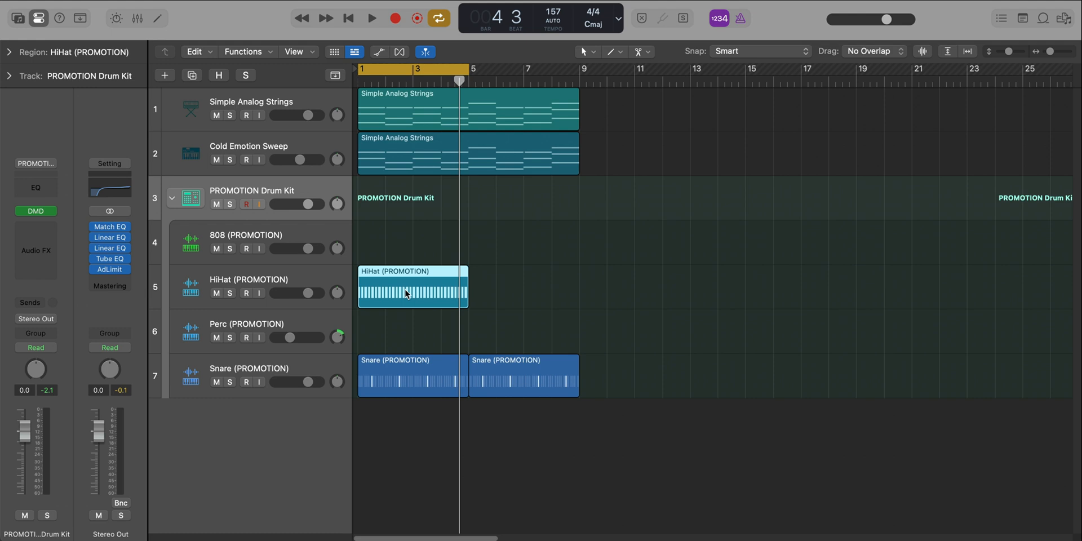
# Convert the HiHat pattern region to a MIDI region and open it in the Piano Roll with note velocities shown
pyautogui.rightClick(405, 289)
pyautogui.click(424, 307)
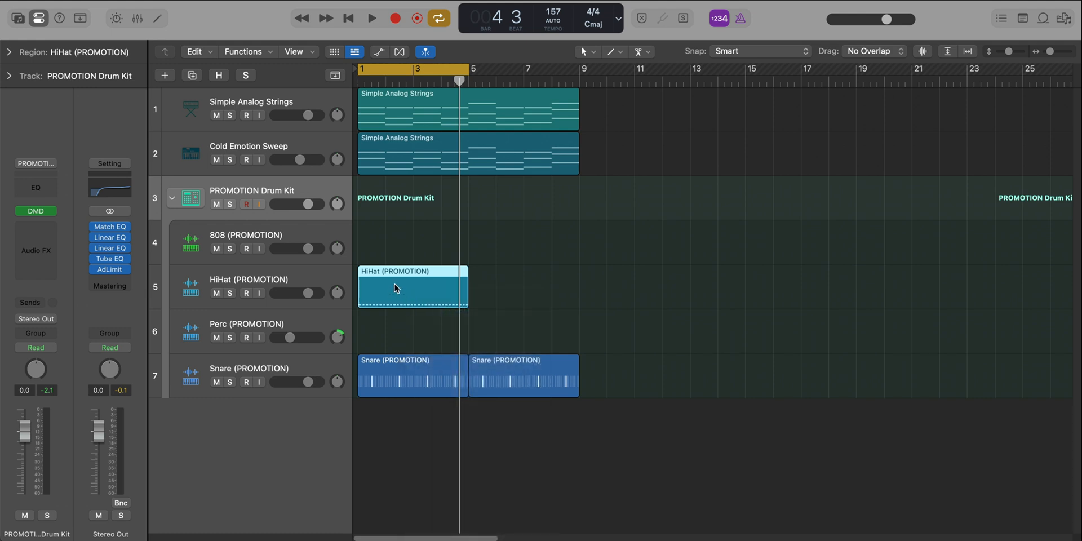
pyautogui.doubleClick(396, 289)
pyautogui.click(337, 328)
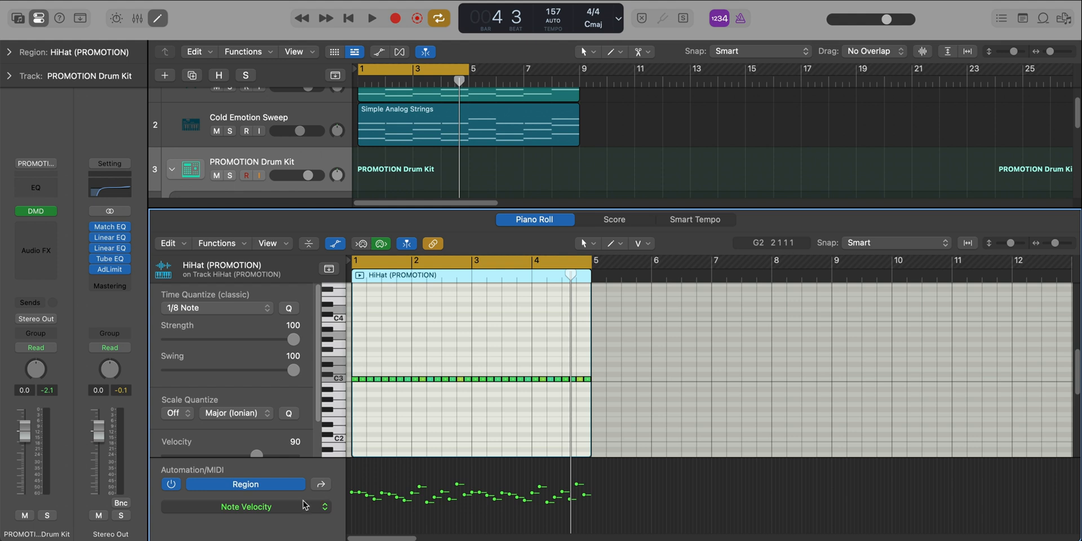
# Show MIDI Pan for the HiHat region in the automation lane and enlarge the lane
pyautogui.click(291, 507)
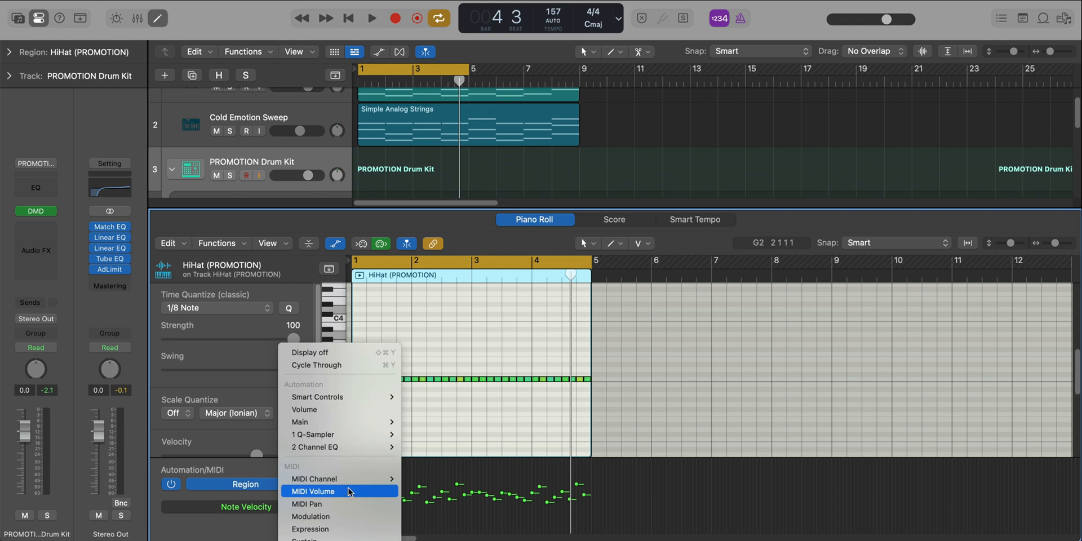
pyautogui.click(346, 505)
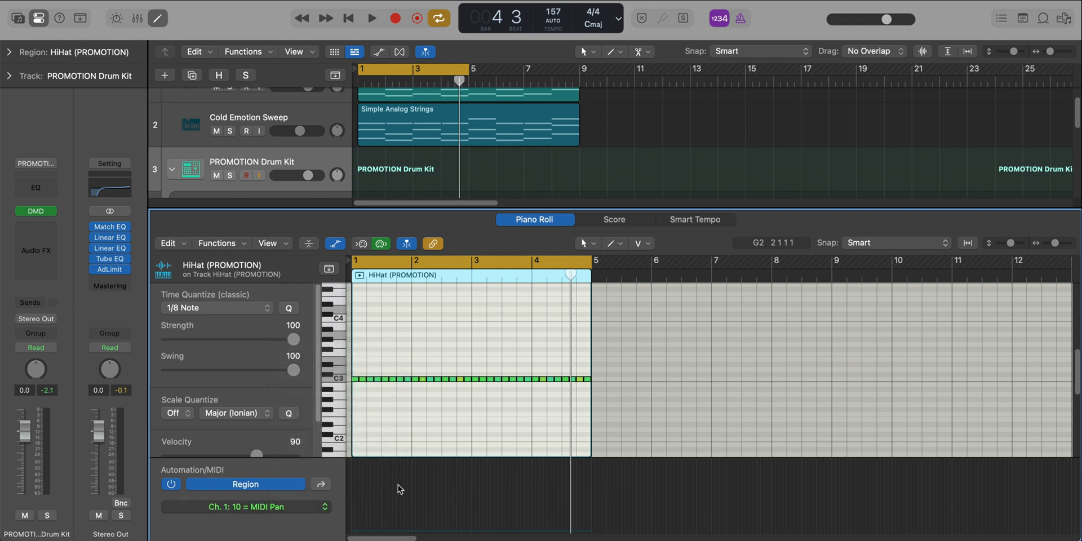
pyautogui.press('super+Right')
pyautogui.hscroll(-5, 468, 475)
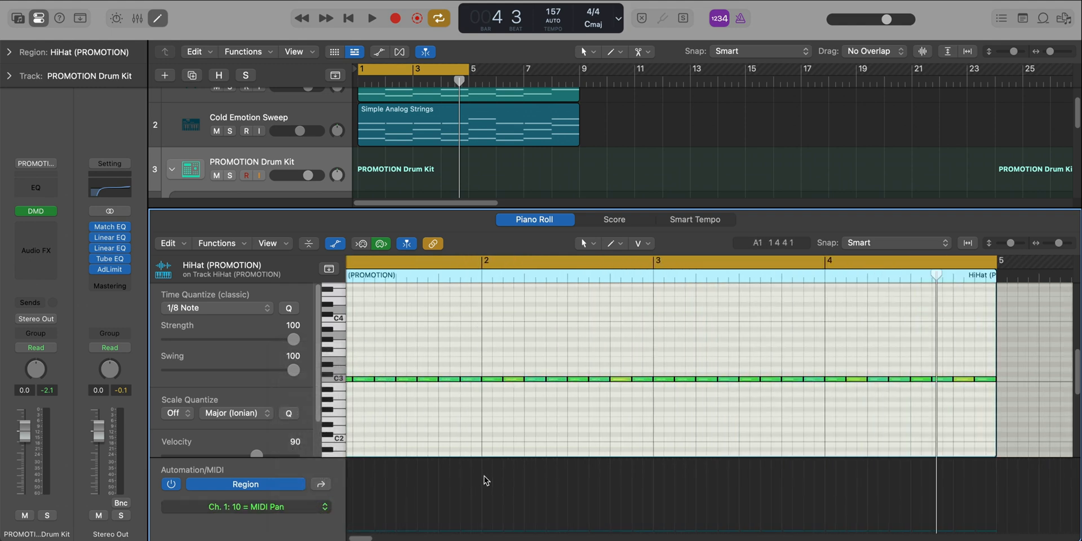
pyautogui.moveTo(497, 456); pyautogui.dragTo(505, 400)
pyautogui.hscroll(-2, 479, 434)
# Start the HiHat pan curve at 35 on bar 1, ramp it to -33 at bar 2, and listen to the movement
pyautogui.click(398, 455)
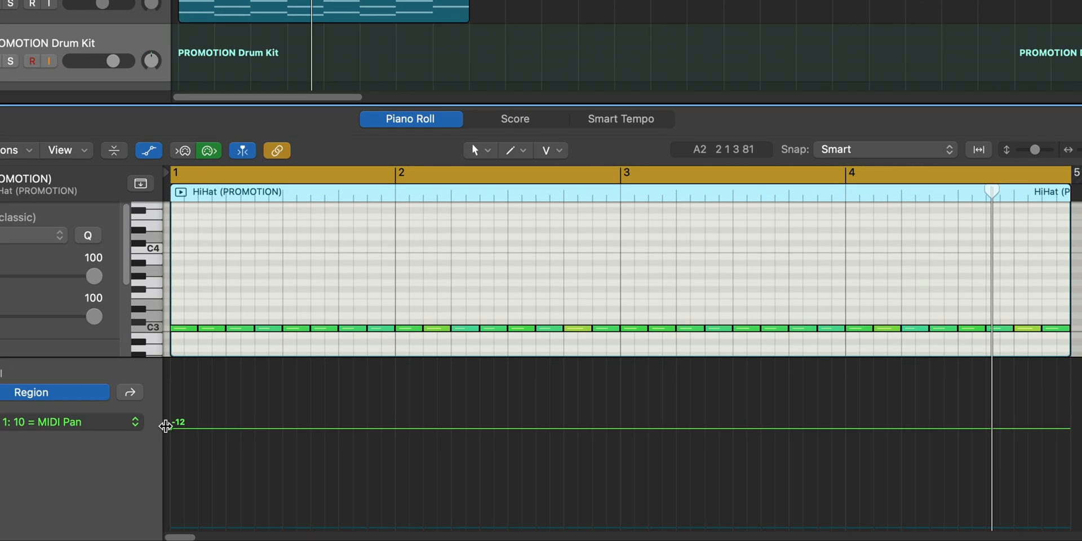
pyautogui.moveTo(170, 428); pyautogui.dragTo(170, 491)
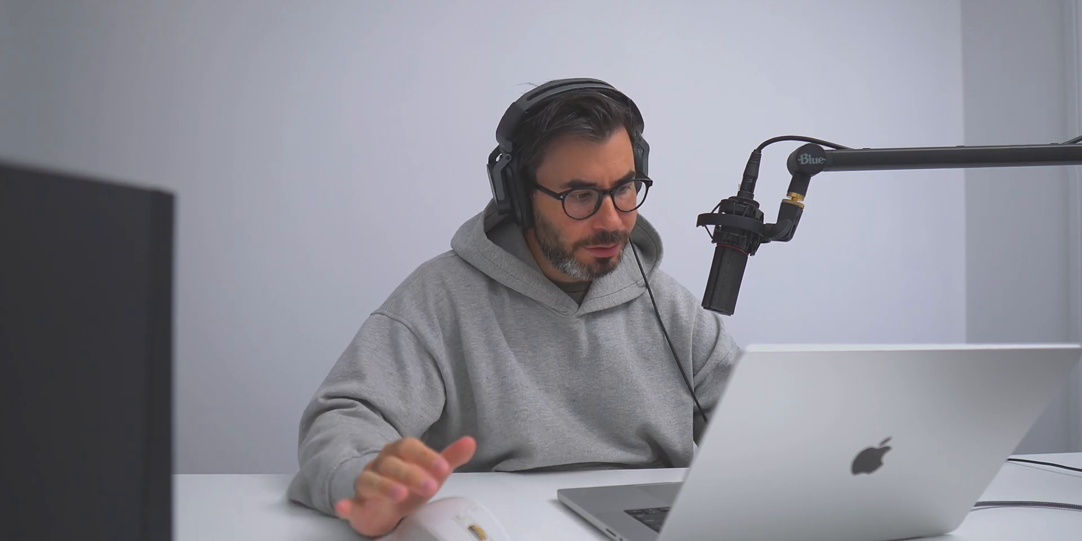
pyautogui.press('space')
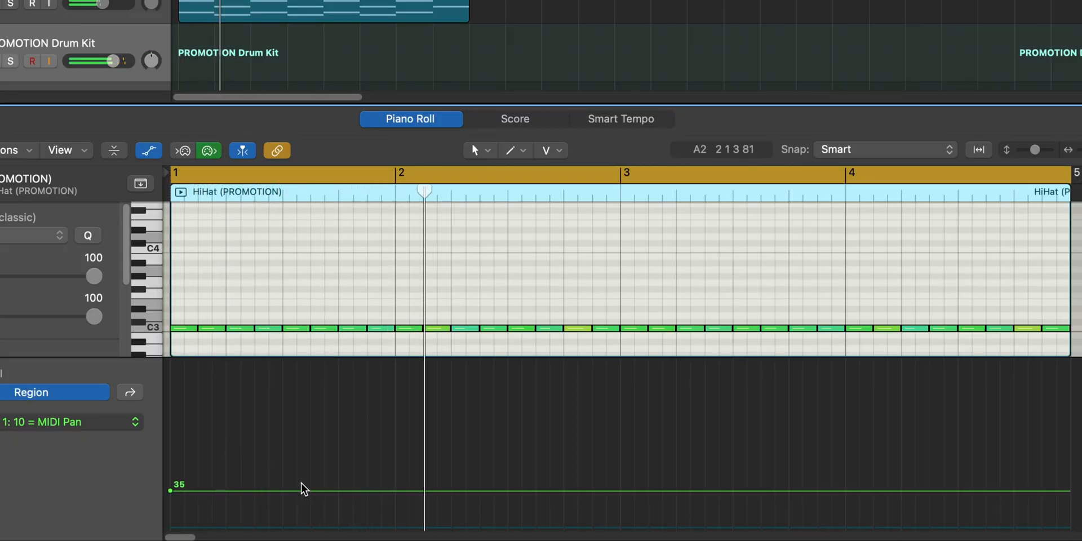
pyautogui.moveTo(397, 491); pyautogui.dragTo(398, 401)
pyautogui.press('space')
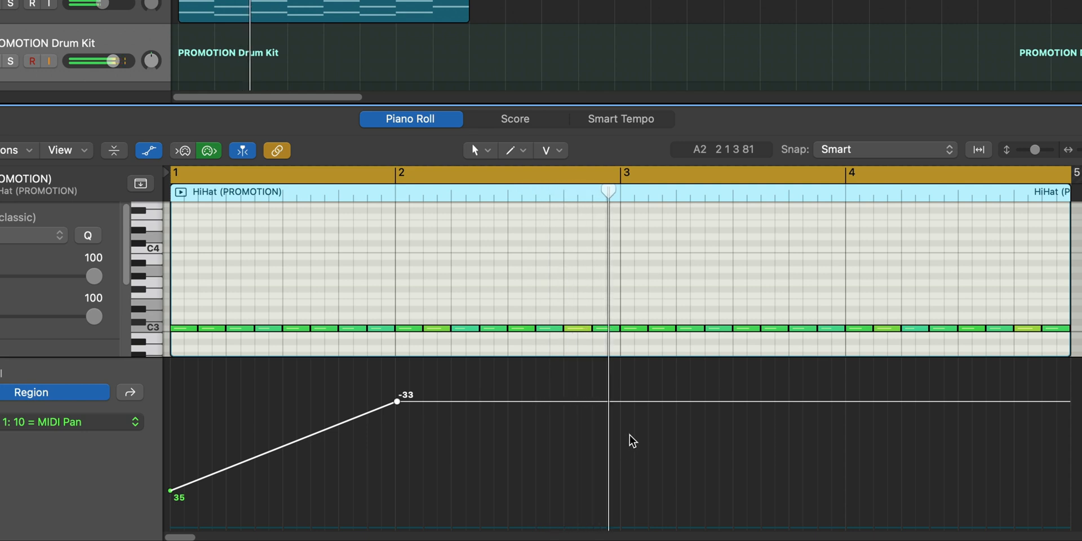
# Extend the HiHat pan curve with points at 0 on bar 3 and 36 on bar 4
pyautogui.moveTo(621, 401); pyautogui.dragTo(621, 443)
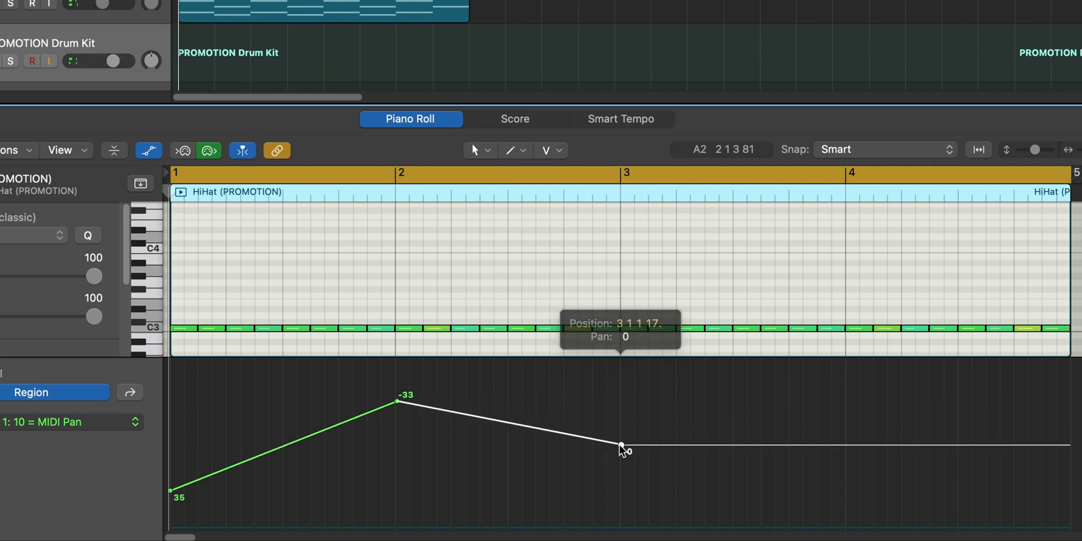
pyautogui.press('space')
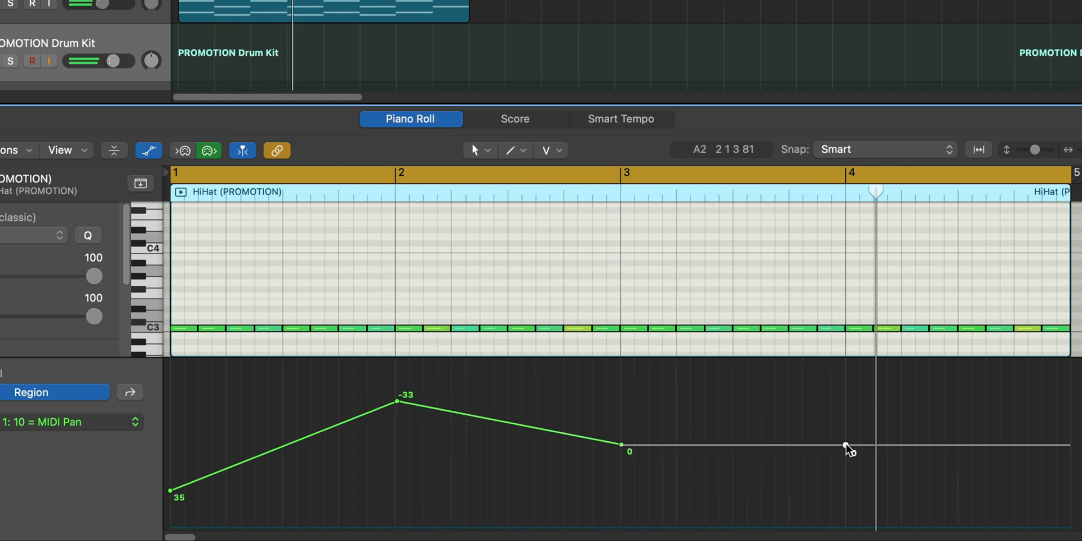
pyautogui.moveTo(846, 445); pyautogui.dragTo(845, 493)
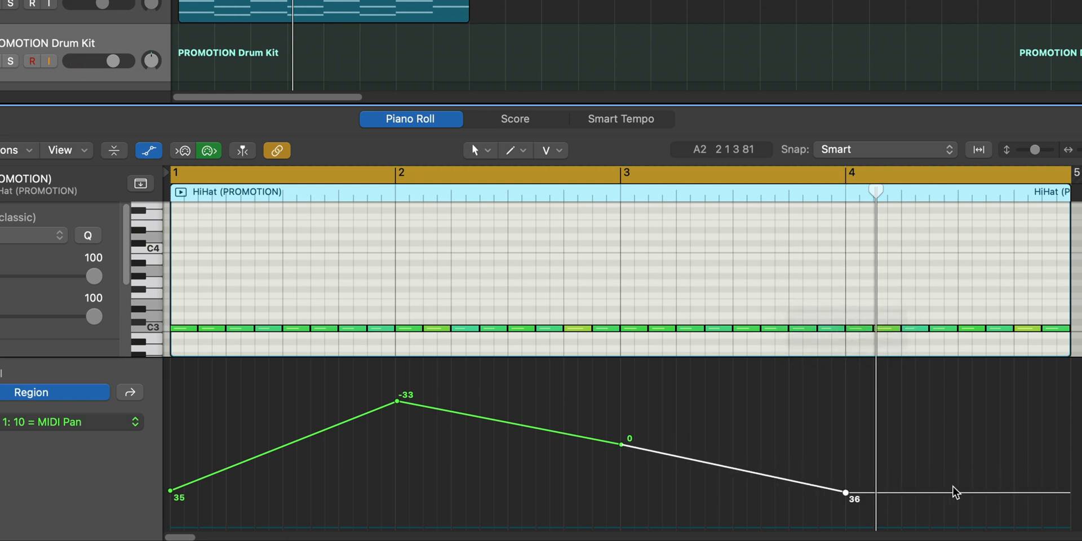
# Lower the bar 4 pan point to 34, add a -33 point midway through bar 4, and ramp the curve toward the region's end
pyautogui.moveTo(954, 494); pyautogui.dragTo(957, 460)
pyautogui.click(958, 489)
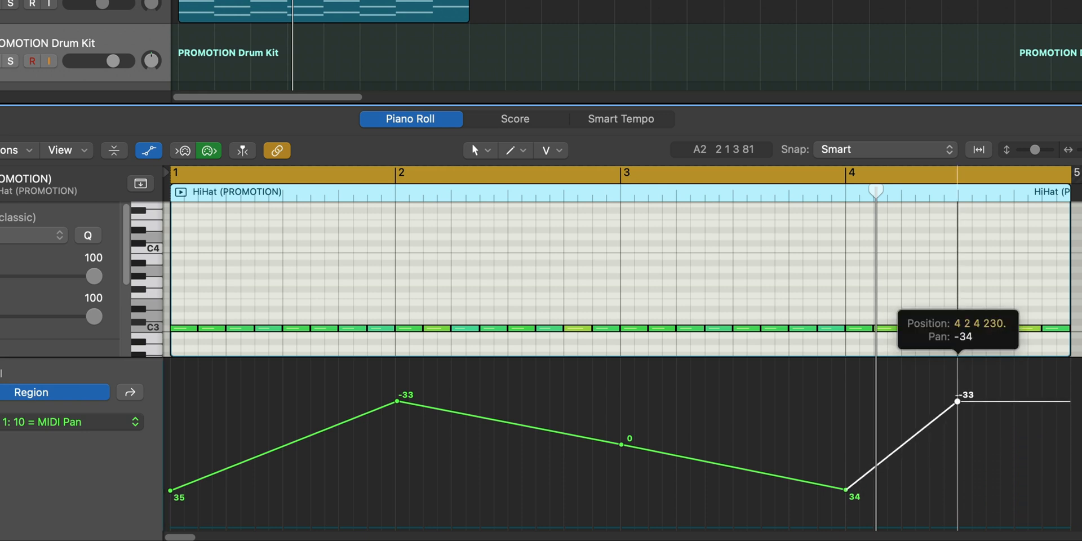
pyautogui.moveTo(957, 401); pyautogui.dragTo(957, 401)
pyautogui.click(1035, 401)
pyautogui.moveTo(1035, 404); pyautogui.dragTo(1079, 451)
pyautogui.press('space')
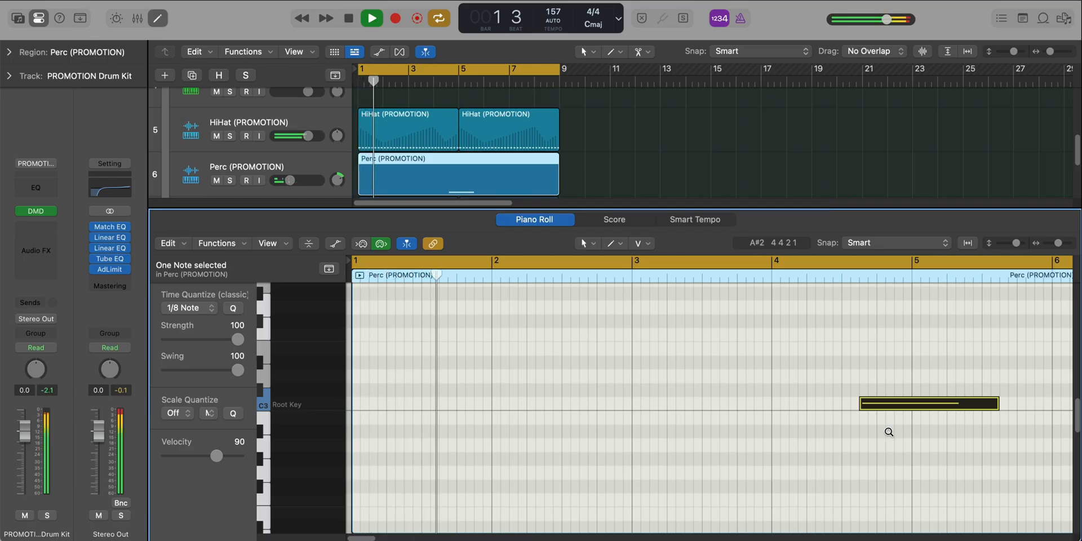
# Set the Perc note's velocity to 127 and shorten the note to end at bar 5 during playback
pyautogui.keyDown('ctrl'); pyautogui.keyDown('alt'); pyautogui.click(889, 431); pyautogui.keyUp('alt'); pyautogui.keyUp('ctrl')
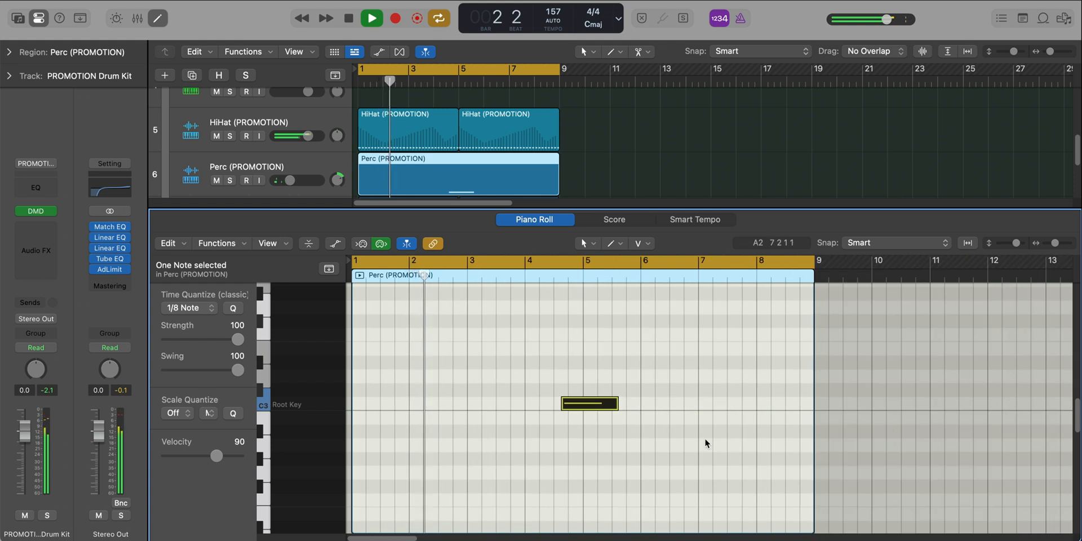
pyautogui.moveTo(218, 457); pyautogui.dragTo(381, 451)
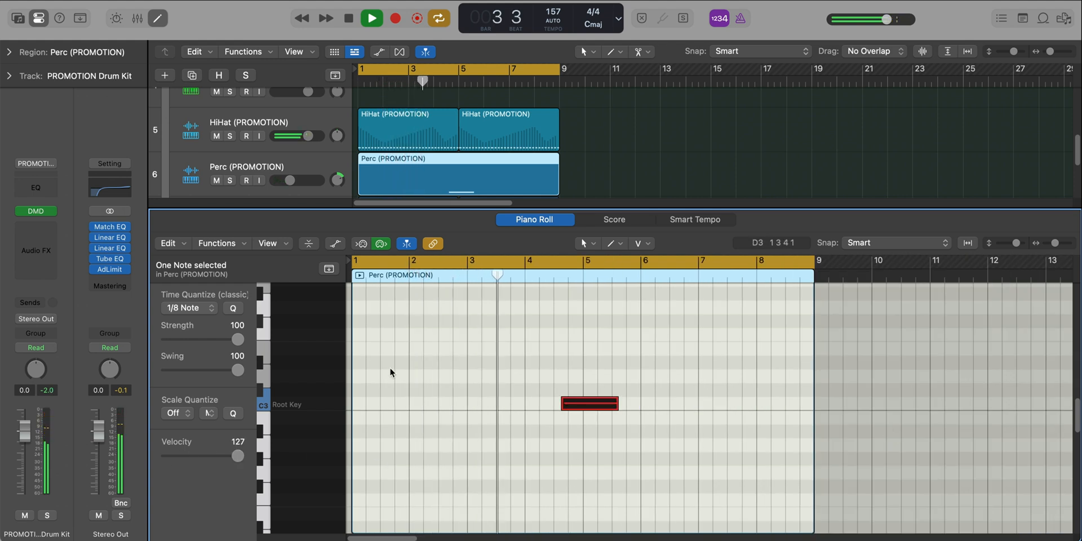
pyautogui.press('p')
pyautogui.keyDown('ctrl'); pyautogui.keyDown('alt'); pyautogui.click(487, 399); pyautogui.keyUp('alt'); pyautogui.keyUp('ctrl')
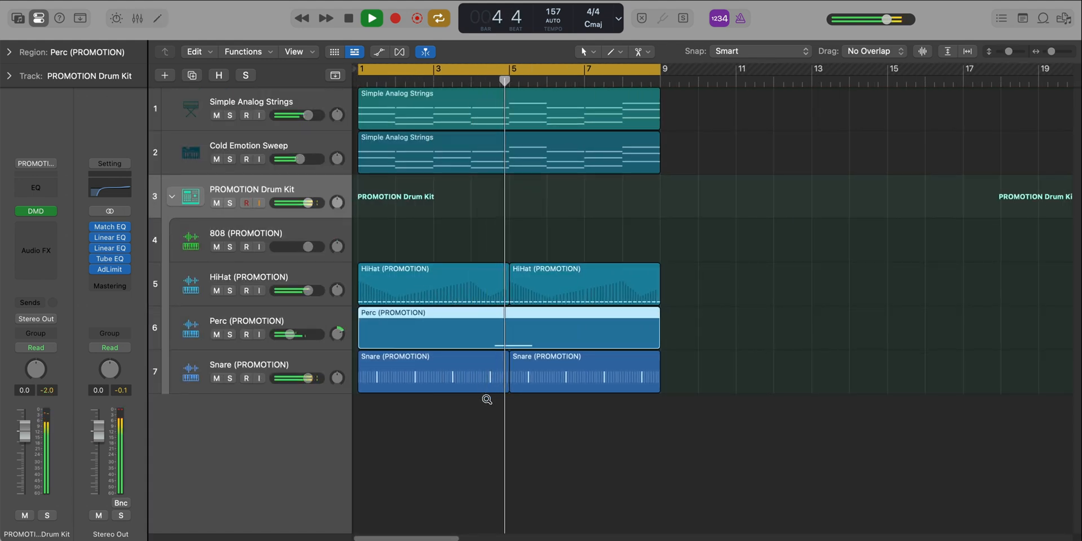
pyautogui.press('p')
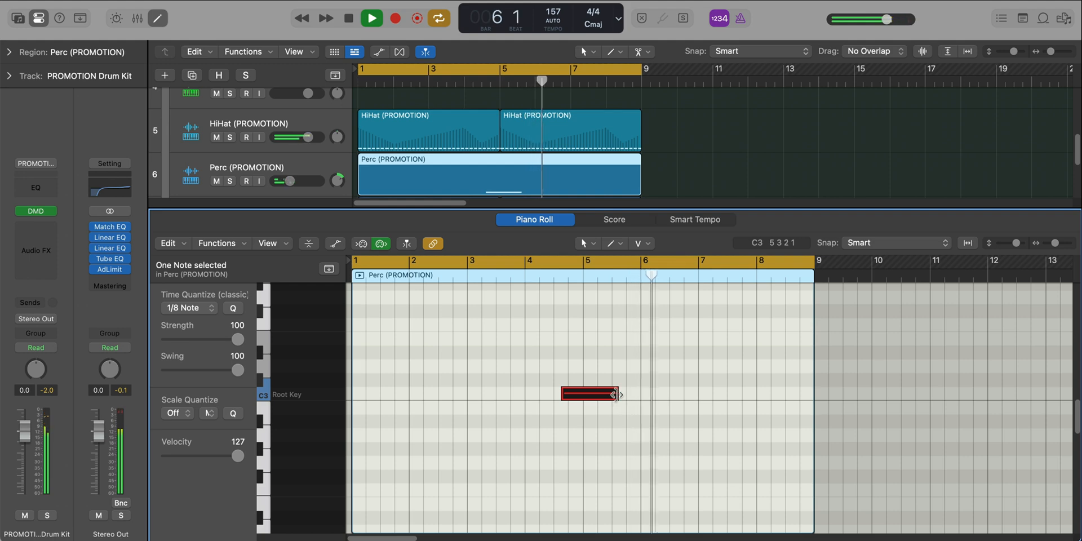
pyautogui.moveTo(615, 394); pyautogui.dragTo(583, 395)
pyautogui.press('p')
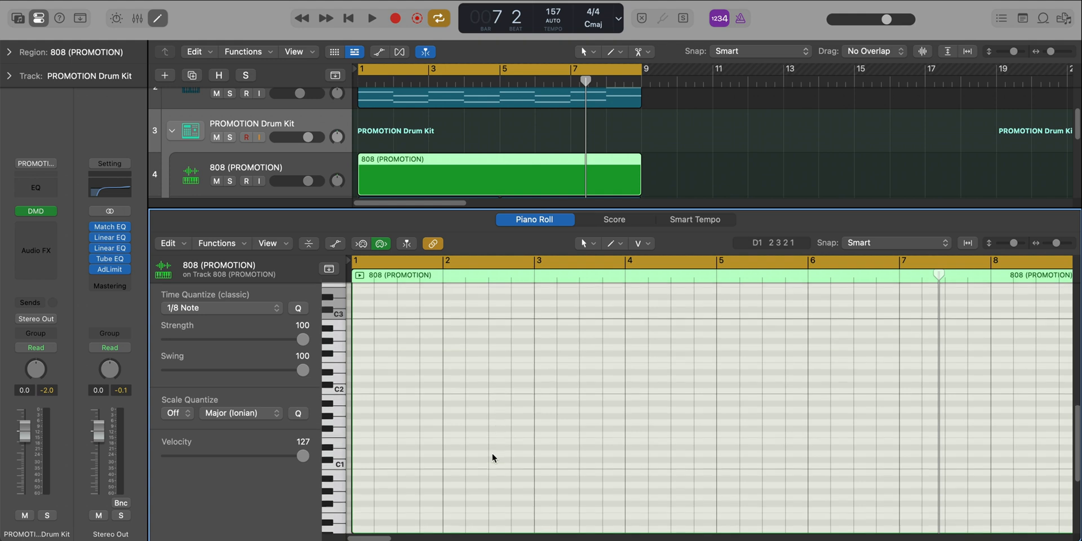
# Draw the 808 region's opening notes: B-1 at bar 1, E1 just before bar 2, and C#0 at 2 2 1 1, and play them
pyautogui.scroll(-5, 492, 457)
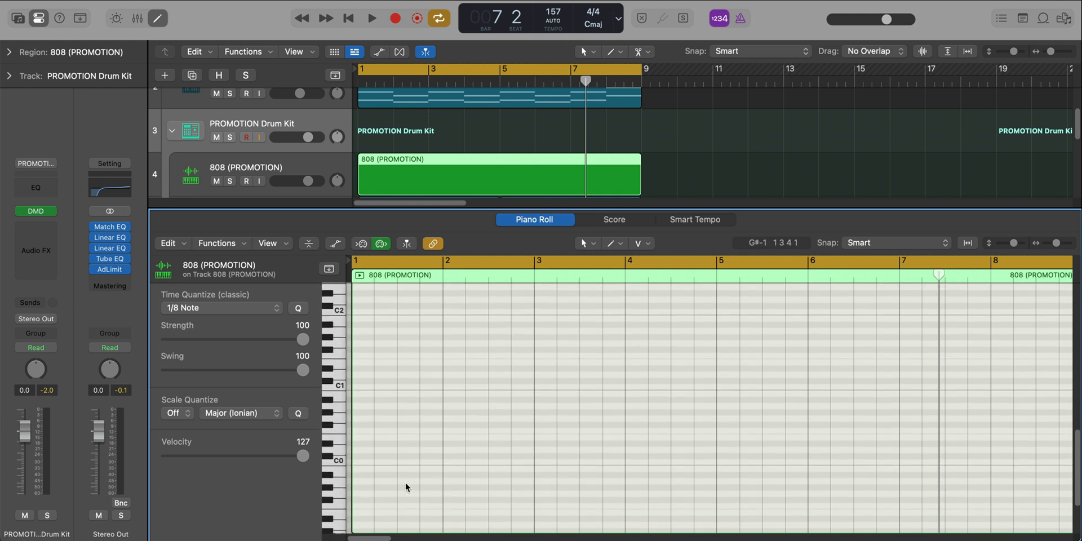
pyautogui.moveTo(372, 471); pyautogui.dragTo(428, 472)
pyautogui.press('space')
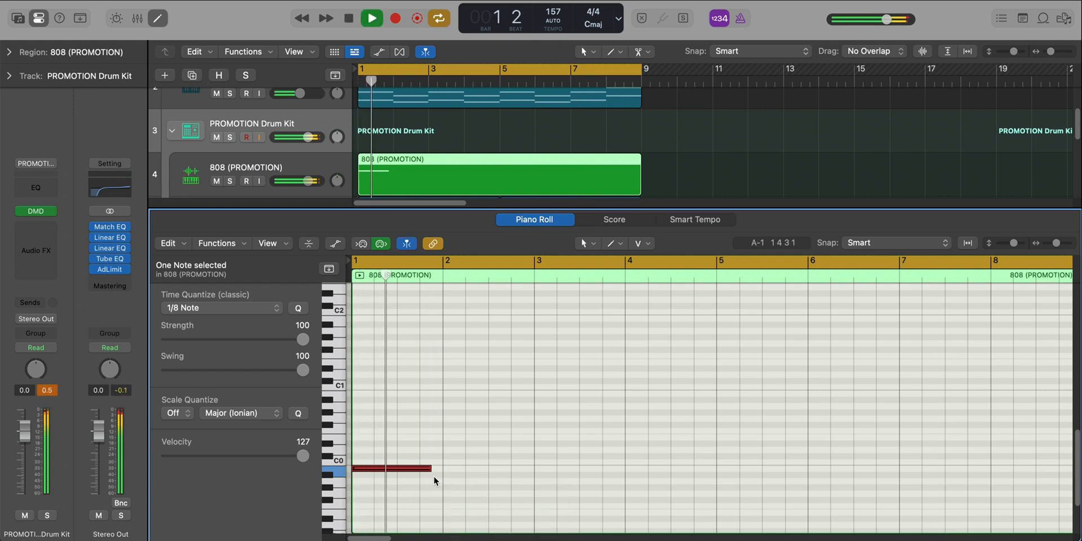
pyautogui.keyDown('super'); pyautogui.click(431, 362); pyautogui.keyUp('super')
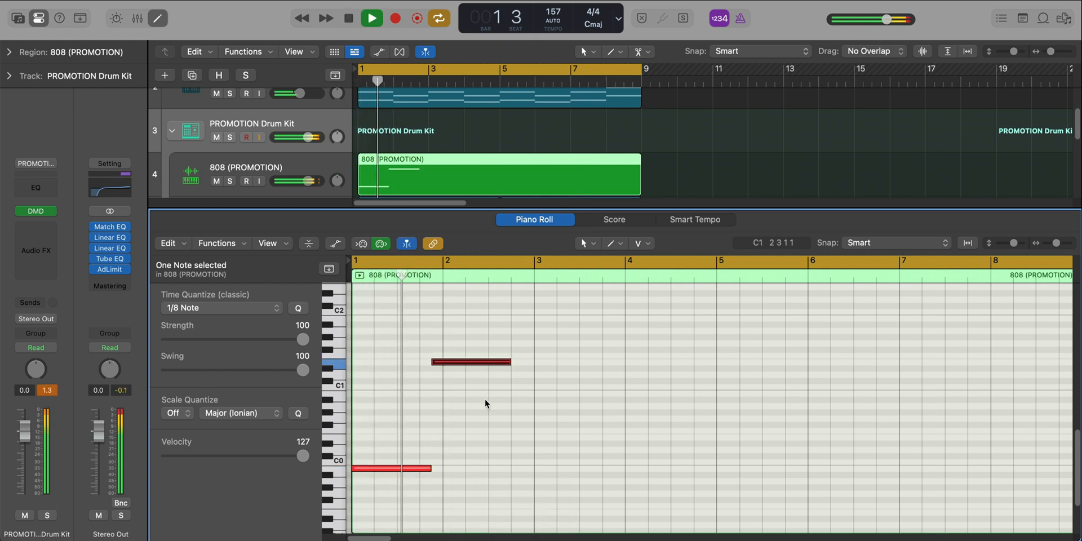
pyautogui.keyDown('super'); pyautogui.click(467, 443); pyautogui.keyUp('super')
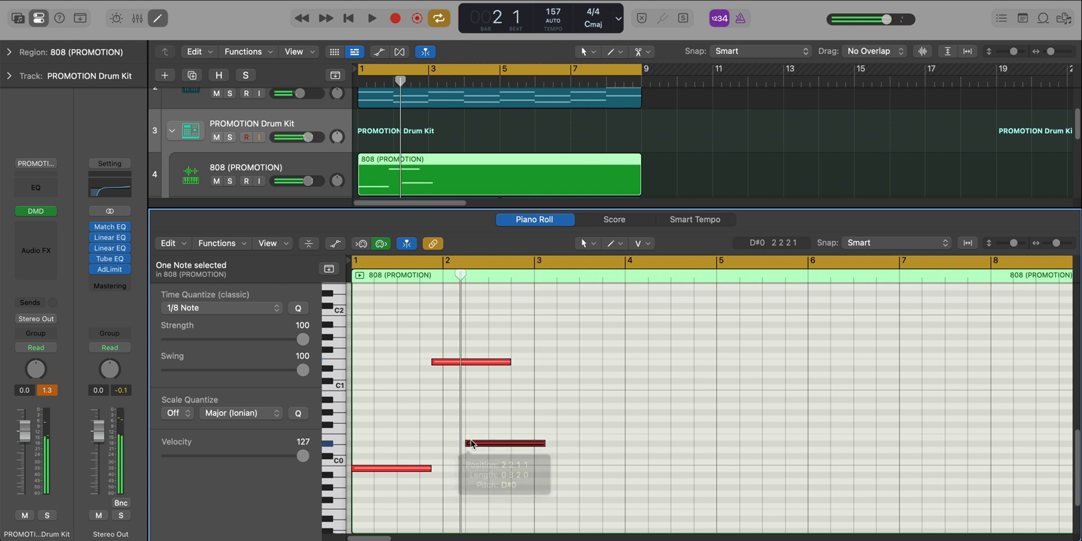
pyautogui.moveTo(471, 443)
pyautogui.mouseDown()
pyautogui.moveTo(494, 484)
pyautogui.moveTo(471, 446)
pyautogui.moveTo(471, 469)
pyautogui.moveTo(467, 455)
pyautogui.mouseUp()
pyautogui.press('space')
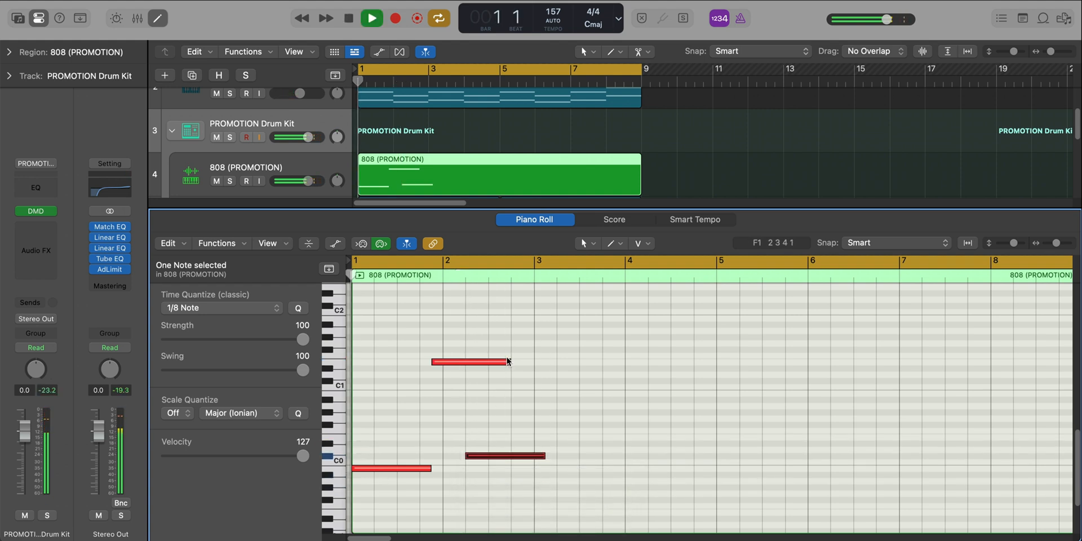
# Trim the E1 and C#0 bass notes to end at 2 2 and bar 3, and add D0 at bar 3 leading into D1 before bar 4
pyautogui.moveTo(509, 362); pyautogui.dragTo(465, 365)
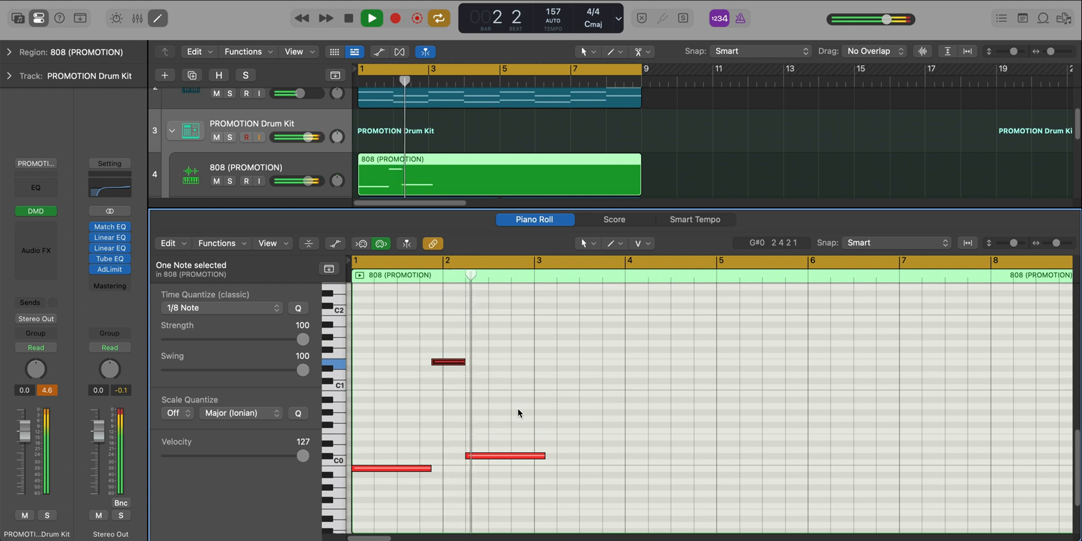
pyautogui.click(553, 448)
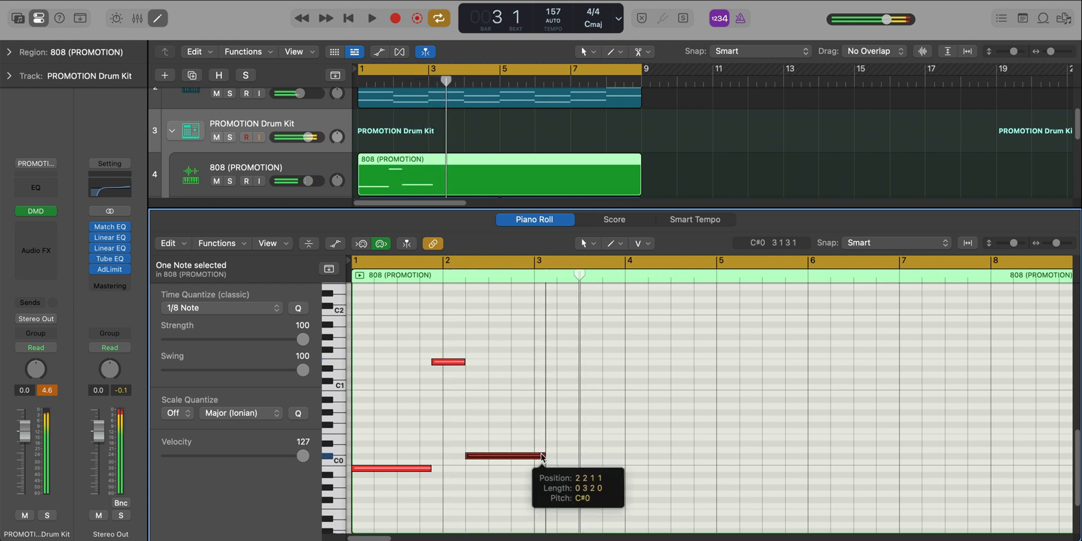
pyautogui.press('space')
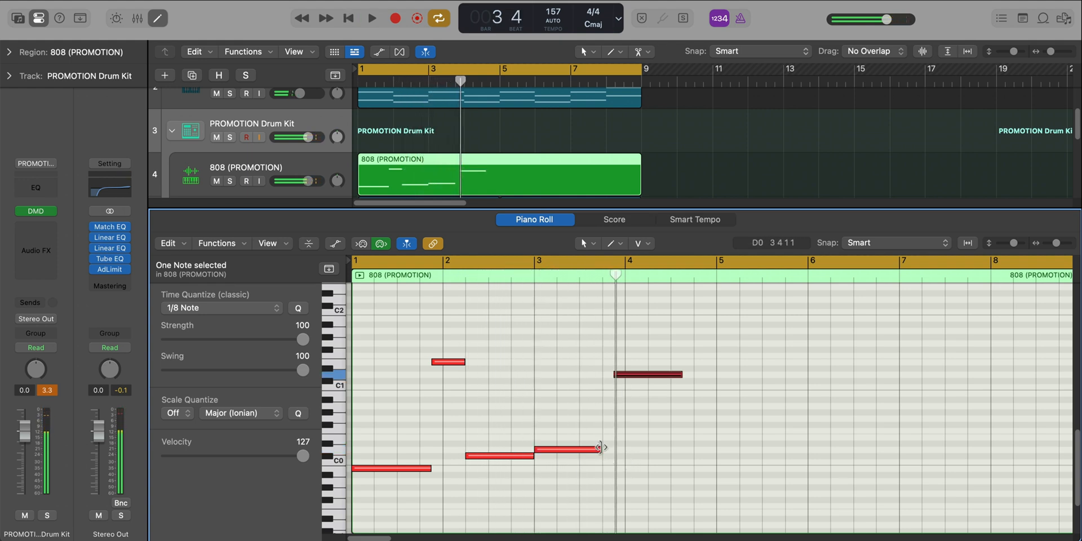
pyautogui.moveTo(601, 448); pyautogui.dragTo(613, 449)
pyautogui.press('space')
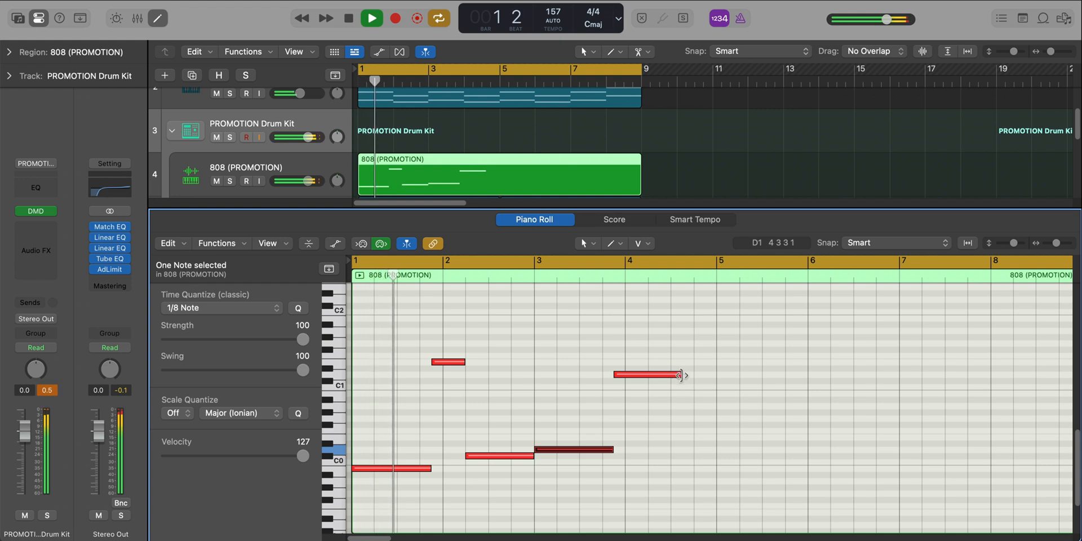
# Shorten the D1 bass note to end early in bar 4 and fill the remainder up to bar 5 with C#0, checking it by ear
pyautogui.moveTo(680, 375); pyautogui.dragTo(648, 375)
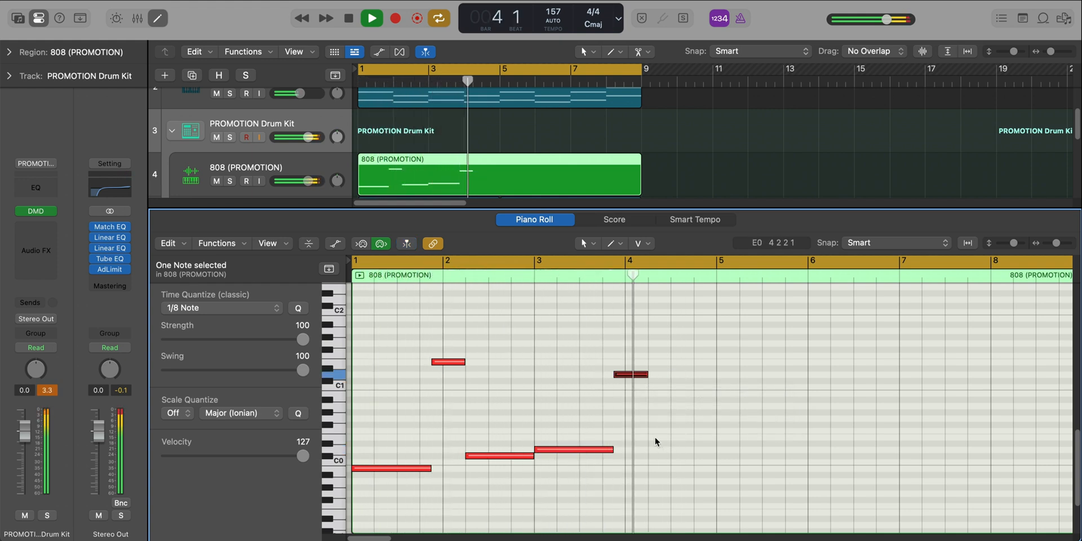
pyautogui.moveTo(643, 374); pyautogui.dragTo(637, 377)
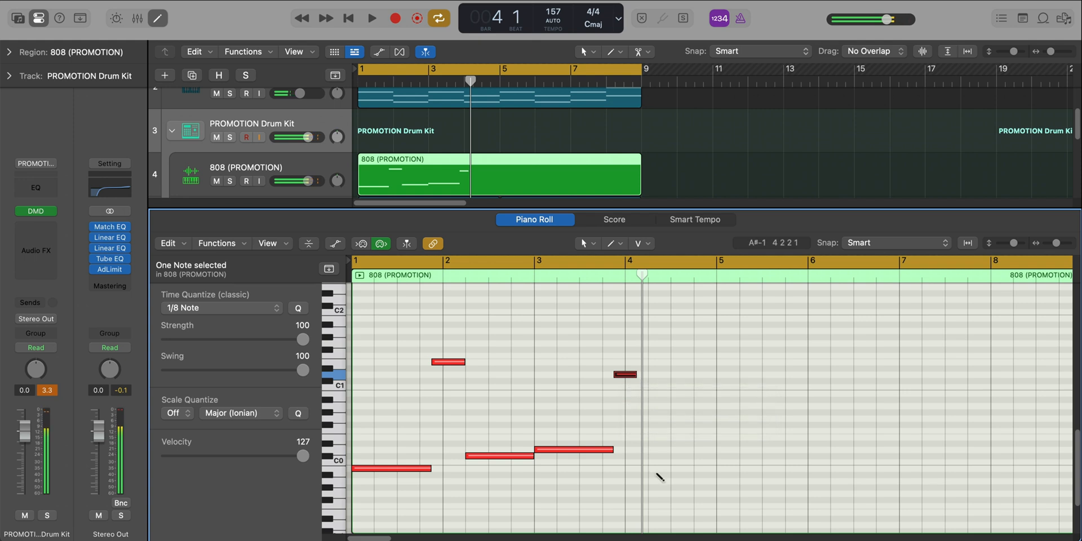
pyautogui.moveTo(651, 455); pyautogui.dragTo(712, 472)
pyautogui.press('space')
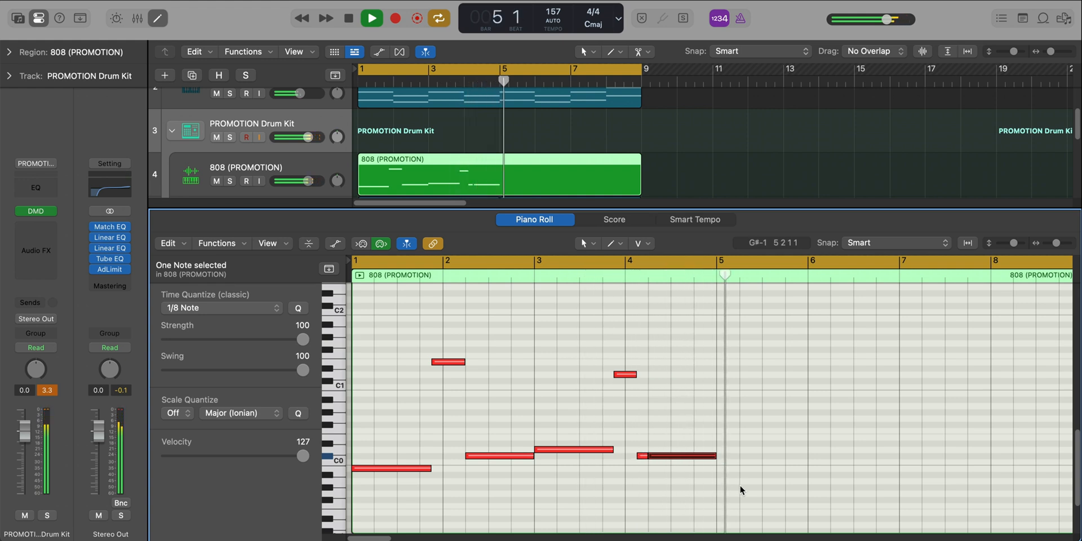
pyautogui.press('space')
# Repeat all seven 808 notes so the bass pattern also fills bars 5 to 8
pyautogui.moveTo(753, 486); pyautogui.dragTo(323, 348)
pyautogui.press('super+r')
pyautogui.scroll(-1, 669, 385)
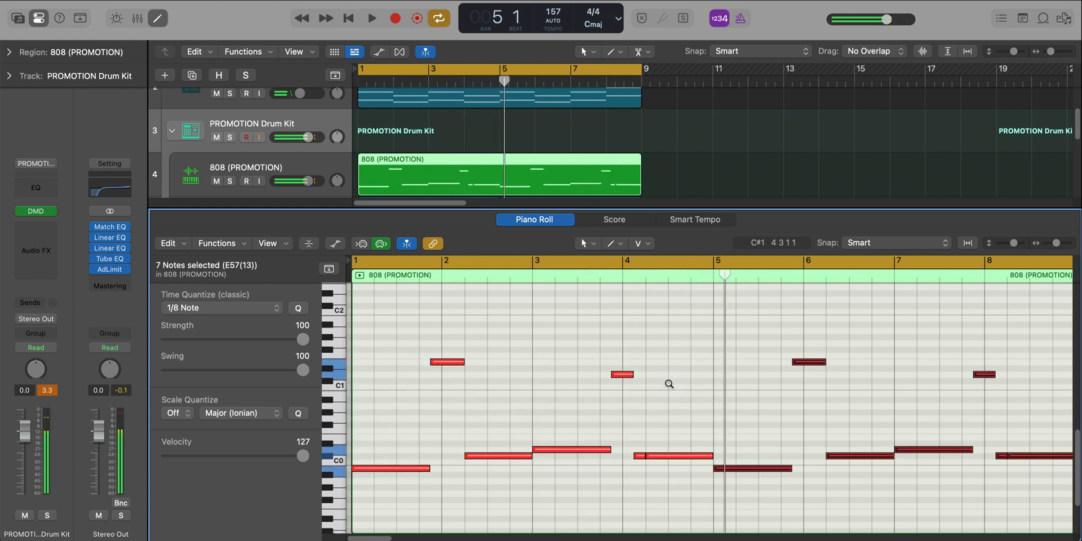
# Set the cycle range to bars 5 through 8 and listen to the repeated 808 pattern
pyautogui.hscroll(2, 660, 376)
pyautogui.moveTo(621, 259); pyautogui.dragTo(987, 260)
pyautogui.press('space')
pyautogui.hscroll(3, 828, 430)
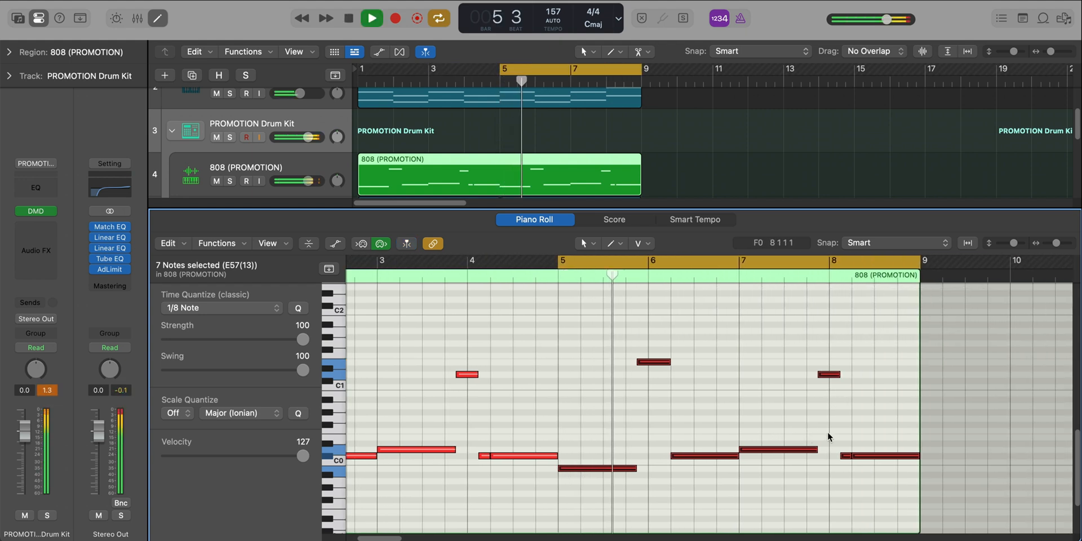
pyautogui.hscroll(1, 827, 433)
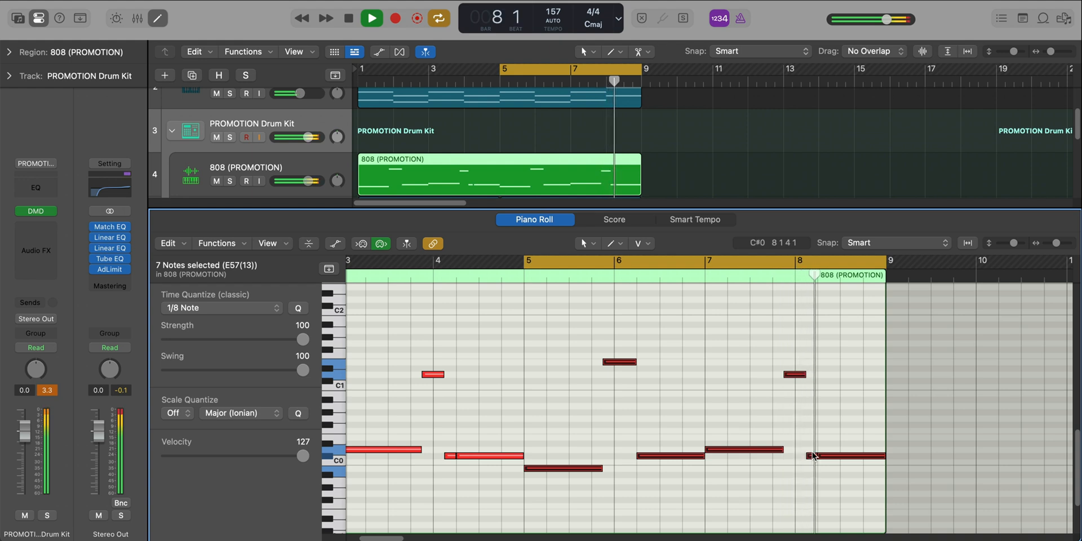
pyautogui.press('space')
# Cycle only bar 8 and shorten the last C#0 bass note to end at about 8 3 3
pyautogui.click(799, 261)
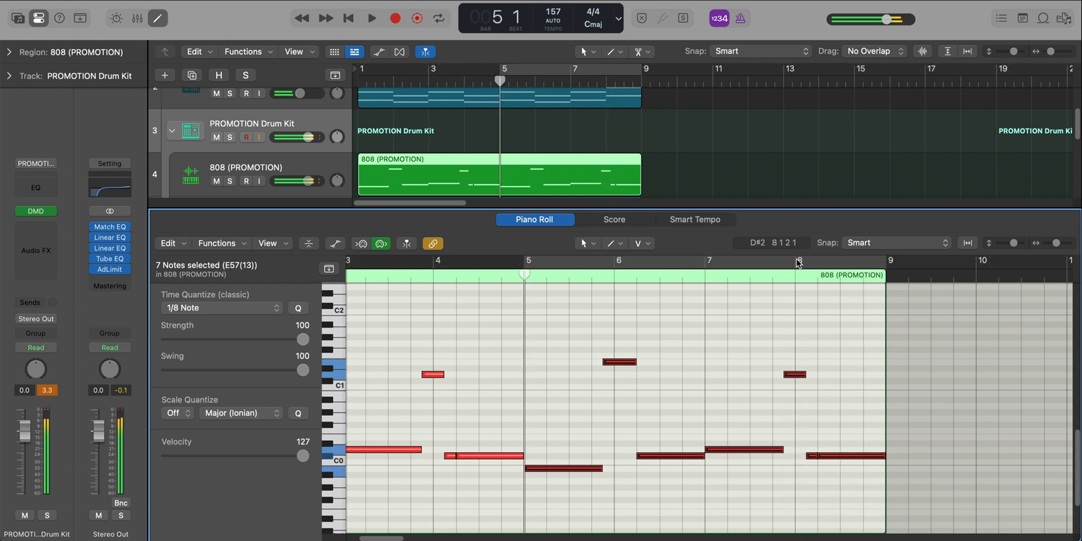
pyautogui.moveTo(800, 261); pyautogui.dragTo(870, 271)
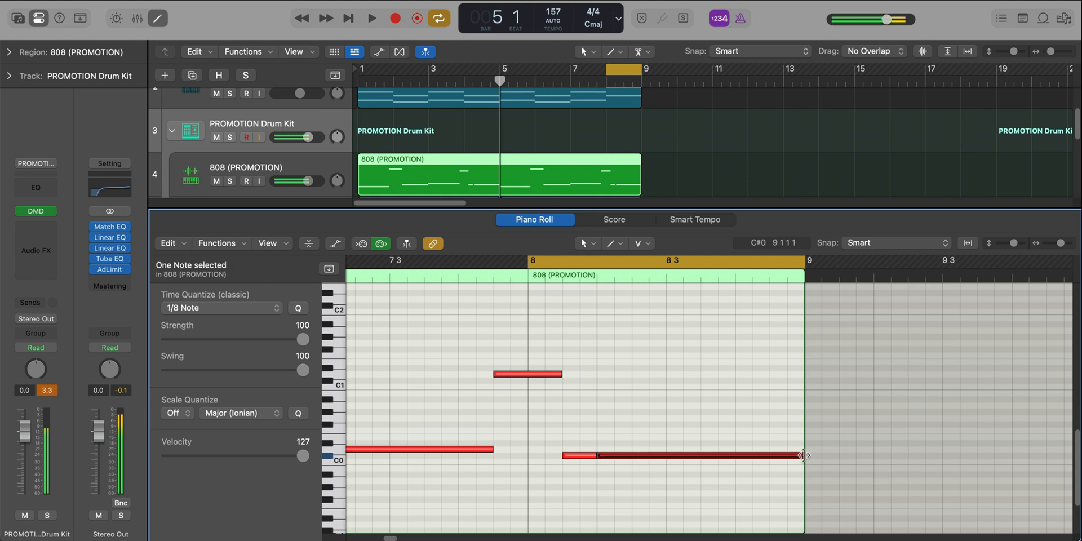
pyautogui.moveTo(805, 456); pyautogui.dragTo(700, 461)
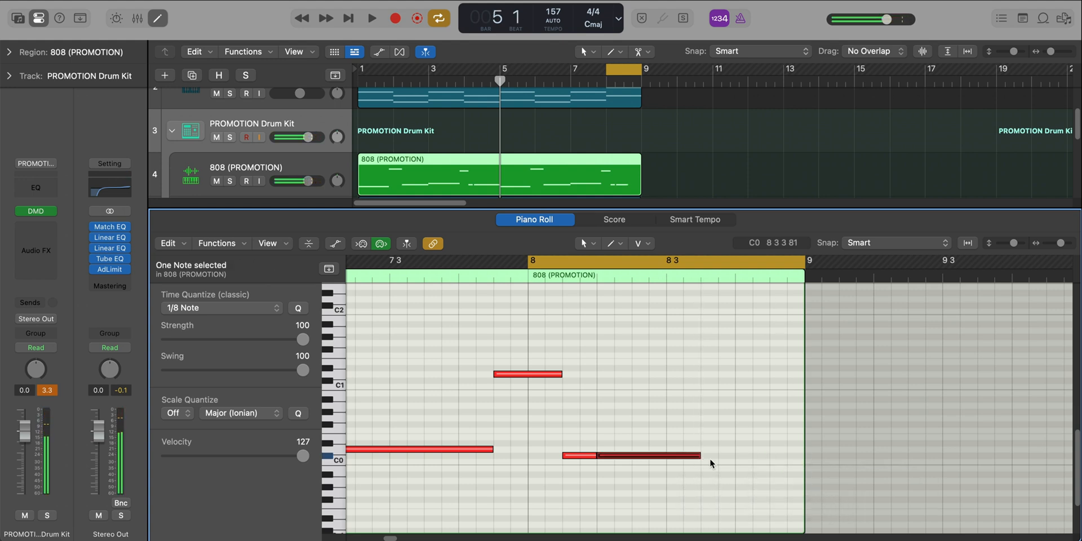
pyautogui.click(707, 456)
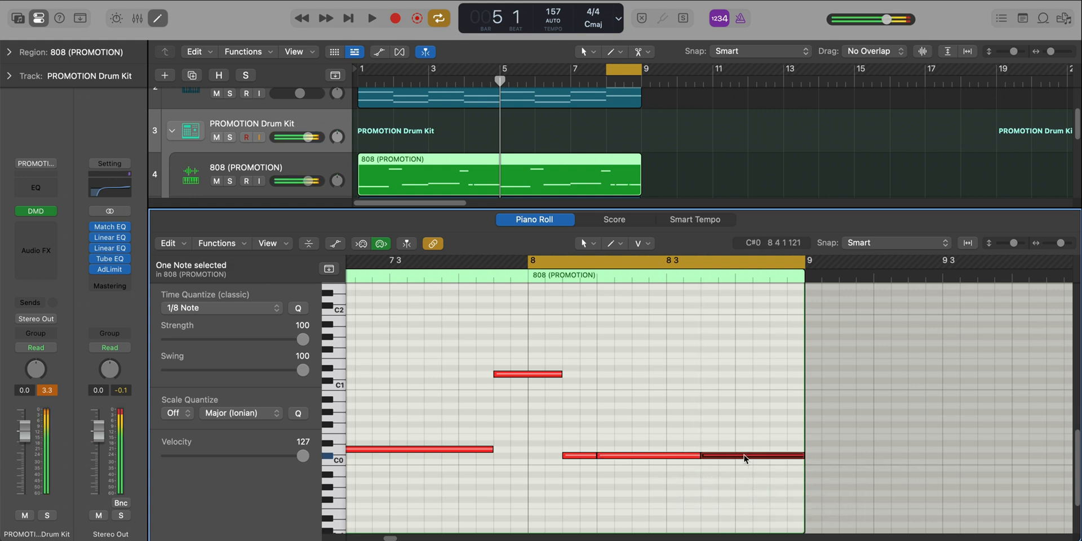
pyautogui.press('Delete')
pyautogui.click(639, 244)
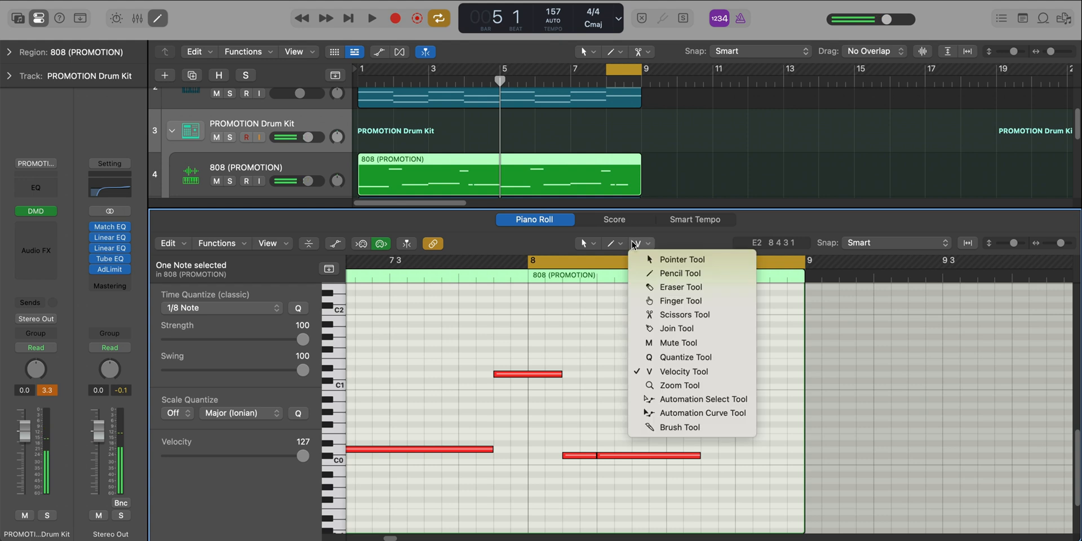
pyautogui.click(457, 401)
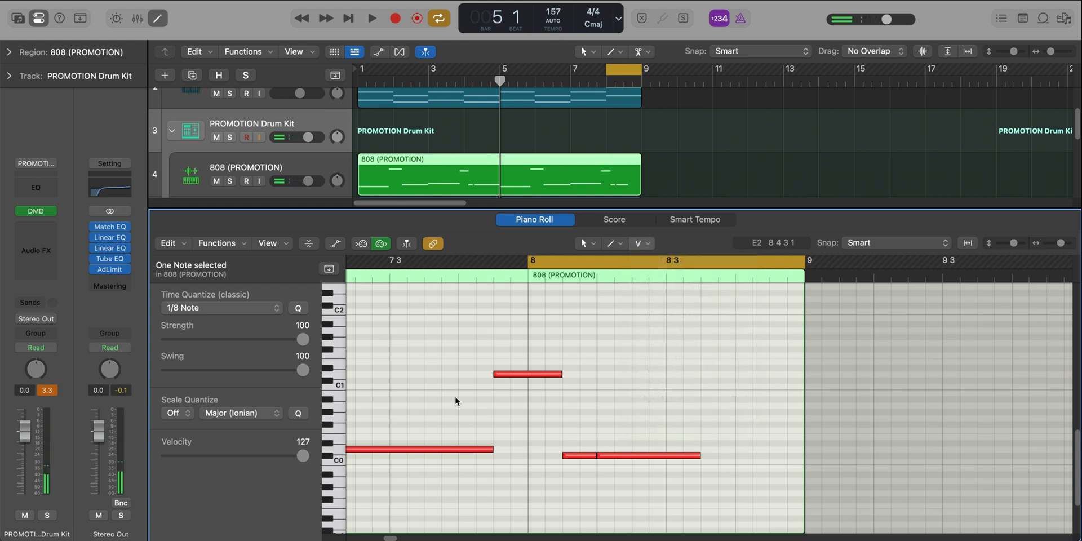
# Set time quantize to 1/32 Note, fill the rest of bar 8 with shorter C#0 notes up to bar 9, and play it back
pyautogui.click(224, 308)
pyautogui.click(220, 338)
pyautogui.click(710, 456)
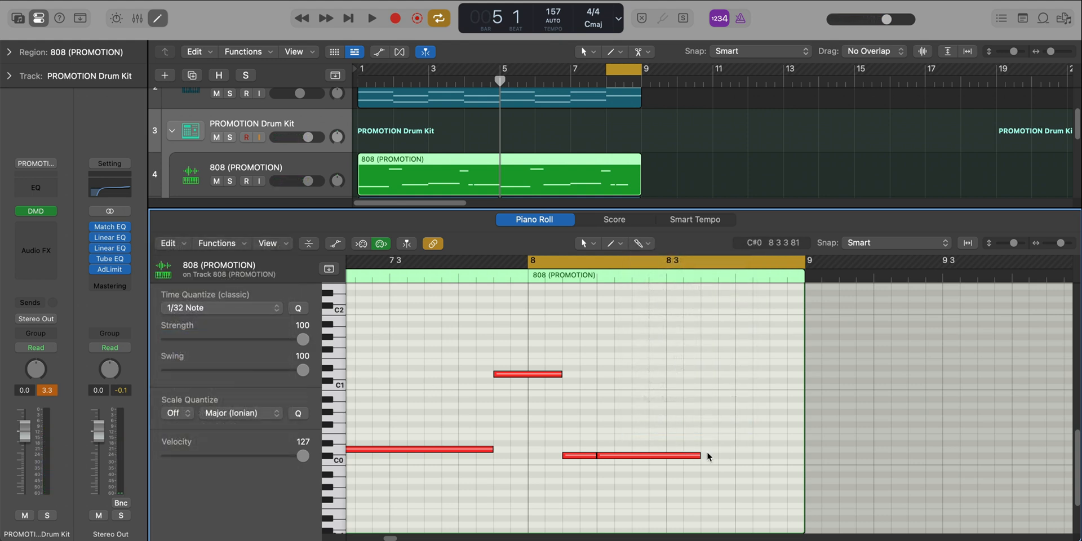
pyautogui.click(701, 458)
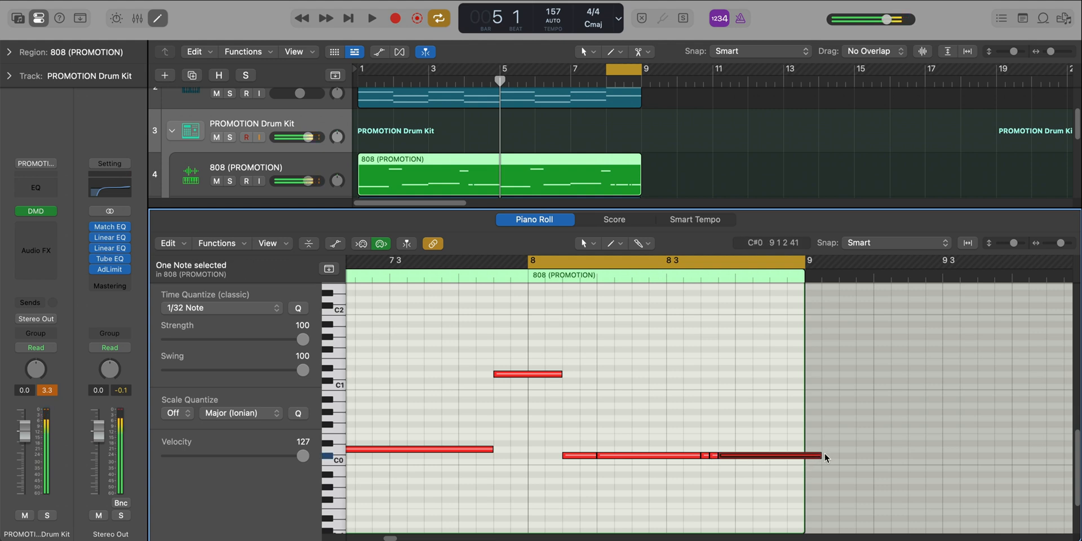
pyautogui.moveTo(824, 457)
pyautogui.mouseDown()
pyautogui.moveTo(770, 458)
pyautogui.moveTo(813, 466)
pyautogui.mouseUp()
pyautogui.press('space')
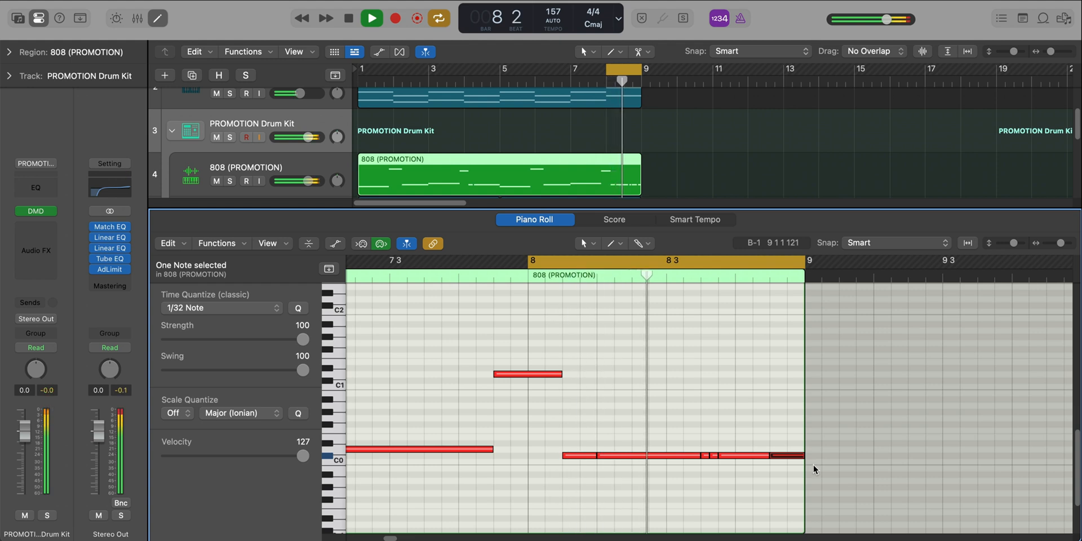
# Repeat all eight-bar regions on every track into bars 9 to 16 and set the cycle range to the copies
pyautogui.press('p')
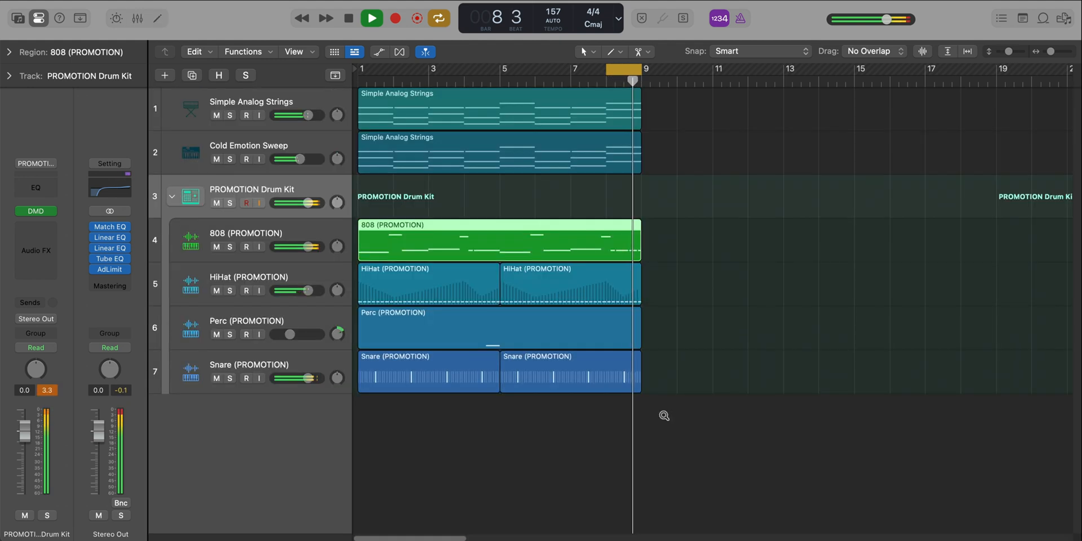
pyautogui.scroll(-5, 664, 415)
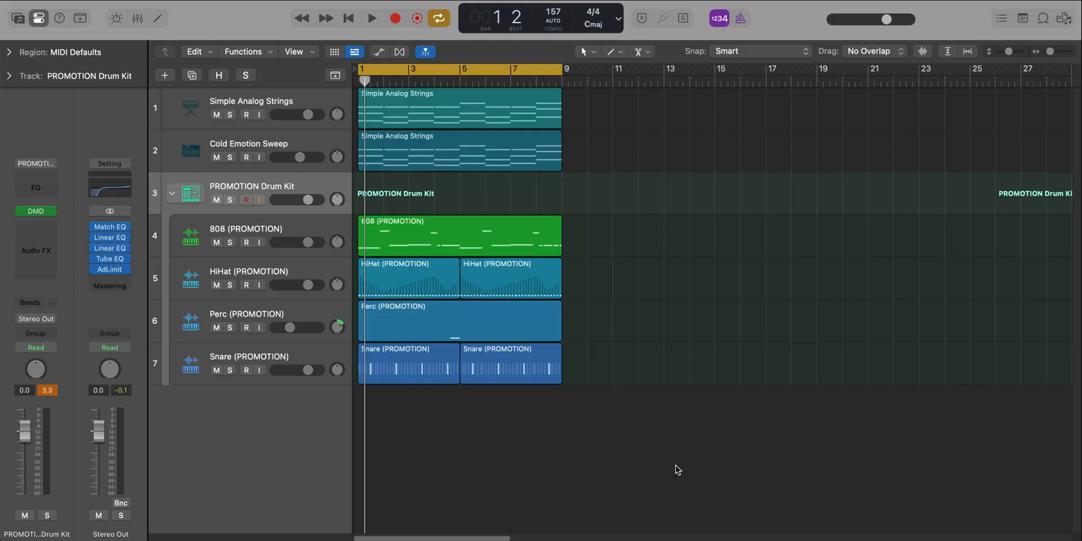
pyautogui.moveTo(678, 469); pyautogui.dragTo(367, 88)
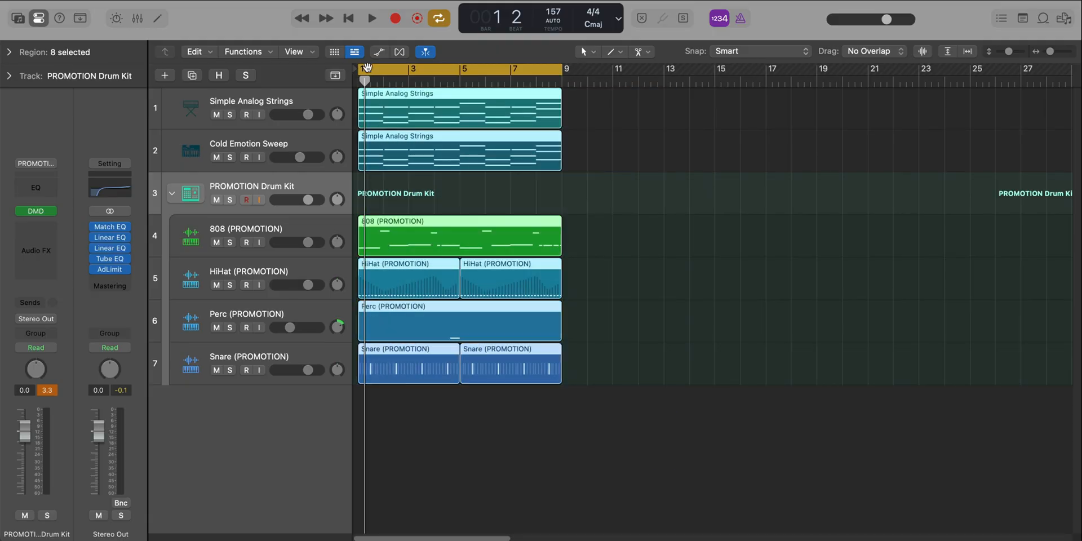
pyautogui.press('super+r')
pyautogui.press('c')
pyautogui.press('super+u')
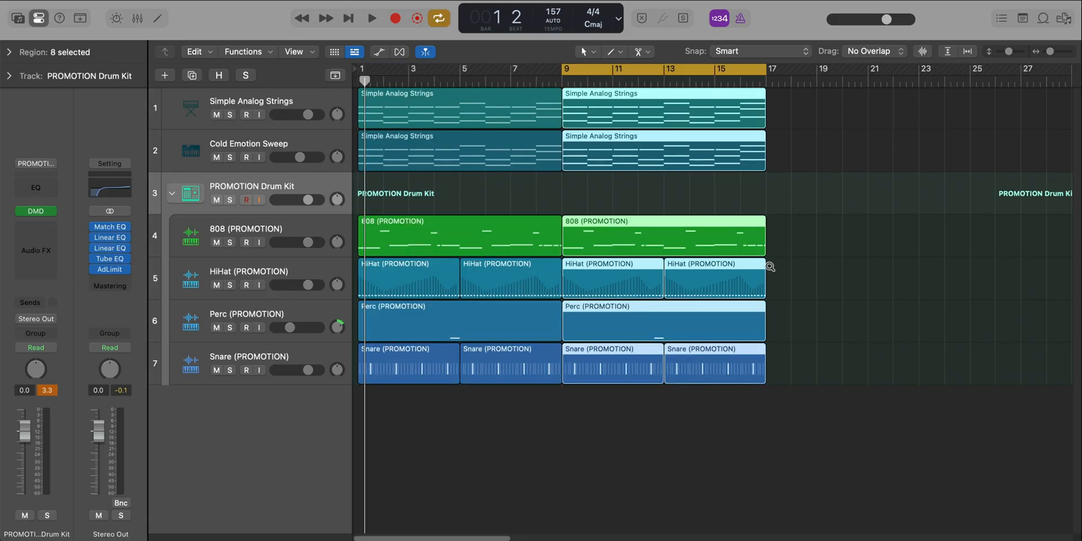
# In the copied 808 region, shorten the long C#0 note in bar 12 to about 12 3 3 and add another C#0 up to bar 13
pyautogui.doubleClick(734, 233)
pyautogui.click(652, 414)
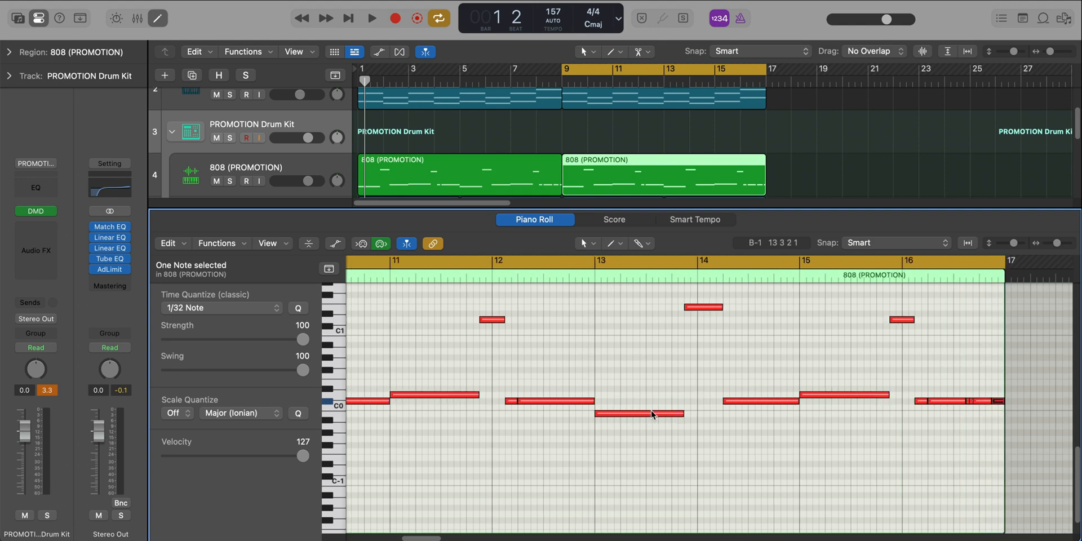
pyautogui.press('space')
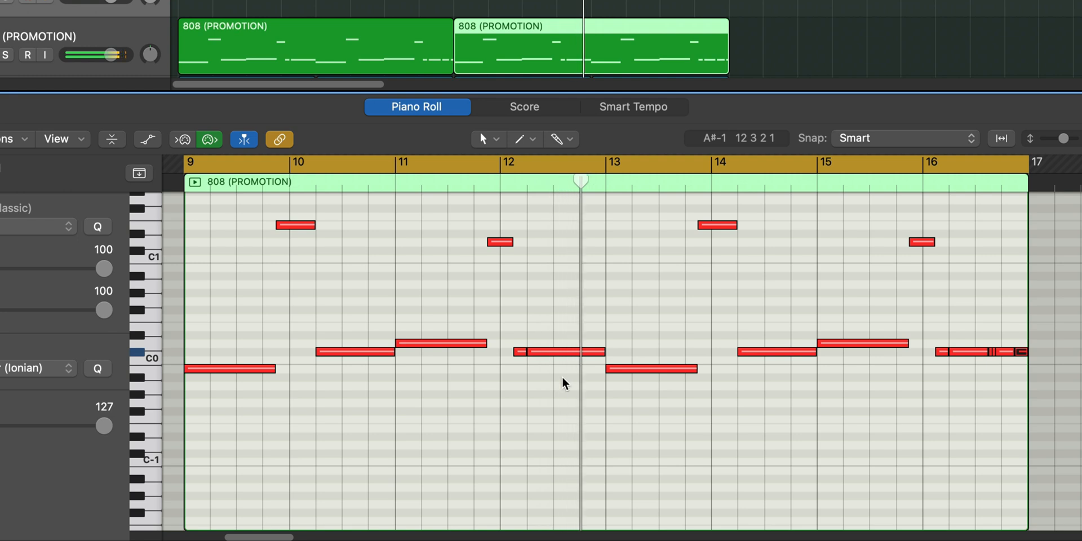
pyautogui.scroll(2, 562, 377)
pyautogui.click(616, 365)
pyautogui.moveTo(648, 351); pyautogui.dragTo(625, 355)
pyautogui.press('space')
pyautogui.press('space')
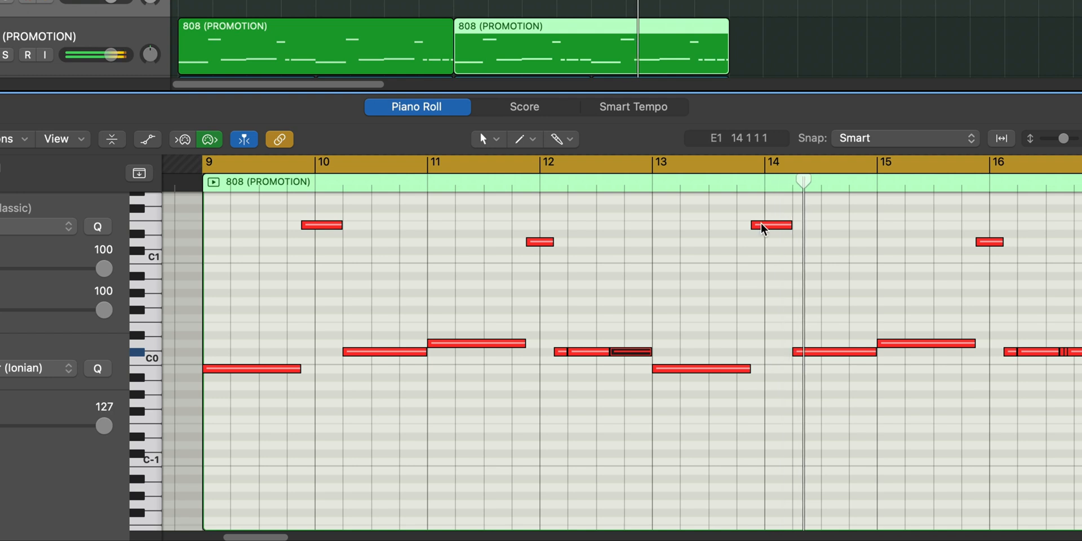
# Lower both E1 bass notes in the bars 9 to 16 808 region to B0
pyautogui.moveTo(766, 224)
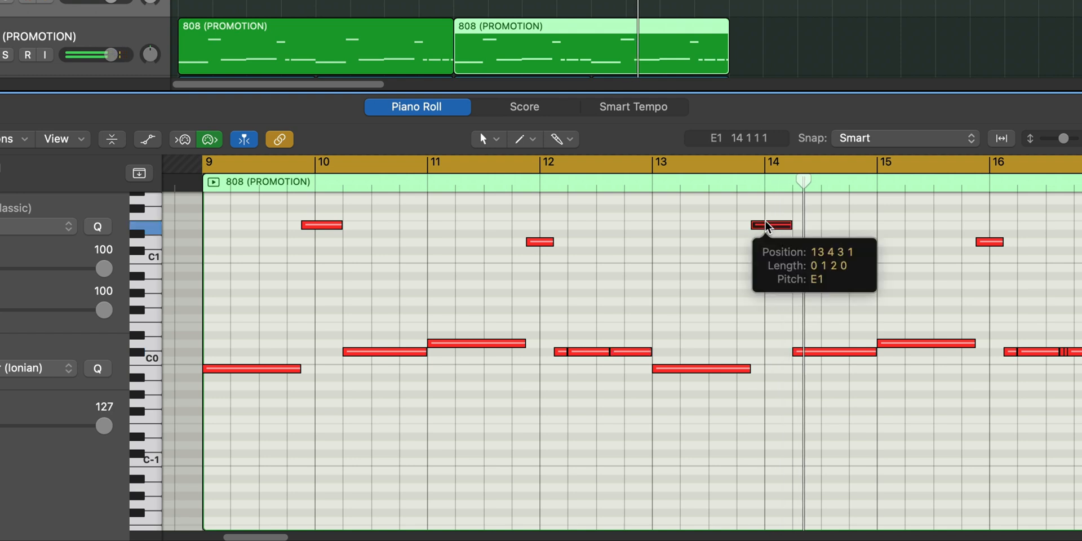
pyautogui.keyDown('shift'); pyautogui.click(319, 225); pyautogui.keyUp('shift')
pyautogui.moveTo(318, 225); pyautogui.dragTo(317, 269)
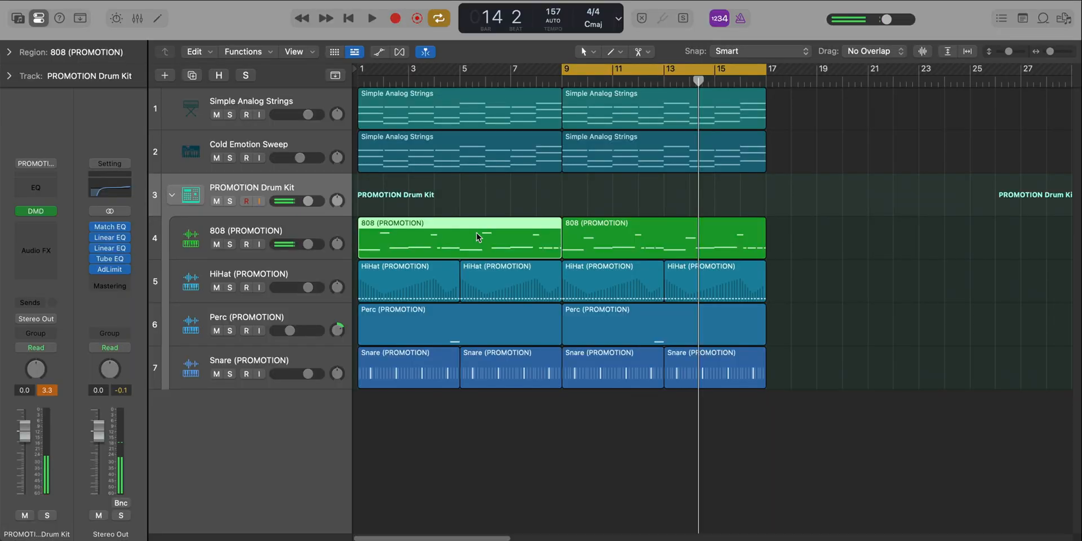
# Lower the two E1 notes in the bars 1 to 8 808 region to match the second 808 region
pyautogui.doubleClick(478, 236)
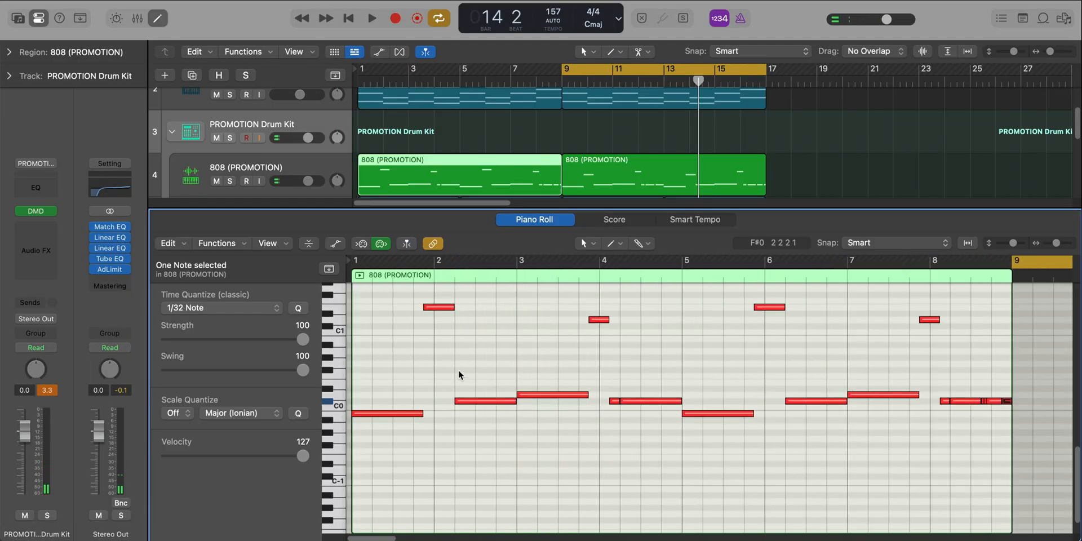
pyautogui.scroll(2, 458, 370)
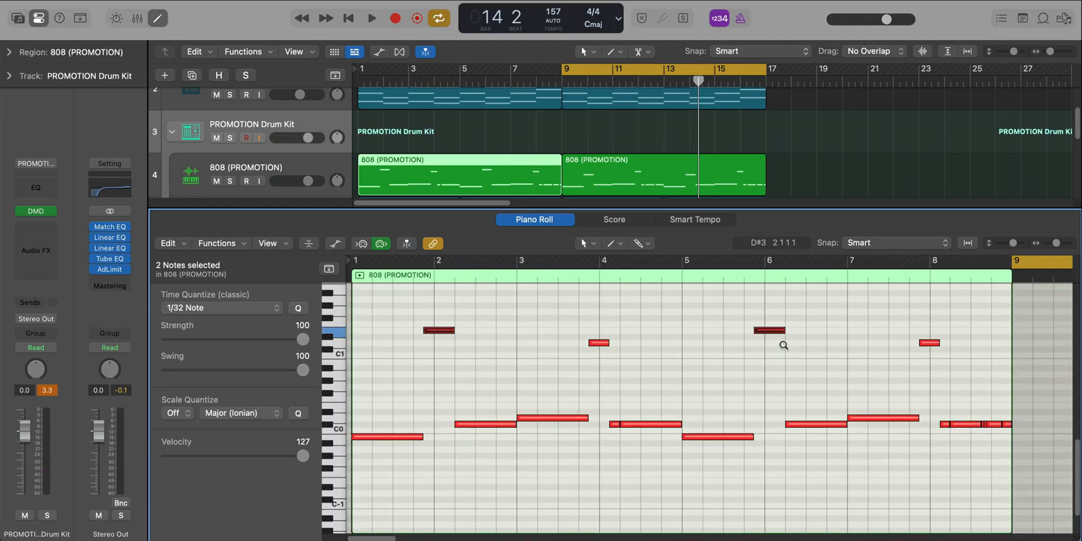
pyautogui.hotkey('alt', 'Down')
pyautogui.hotkey('alt', 'Down')
pyautogui.hotkey('alt', 'Down')
pyautogui.press('x')
pyautogui.press('x')
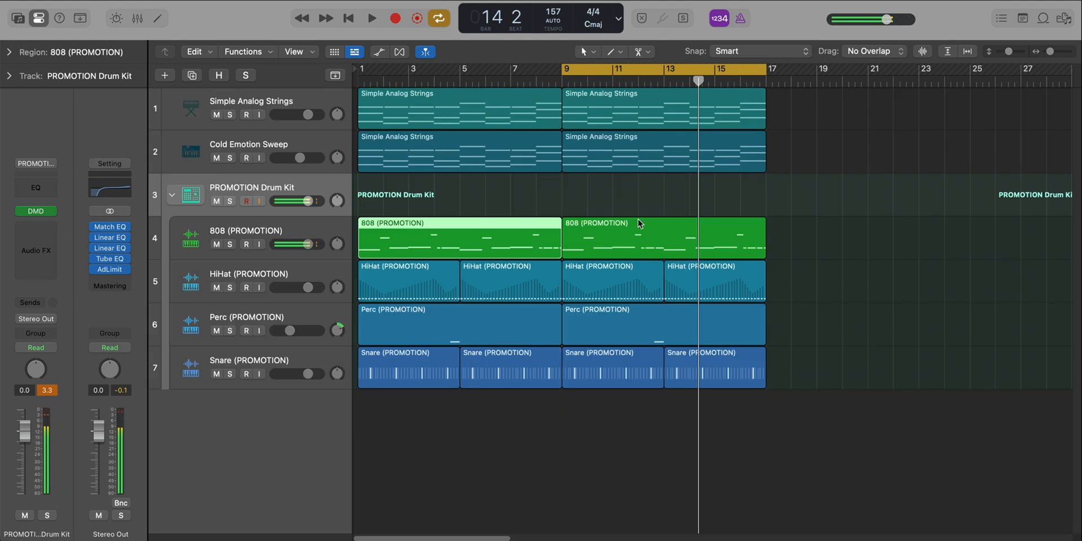
# Listen to the second 808 region and replace the short C#0 notes ending bar 16 with one long C#0 held to bar 17
pyautogui.doubleClick(638, 221)
pyautogui.press('space')
pyautogui.scroll(-1, 686, 414)
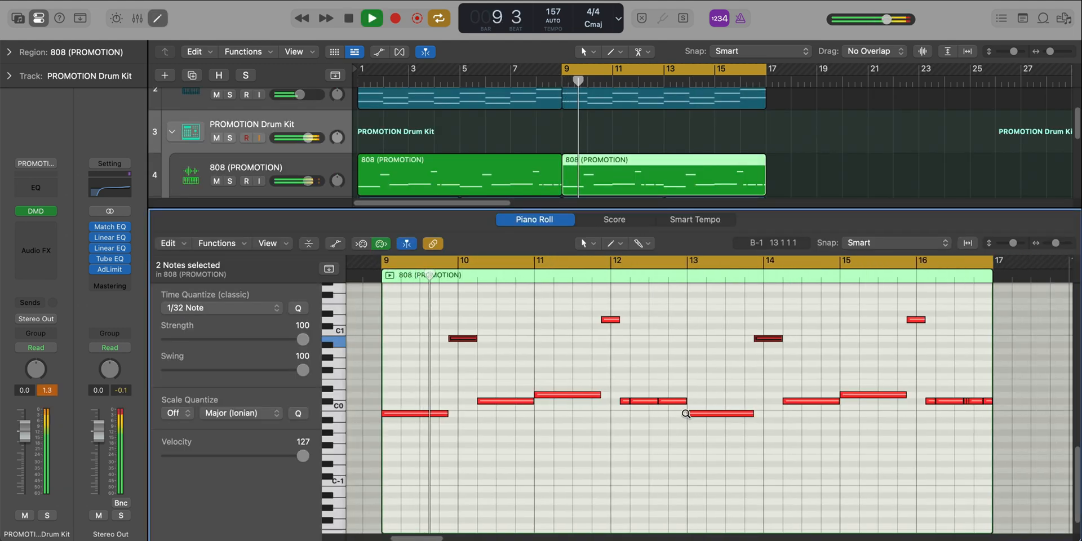
pyautogui.scroll(-1, 686, 413)
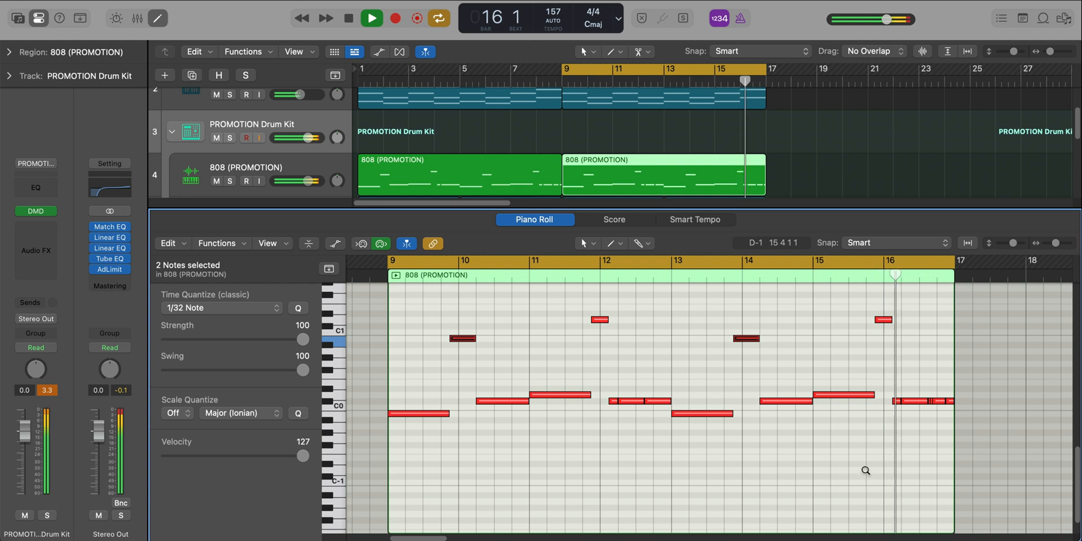
pyautogui.scroll(3, 865, 472)
pyautogui.press('space')
pyautogui.moveTo(991, 429); pyautogui.dragTo(943, 405)
pyautogui.press('space')
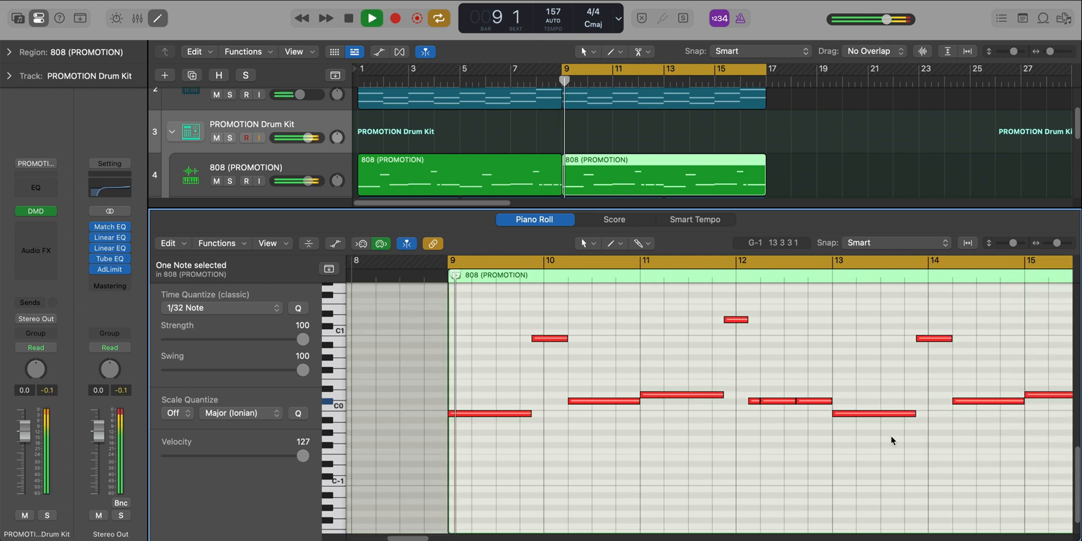
pyautogui.scroll(-5, 891, 435)
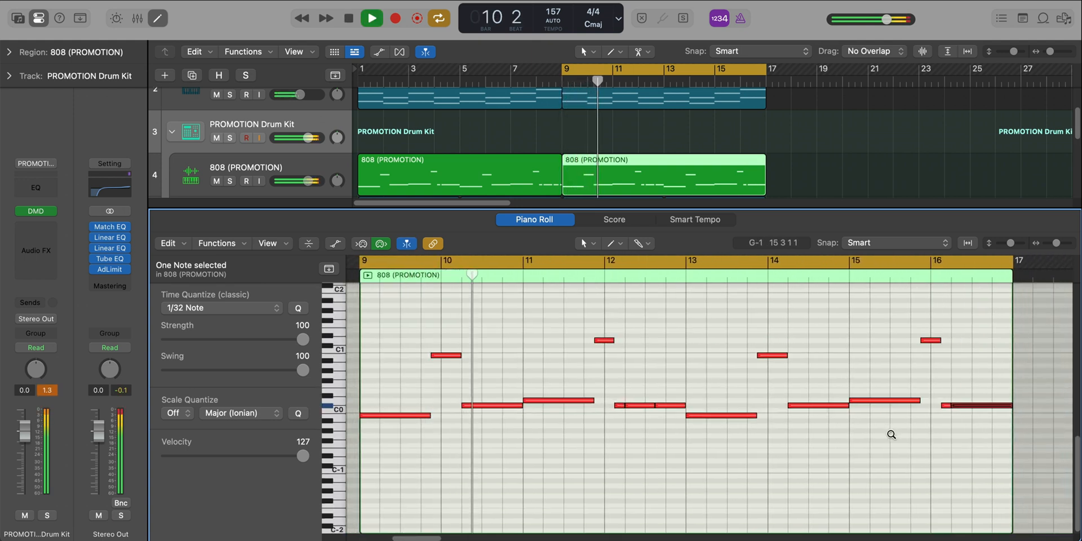
pyautogui.click(891, 435)
# Repeat all regions of bars 9 to 16 into bars 17 to 24 and set the cycle range to the new section
pyautogui.scroll(-5, 891, 434)
pyautogui.scroll(2, 891, 434)
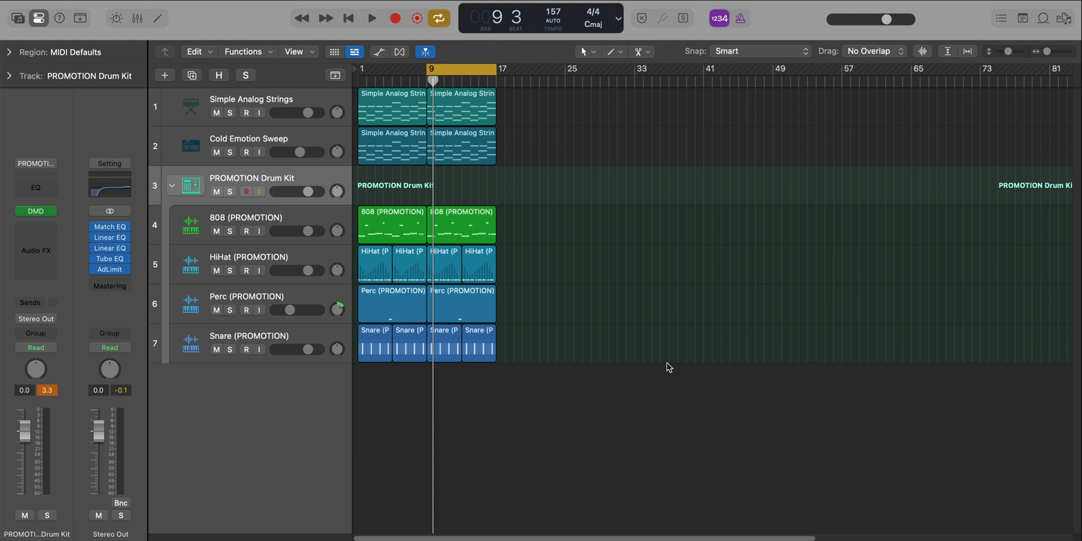
pyautogui.moveTo(619, 433); pyautogui.dragTo(439, 90)
pyautogui.press('super+r')
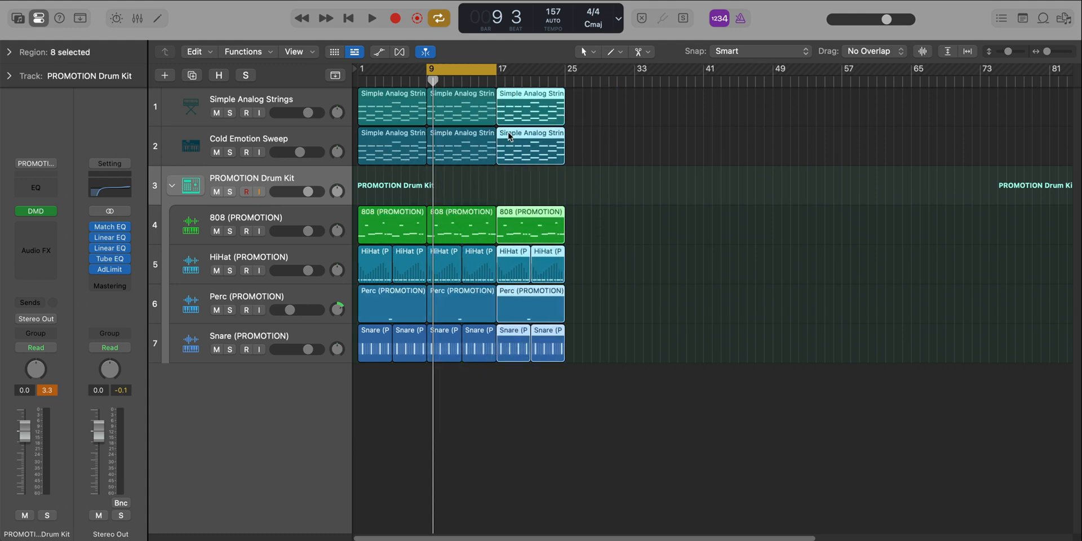
pyautogui.scroll(2, 662, 268)
pyautogui.press('c')
pyautogui.press('u')
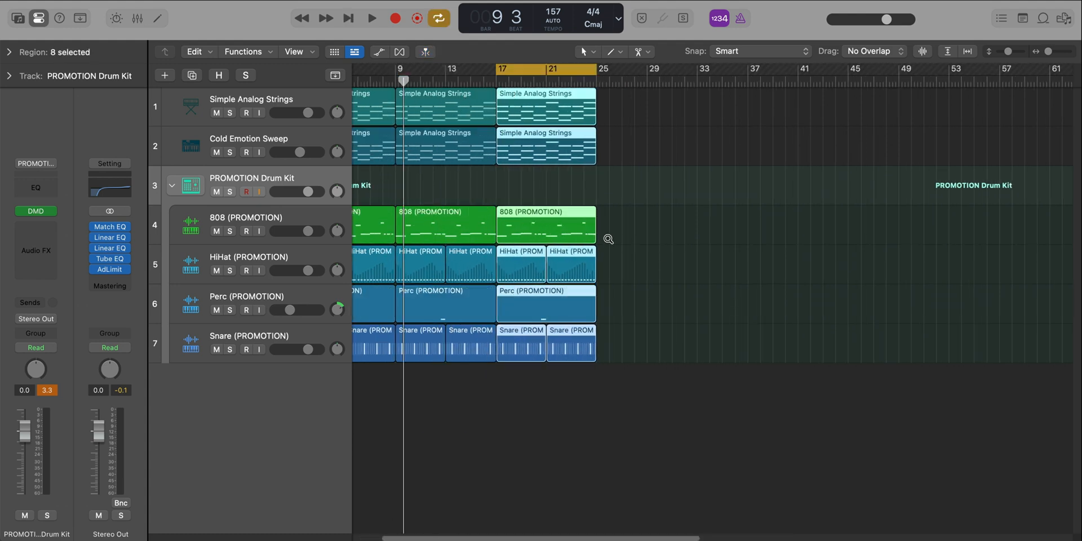
# Delete the Perc and 808 regions from bars 17 to 24
pyautogui.scroll(5, 609, 240)
pyautogui.click(807, 298)
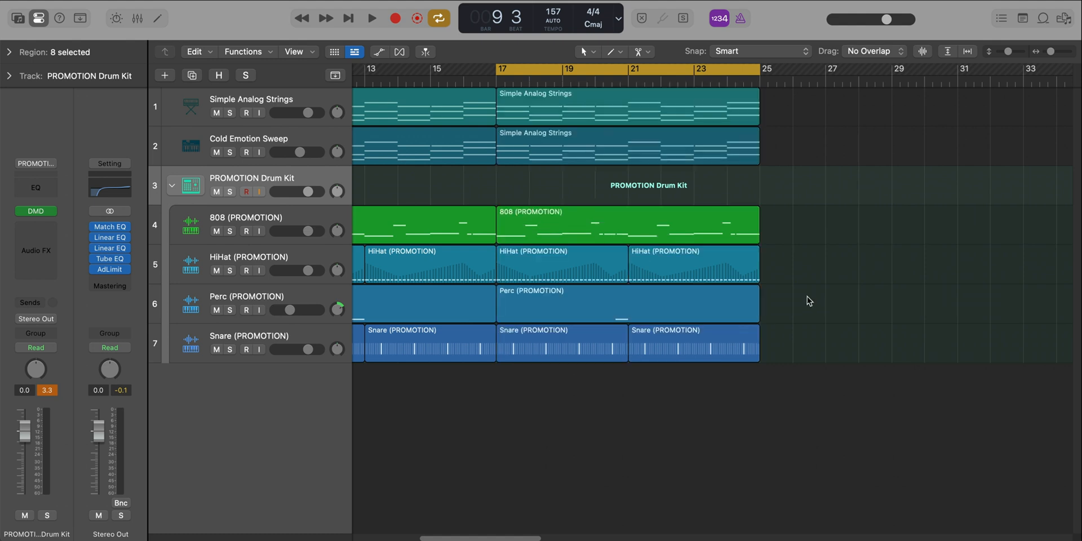
pyautogui.click(732, 303)
pyautogui.press('Delete')
pyautogui.click(681, 228)
pyautogui.press('Delete')
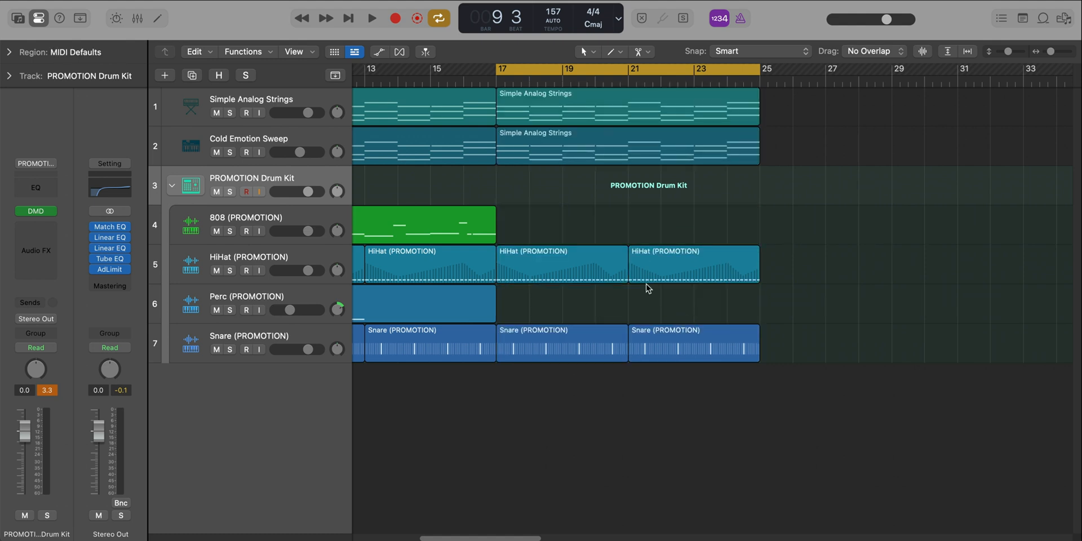
# Play bars 17 to 24, solo the Simple Analog Strings track, and open its region there for note editing
pyautogui.press('space')
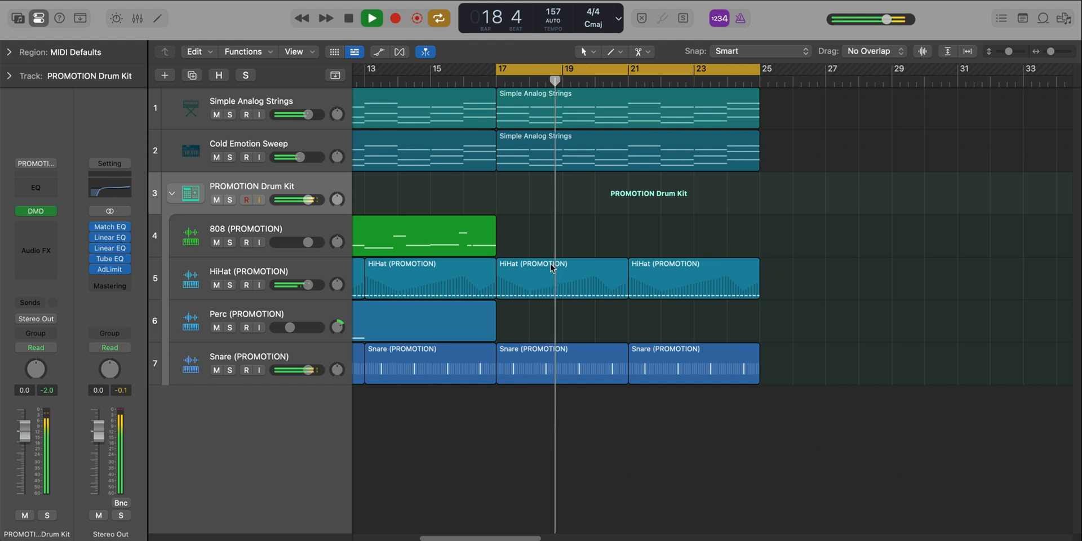
pyautogui.click(229, 114)
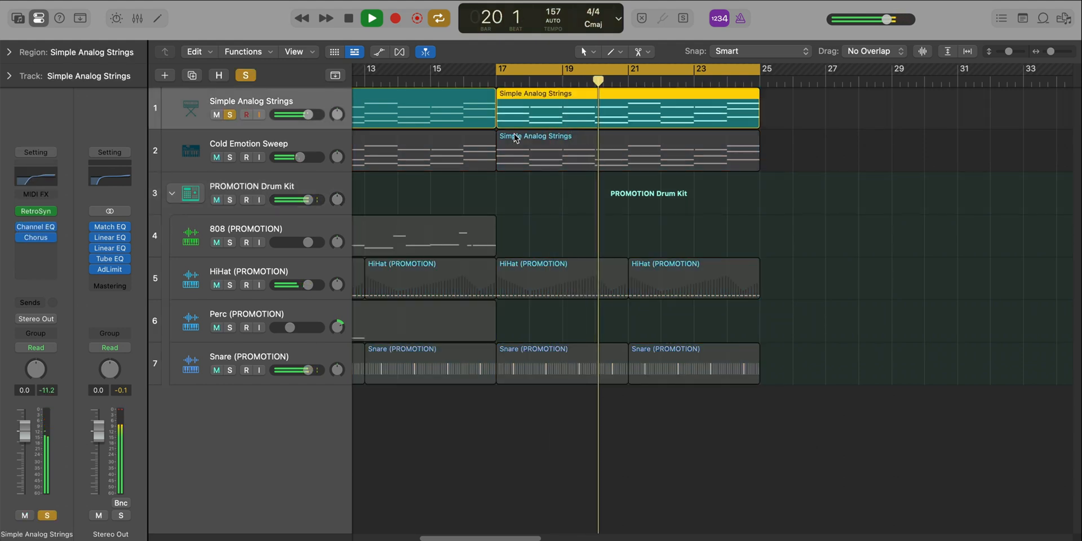
pyautogui.press('space')
pyautogui.doubleClick(616, 103)
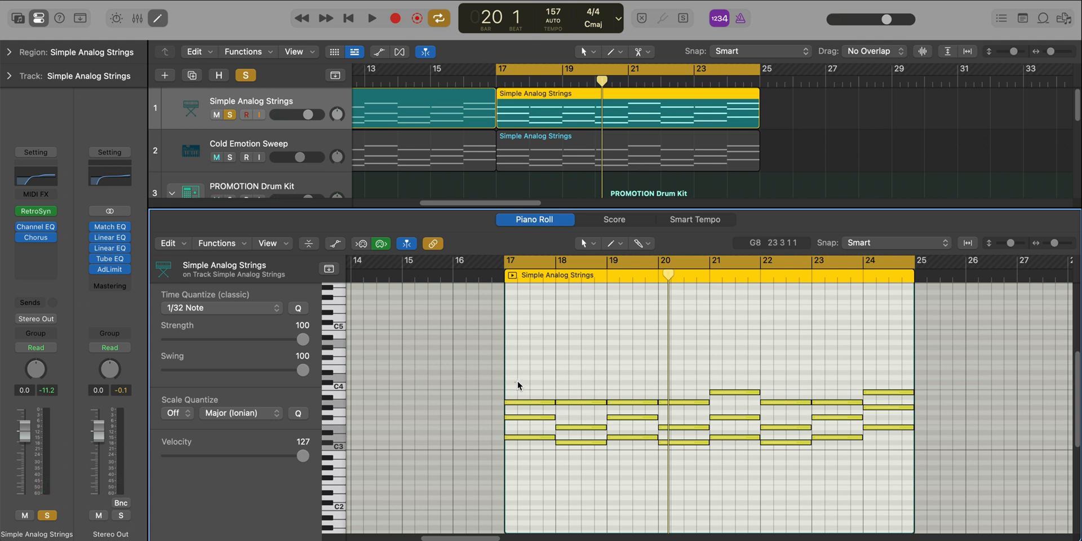
# Trim the starts of the A3 notes in bars 17 to 20, 22 and 23 so each begins halfway through its bar
pyautogui.moveTo(517, 380); pyautogui.dragTo(686, 408)
pyautogui.moveTo(782, 377); pyautogui.dragTo(816, 401)
pyautogui.click(681, 391)
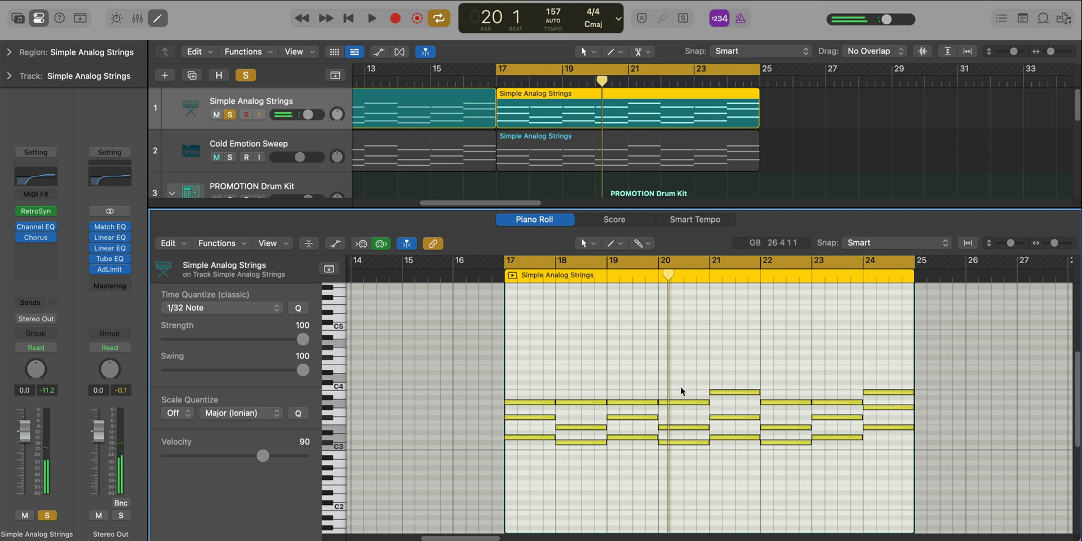
pyautogui.moveTo(563, 405); pyautogui.dragTo(530, 403)
pyautogui.moveTo(756, 395); pyautogui.dragTo(784, 401)
pyautogui.press('space')
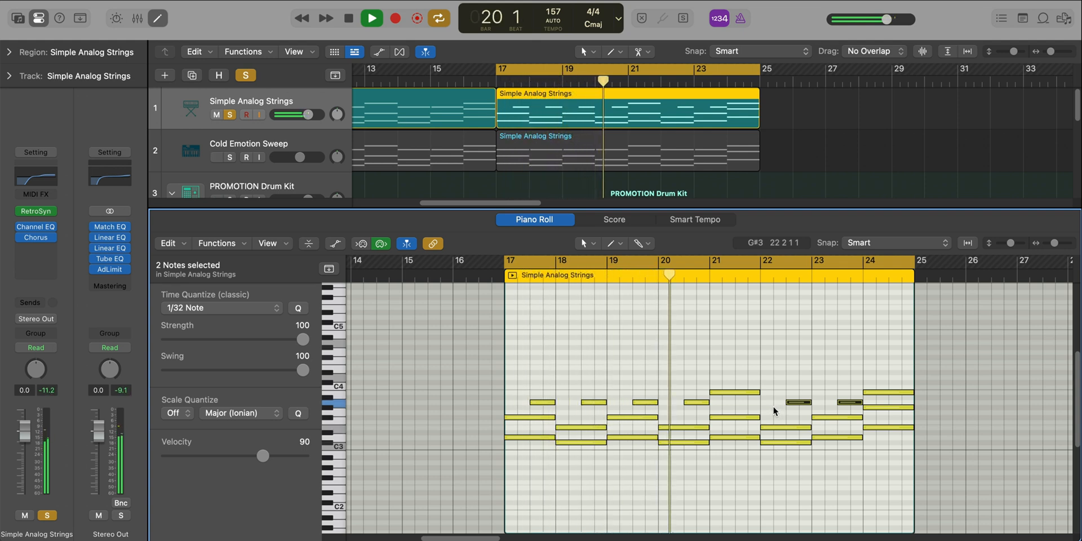
# Add an A3 note to the second half of bar 21, ending at bar 22, and listen to the soloed synth
pyautogui.keyDown('super'); pyautogui.click(737, 402); pyautogui.keyUp('super')
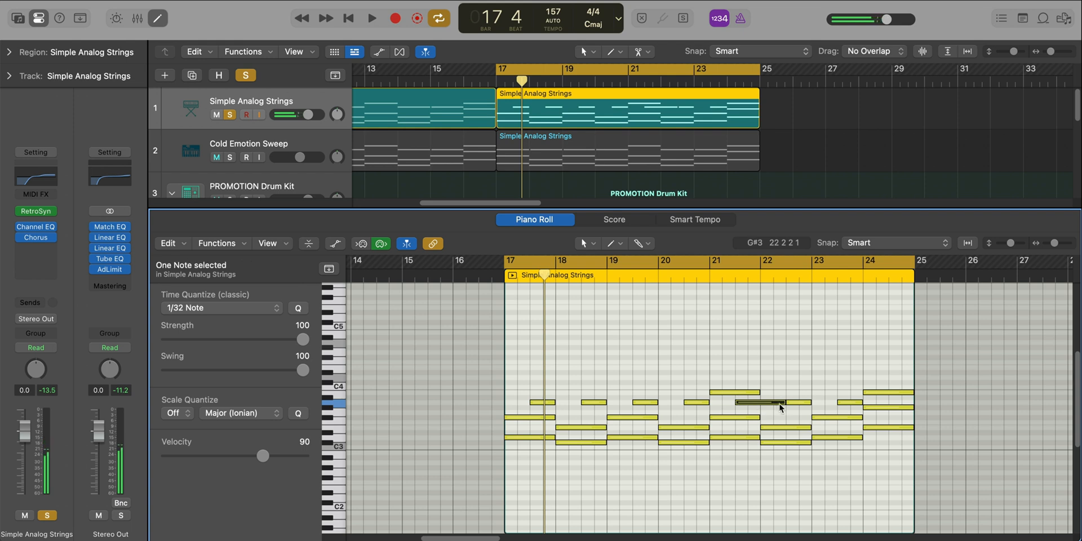
pyautogui.moveTo(780, 403); pyautogui.dragTo(759, 405)
pyautogui.press('space')
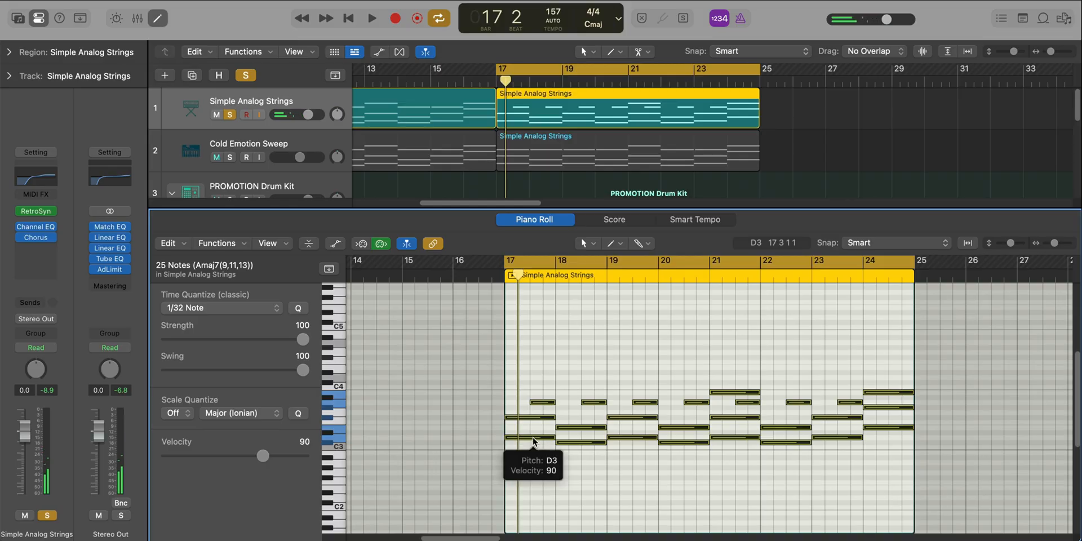
pyautogui.rightClick(532, 437)
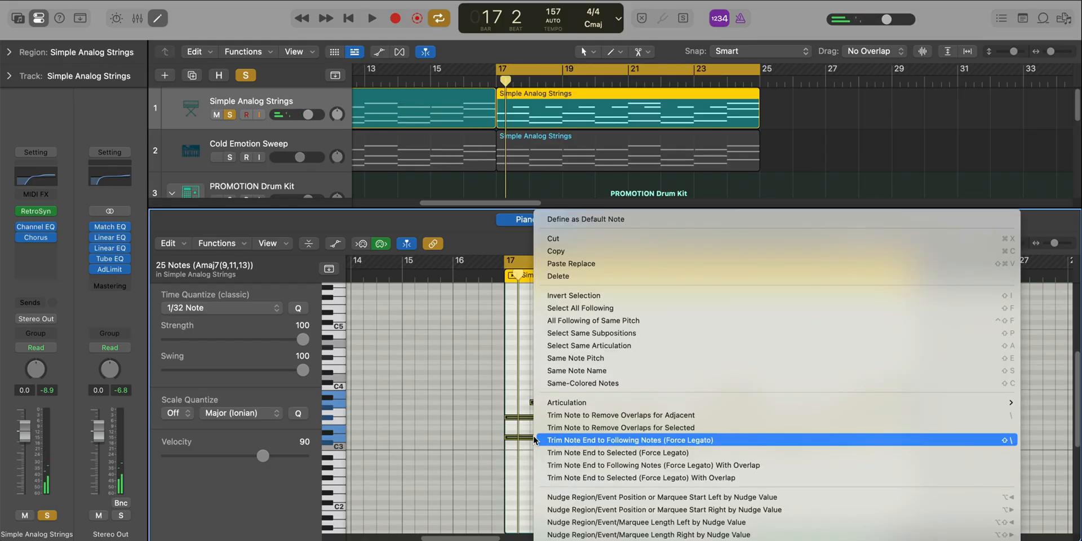
pyautogui.click(535, 438)
pyautogui.click(542, 279)
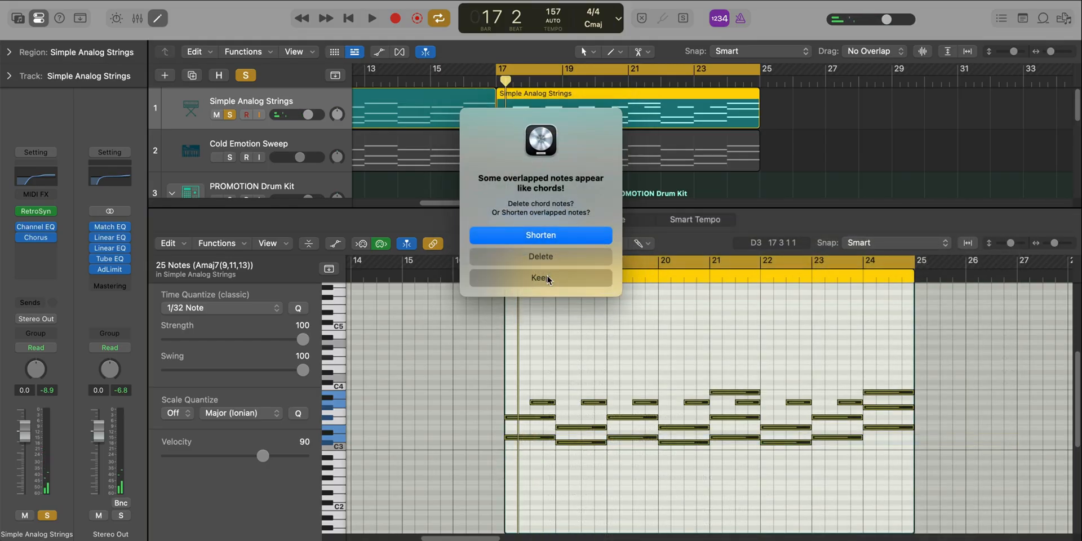
pyautogui.rightClick(528, 438)
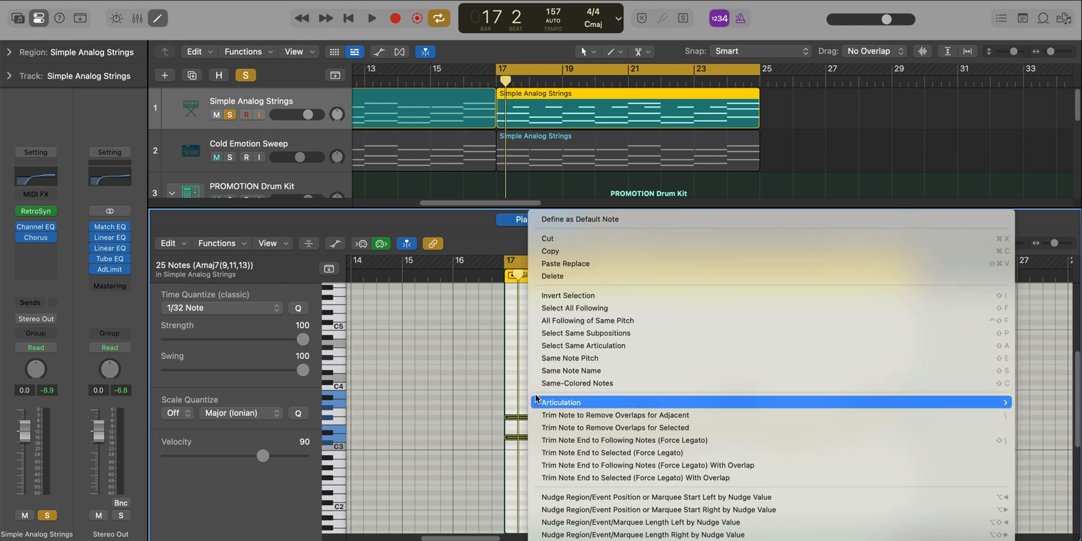
pyautogui.moveTo(558, 401)
pyautogui.click(442, 356)
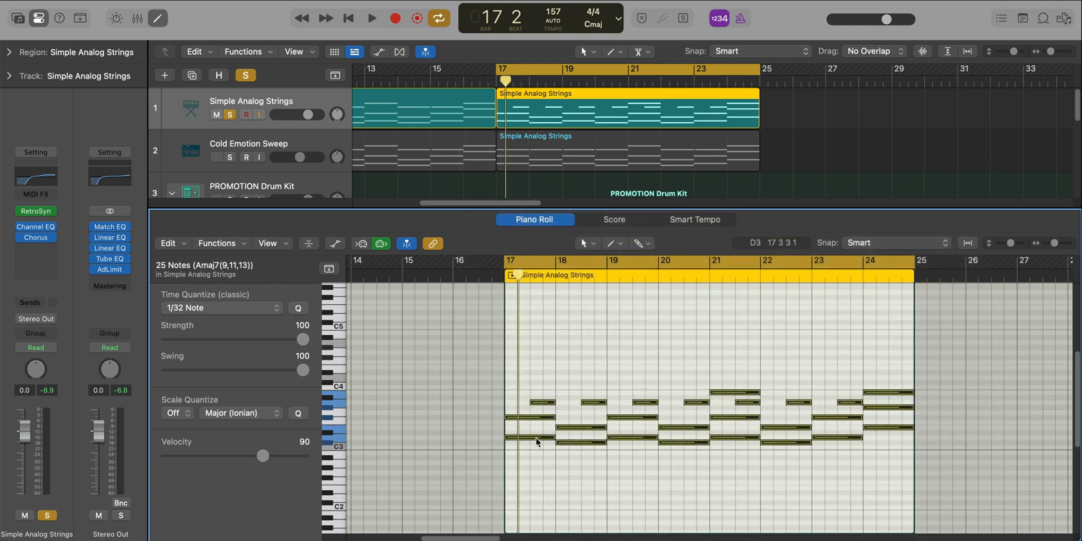
# Copy all notes in the bars 17 to 24 strings region one octave higher and listen to the layered chords
pyautogui.moveTo(536, 435); pyautogui.dragTo(534, 376)
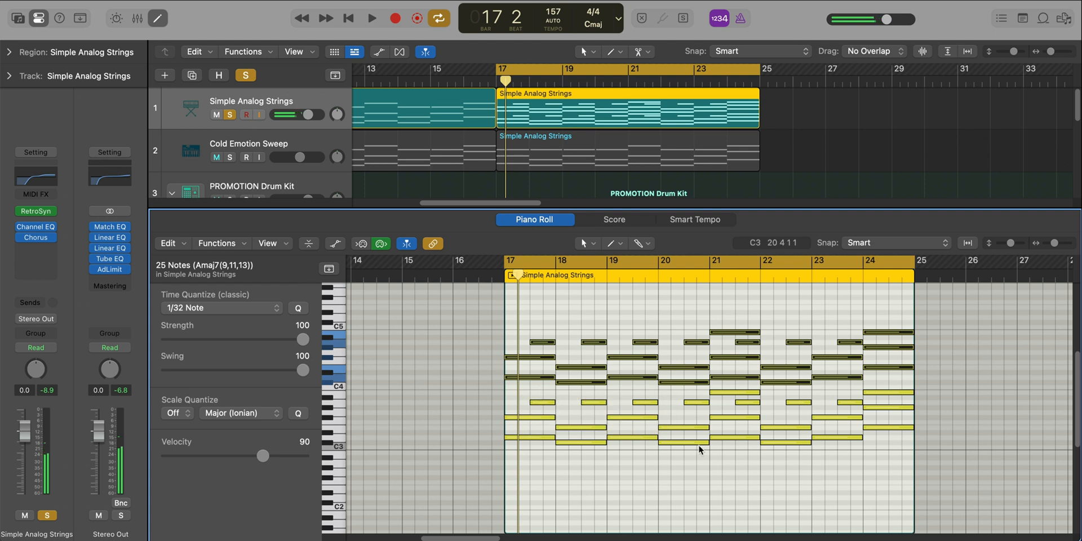
pyautogui.press('space')
pyautogui.press('super+Left')
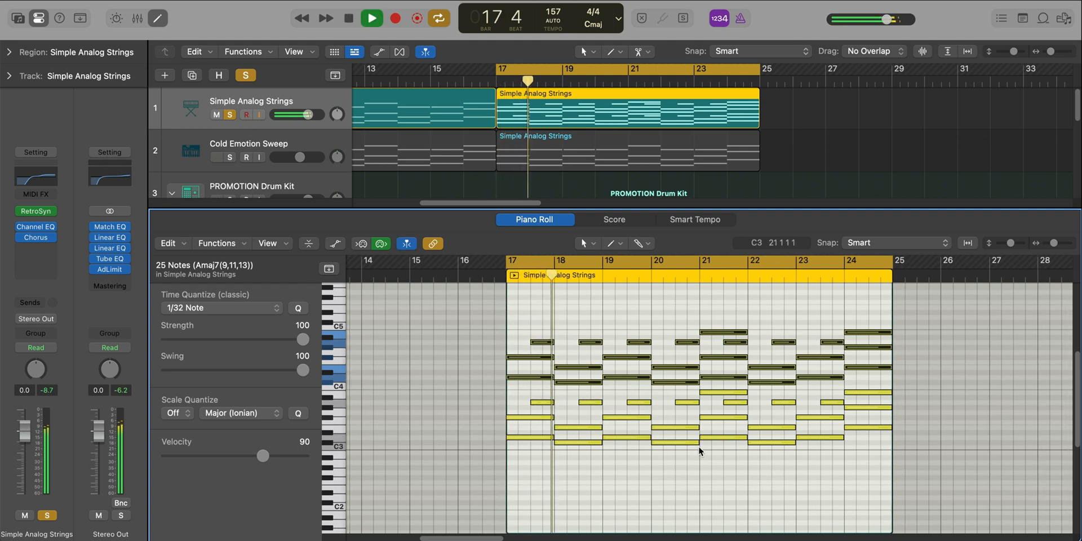
pyautogui.click(736, 447)
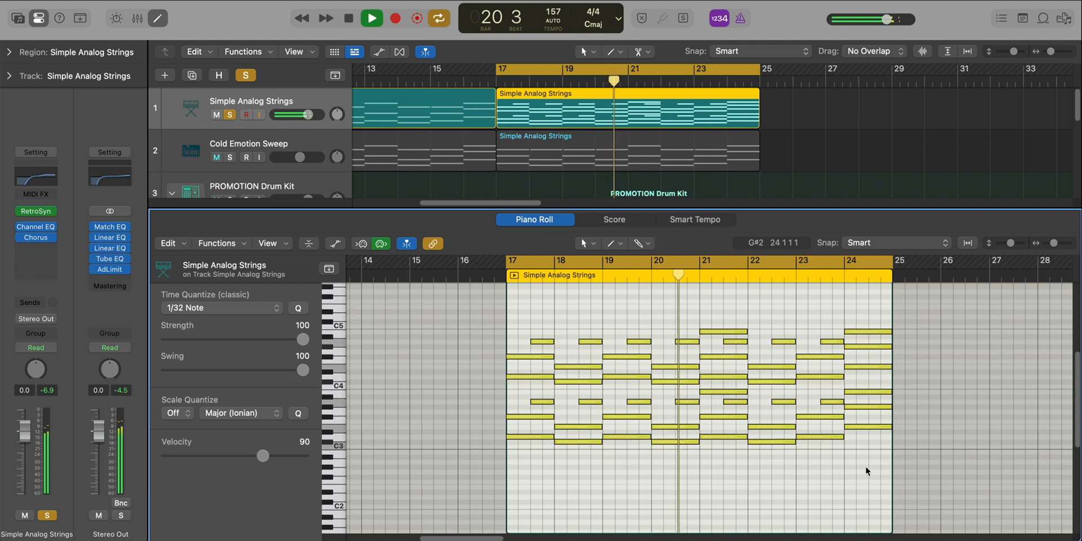
pyautogui.press('space')
# Select all the lower-octave notes, reduce their velocity to 65, and play the region
pyautogui.moveTo(945, 478); pyautogui.dragTo(463, 389)
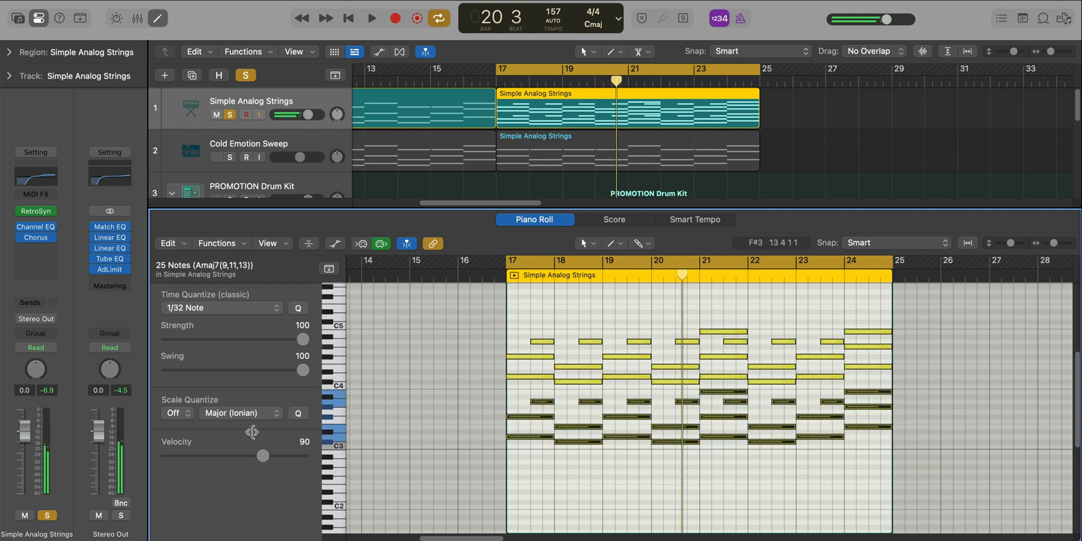
pyautogui.press('space')
pyautogui.click(503, 471)
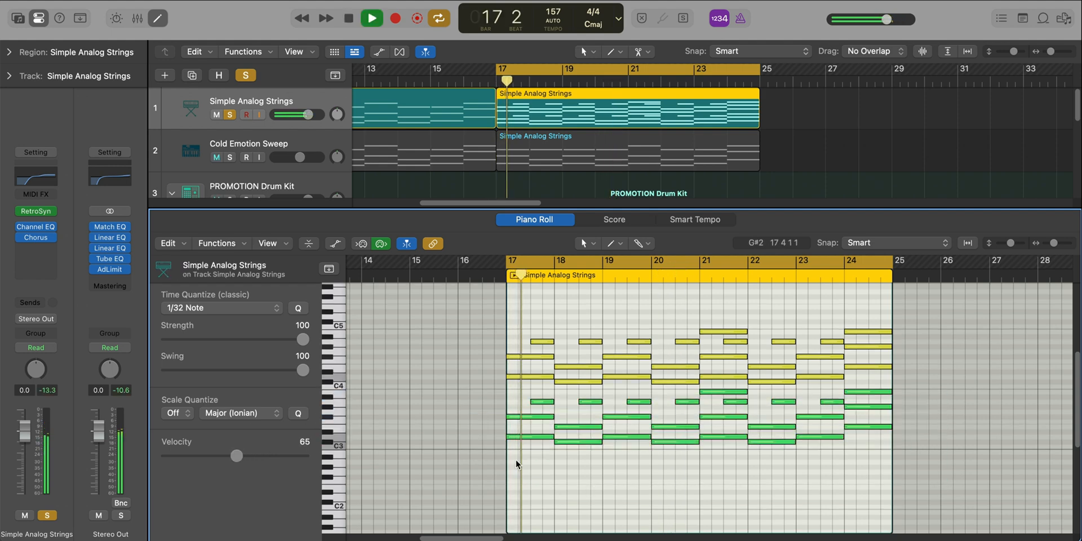
# Close the note editor and listen to Simple Analog Strings together with a soloed Cold Emotion Sweep
pyautogui.scroll(-1, 466, 450)
pyautogui.press('p')
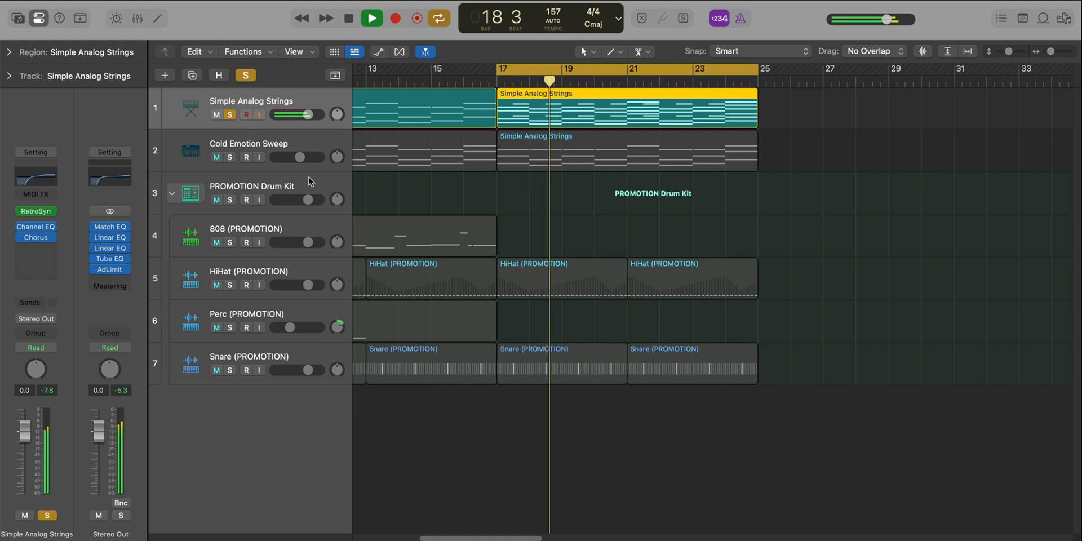
pyautogui.click(231, 157)
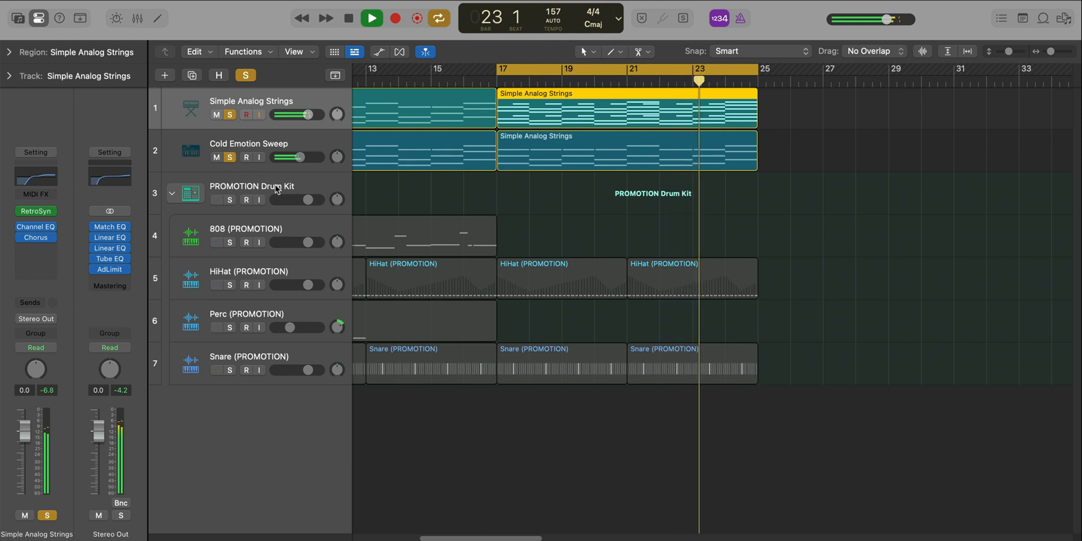
pyautogui.click(231, 157)
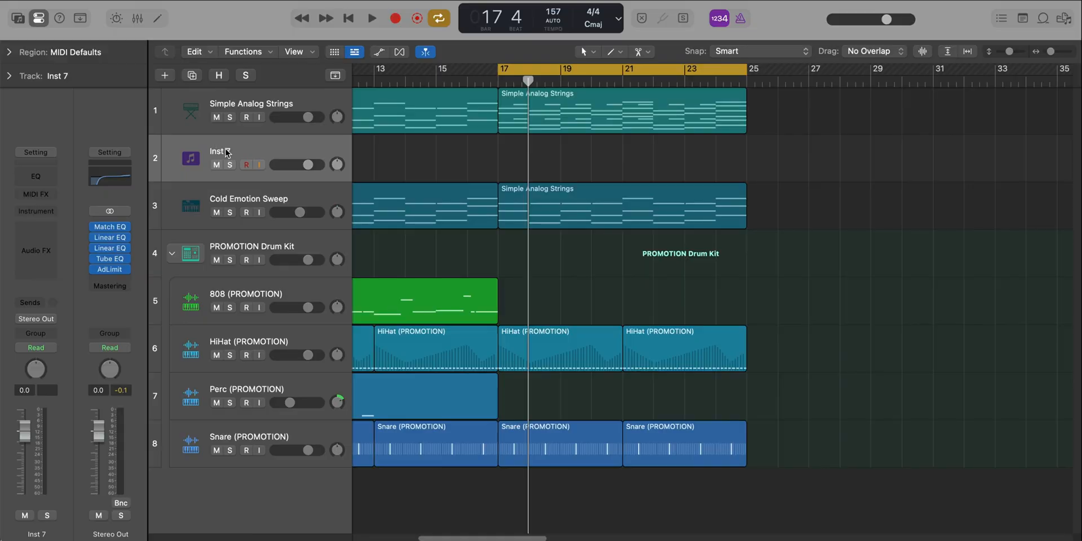
# Move the new Inst 7 track below Cold Emotion Sweep and load Retro Synth as its instrument
pyautogui.moveTo(239, 157); pyautogui.dragTo(241, 205)
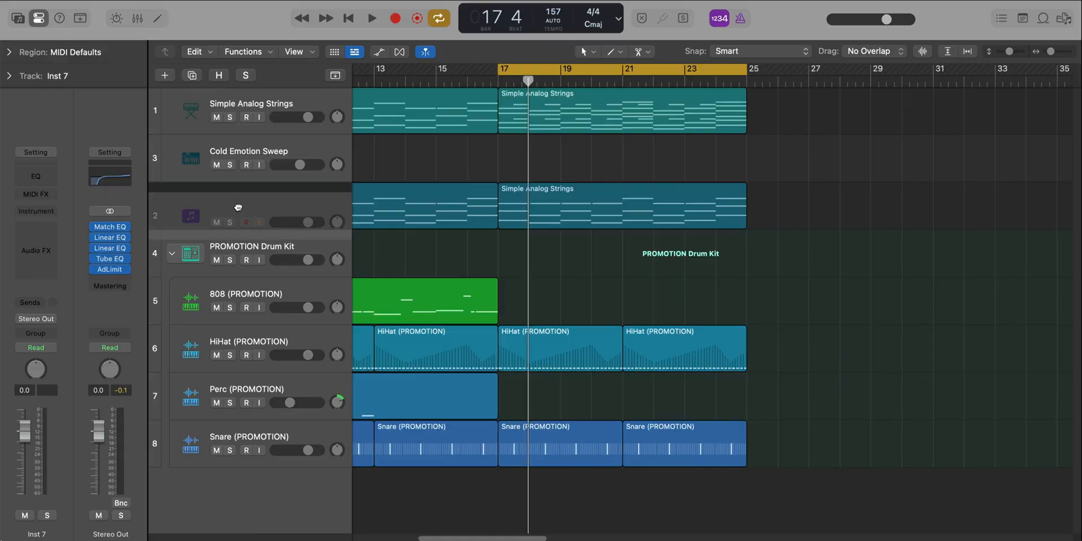
pyautogui.click(52, 214)
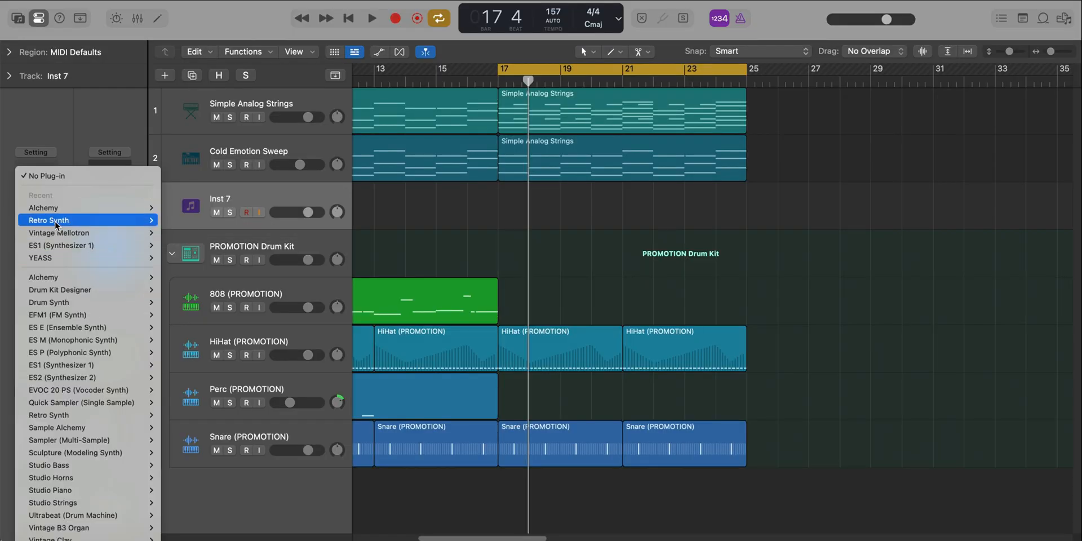
pyautogui.click(84, 219)
pyautogui.moveTo(791, 175); pyautogui.dragTo(724, 35)
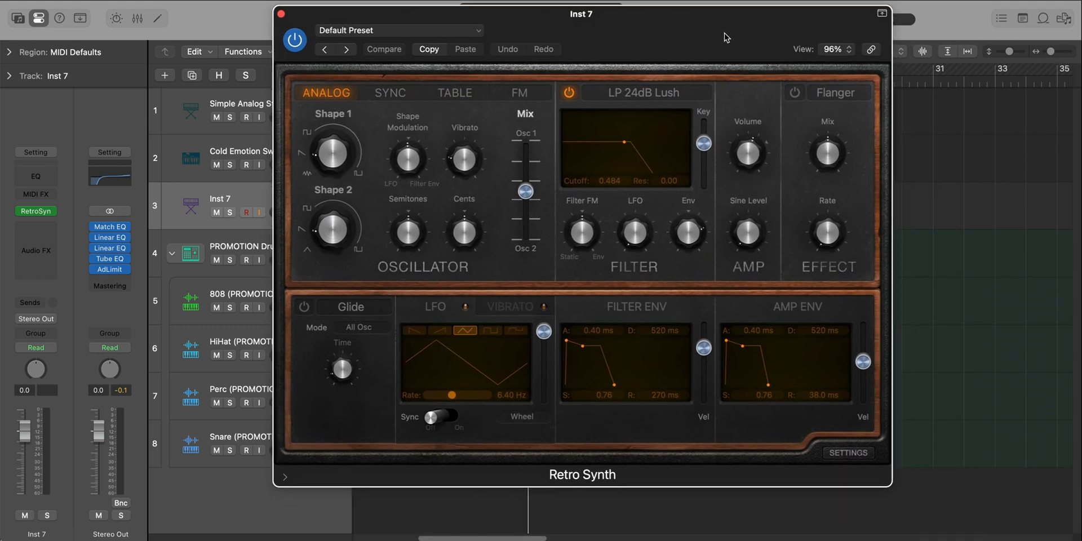
# Load the Detuned Strings preset from the Synth Strings category in Retro Synth
pyautogui.click(394, 25)
pyautogui.moveTo(444, 527)
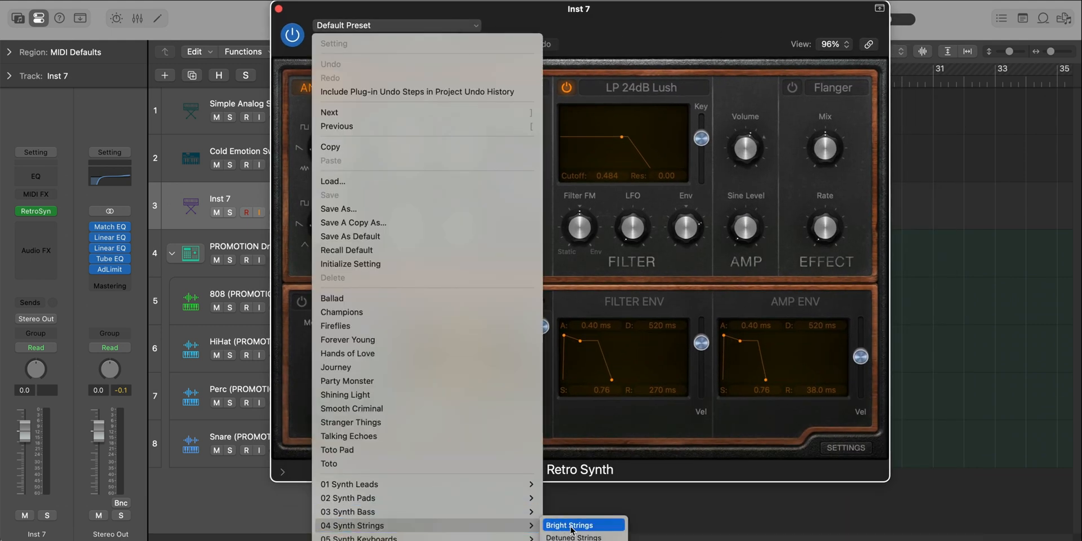
pyautogui.click(570, 532)
pyautogui.moveTo(673, 34); pyautogui.dragTo(315, 73)
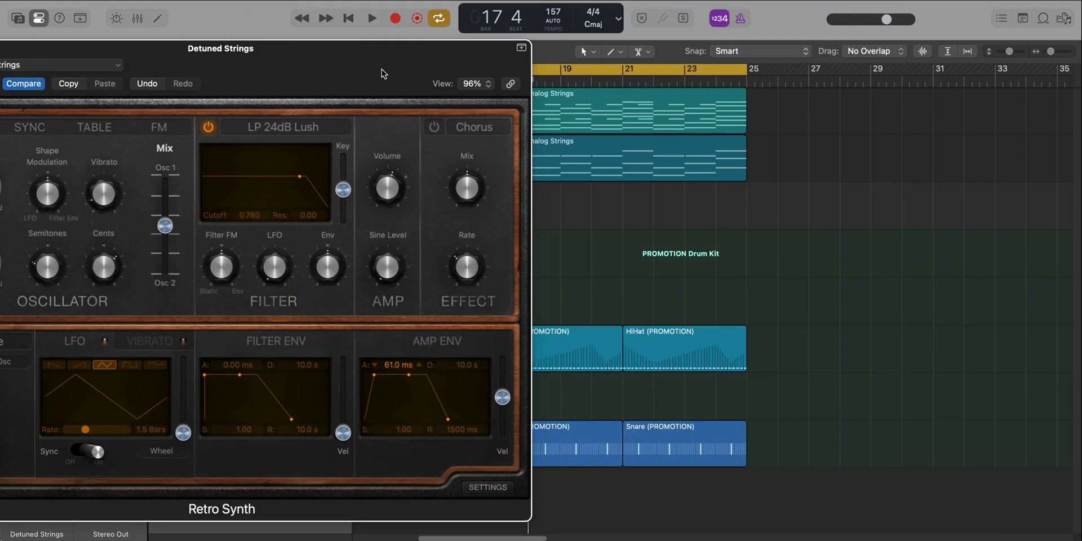
# Copy the bars 17 to 24 Simple Analog Strings region with octave notes to the Detuned Strings track and play it soloed
pyautogui.moveTo(650, 113); pyautogui.dragTo(649, 206)
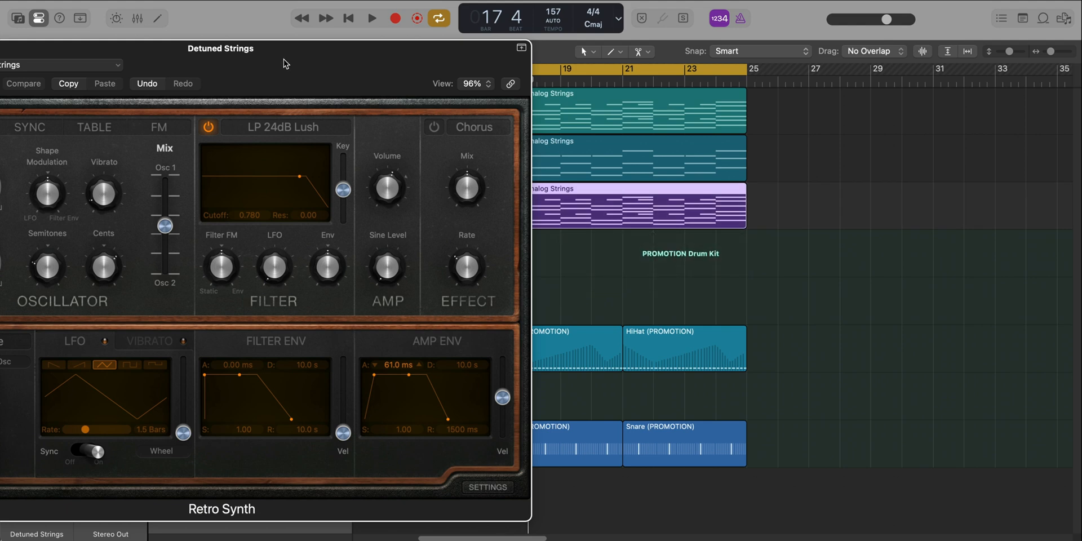
pyautogui.moveTo(283, 59); pyautogui.dragTo(526, 31)
pyautogui.click(232, 212)
pyautogui.press('space')
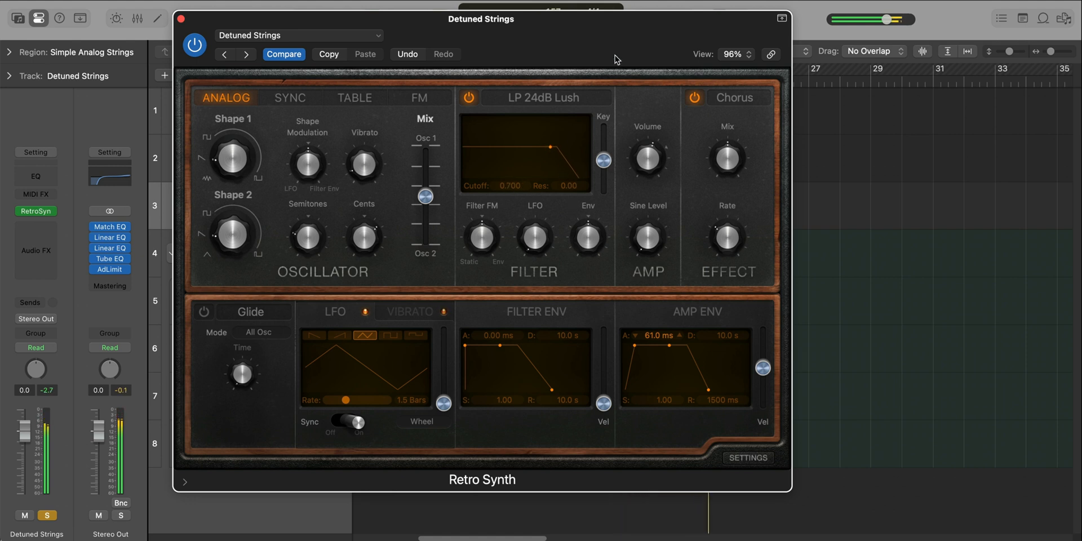
# Lower the Retro Synth's amp volume and set its unison to 4 voices while auditioning the Detuned Strings part
pyautogui.moveTo(617, 59); pyautogui.dragTo(632, 83)
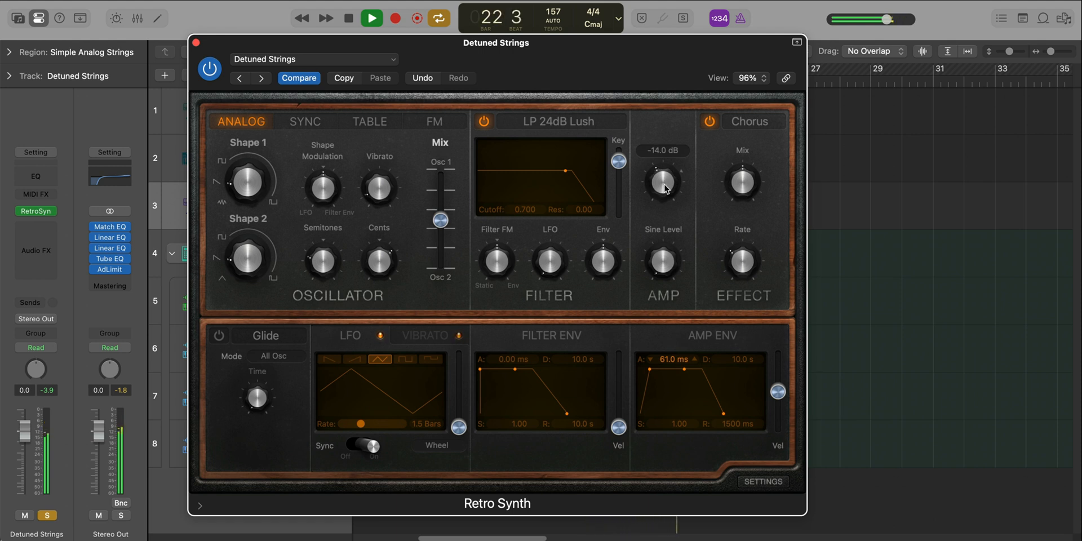
pyautogui.press('space')
pyautogui.moveTo(601, 265)
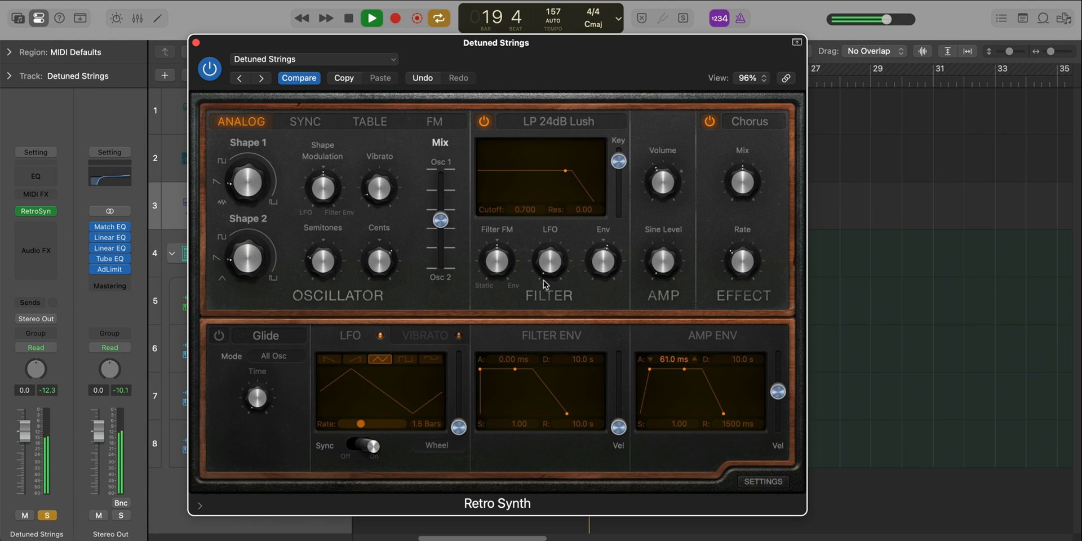
pyautogui.click(762, 480)
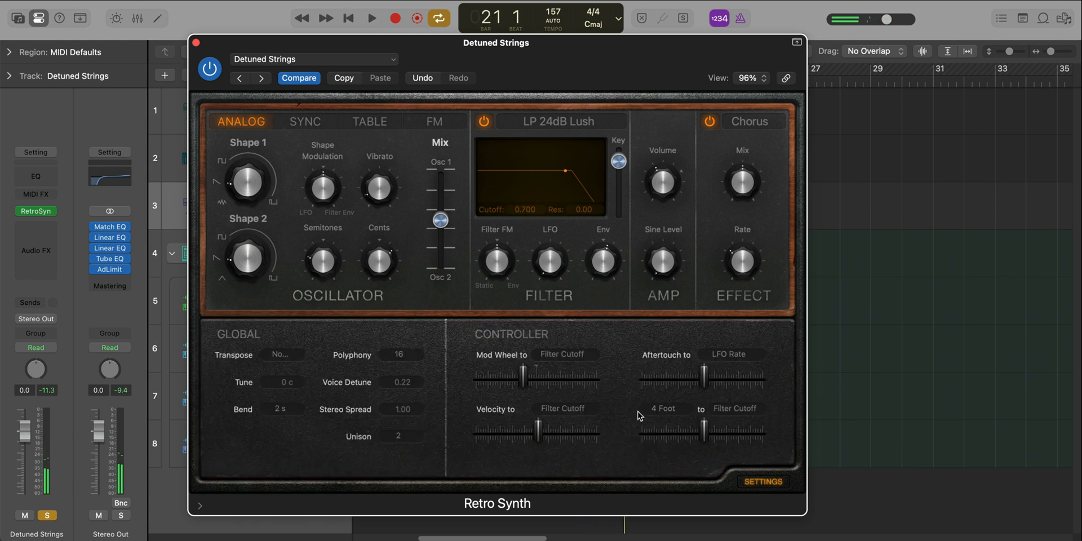
pyautogui.click(413, 437)
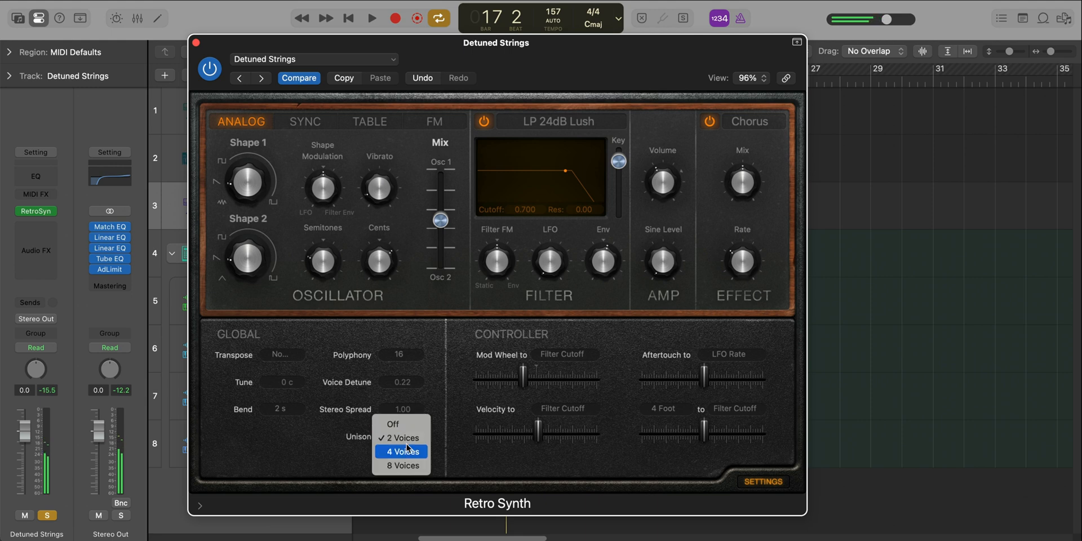
pyautogui.click(408, 451)
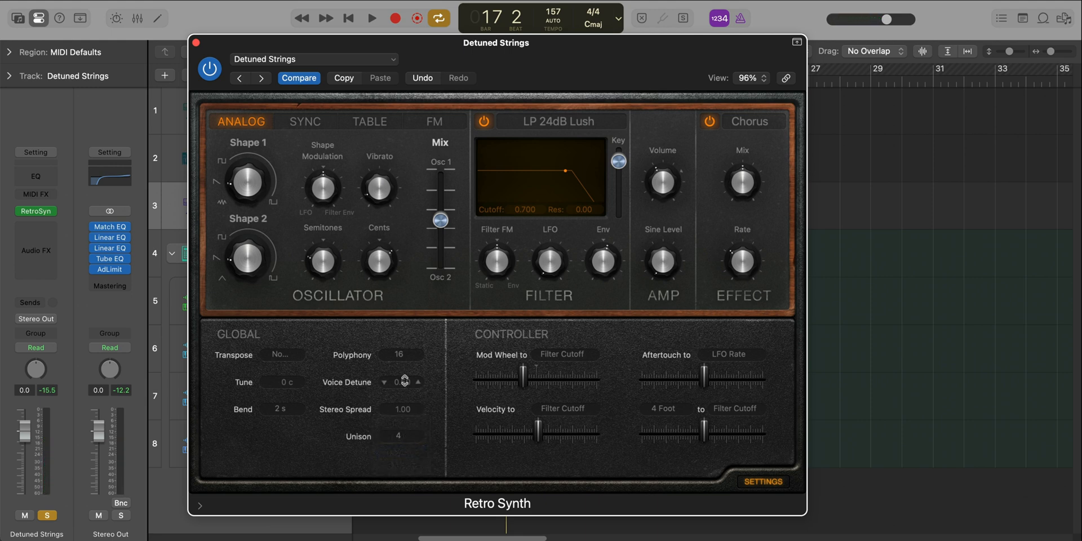
# Close Retro Synth, lower the Detuned Strings track level to -4.7 dB, and also solo Cold Emotion Sweep and Simple Analog Strings
pyautogui.click(196, 43)
pyautogui.moveTo(308, 212); pyautogui.dragTo(293, 216)
pyautogui.click(230, 165)
pyautogui.click(229, 117)
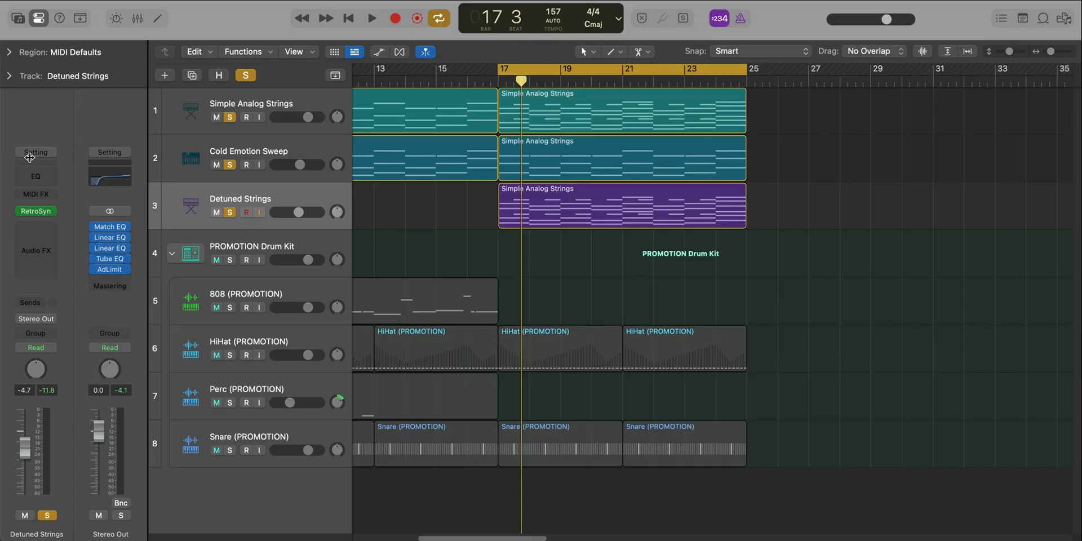
# Add a Channel EQ to Detuned Strings with a 278 Hz low cut and a -3.3 dB high shelf at 3980 Hz, and slightly lower the track
pyautogui.click(36, 176)
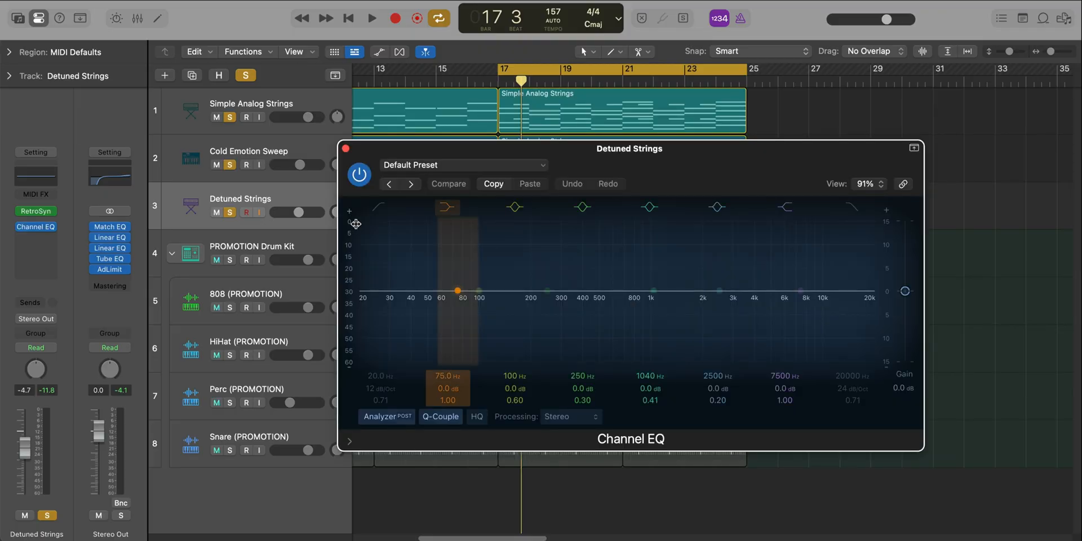
pyautogui.click(381, 208)
pyautogui.press('space')
pyautogui.moveTo(366, 307); pyautogui.dragTo(550, 314)
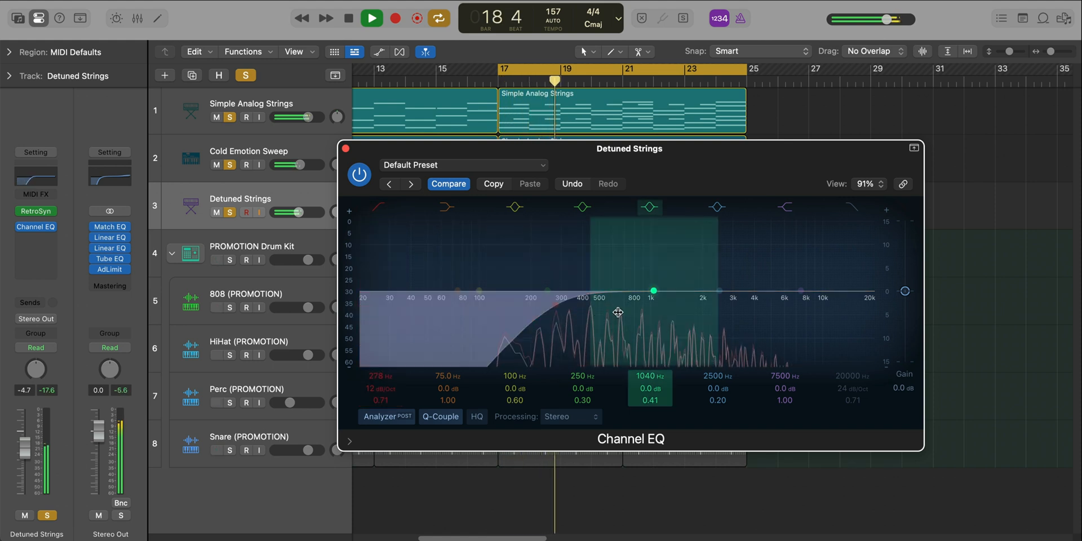
pyautogui.moveTo(801, 291); pyautogui.dragTo(762, 302)
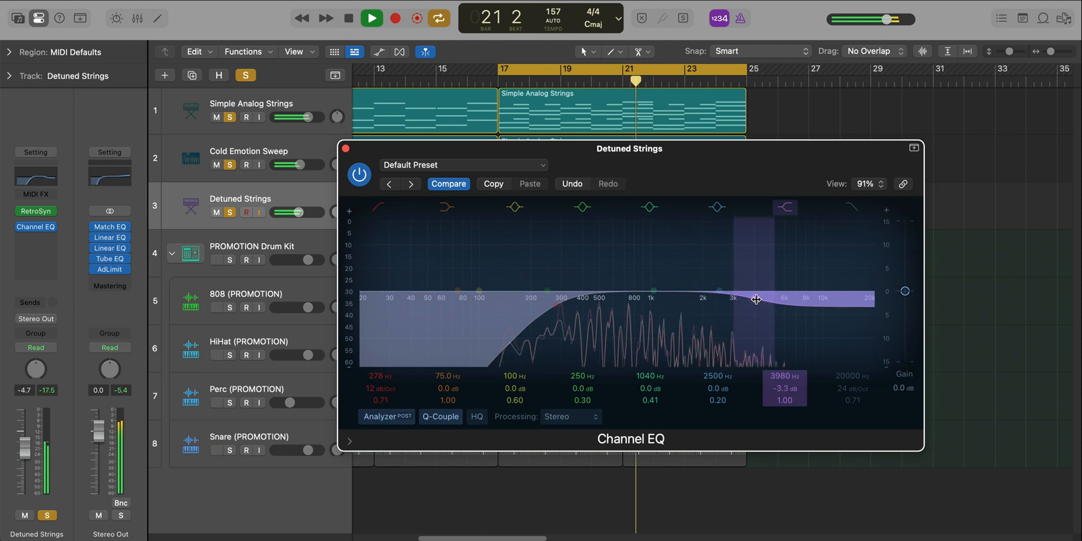
pyautogui.click(346, 149)
pyautogui.moveTo(299, 212); pyautogui.dragTo(297, 213)
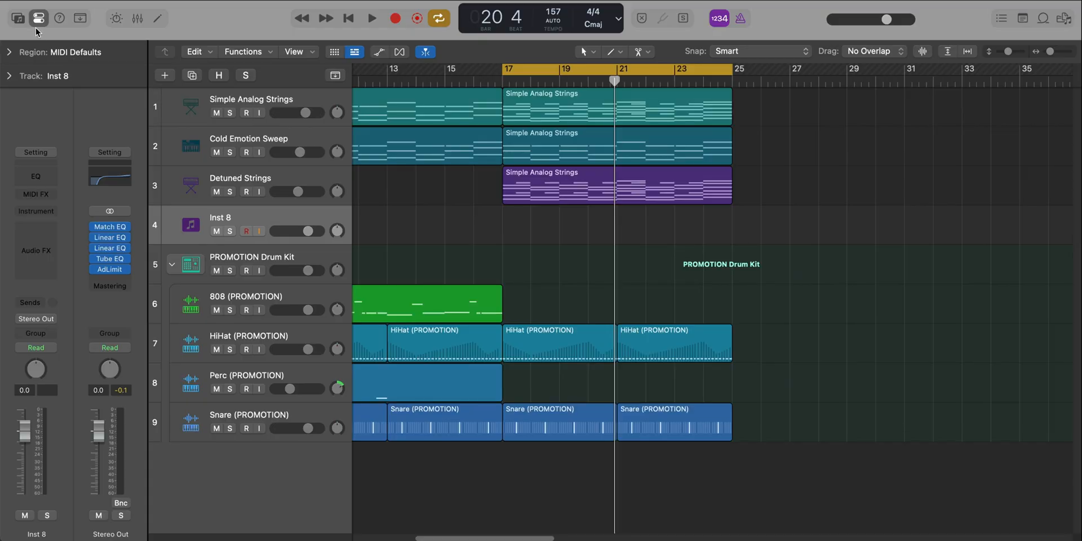
# Load the Grand Organ patch from Vintage B3 Organ on the new Inst 8 track and copy the bars 17 to 24 Detuned Strings region to it
pyautogui.click(24, 17)
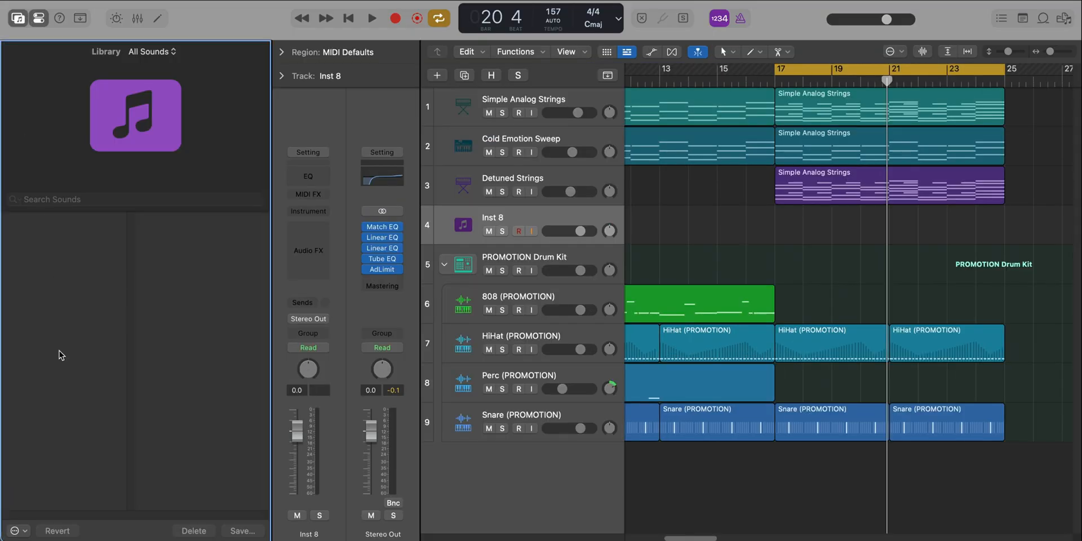
pyautogui.scroll(-3, 56, 417)
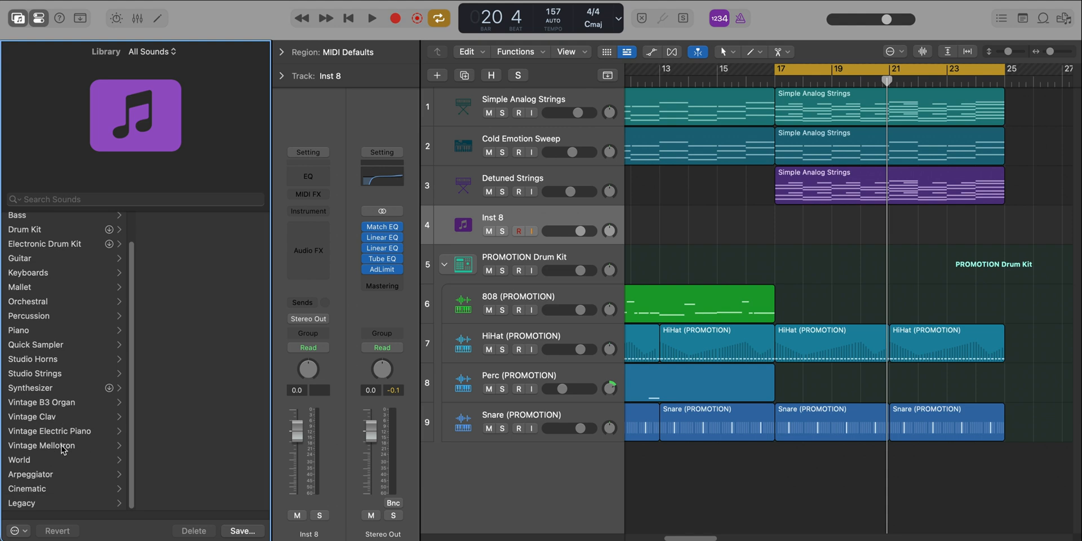
pyautogui.scroll(3, 31, 378)
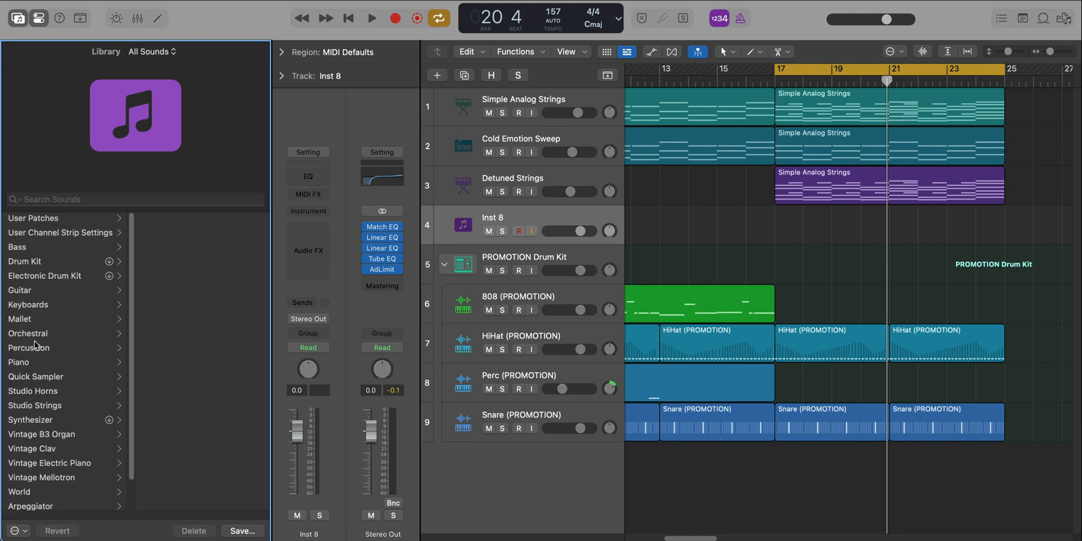
pyautogui.click(49, 439)
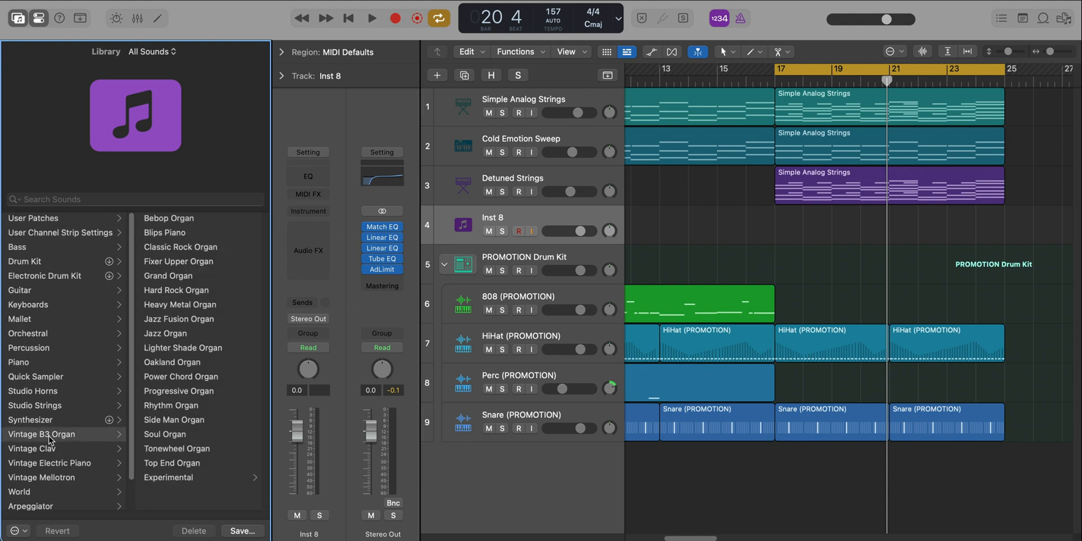
pyautogui.click(182, 277)
pyautogui.click(36, 23)
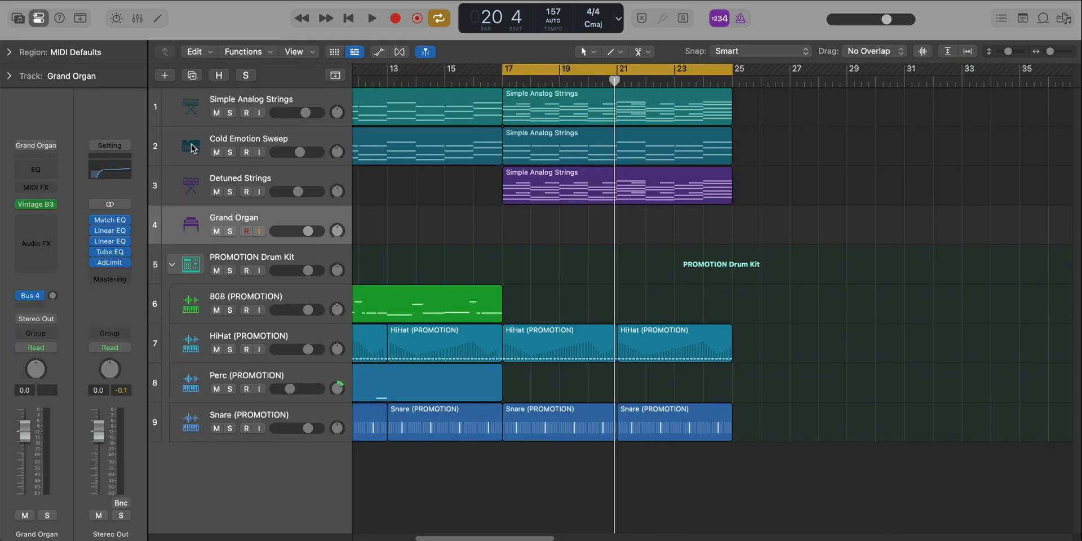
pyautogui.moveTo(575, 192); pyautogui.dragTo(574, 224)
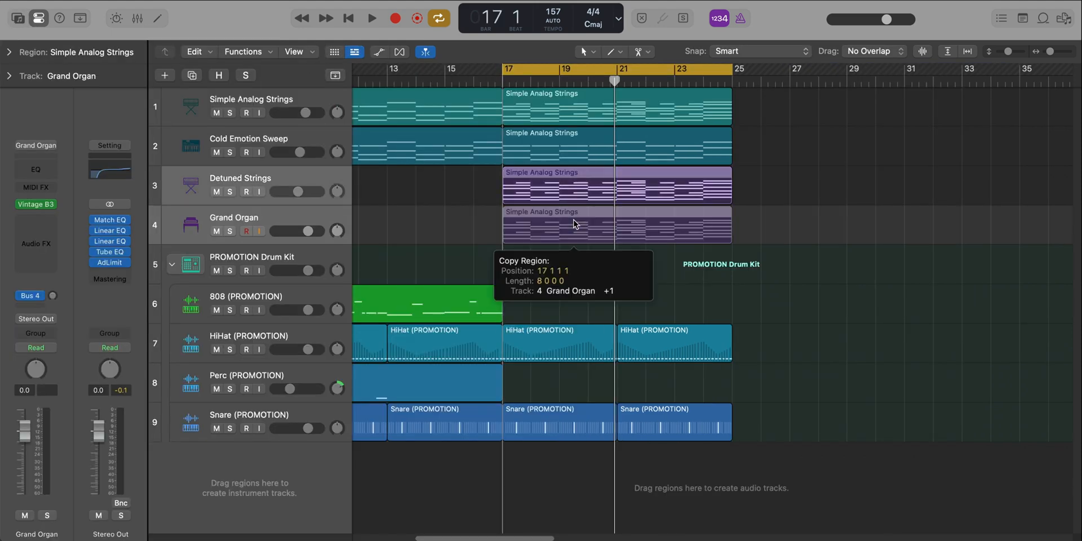
# Solo Grand Organ during playback, lower its level to -11.4 dB, and also solo Detuned Strings, Cold Emotion Sweep and Simple Analog Strings
pyautogui.click(229, 231)
pyautogui.press('space')
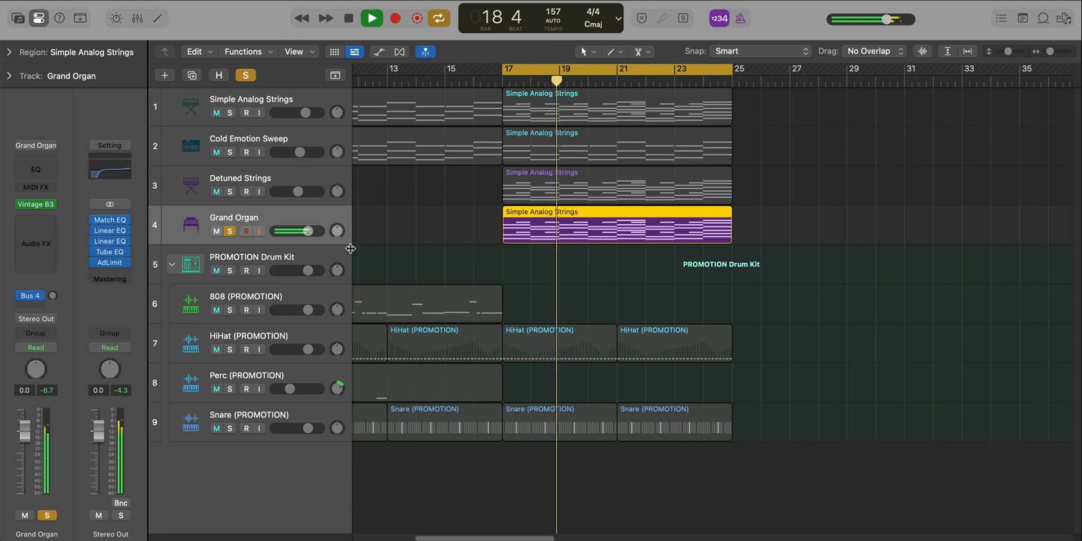
pyautogui.moveTo(307, 231); pyautogui.dragTo(289, 231)
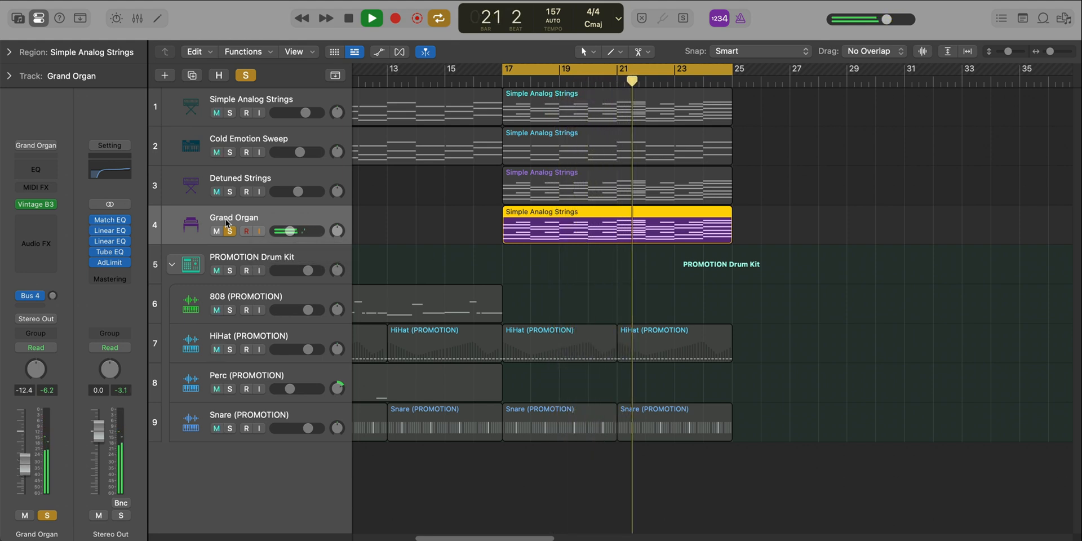
pyautogui.moveTo(232, 191); pyautogui.dragTo(229, 112)
pyautogui.moveTo(290, 229); pyautogui.dragTo(291, 231)
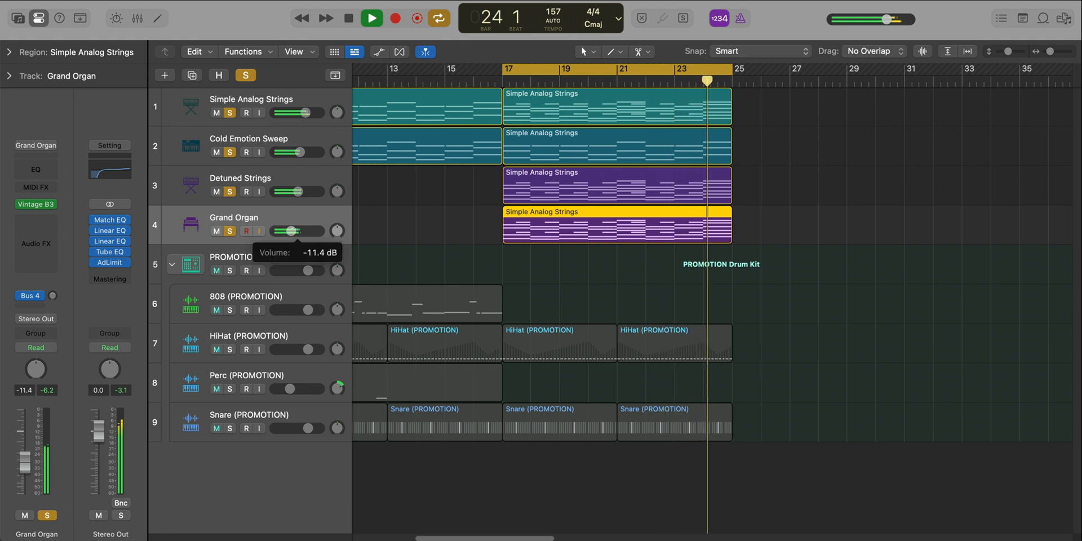
# Briefly mute Grand Organ to compare the mix without it, unmute it and set its level to -9.8 dB
pyautogui.click(217, 231)
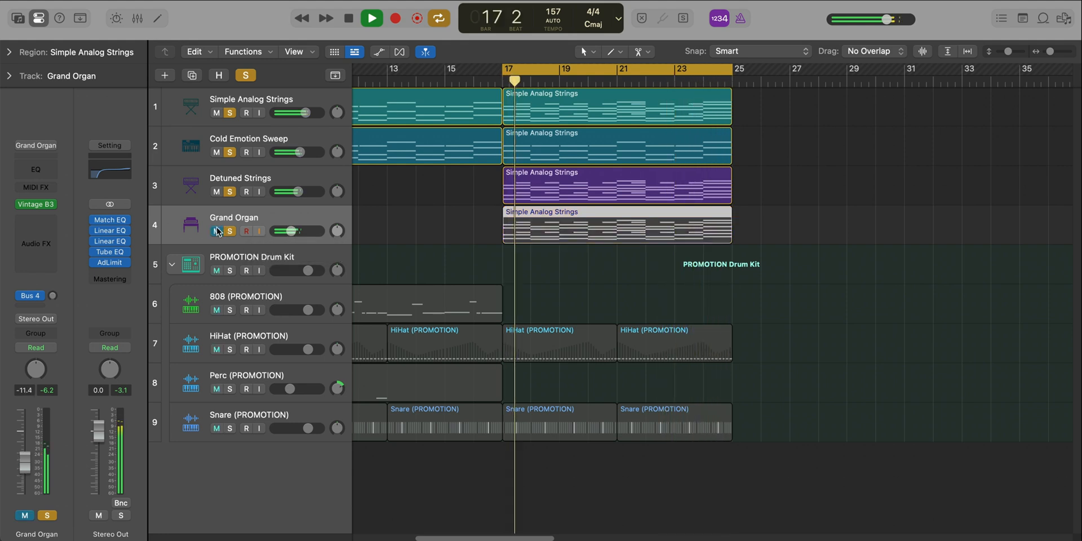
pyautogui.click(217, 230)
pyautogui.moveTo(290, 231); pyautogui.dragTo(292, 231)
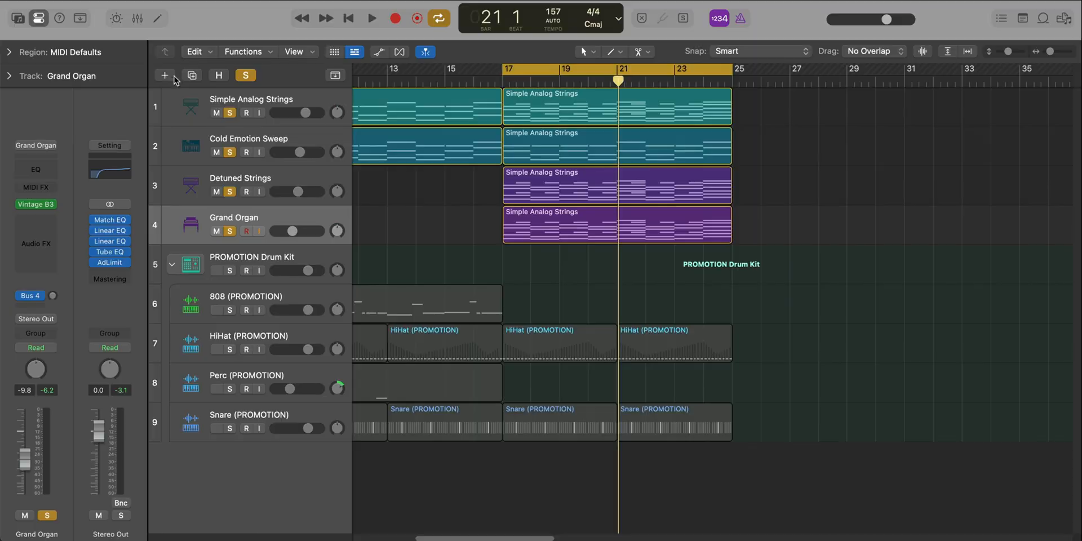
# Add a new software instrument track below Grand Organ, load Retro Synth on it and close the synth window
pyautogui.click(166, 75)
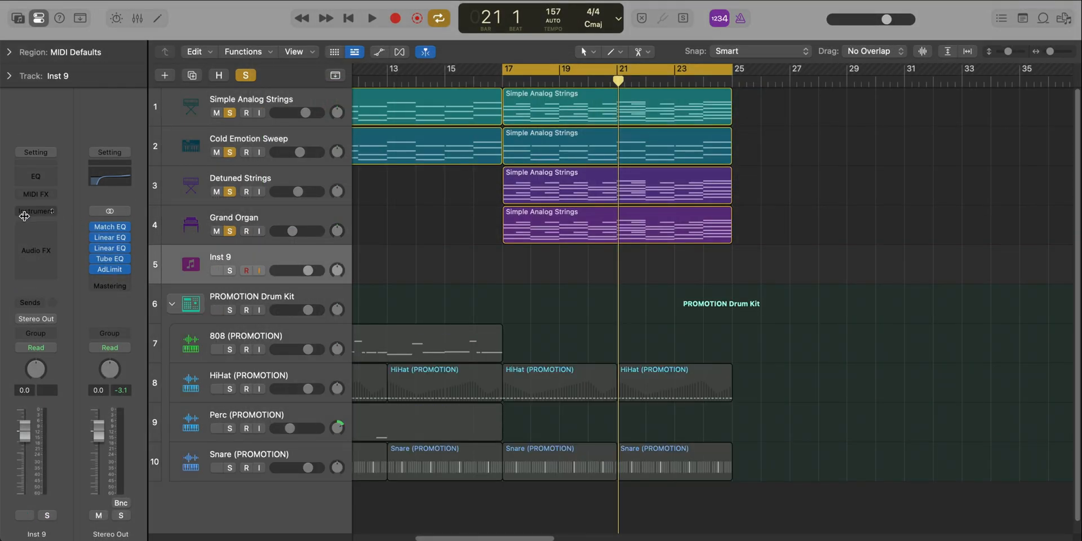
pyautogui.click(25, 216)
pyautogui.click(169, 211)
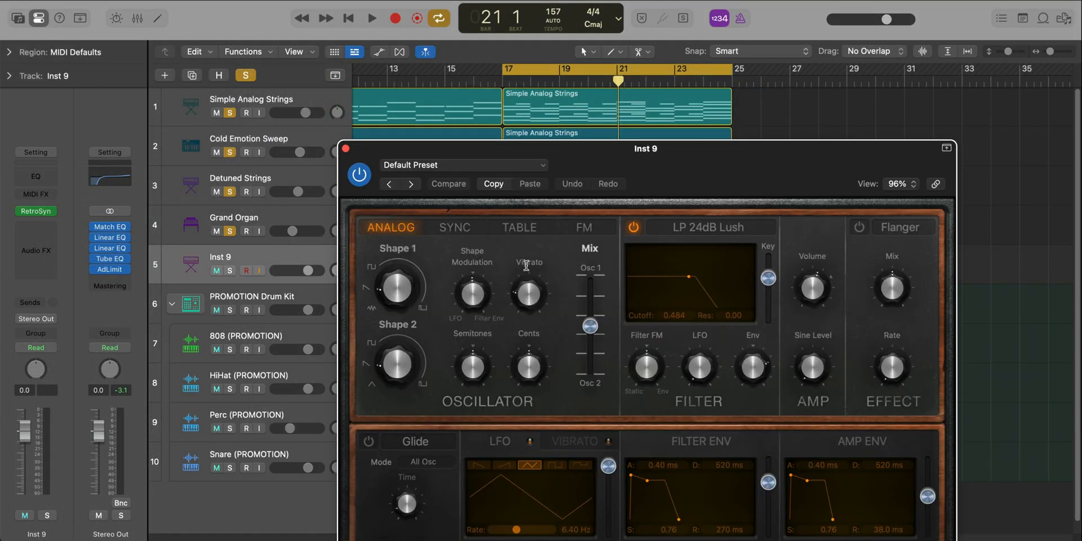
pyautogui.click(347, 148)
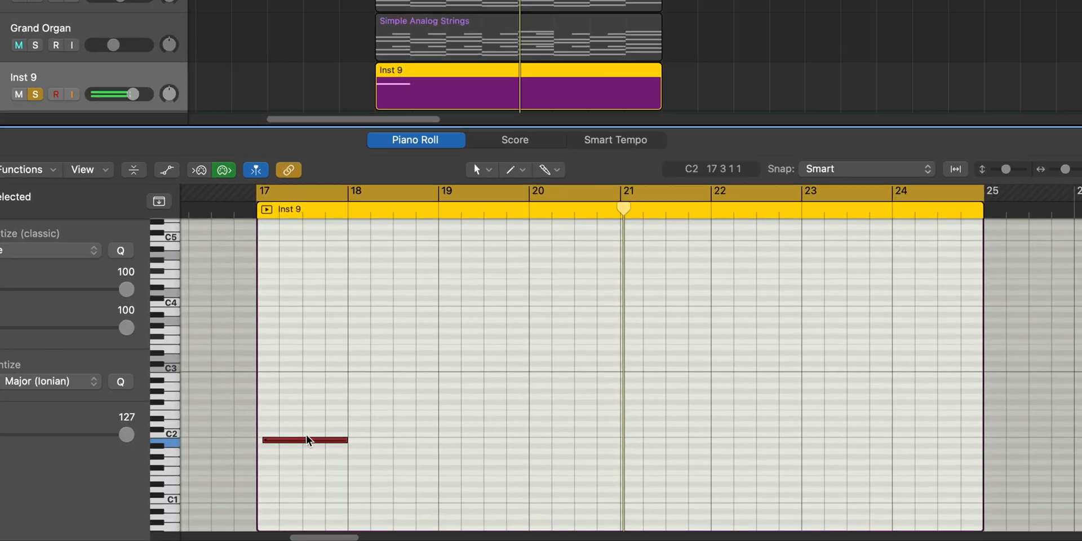
# Draw a one-bar bass note in each of bars 17 to 20 of the Inst 9 region: B1, C#2, D2 and C#2
pyautogui.moveTo(319, 440); pyautogui.dragTo(348, 436)
pyautogui.keyDown('super'); pyautogui.click(352, 424); pyautogui.keyUp('super')
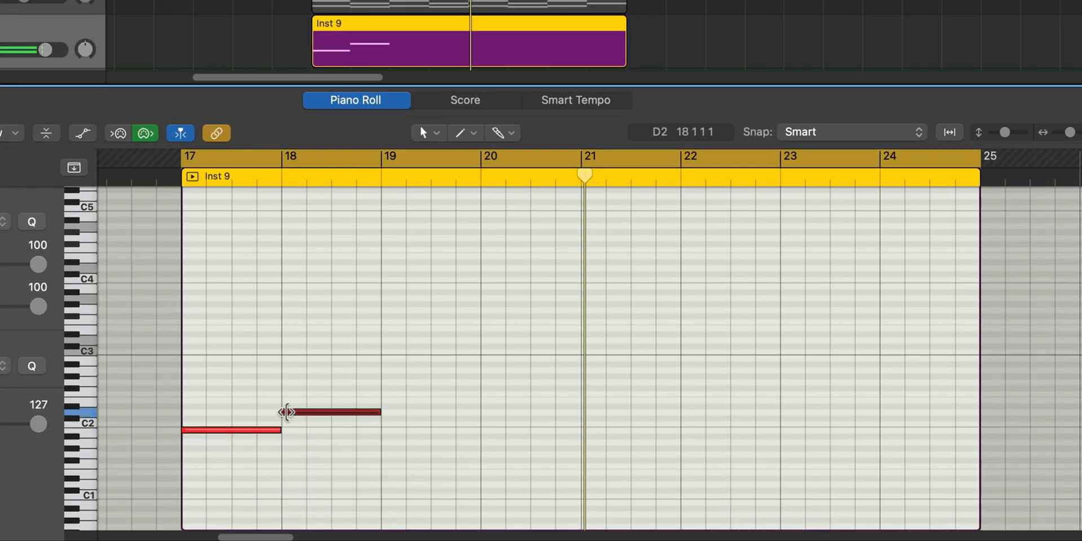
pyautogui.click(298, 412)
pyautogui.press('space')
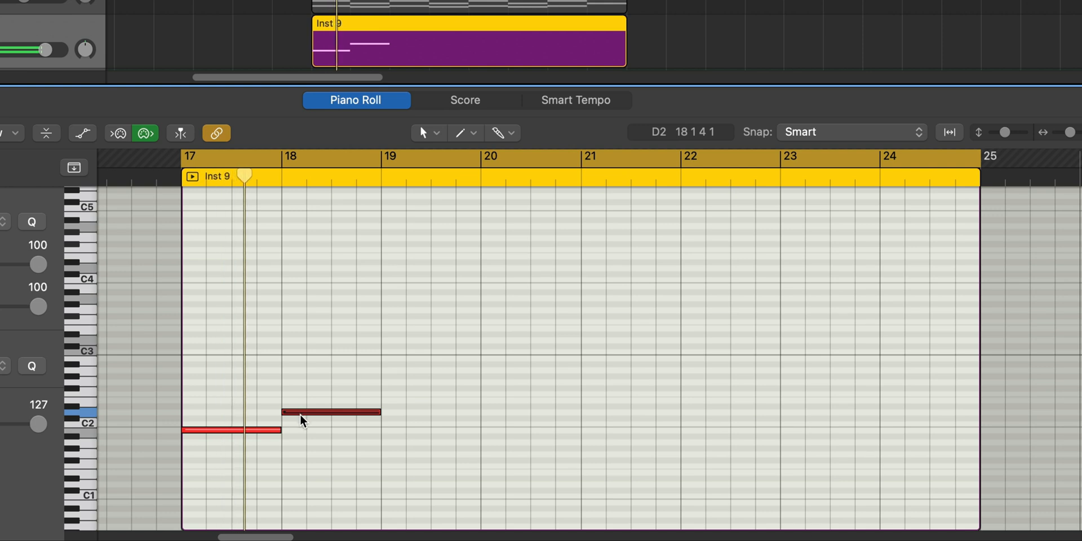
pyautogui.moveTo(302, 413); pyautogui.dragTo(303, 419)
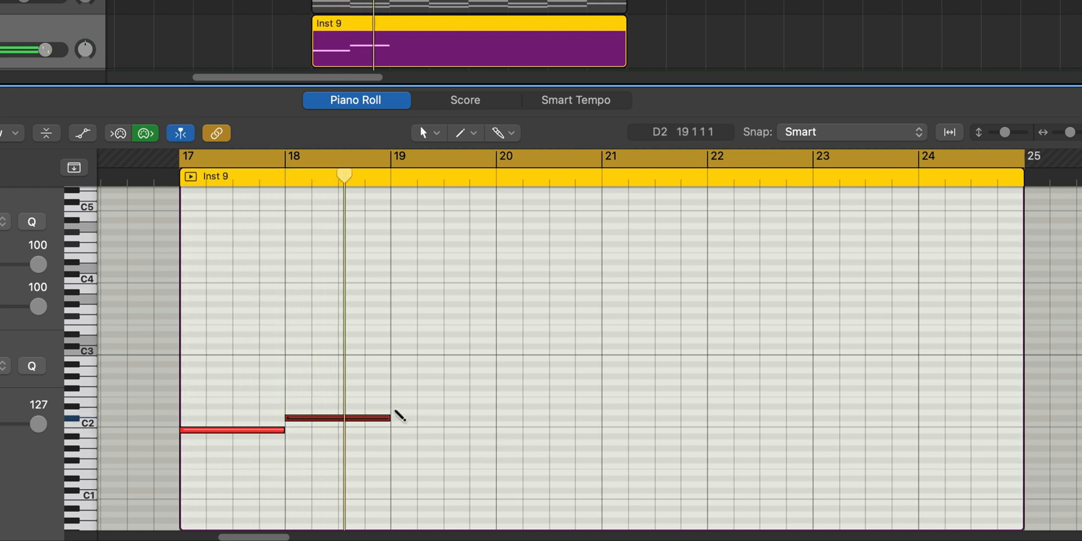
pyautogui.keyDown('super'); pyautogui.click(396, 412); pyautogui.keyUp('super')
pyautogui.keyDown('super'); pyautogui.click(498, 417); pyautogui.keyUp('super')
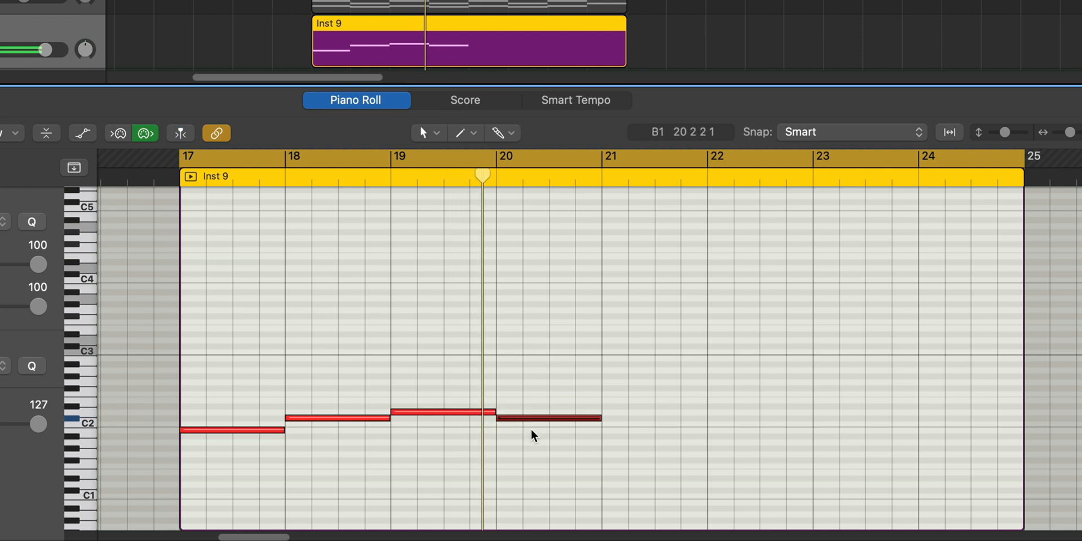
# Repeat the four bass notes so the pattern also fills bars 21 to 24, and play it back
pyautogui.moveTo(654, 482); pyautogui.dragTo(144, 410)
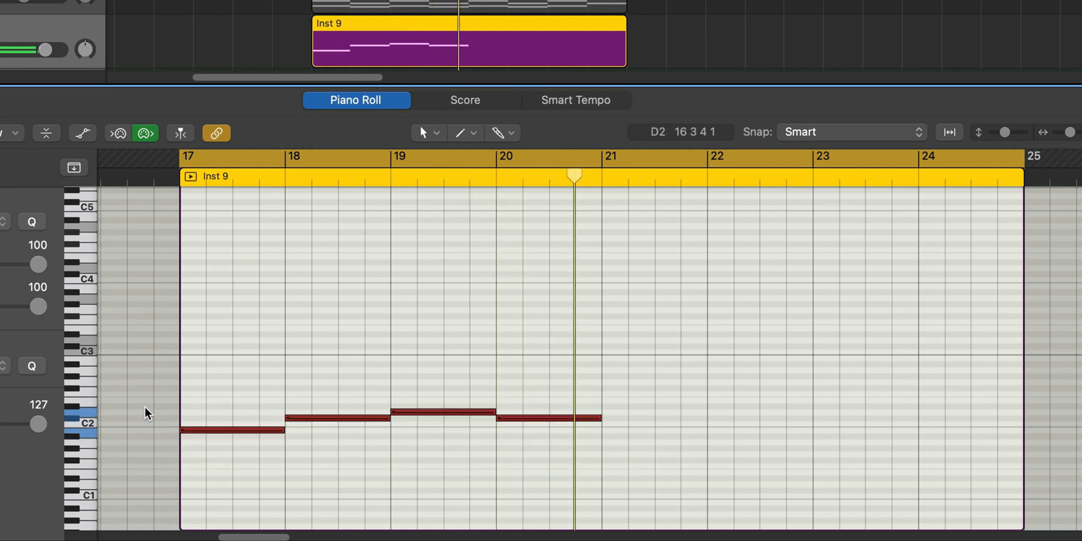
pyautogui.press('super+r')
pyautogui.press('space')
# Limit the cycle range to bar 24 and raise that bar's bass note one semitone to D2
pyautogui.scroll(-3, 373, 416)
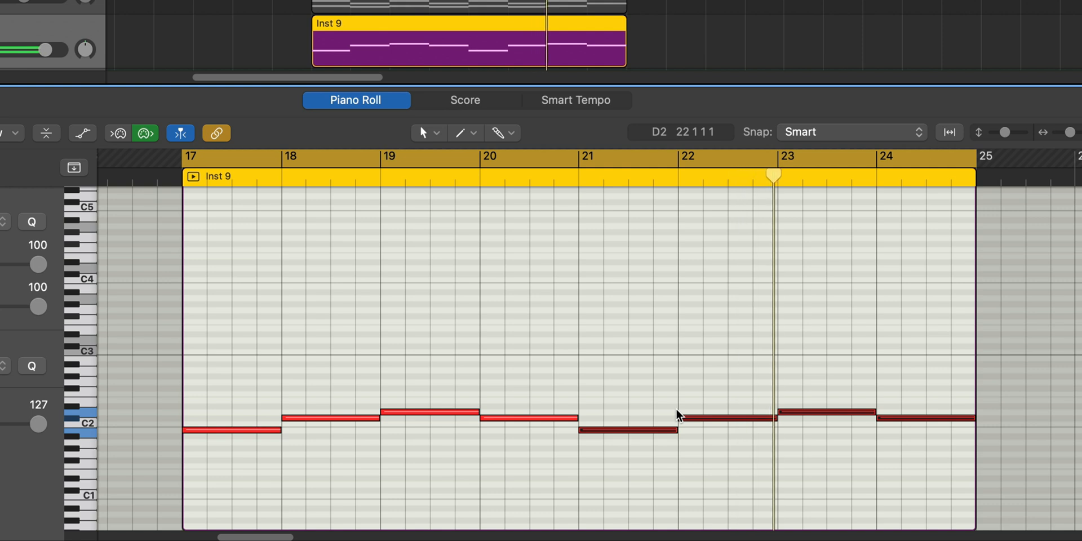
pyautogui.hscroll(8, 878, 407)
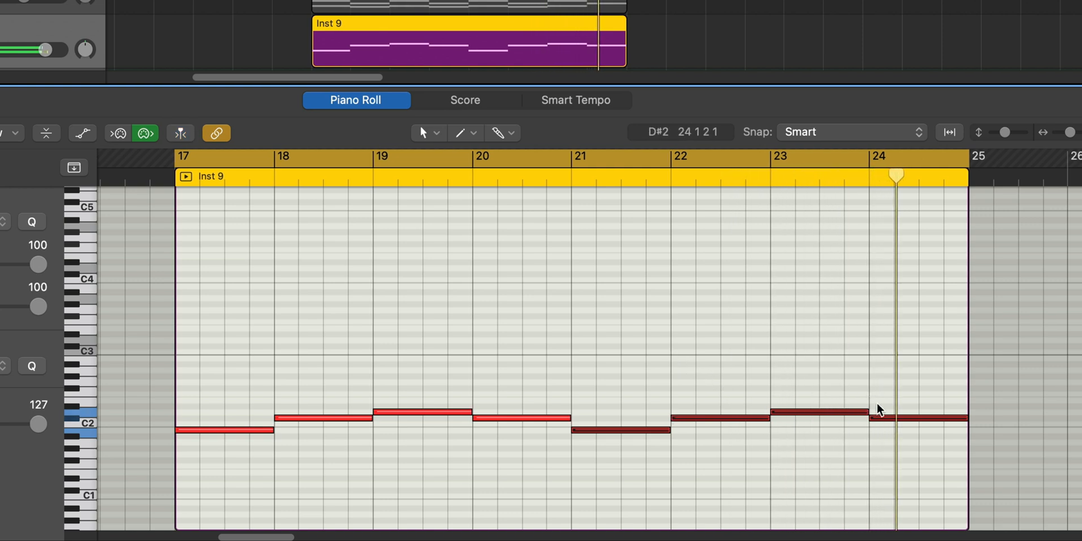
pyautogui.scroll(3, 716, 381)
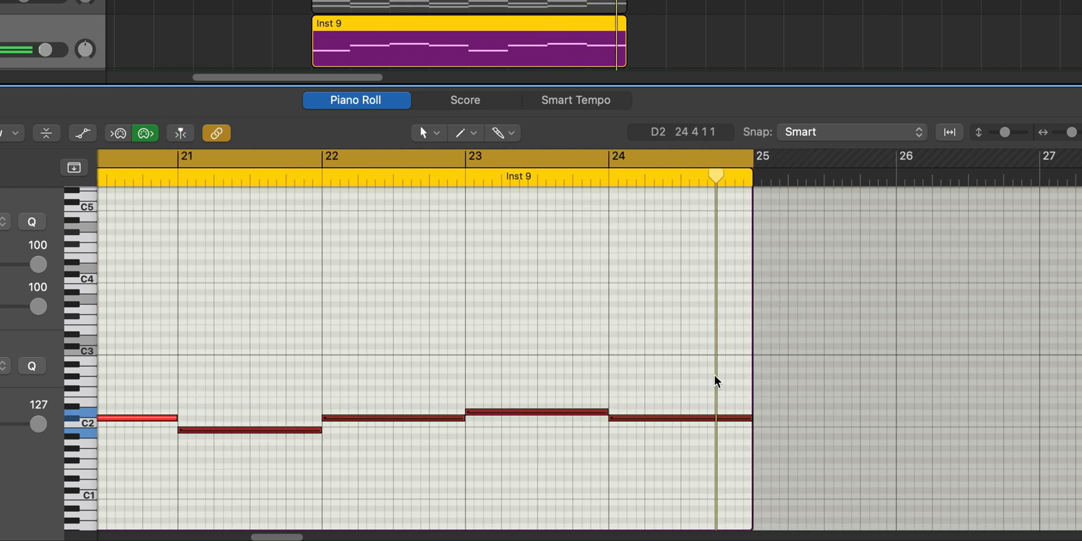
pyautogui.click(623, 163)
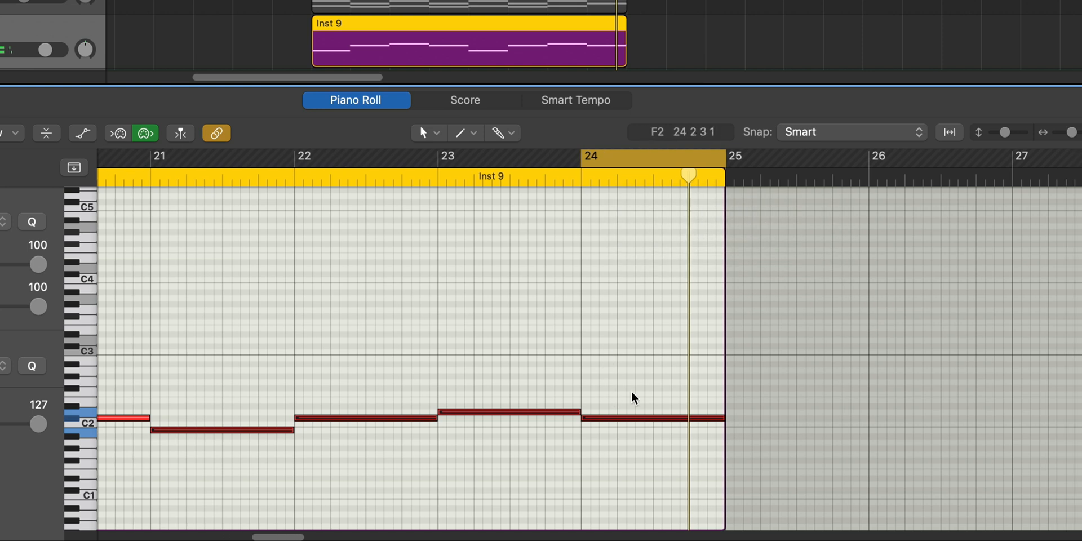
pyautogui.hscroll(1, 631, 392)
pyautogui.click(591, 420)
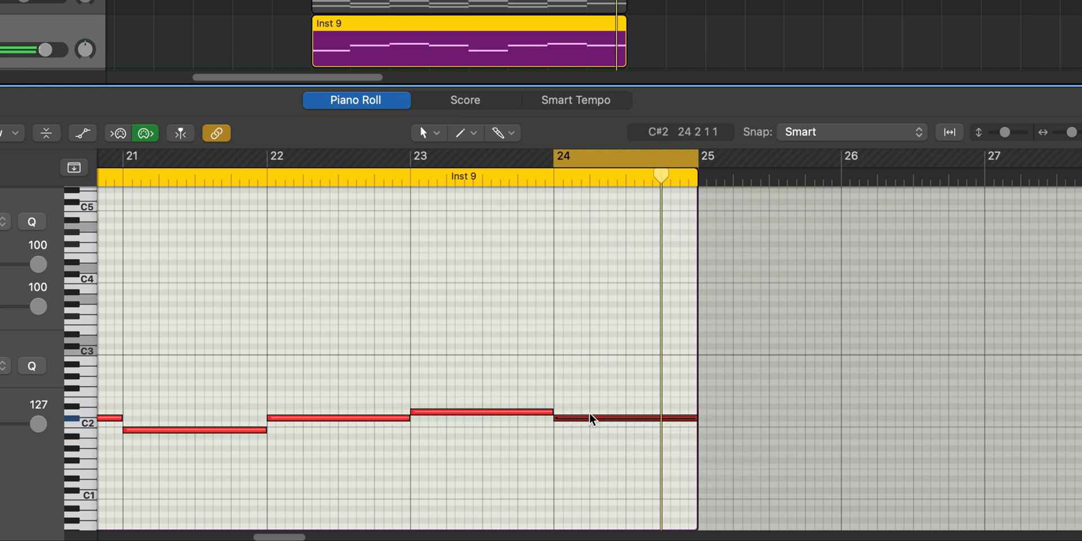
pyautogui.hotkey('alt', 'Up')
# Turn the long D2 in bar 24 into two back-to-back eighth notes starting at 24 1 3, and audition them
pyautogui.scroll(3, 576, 388)
pyautogui.scroll(3, 570, 385)
pyautogui.scroll(-1, 568, 383)
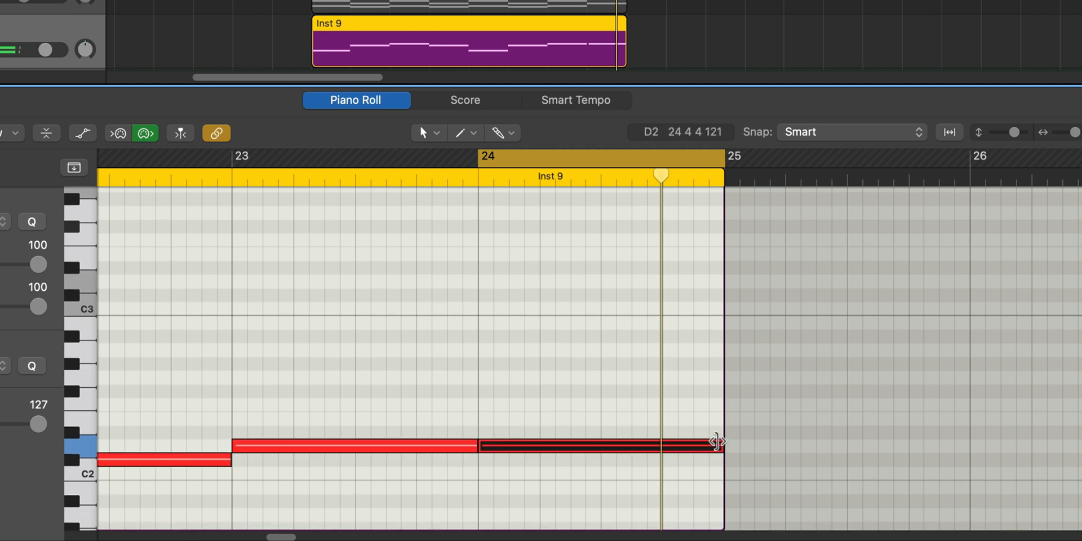
pyautogui.moveTo(717, 442); pyautogui.dragTo(552, 448)
pyautogui.press('space')
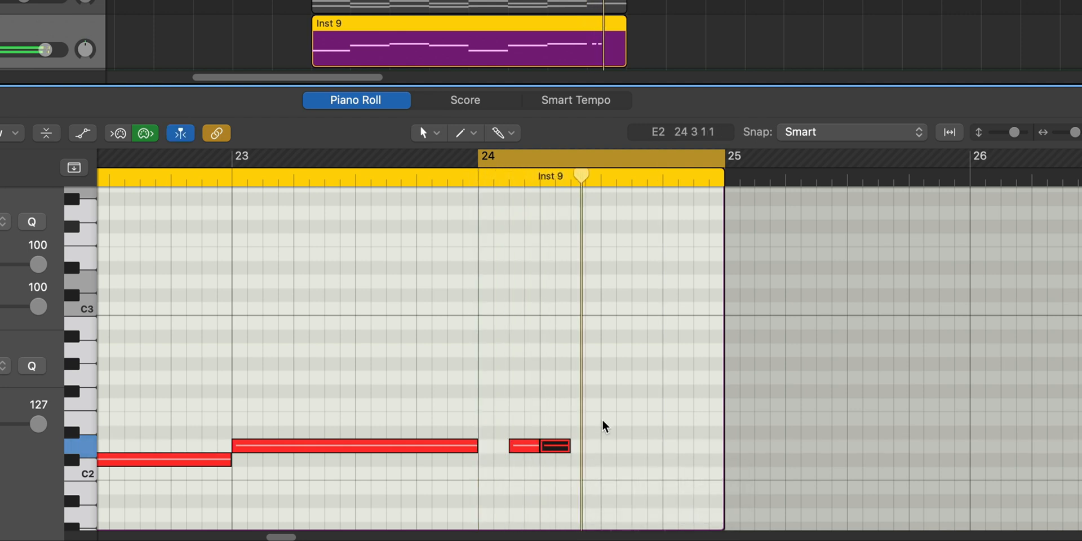
# Add two sixteenth E2 notes and one sixteenth D2 at the end of bar 24, and shift the E2 pair a sixteenth later
pyautogui.moveTo(624, 419); pyautogui.dragTo(619, 418)
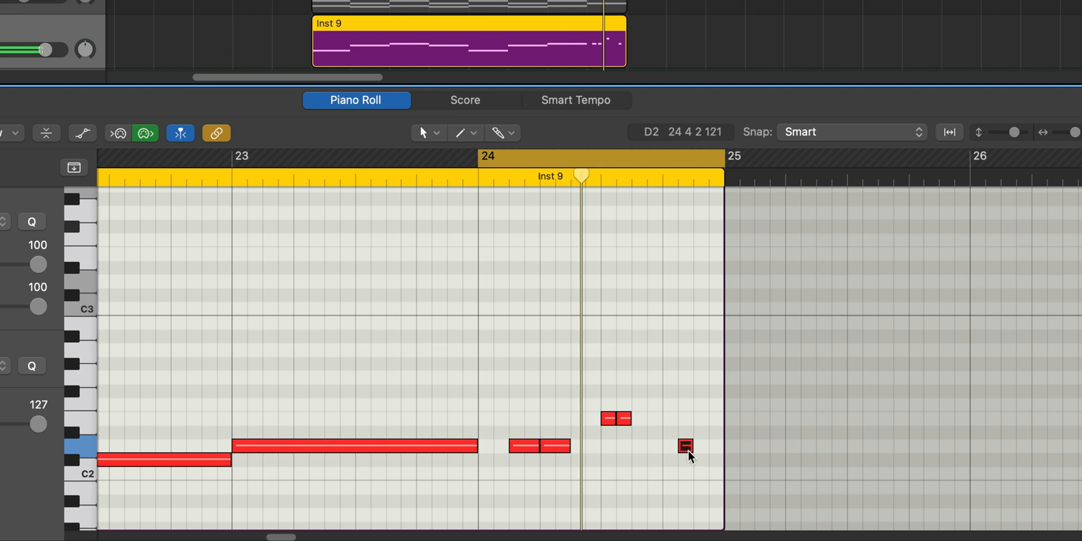
pyautogui.moveTo(693, 445); pyautogui.dragTo(708, 446)
pyautogui.press('space')
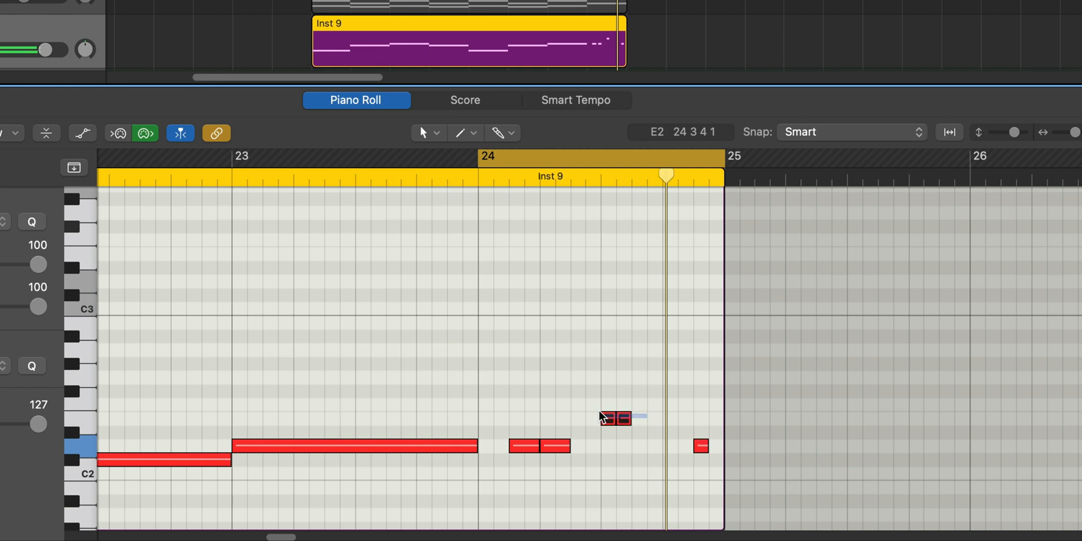
pyautogui.moveTo(625, 420)
pyautogui.mouseDown()
pyautogui.moveTo(652, 417)
pyautogui.moveTo(639, 418)
pyautogui.mouseUp()
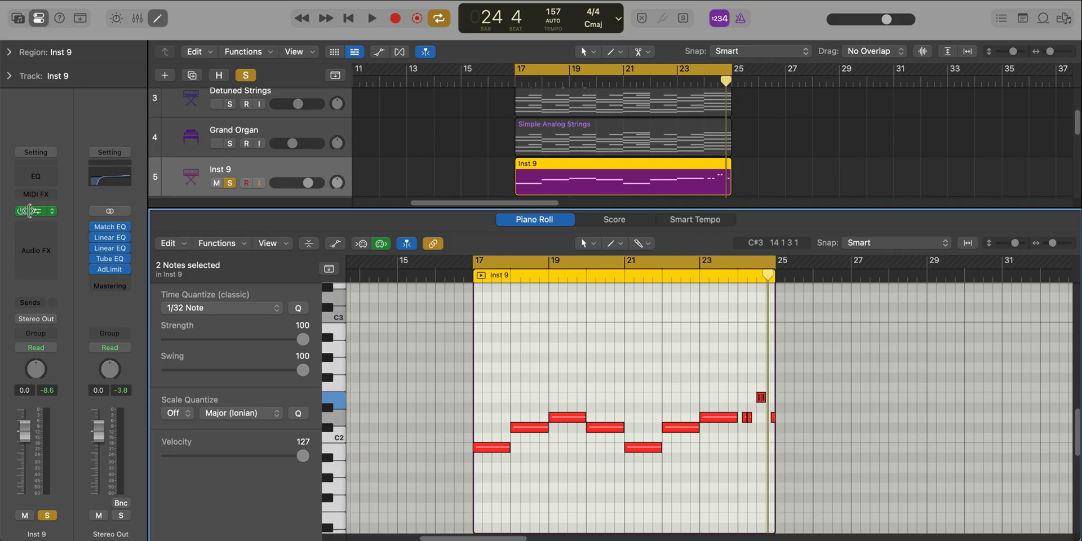
# In Inst 9's Retro Synth, enable the Chorus effect and set the filter envelope attack to 9.50 ms
pyautogui.click(29, 211)
pyautogui.moveTo(704, 155); pyautogui.dragTo(610, 6)
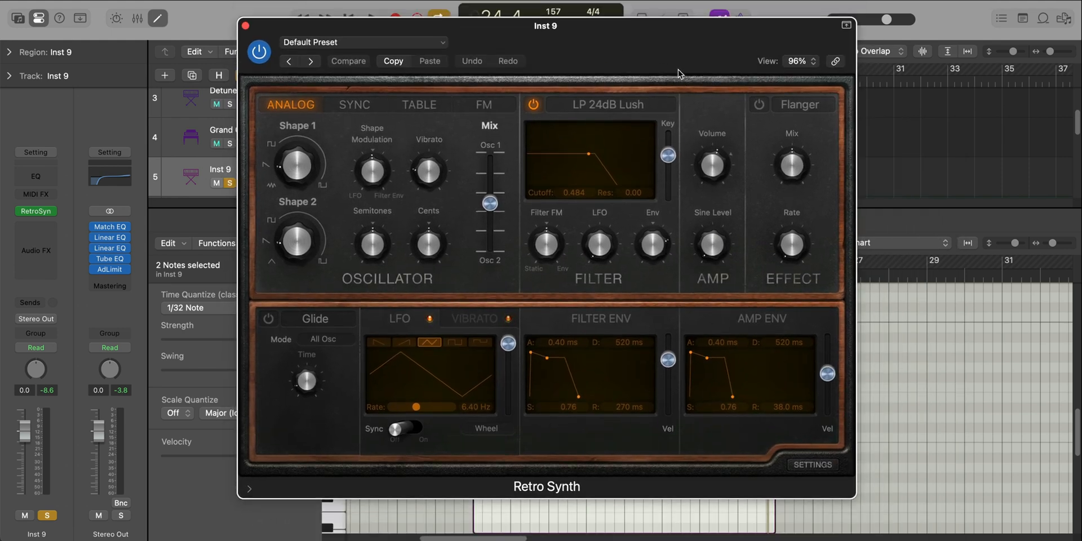
pyautogui.click(767, 106)
pyautogui.click(800, 90)
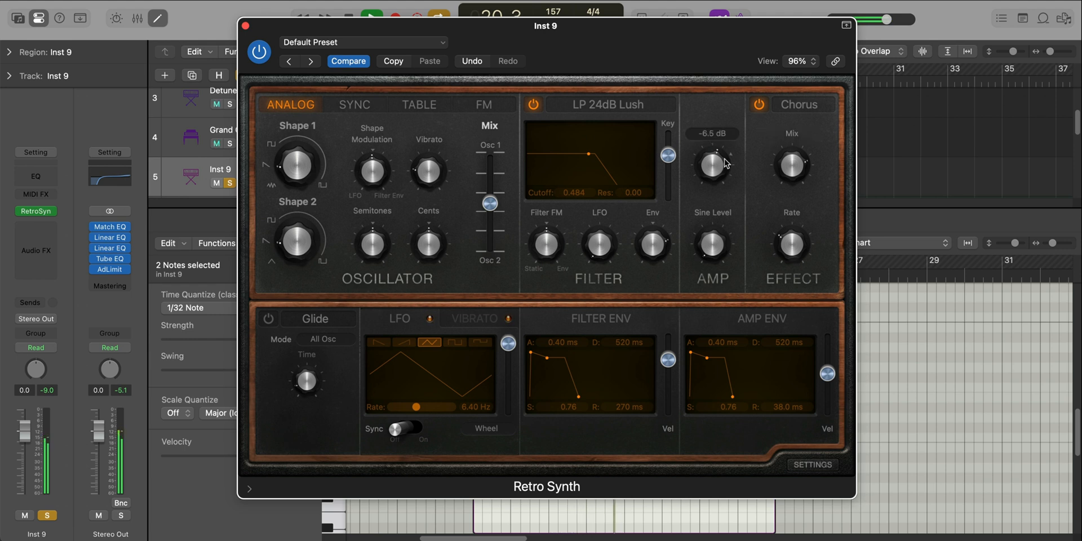
pyautogui.press('space')
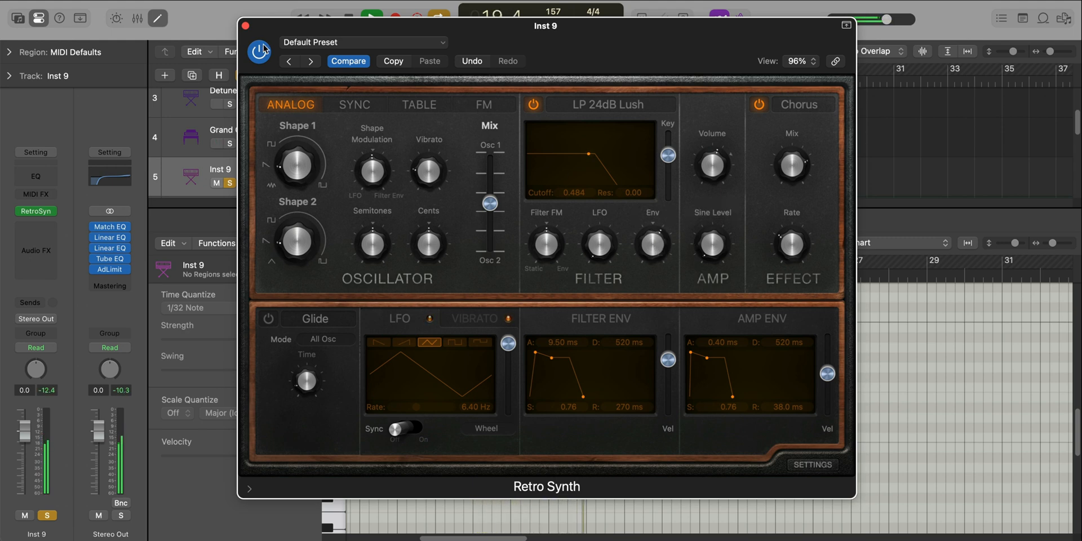
pyautogui.click(246, 26)
# Add a Channel EQ to Inst 9 with a low cut at 456 Hz while the bass line plays
pyautogui.click(35, 176)
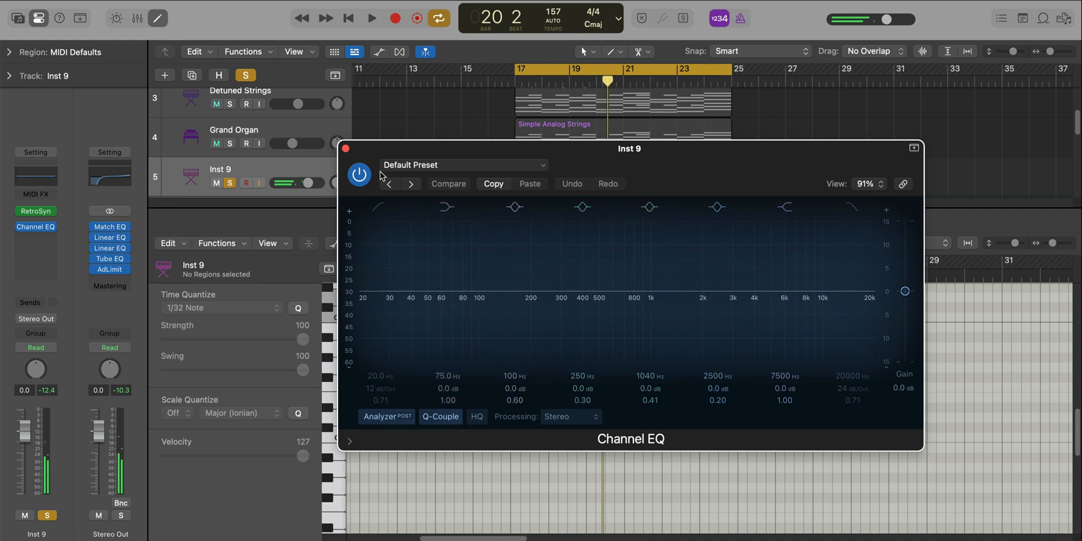
pyautogui.click(380, 206)
pyautogui.press('space')
pyautogui.moveTo(370, 307); pyautogui.dragTo(597, 306)
# Close the EQ and solo Grand Organ, Detuned Strings, Cold Emotion Sweep and Simple Analog Strings together with Inst 9
pyautogui.click(229, 144)
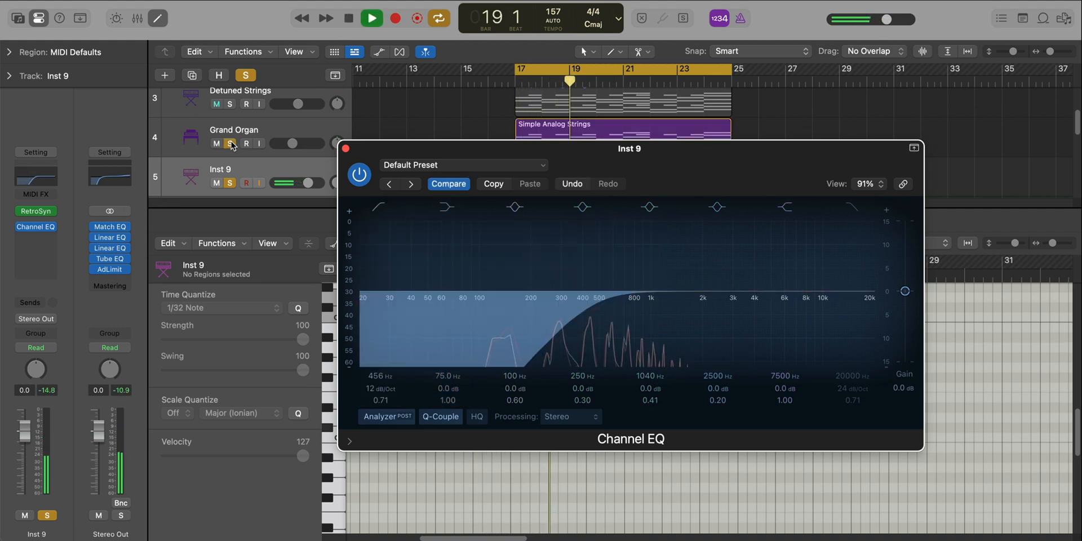
pyautogui.click(345, 149)
pyautogui.press('x')
pyautogui.press('x')
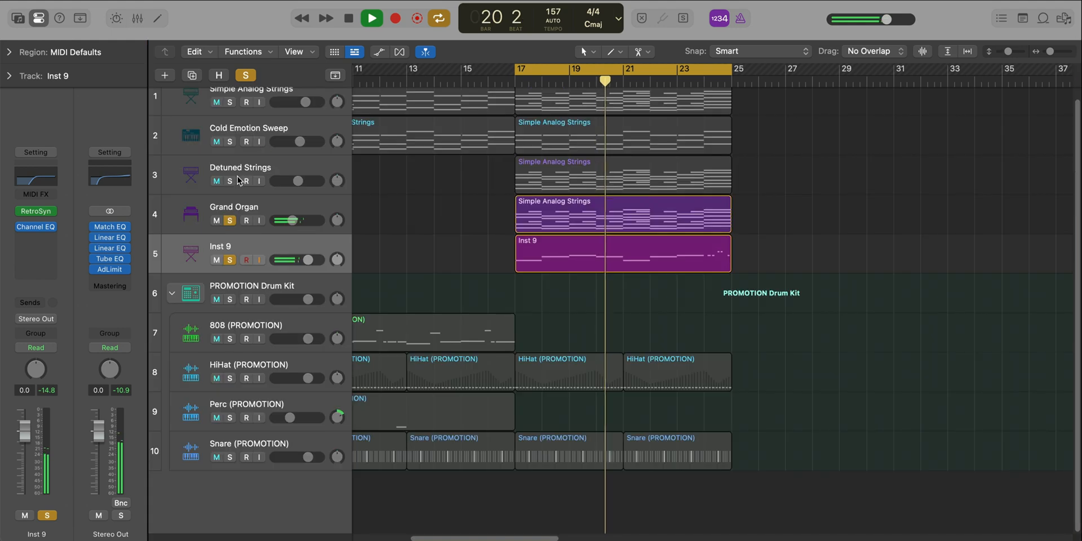
pyautogui.click(230, 181)
pyautogui.click(230, 142)
pyautogui.click(229, 102)
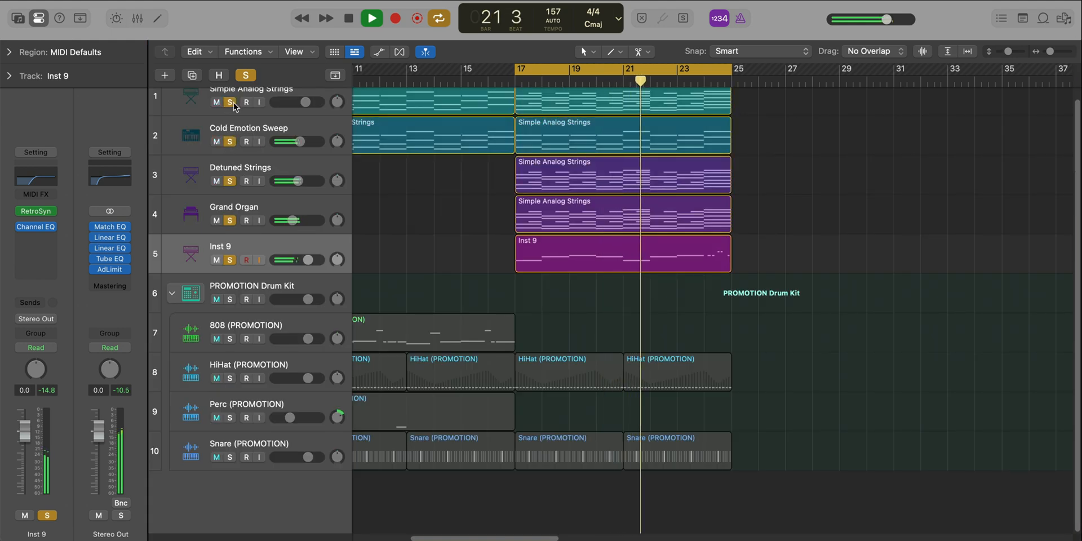
# Set Inst 9's Retro Synth amp volume to -6.0 dB, close the synth and stop playback
pyautogui.click(310, 246)
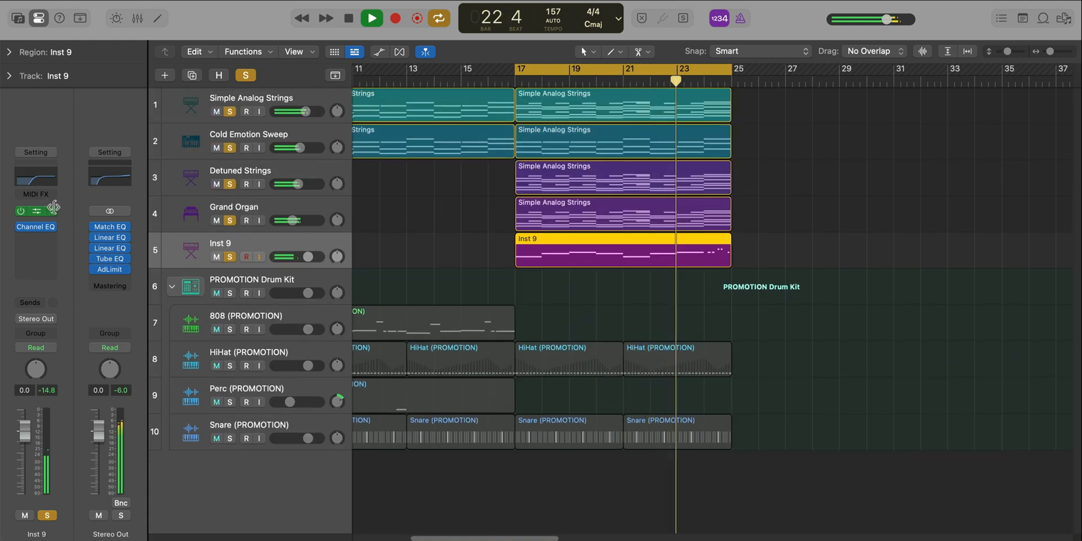
pyautogui.click(37, 211)
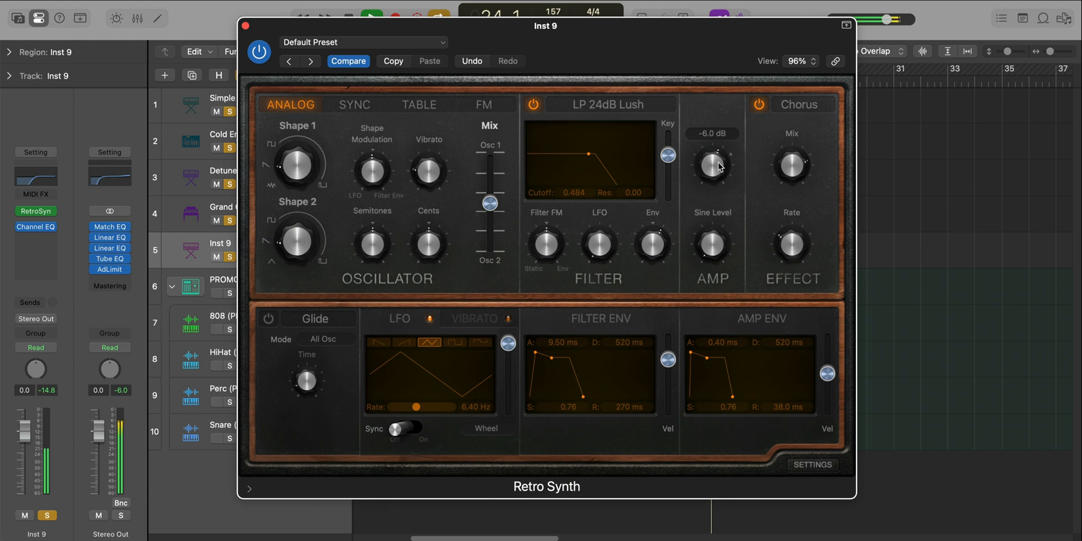
pyautogui.click(245, 25)
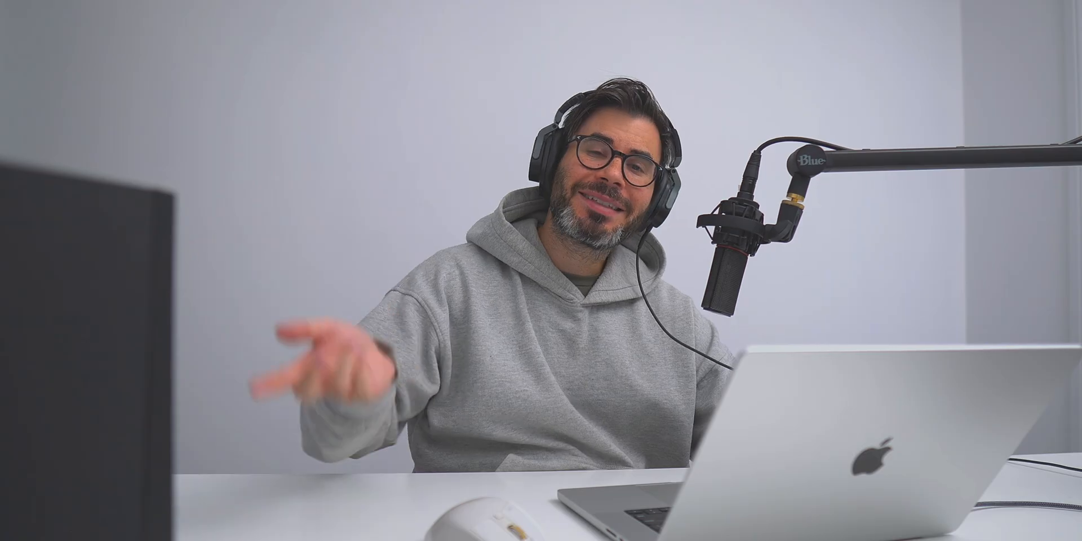
pyautogui.press('space')
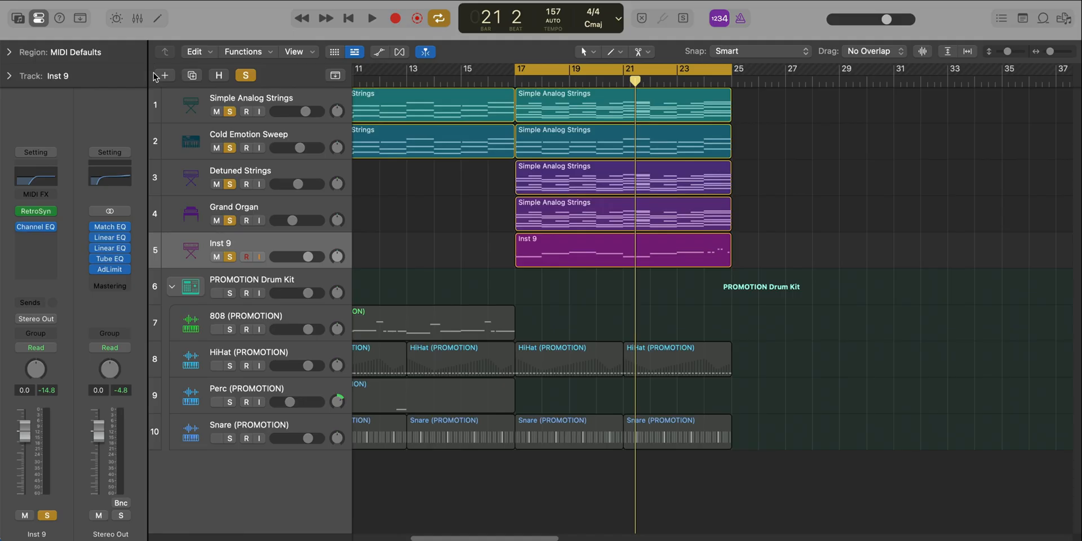
# Add another new software instrument track below Inst 9
pyautogui.click(160, 77)
pyautogui.press('Return')
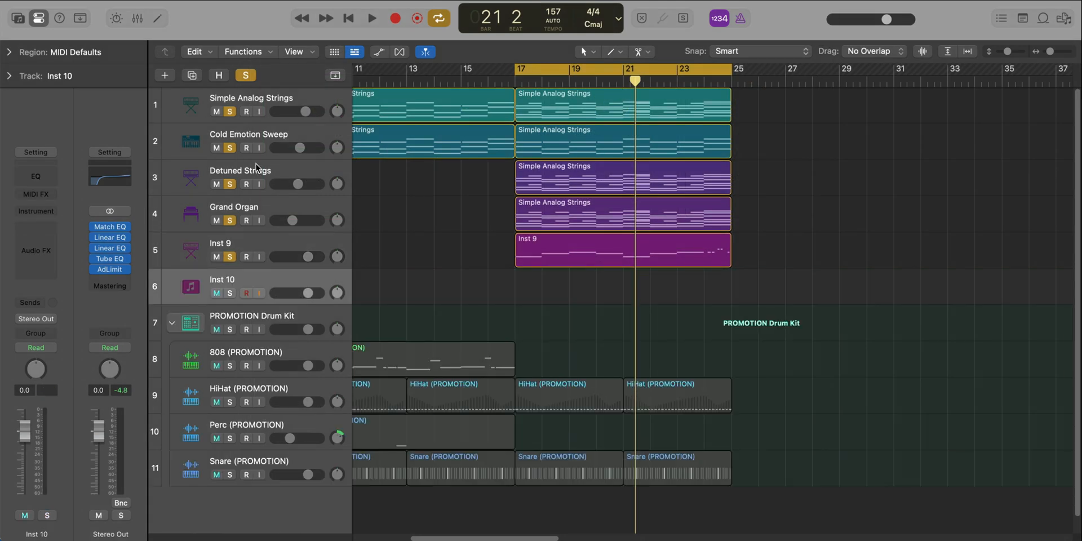
# Solo Inst 10 and load the VULTURES 2 - FIELD TRIP patch onto it from the MGL PRST 2 folder in Mogul Presets
pyautogui.click(230, 293)
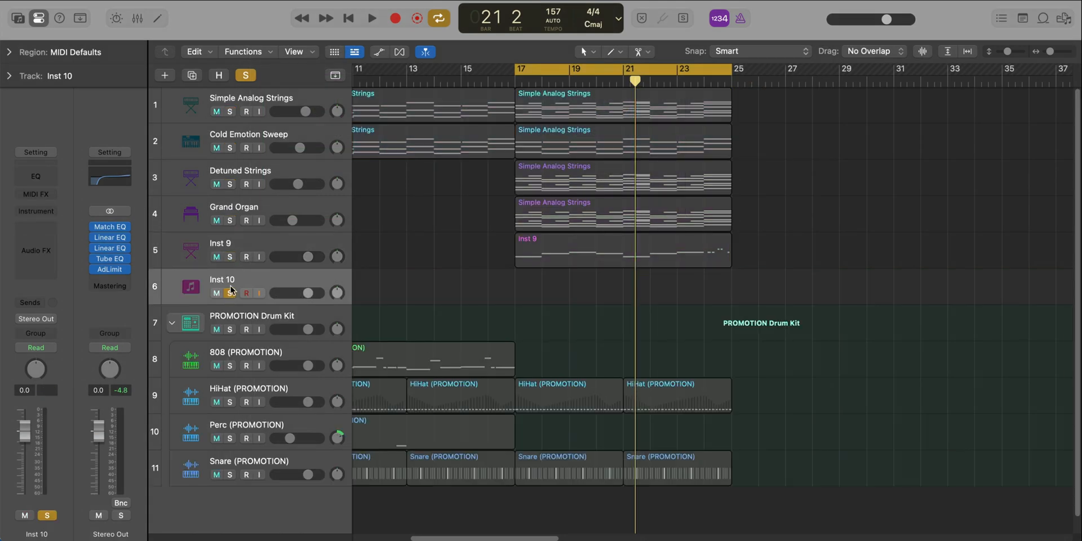
pyautogui.click(10, 21)
pyautogui.click(37, 218)
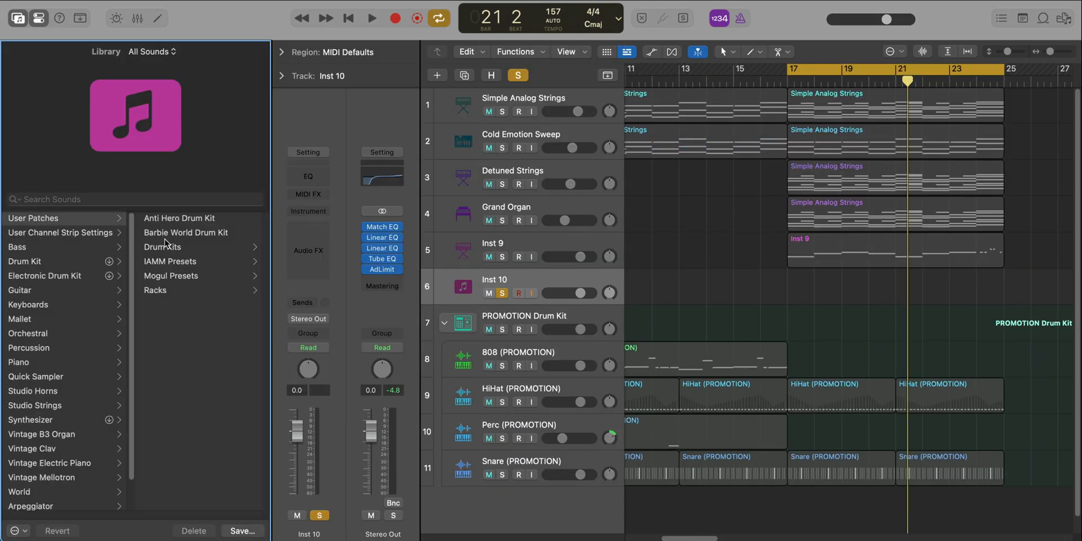
pyautogui.click(192, 267)
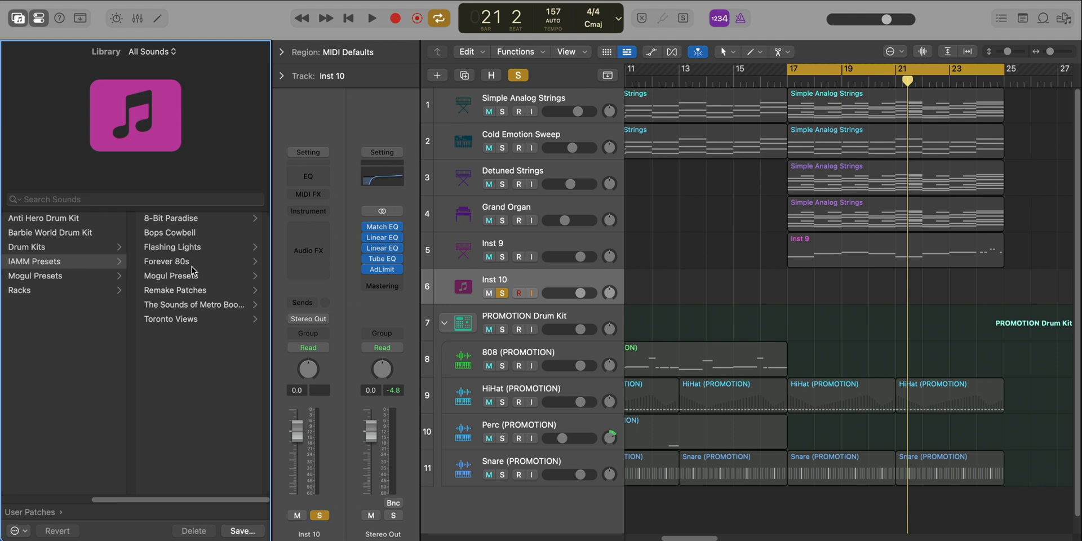
pyautogui.click(96, 277)
pyautogui.click(180, 235)
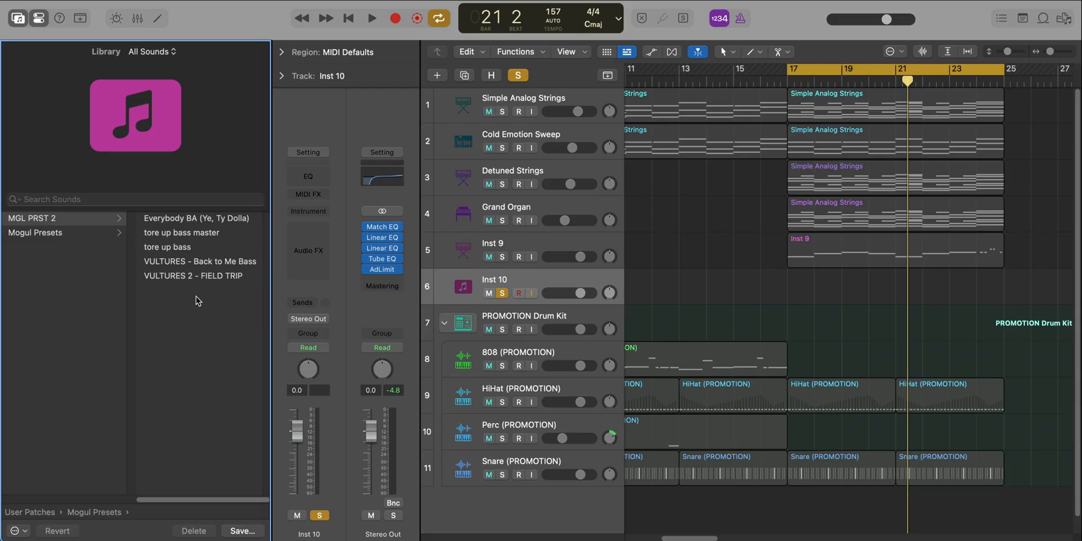
pyautogui.click(201, 276)
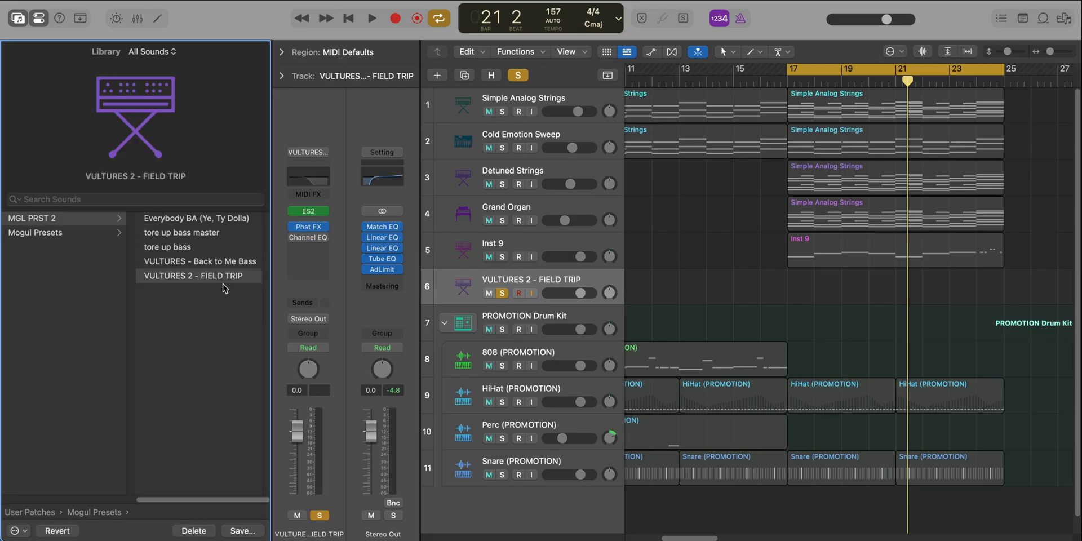
pyautogui.click(18, 18)
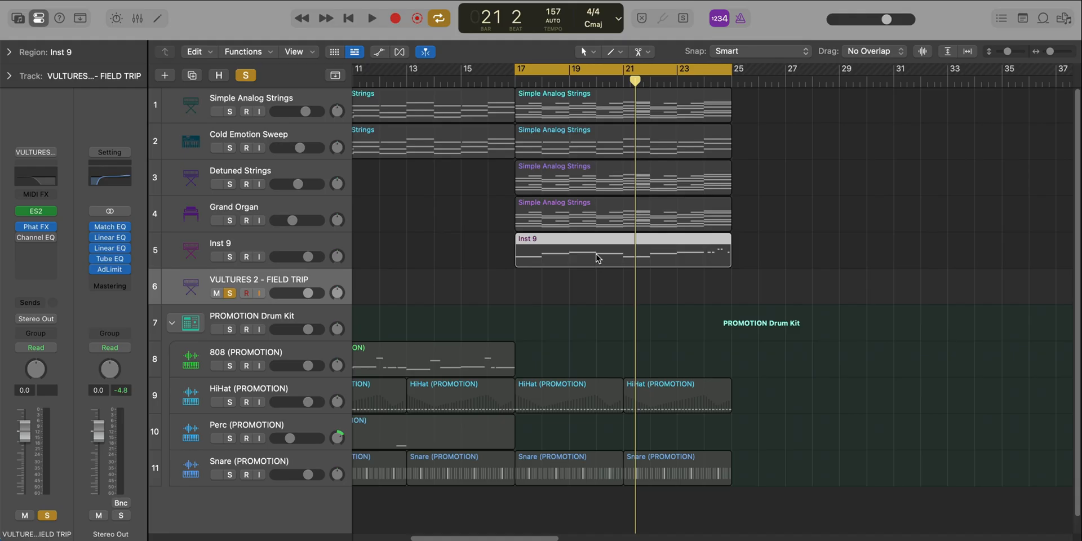
# Copy the Inst 9 bass region to the VULTURES 2 - FIELD TRIP track at bar 17 and listen to it in the Piano Roll
pyautogui.moveTo(564, 248); pyautogui.dragTo(564, 284)
pyautogui.press('space')
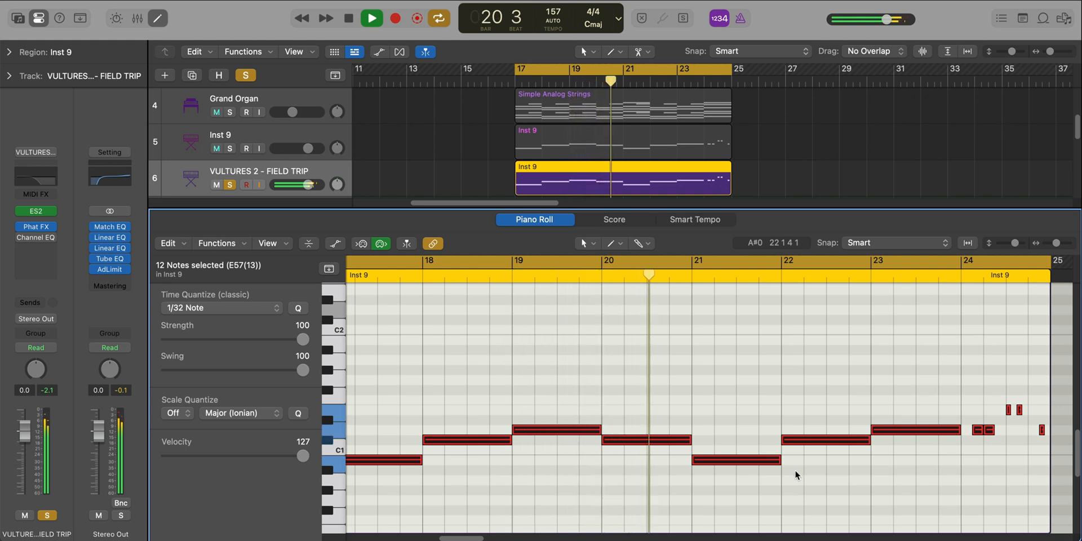
pyautogui.scroll(-4, 792, 473)
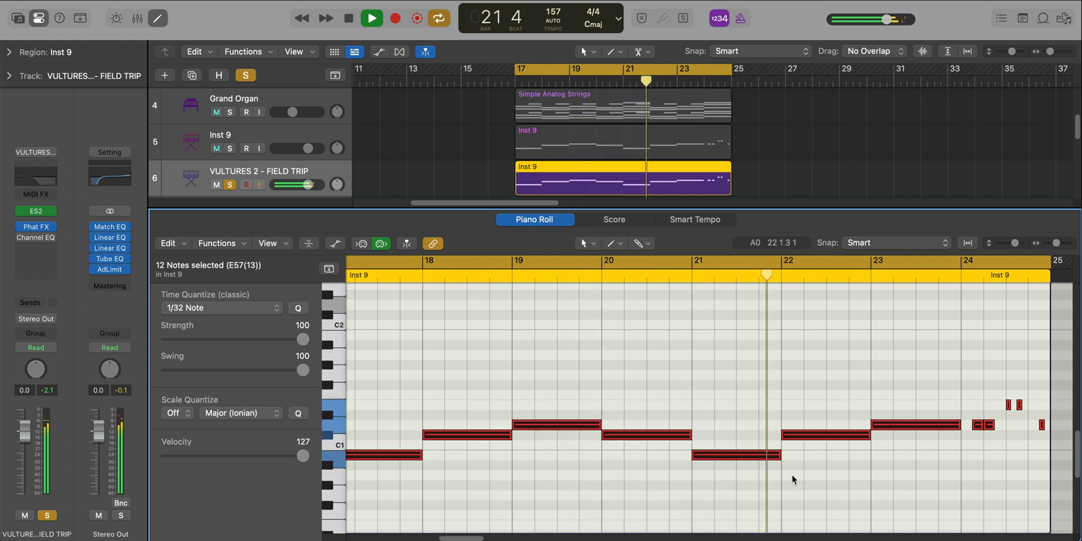
pyautogui.press('space')
# Add a short B-1 note just before bar 21 in the VULTURES 2 - FIELD TRIP region and play it back
pyautogui.scroll(-3, 681, 467)
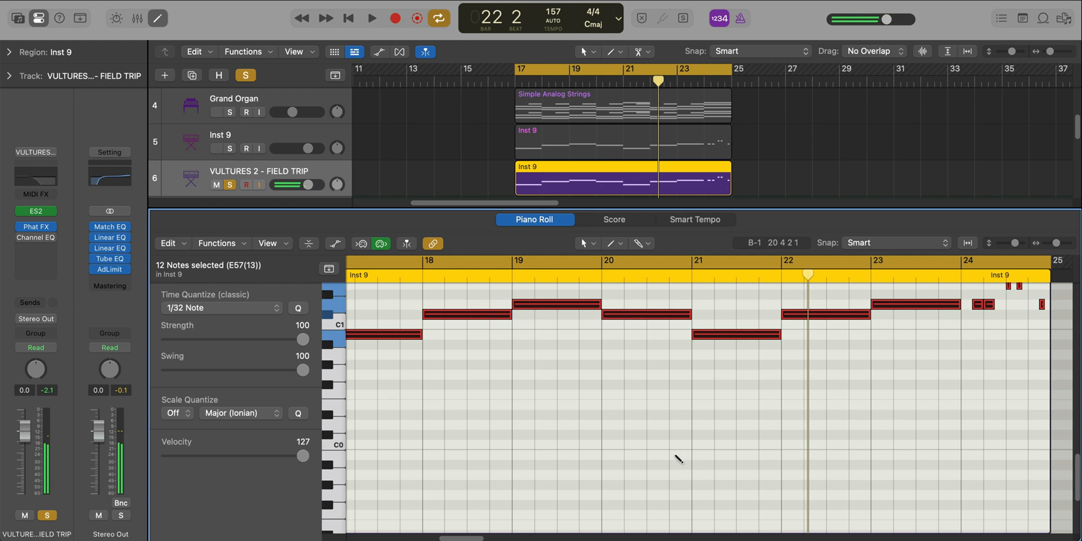
pyautogui.moveTo(678, 455); pyautogui.dragTo(692, 457)
pyautogui.press('space')
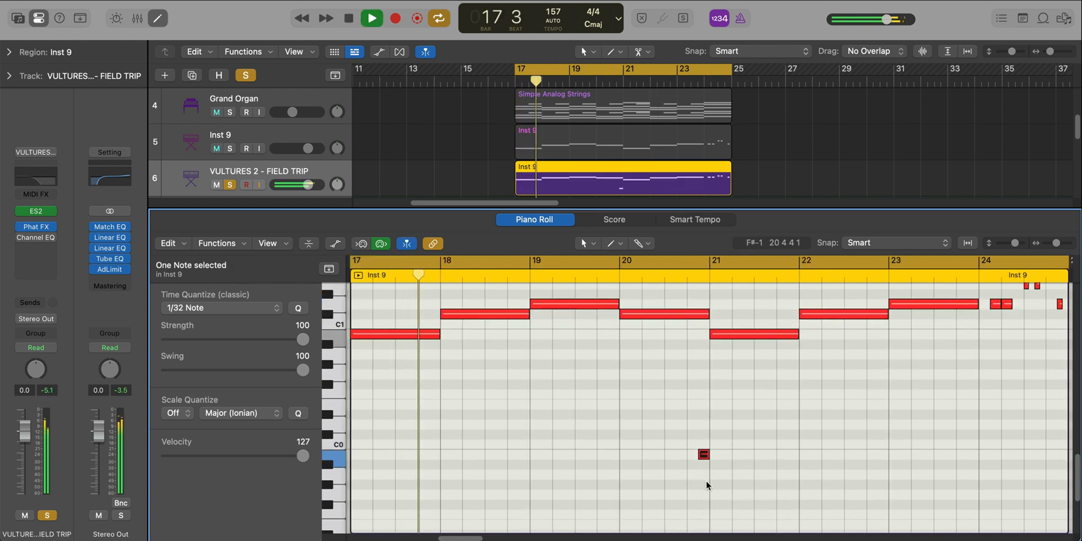
pyautogui.scroll(-2, 750, 397)
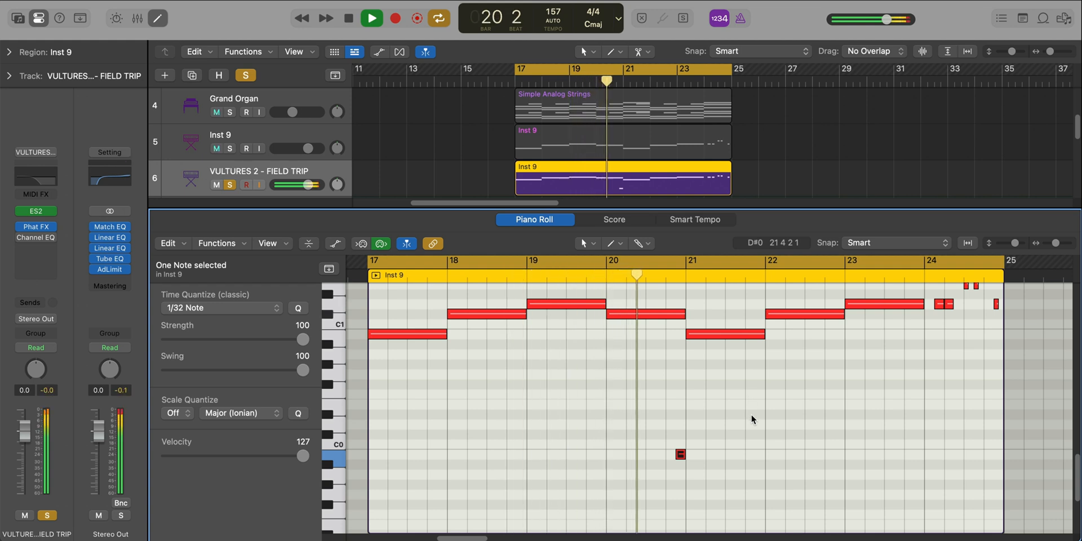
# Shape VULTURES 2 - FIELD TRIP's Channel EQ with a 358 Hz, 24 dB/Oct high cut and an 83 Hz, 36 dB/Oct low cut
pyautogui.scroll(-2, 750, 414)
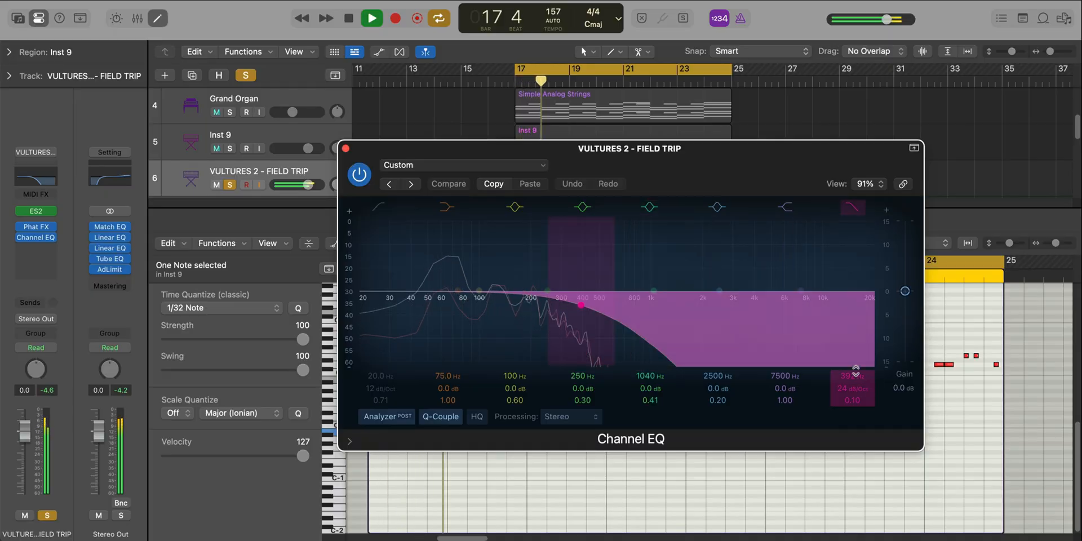
pyautogui.moveTo(854, 375); pyautogui.dragTo(854, 388)
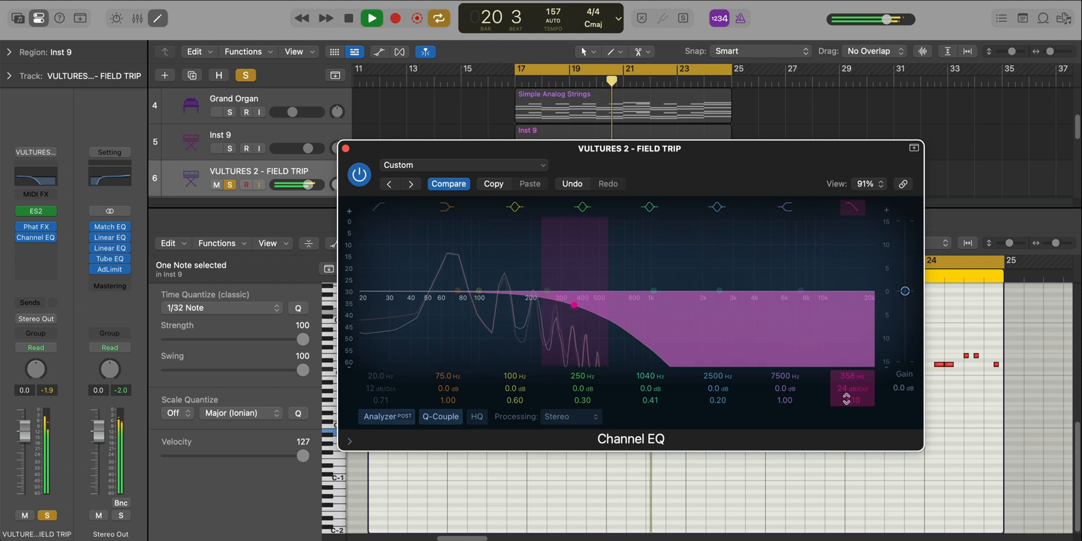
pyautogui.press('space')
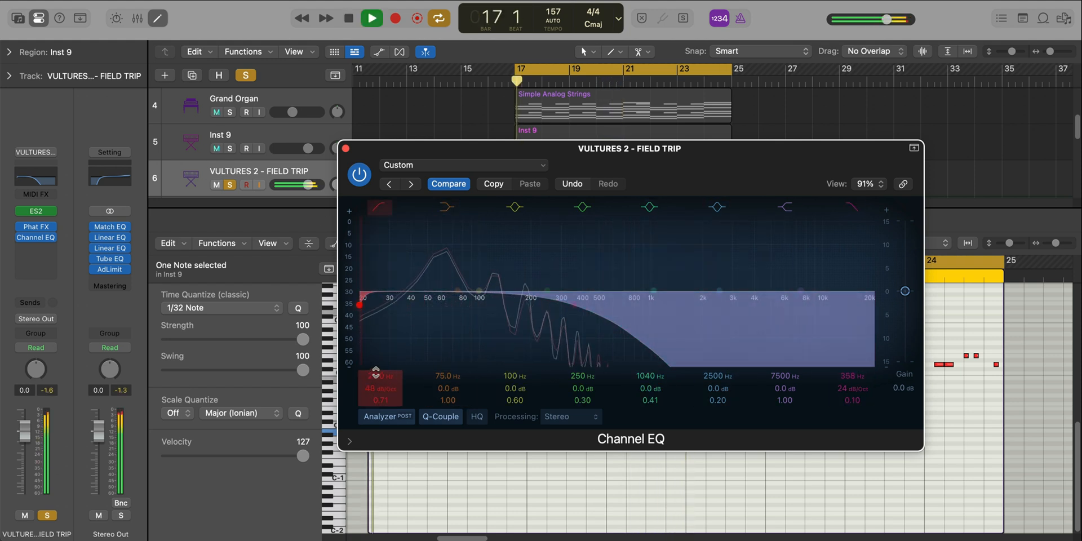
pyautogui.moveTo(376, 372); pyautogui.dragTo(376, 355)
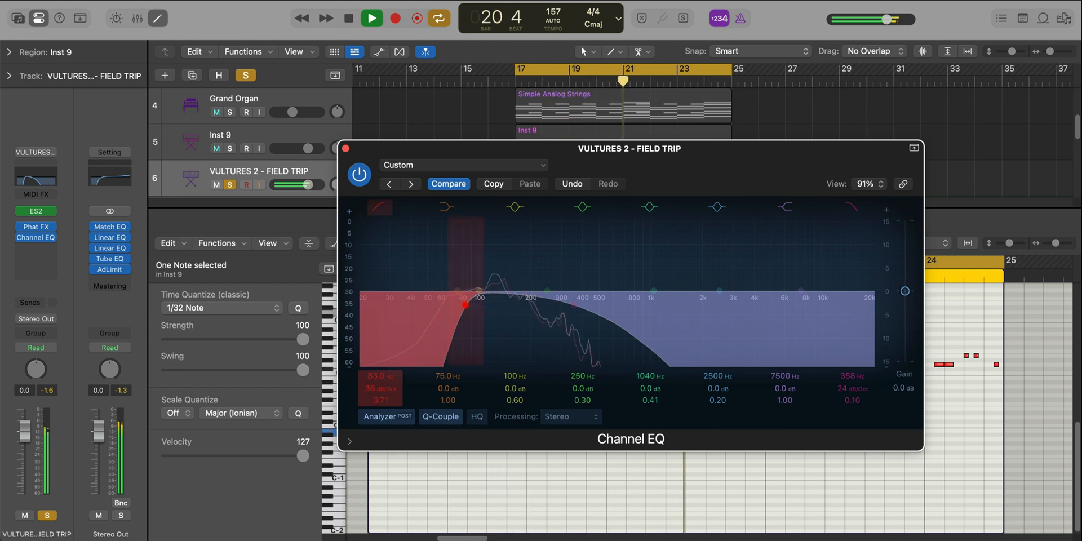
pyautogui.click(347, 149)
# Solo the six instrument tracks from Simple Analog Strings to VULTURES 2 - FIELD TRIP together and slightly lower VULTURES 2 - FIELD TRIP's volume
pyautogui.press('x')
pyautogui.press('x')
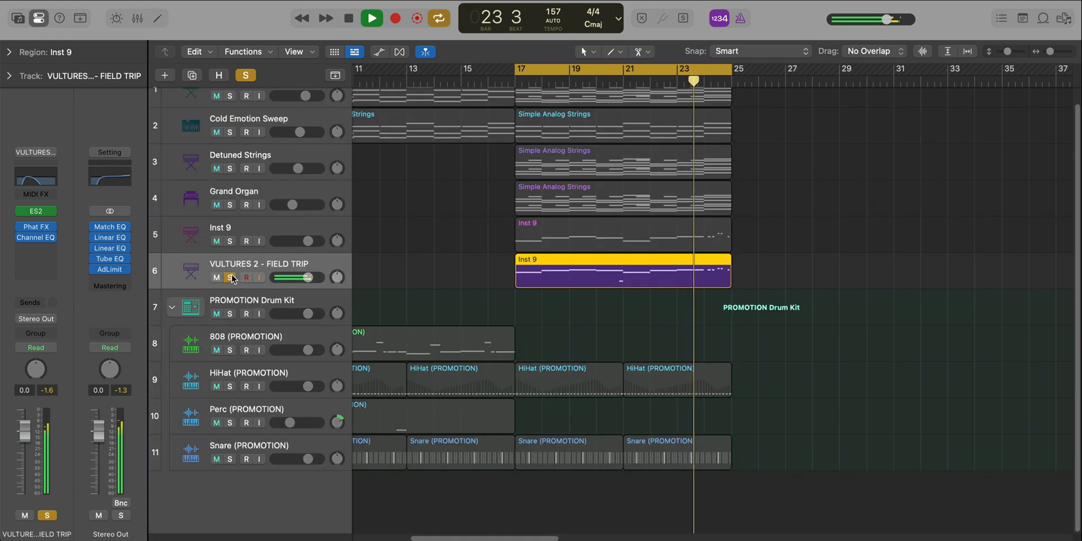
pyautogui.click(232, 277)
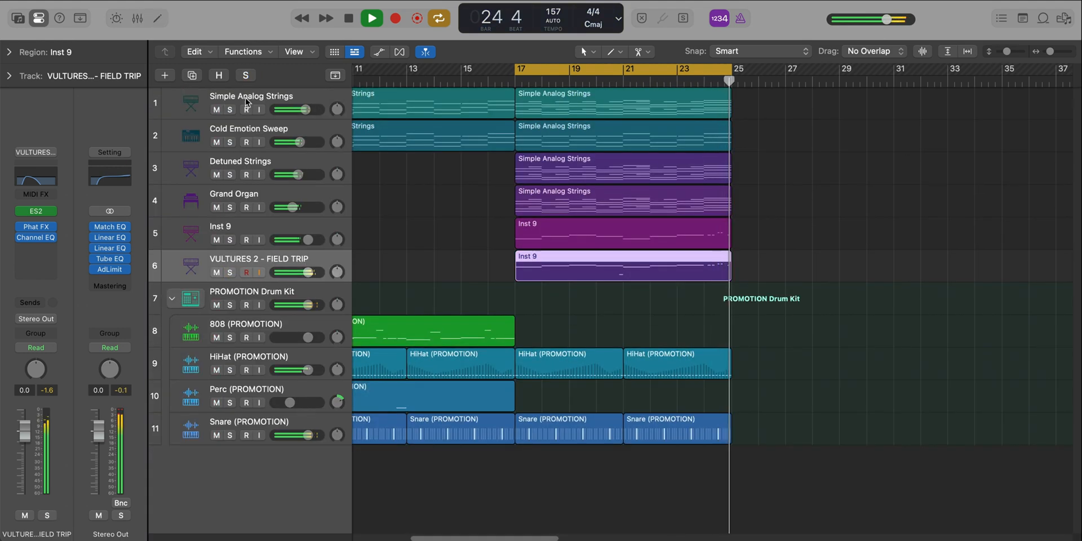
pyautogui.keyDown('shift'); pyautogui.click(299, 262); pyautogui.keyUp('shift')
pyautogui.press('s')
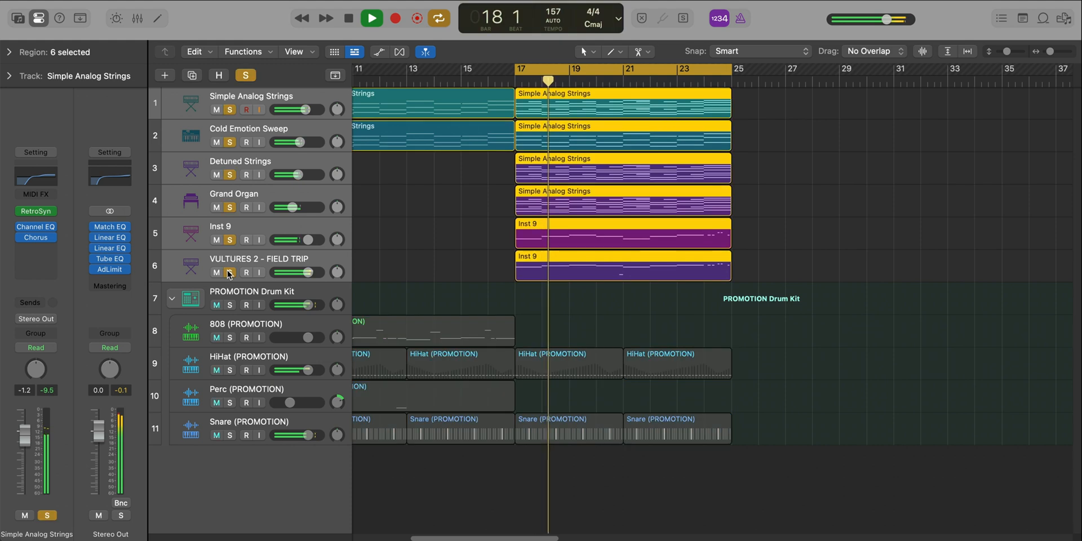
pyautogui.moveTo(308, 273); pyautogui.dragTo(301, 272)
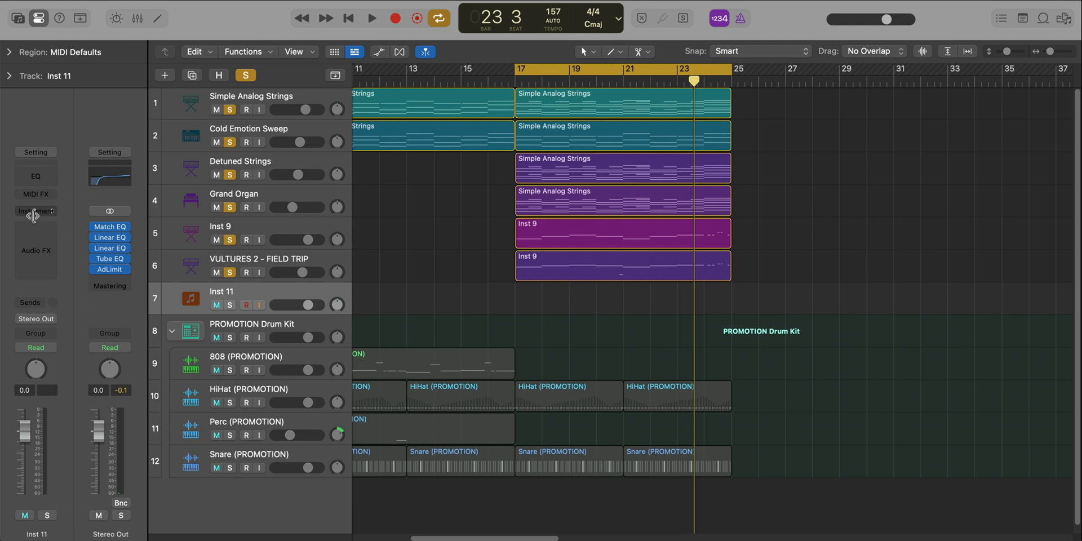
# Load the ES1 synthesizer on Inst 11 with the Deep Bass preset and close the plug-in
pyautogui.click(33, 213)
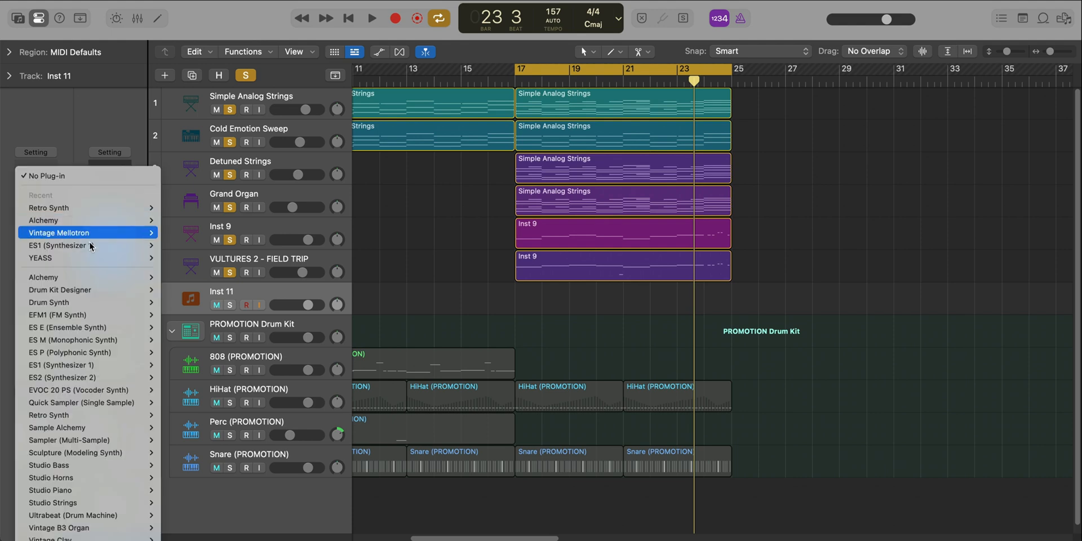
pyautogui.click(95, 367)
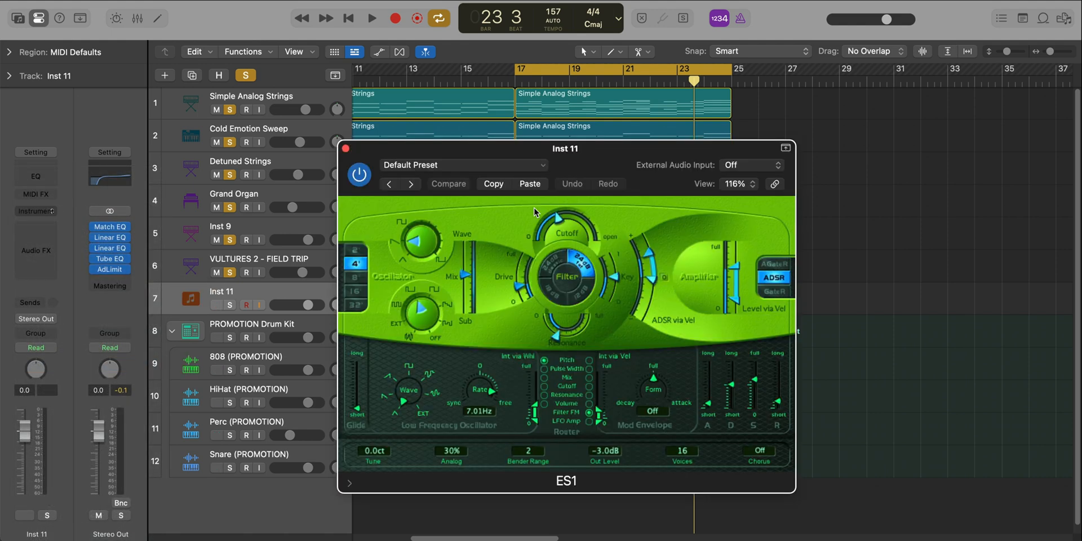
pyautogui.moveTo(614, 162); pyautogui.dragTo(568, 94)
pyautogui.click(481, 99)
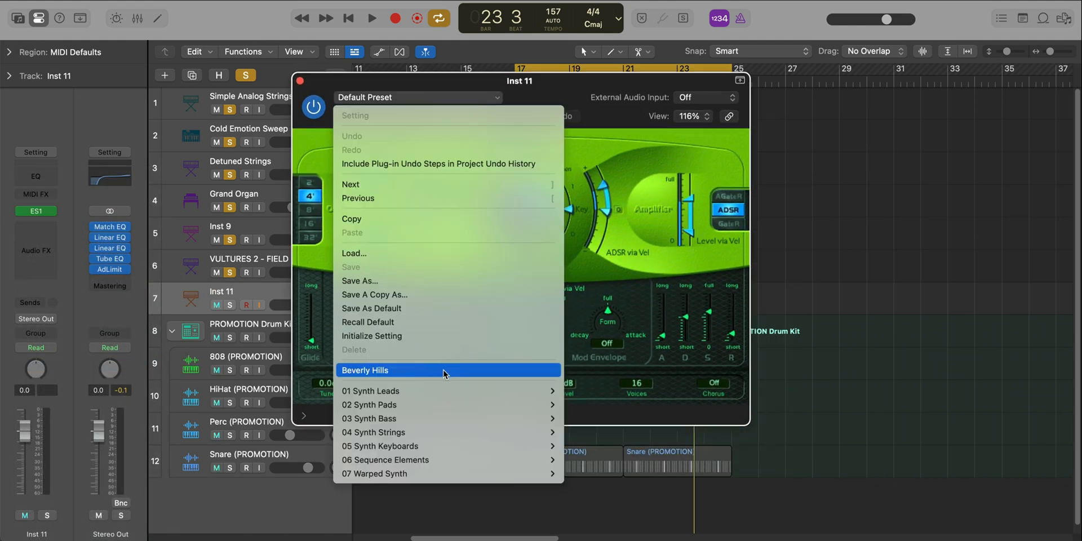
pyautogui.moveTo(435, 418)
pyautogui.click(599, 419)
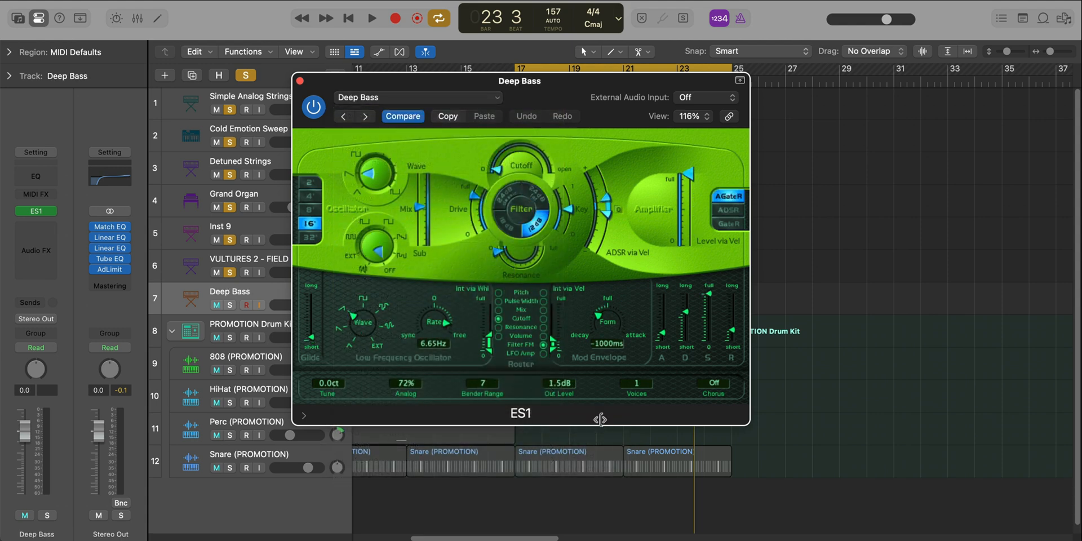
pyautogui.click(302, 83)
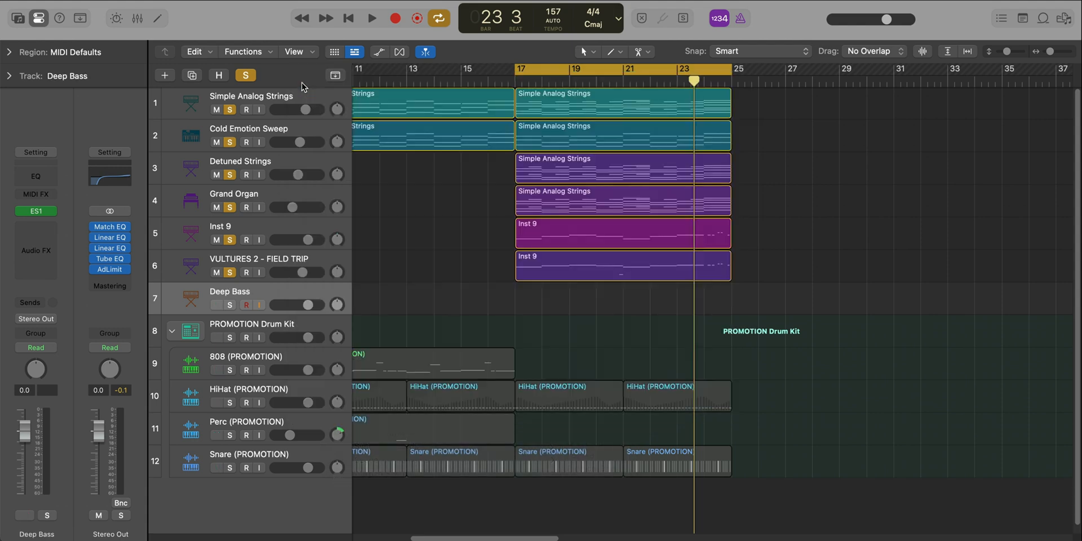
# Copy the VULTURES 2 - FIELD TRIP region to the Deep Bass track, solo that track and play the copy in the Piano Roll
pyautogui.moveTo(606, 270); pyautogui.dragTo(608, 301)
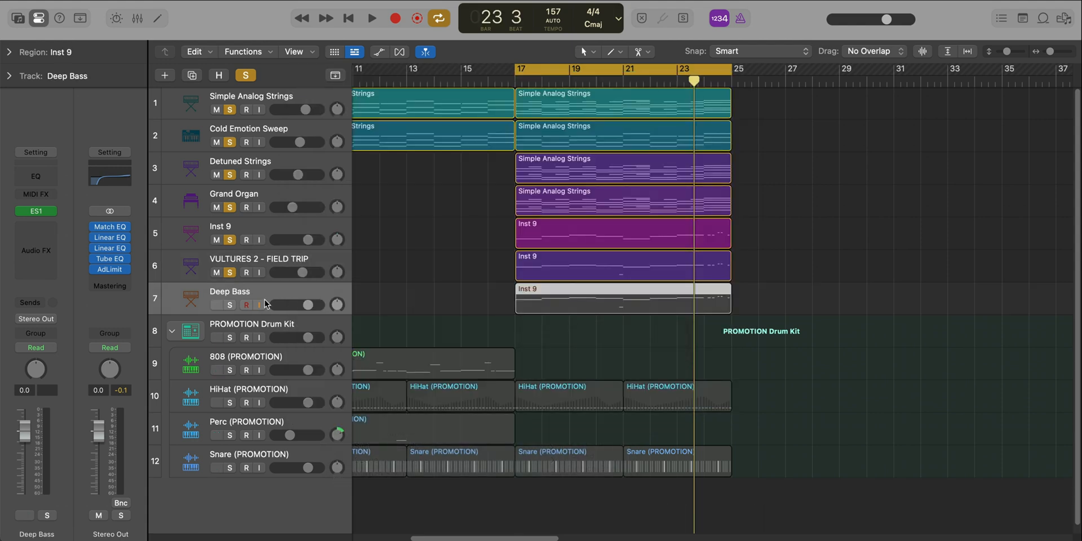
pyautogui.keyDown('alt'); pyautogui.click(229, 305); pyautogui.keyUp('alt')
pyautogui.press('space')
pyautogui.doubleClick(569, 299)
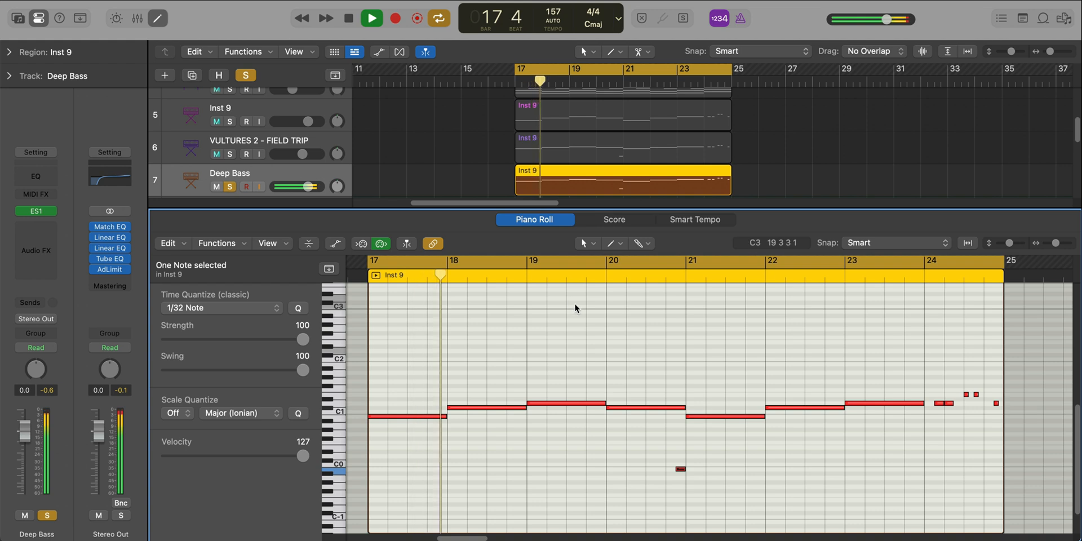
# Add a Channel EQ to Deep Bass with a 63.5 Hz, 48 dB/Oct high cut and close it
pyautogui.click(35, 177)
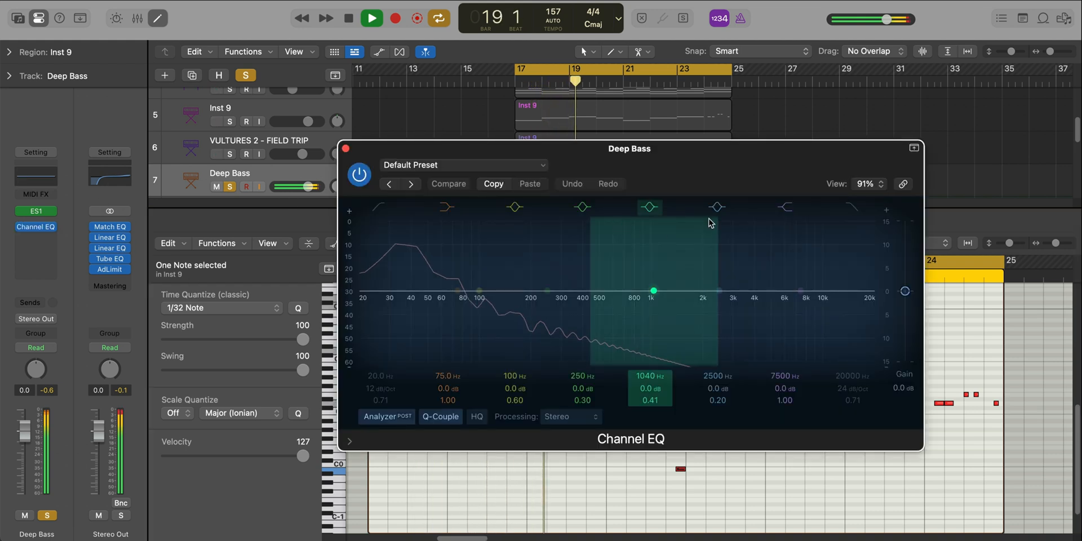
pyautogui.moveTo(868, 291); pyautogui.dragTo(449, 305)
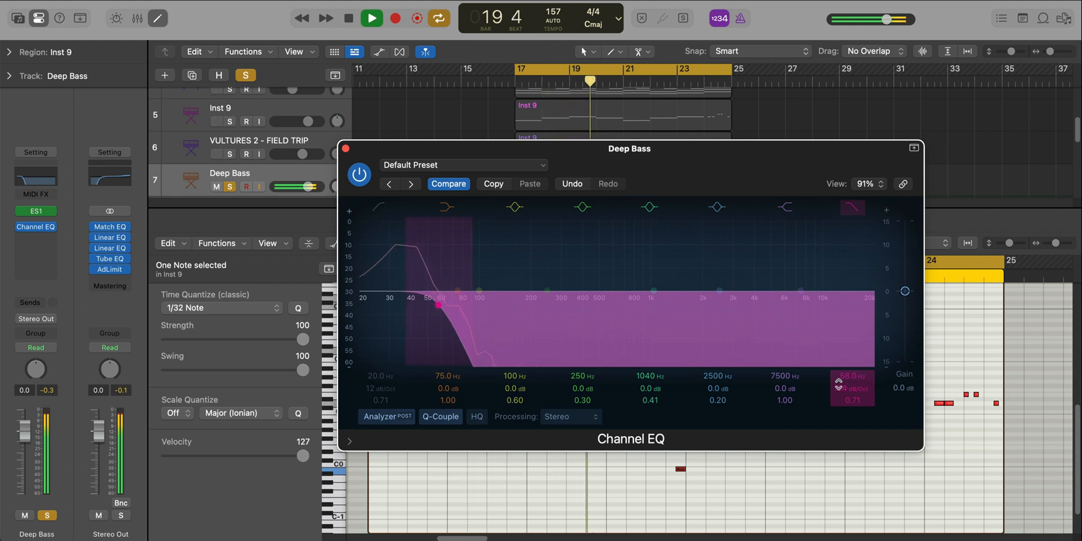
pyautogui.moveTo(447, 305); pyautogui.dragTo(445, 305)
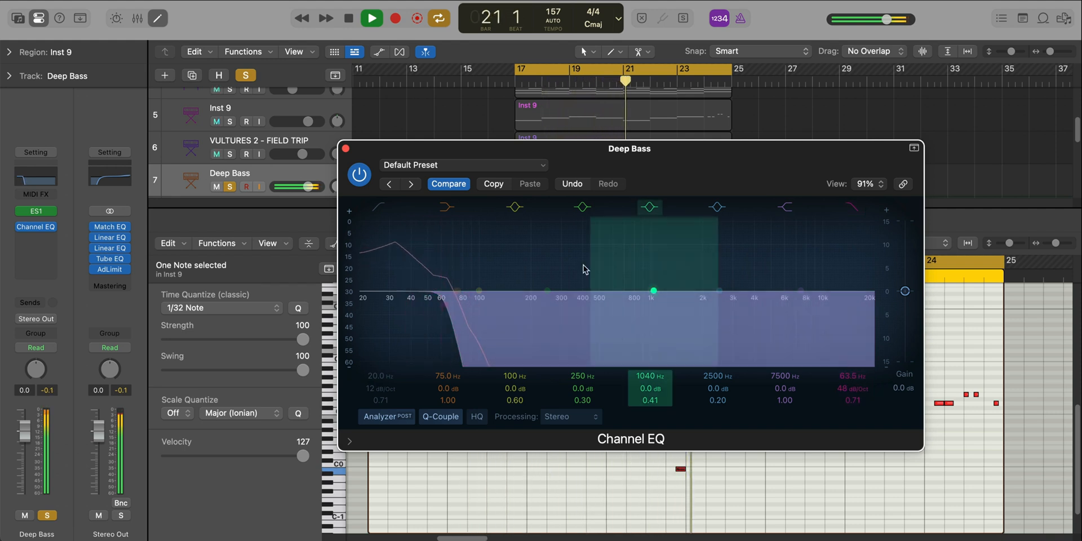
pyautogui.click(345, 148)
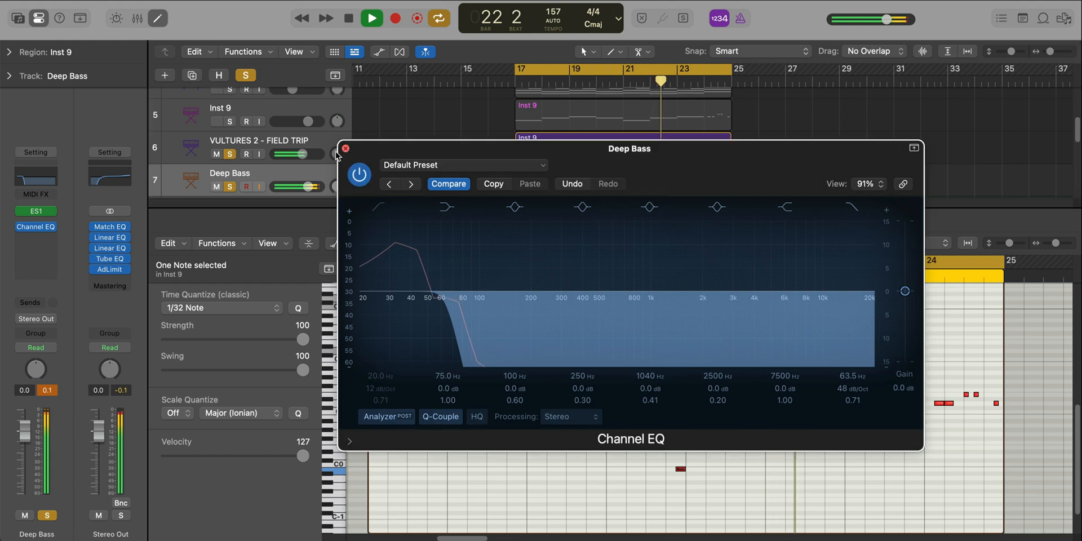
# Compare the bass blend with Deep Bass muted and unmuted, set its volume to -1.2 dB, close the Piano Roll and clear all solos
pyautogui.click(217, 187)
pyautogui.click(217, 187)
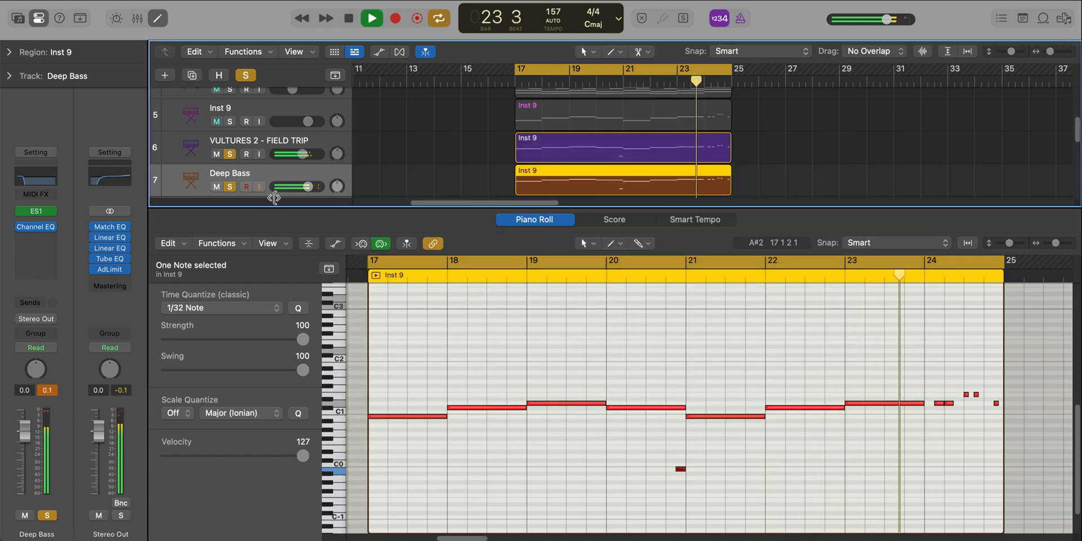
pyautogui.moveTo(308, 187); pyautogui.dragTo(305, 187)
pyautogui.press('e')
pyautogui.keyDown('alt'); pyautogui.click(228, 297); pyautogui.keyUp('alt')
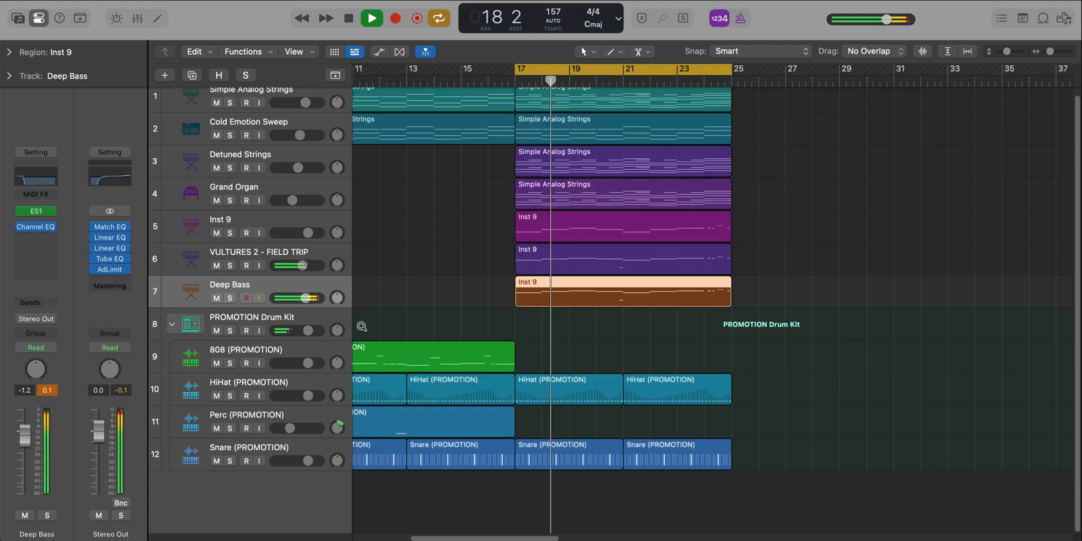
# Load Retro Synth on the new Inst 12 track below Deep Bass
pyautogui.scroll(-3, 364, 325)
pyautogui.hscroll(-1, 414, 320)
pyautogui.scroll(3, 546, 344)
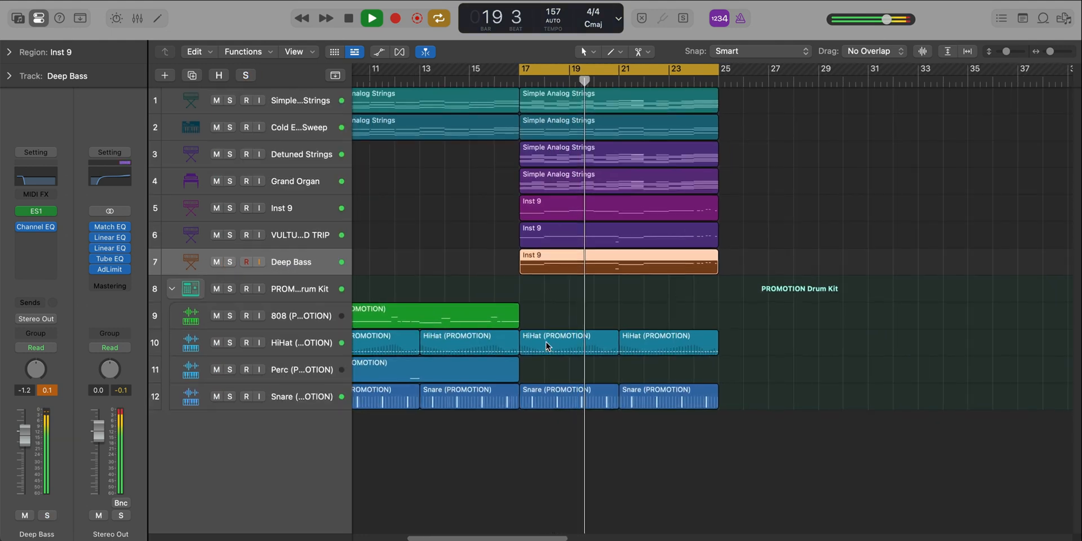
pyautogui.scroll(-1, 546, 345)
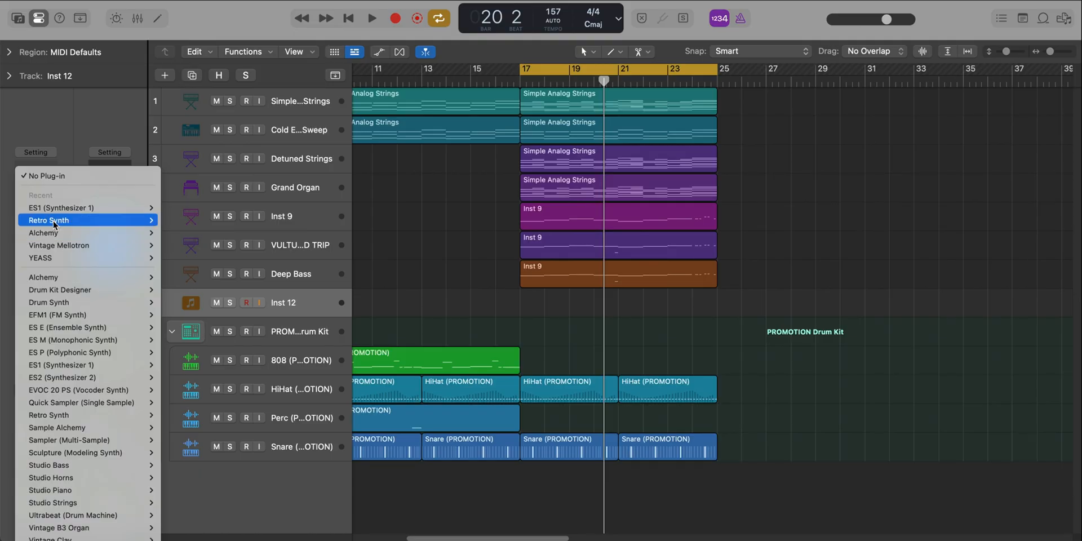
pyautogui.click(54, 223)
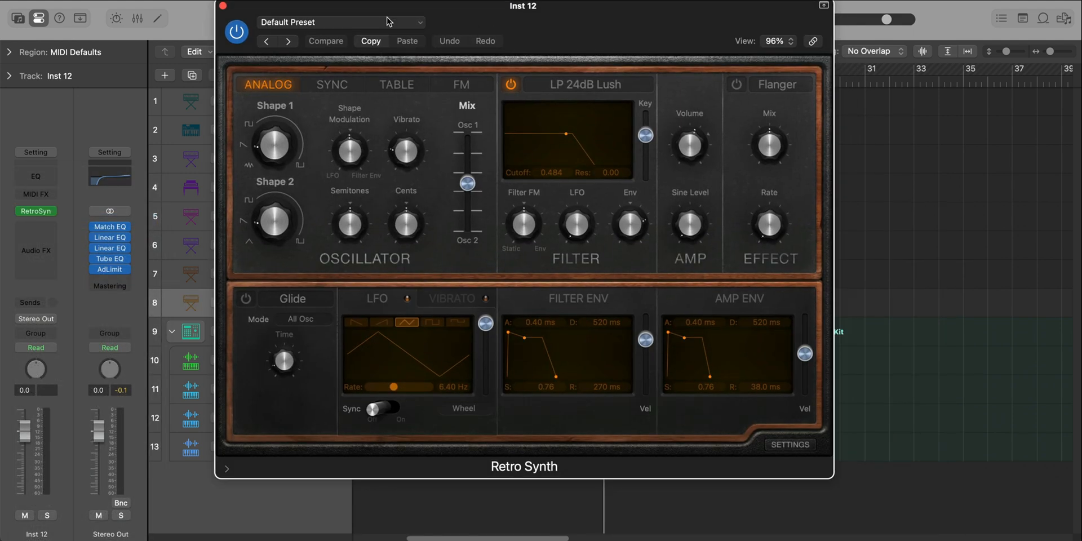
# Load the Analog Funk synth bass preset in Inst 12's Retro Synth and close the plug-in
pyautogui.click(388, 21)
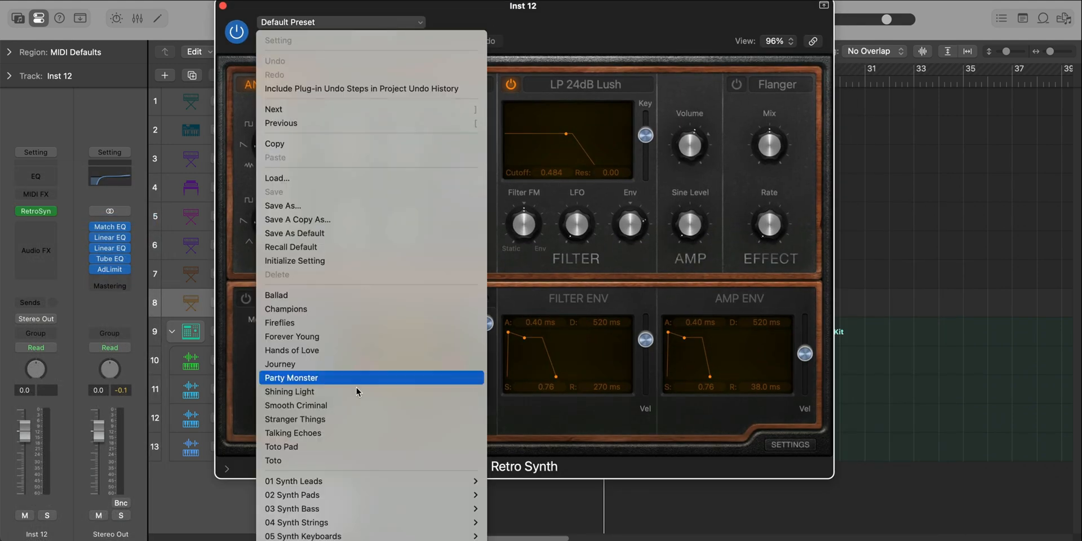
pyautogui.moveTo(360, 509)
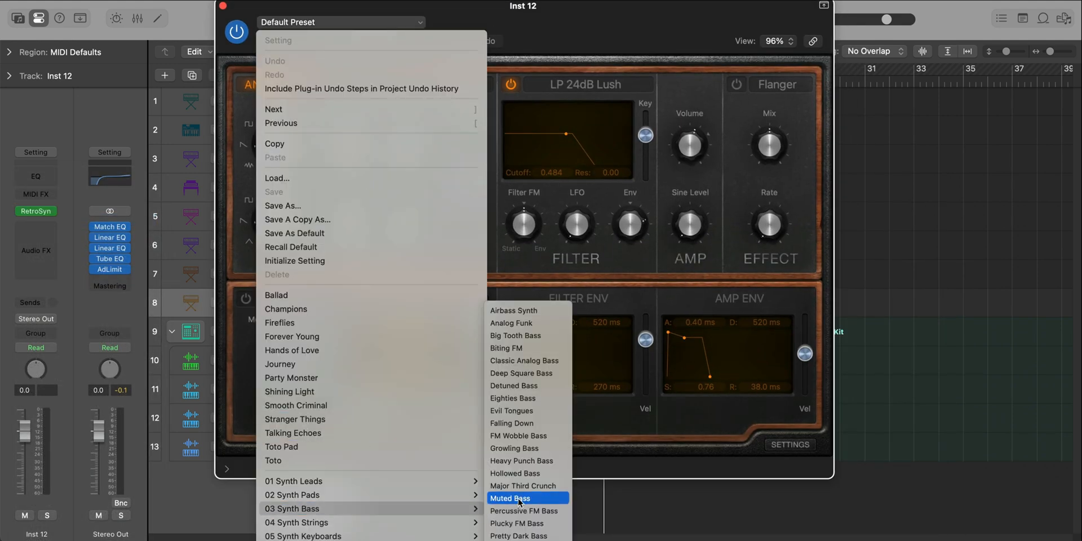
pyautogui.click(529, 324)
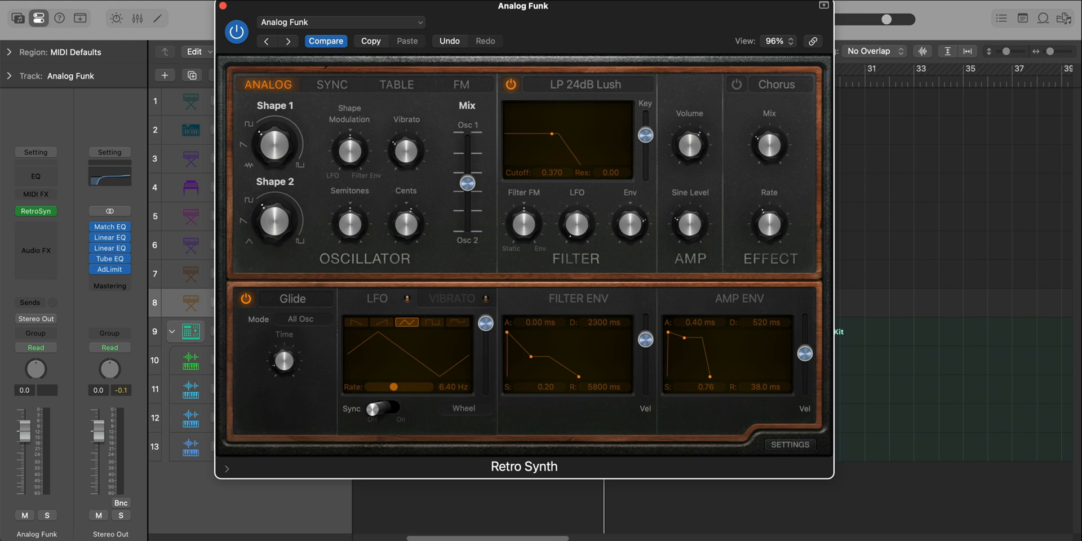
pyautogui.click(223, 6)
# Copy the Deep Bass region to the Analog Funk track, solo that track and play it while briefly checking its Retro Synth
pyautogui.moveTo(608, 278); pyautogui.dragTo(607, 303)
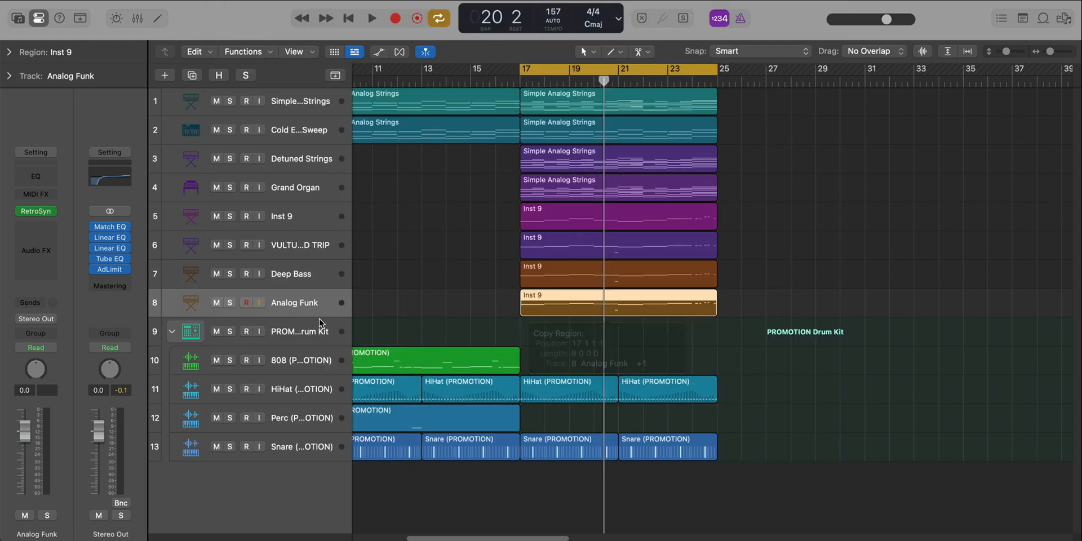
pyautogui.click(229, 305)
pyautogui.press('space')
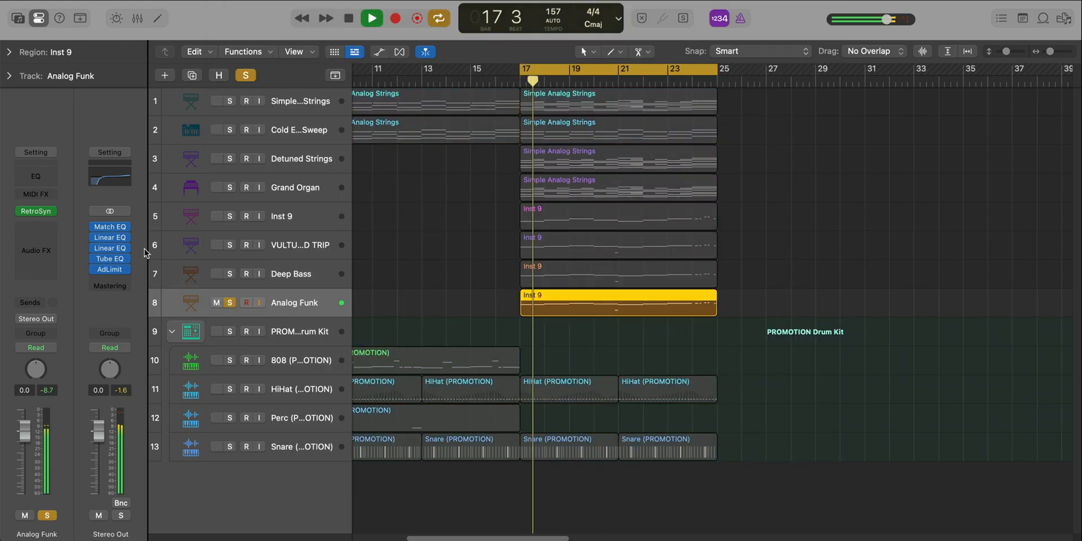
pyautogui.click(36, 211)
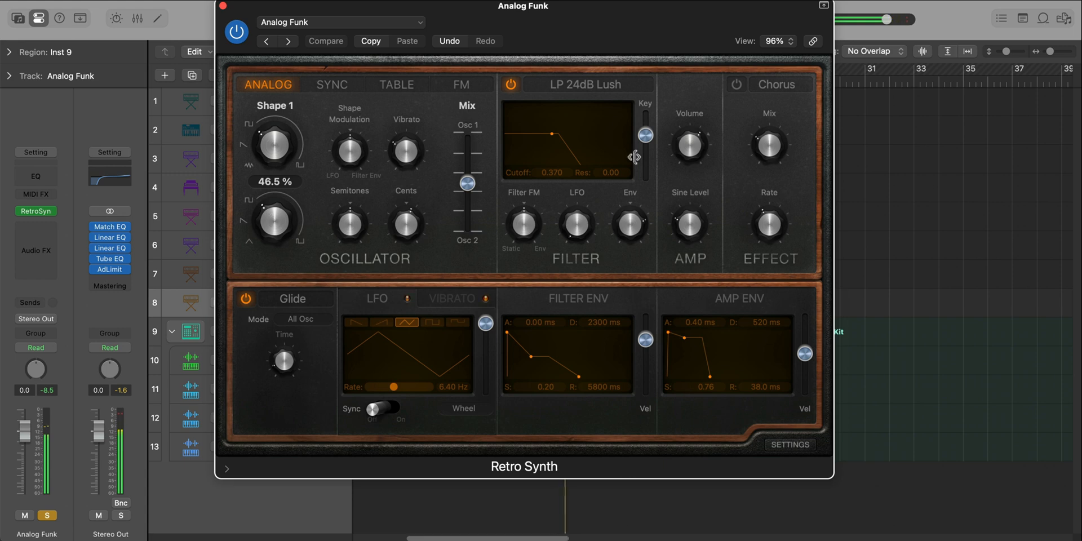
pyautogui.click(222, 6)
# Add a Channel EQ to Analog Funk with a low cut at about 260 Hz, 12 dB/Oct, and close it
pyautogui.click(35, 176)
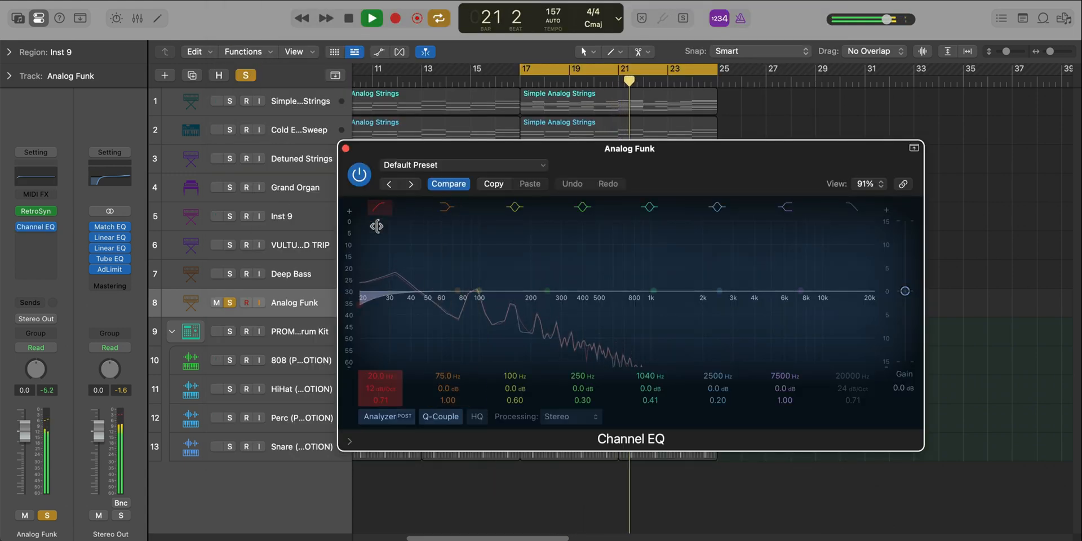
pyautogui.moveTo(376, 226); pyautogui.dragTo(570, 314)
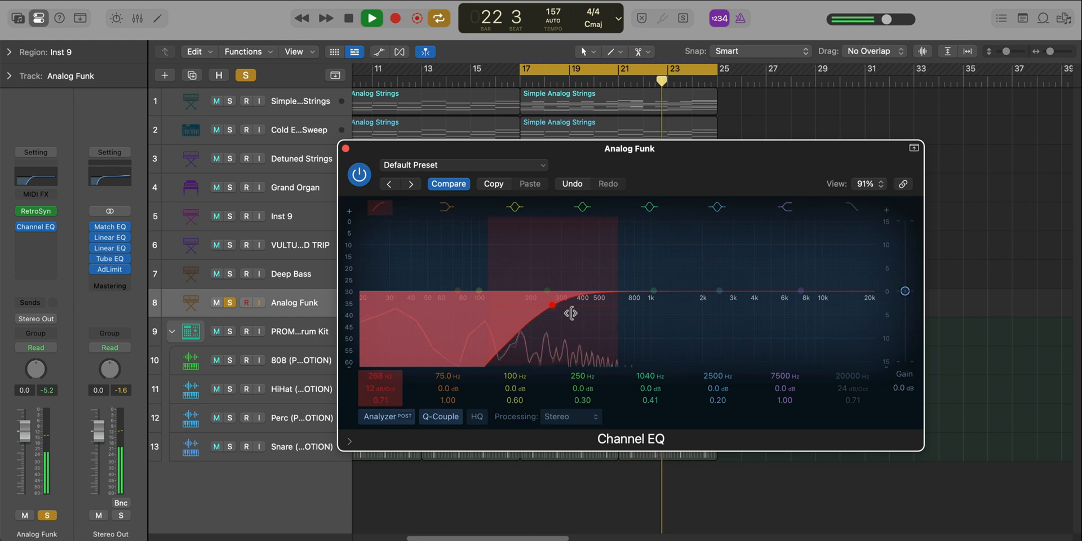
pyautogui.click(346, 148)
# Solo tracks 1 to 8, set Analog Funk's volume to -0.8 dB and compare the blend using its mute
pyautogui.moveTo(230, 275); pyautogui.dragTo(217, 84)
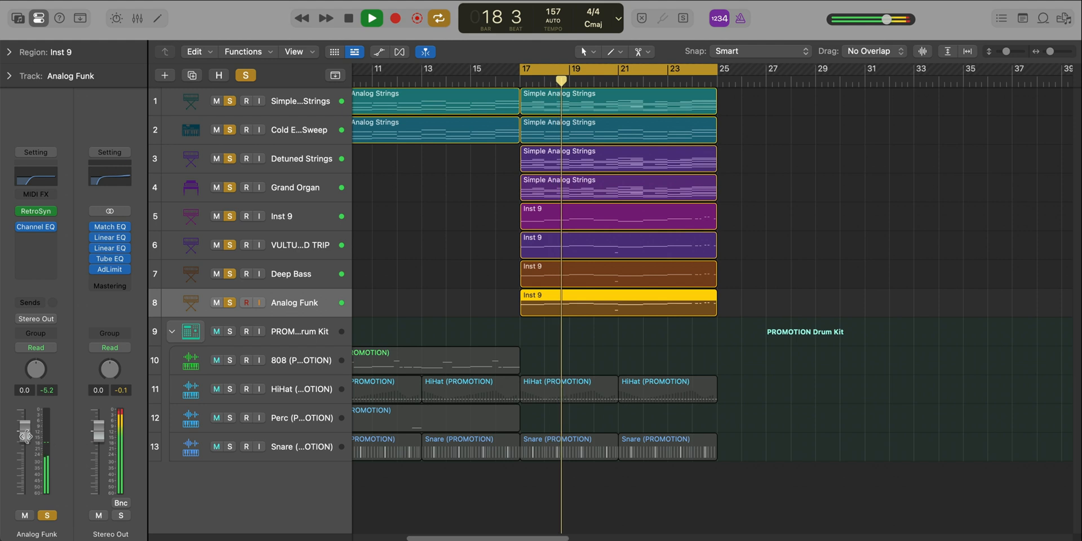
pyautogui.moveTo(26, 437); pyautogui.dragTo(25, 439)
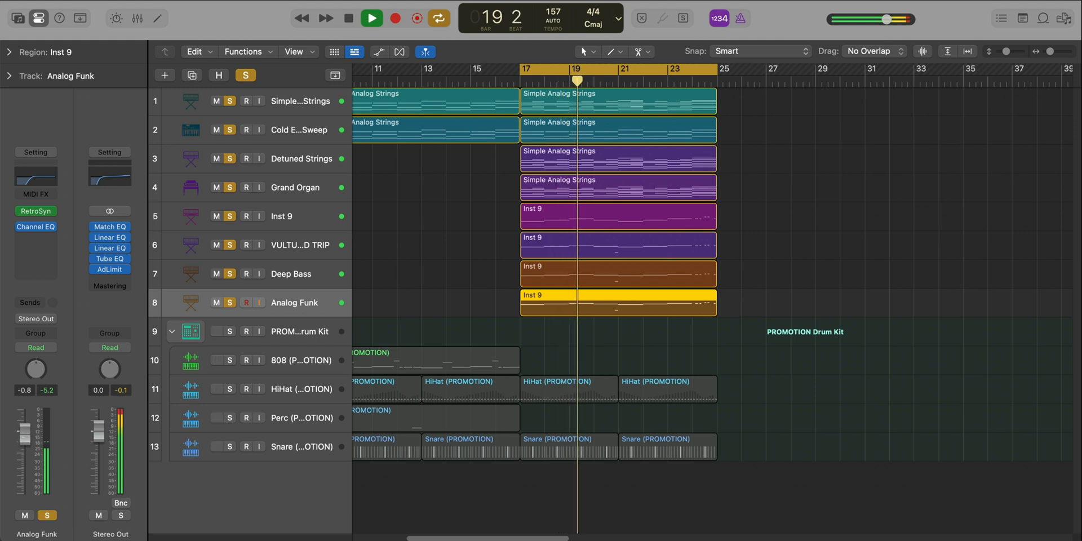
pyautogui.click(216, 304)
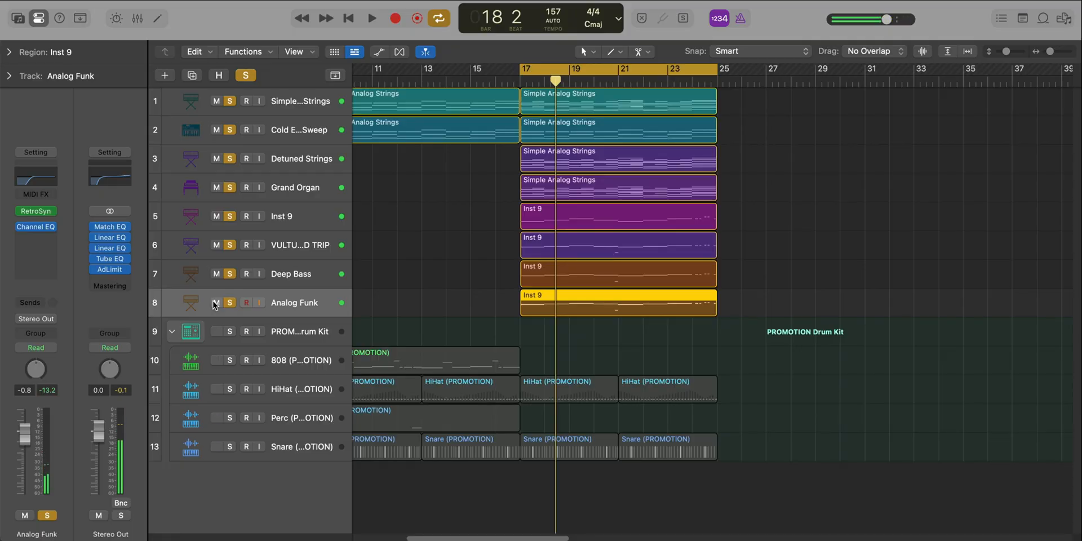
# Create one software instrument track below Analog Funk and load a stereo Retro Synth on it
pyautogui.click(163, 75)
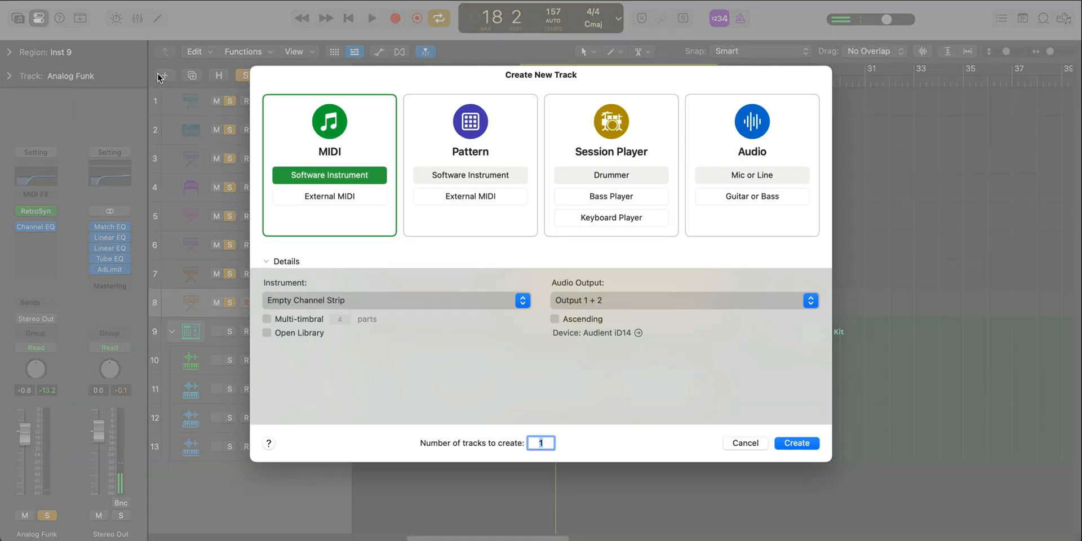
pyautogui.press('Return')
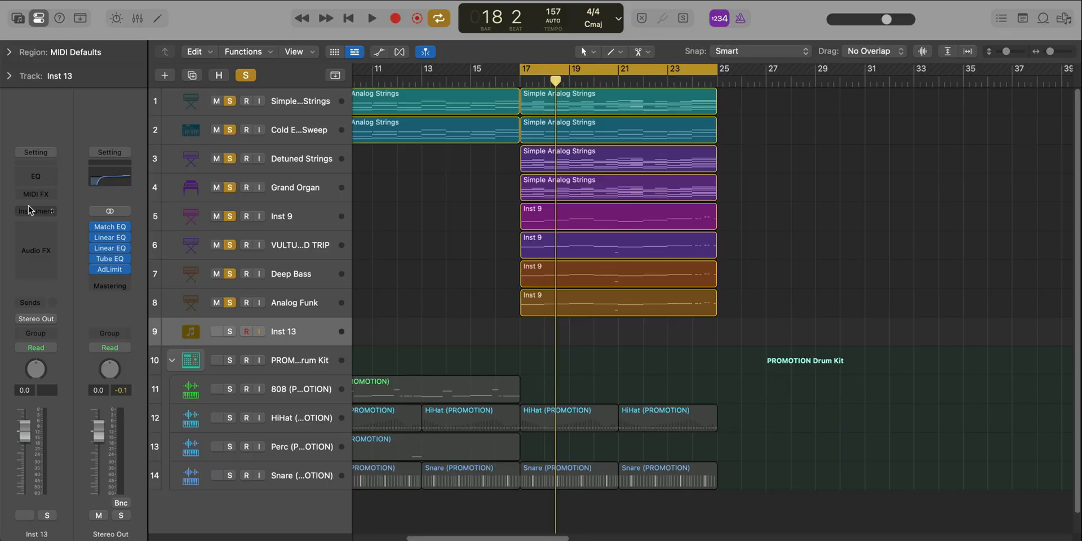
pyautogui.click(35, 172)
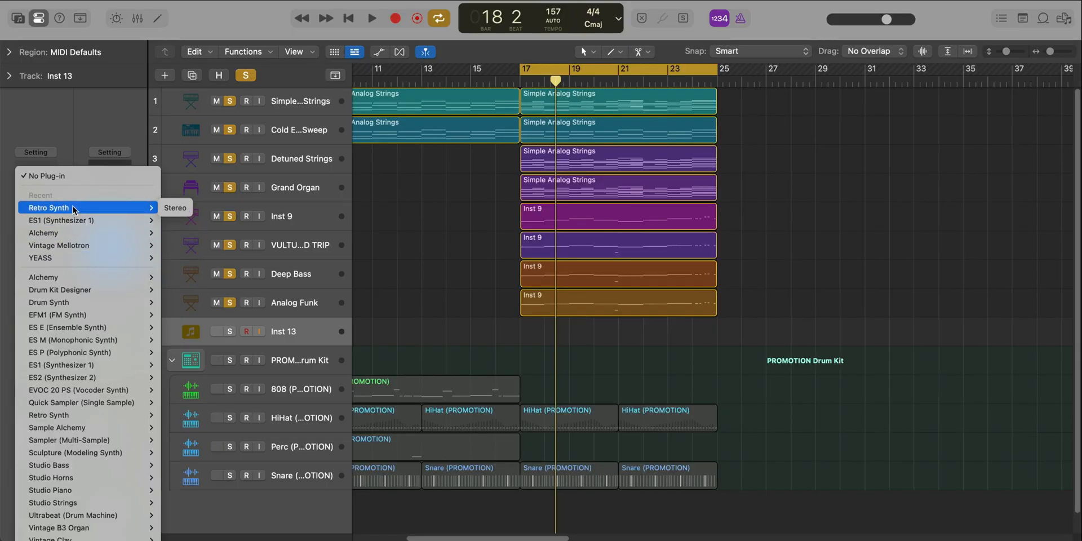
pyautogui.click(172, 207)
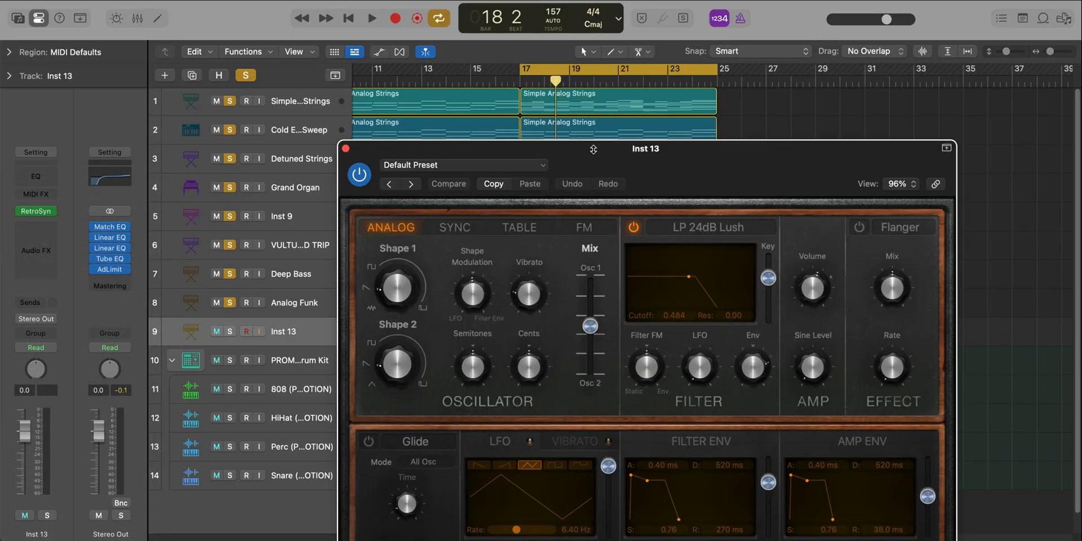
# Load the Detuned Bass synth bass preset in Inst 13's Retro Synth and close the plug-in
pyautogui.moveTo(594, 148); pyautogui.dragTo(498, 42)
pyautogui.click(369, 57)
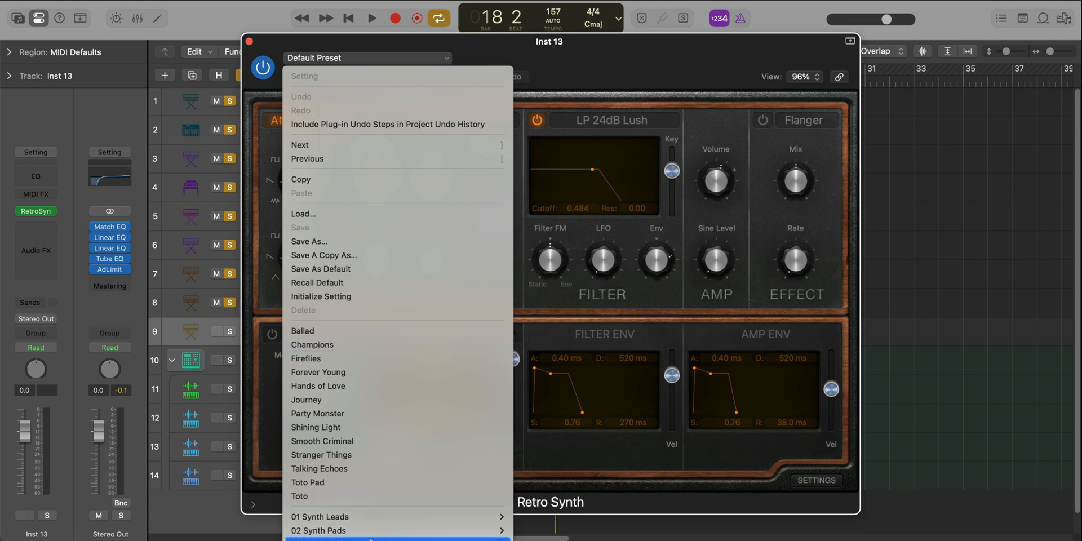
pyautogui.moveTo(371, 539)
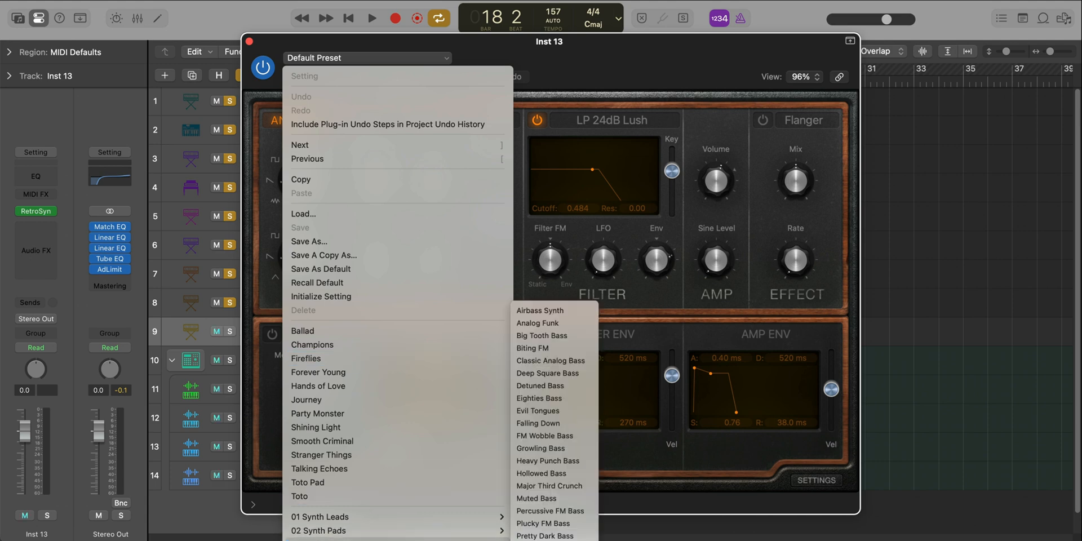
pyautogui.click(563, 385)
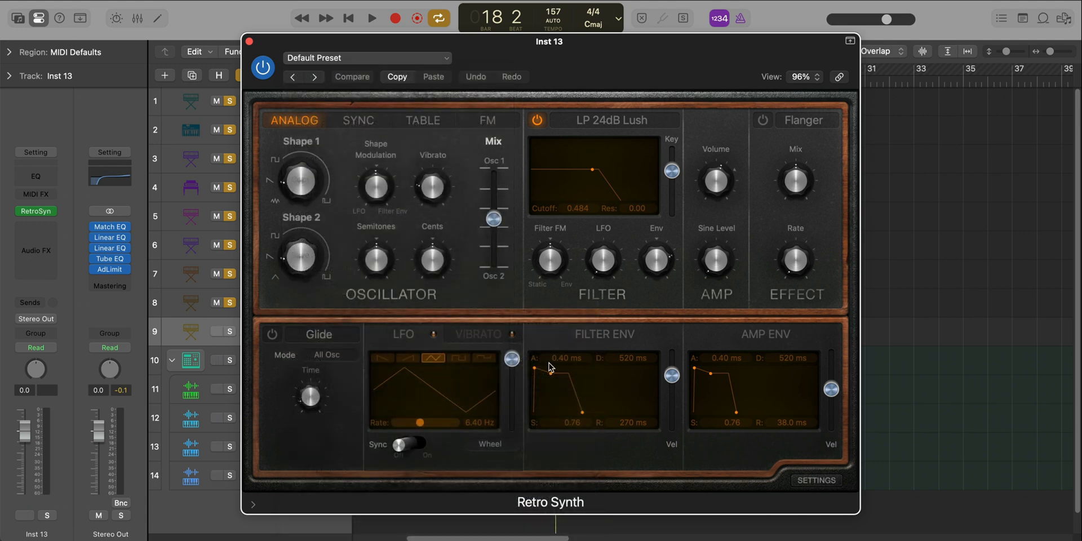
pyautogui.click(250, 41)
# Copy the Analog Funk region to the Detuned Bass track, solo that track and play the copy in the Piano Roll
pyautogui.moveTo(606, 312); pyautogui.dragTo(603, 323)
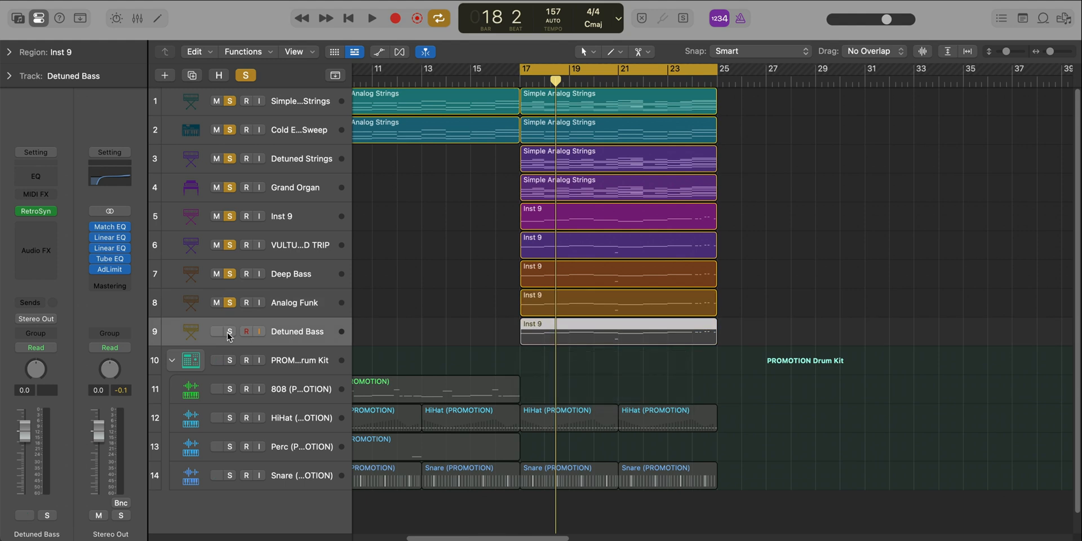
pyautogui.click(229, 334)
pyautogui.press('space')
pyautogui.doubleClick(600, 330)
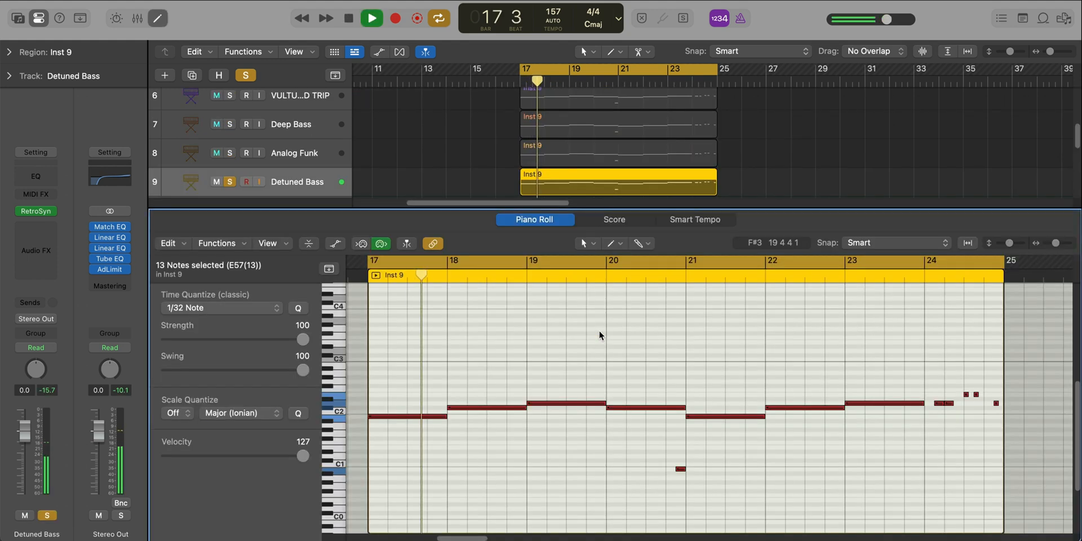
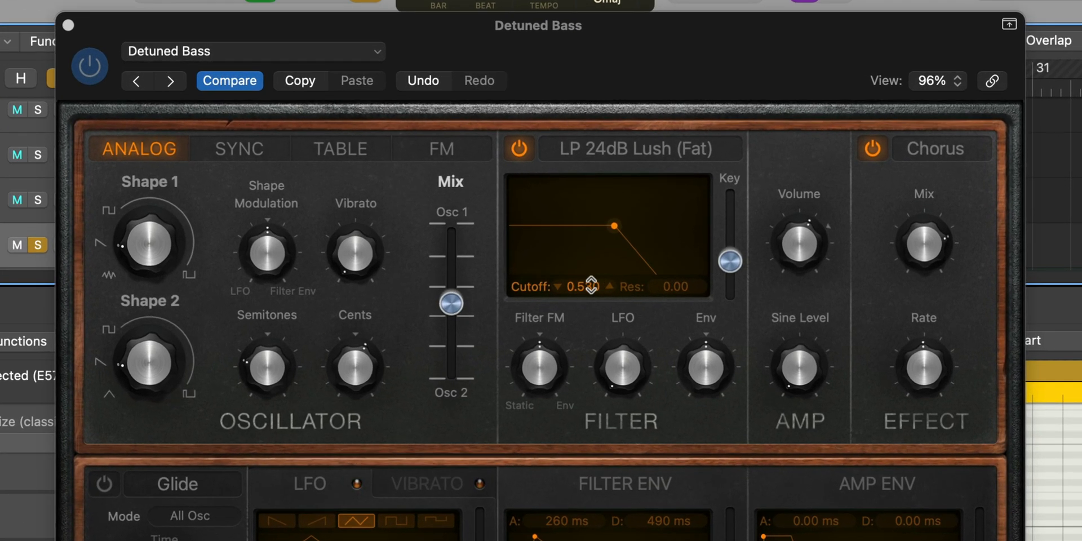
# Adjust Detuned Bass's Retro Synth filter cutoff and set its Channel EQ low cut to about 83 Hz at 48 dB/Oct
pyautogui.moveTo(582, 207); pyautogui.dragTo(582, 205)
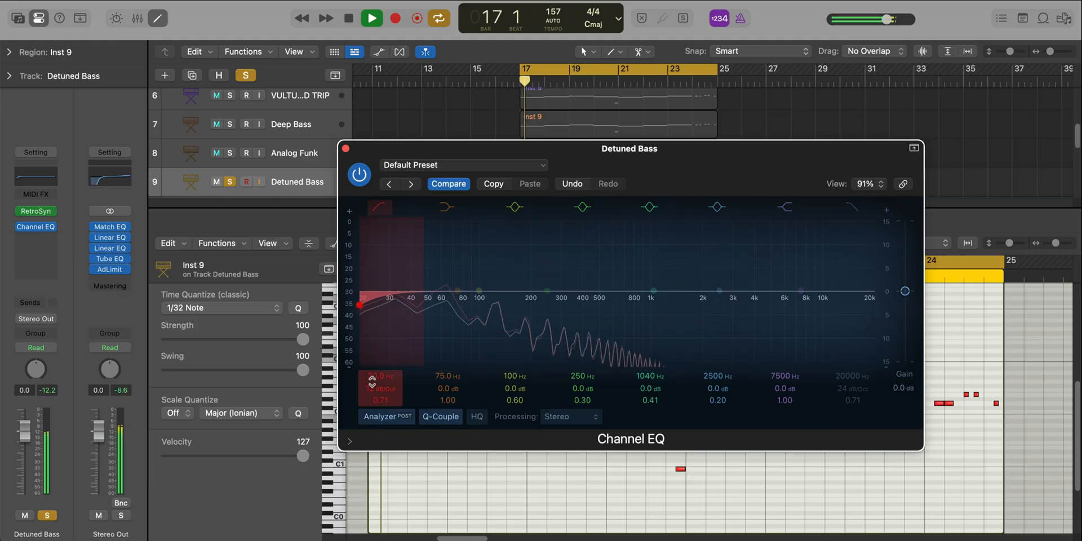
pyautogui.moveTo(372, 387); pyautogui.dragTo(380, 338)
pyautogui.press('v')
pyautogui.press('v')
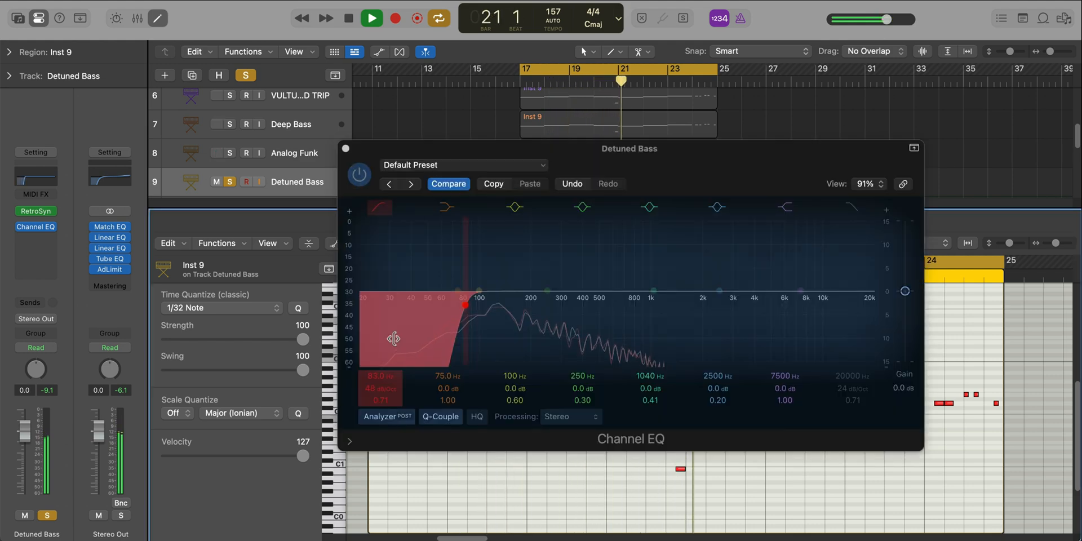
pyautogui.press('v')
# Clear the Detuned Bass solo and turn on the cycle range for bars 17 to 25
pyautogui.press('x')
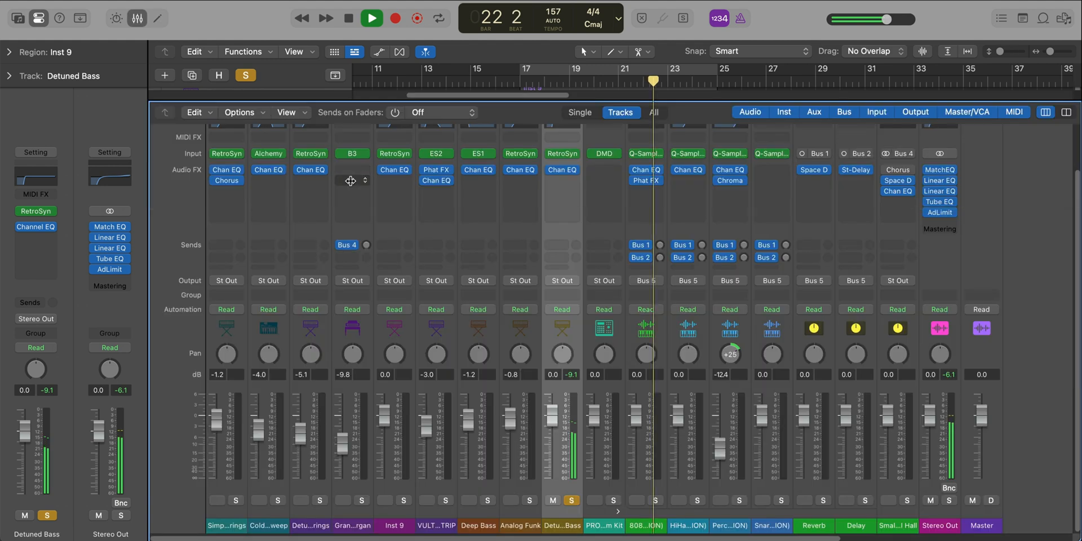
pyautogui.press('x')
pyautogui.press('s')
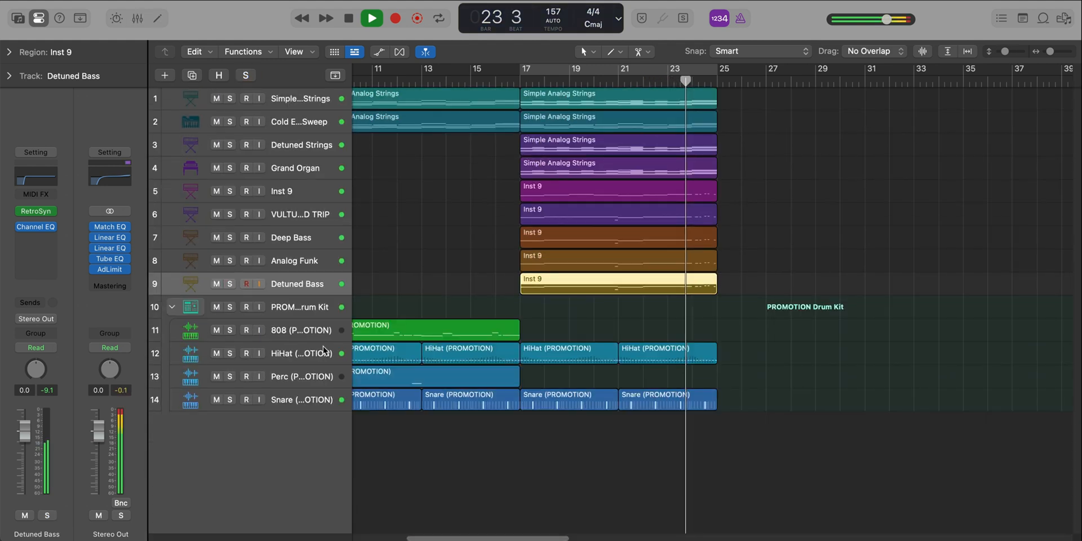
pyautogui.click(555, 72)
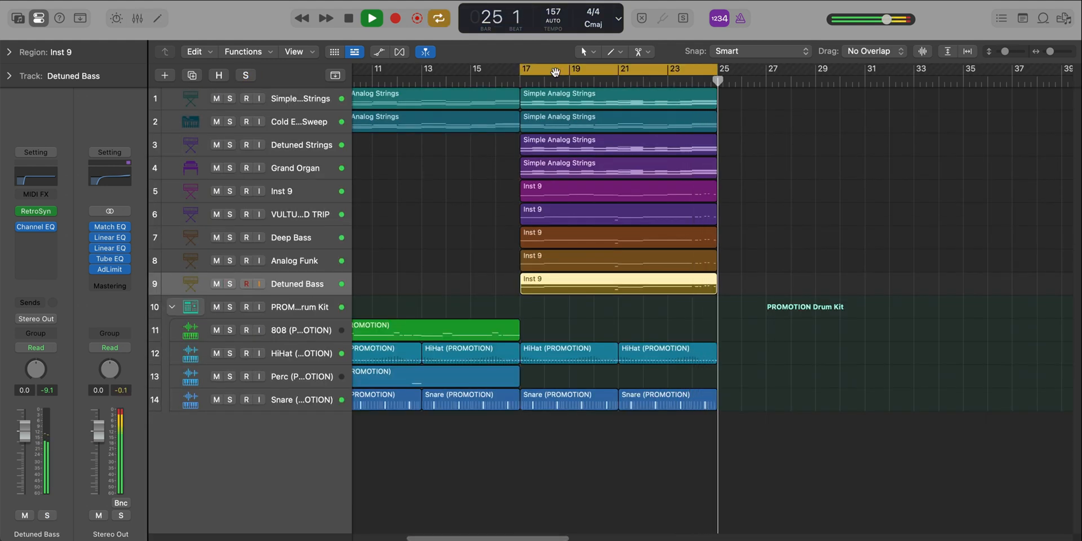
# Solo tracks 1 to 9 and compare the mix with the four bass tracks, VULTURES 2 to Detuned Bass, muted and unmuted
pyautogui.click(312, 99)
pyautogui.keyDown('shift'); pyautogui.click(297, 284); pyautogui.keyUp('shift')
pyautogui.press('s')
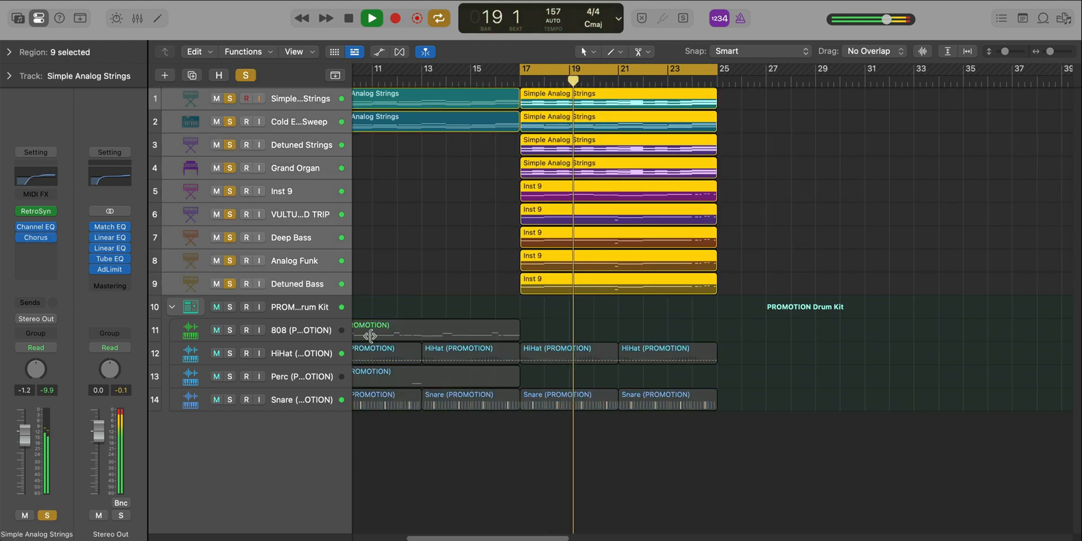
pyautogui.scroll(3, 393, 342)
pyautogui.scroll(2, 393, 347)
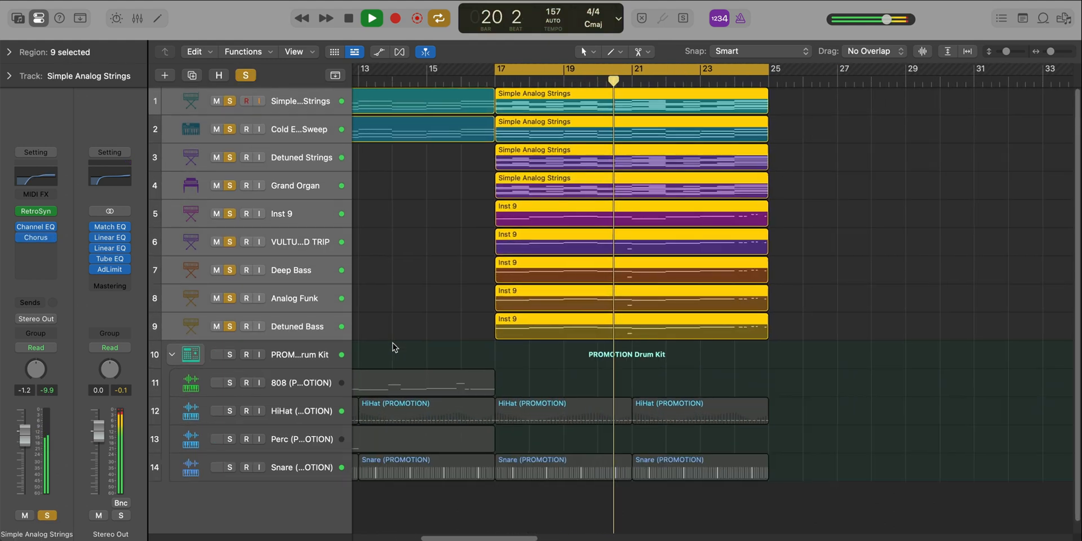
pyautogui.click(306, 326)
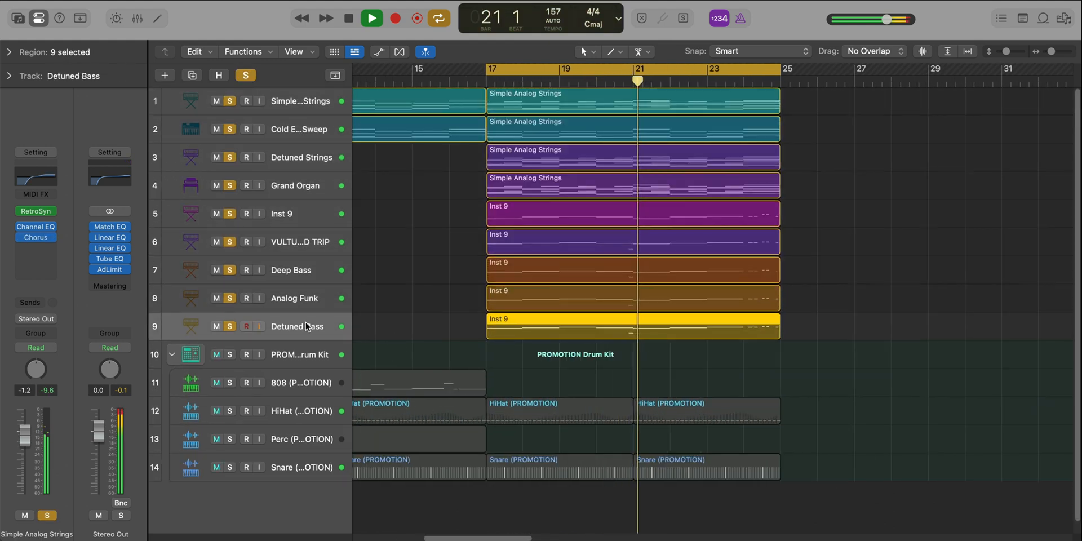
pyautogui.keyDown('shift'); pyautogui.click(290, 247); pyautogui.keyUp('shift')
pyautogui.click(218, 242)
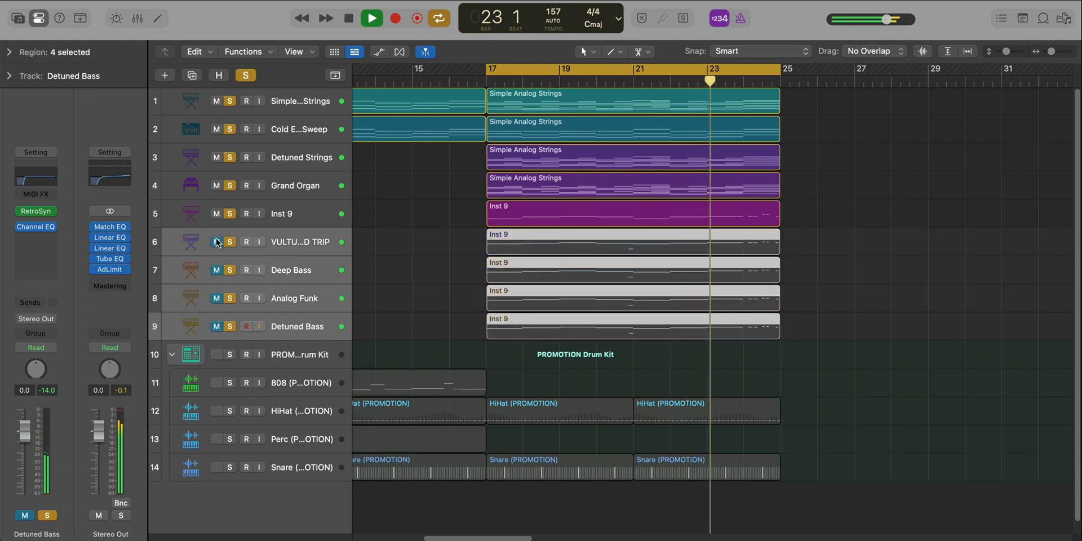
pyautogui.click(217, 242)
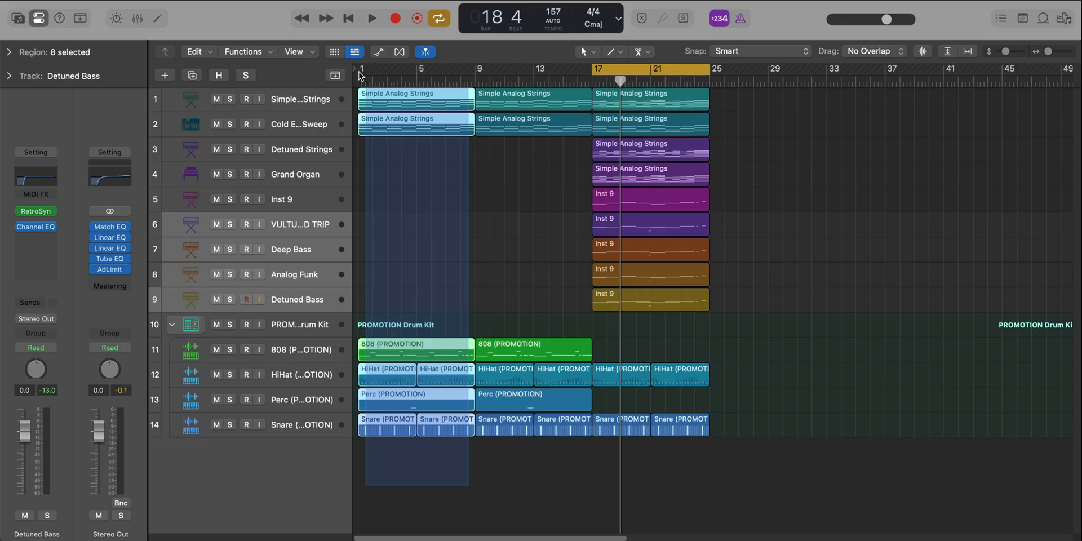
# Copy the regions of the first eight-bar section to bar 25 and move the cycle range to bars 25 to 33
pyautogui.moveTo(417, 102); pyautogui.dragTo(768, 108)
pyautogui.moveTo(675, 71); pyautogui.dragTo(792, 71)
# Create an empty MIDI region on the Detuned Bass track spanning bars 25 to 33 and start playback
pyautogui.click(717, 292)
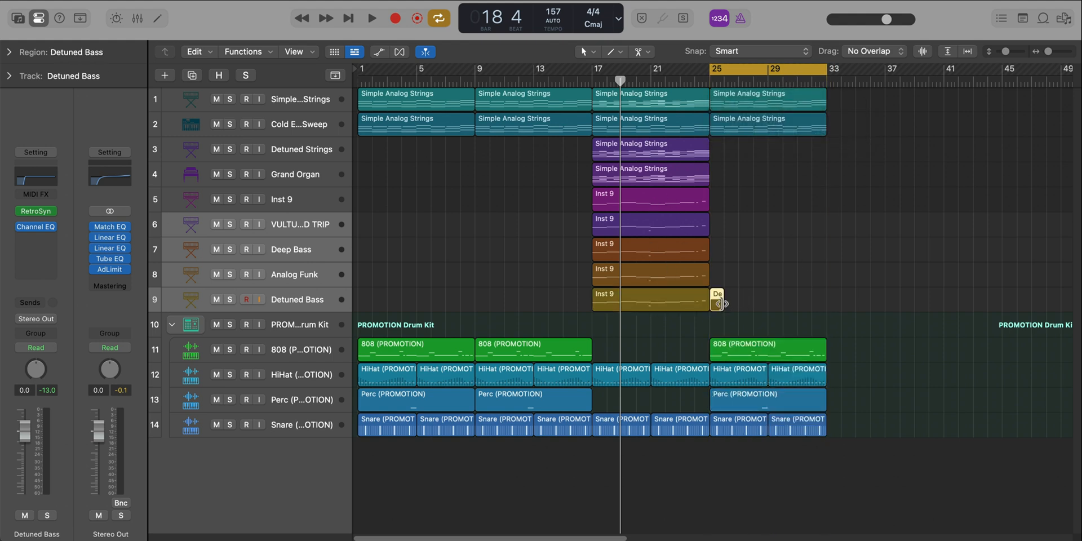
pyautogui.moveTo(718, 303); pyautogui.dragTo(826, 304)
pyautogui.press('space')
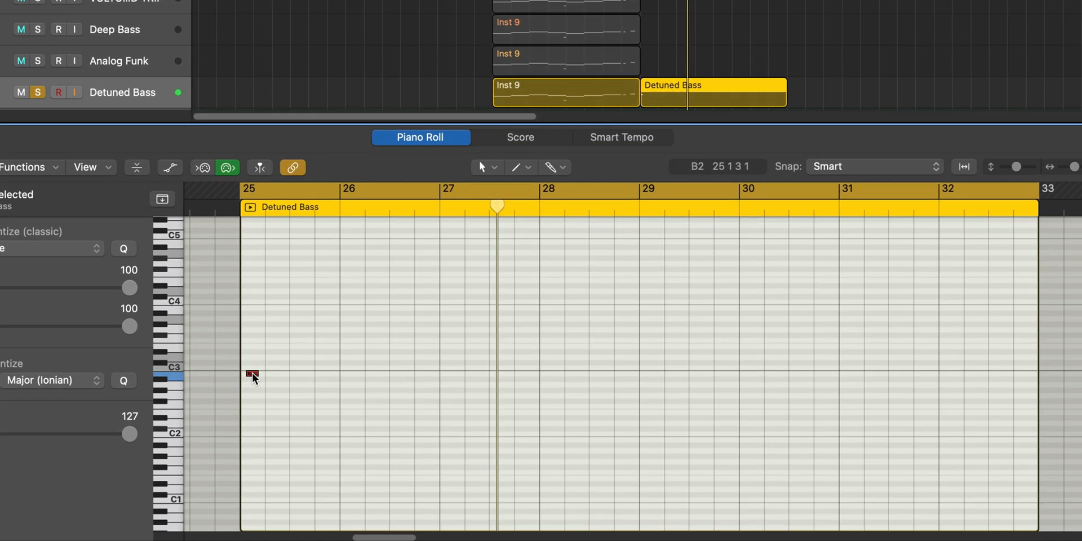
# Draw one-bar notes B2, C#3, D3 and C#3 from bar 25 in the Detuned Bass region and repeat them from bar 29
pyautogui.moveTo(251, 374)
pyautogui.mouseDown()
pyautogui.moveTo(147, 357)
pyautogui.moveTo(258, 367)
pyautogui.mouseUp()
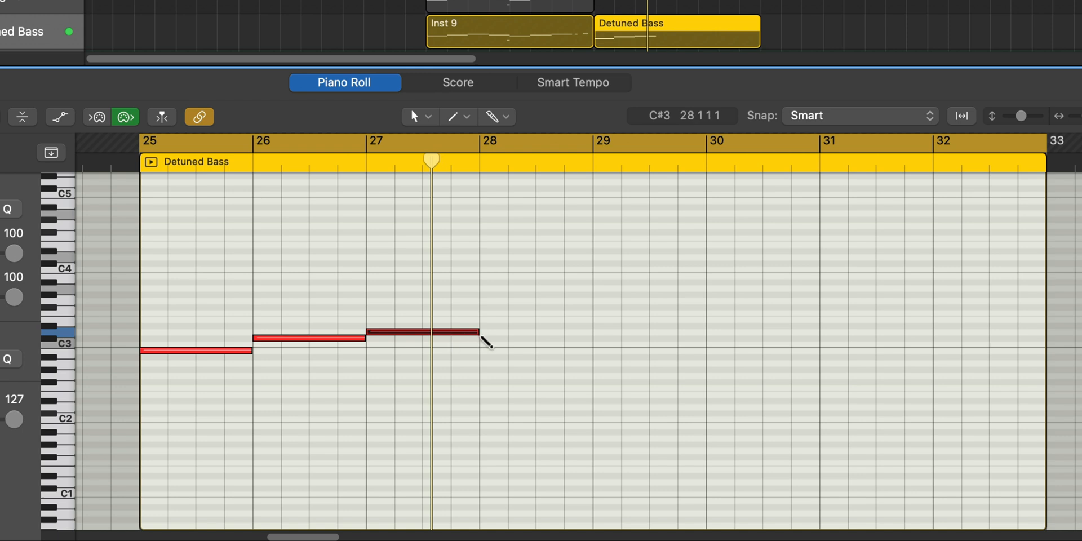
pyautogui.moveTo(672, 402); pyautogui.dragTo(145, 302)
pyautogui.press('super+r')
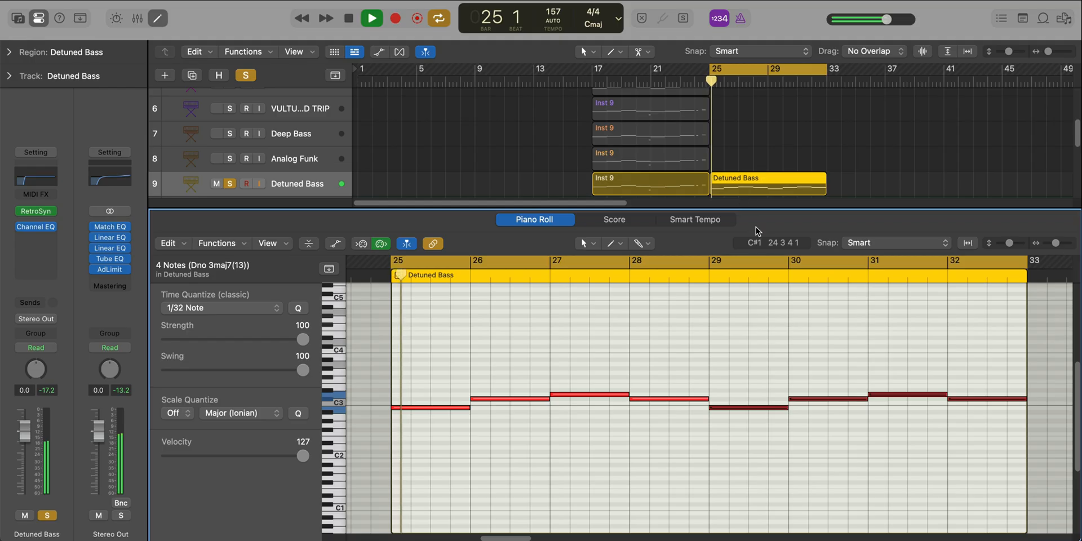
# Raise the bar 32 note of the Detuned Bass region to E3 and turn off the solo to hear the full section
pyautogui.click(986, 425)
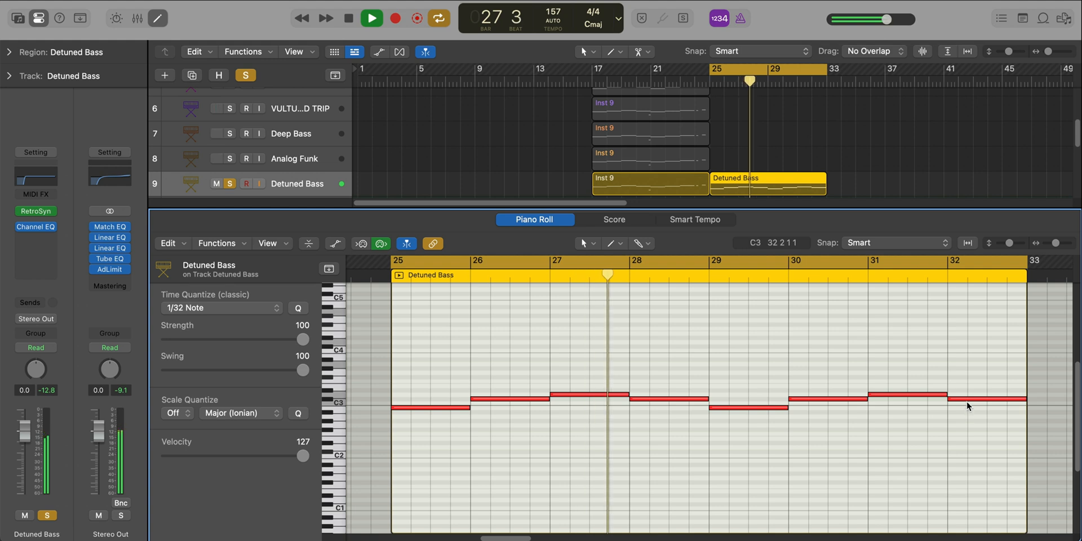
pyautogui.moveTo(967, 399); pyautogui.dragTo(967, 387)
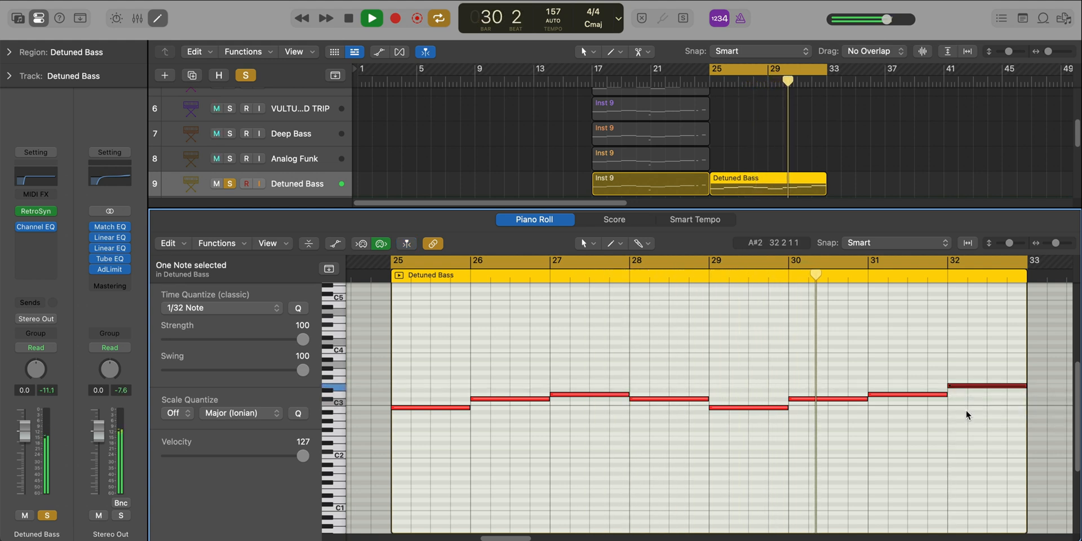
pyautogui.press('e')
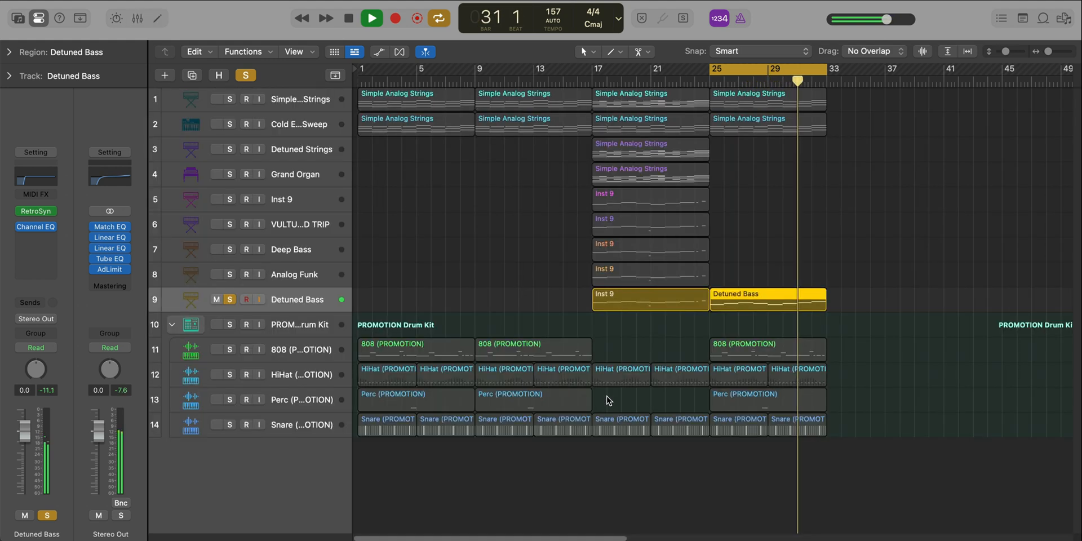
pyautogui.click(229, 299)
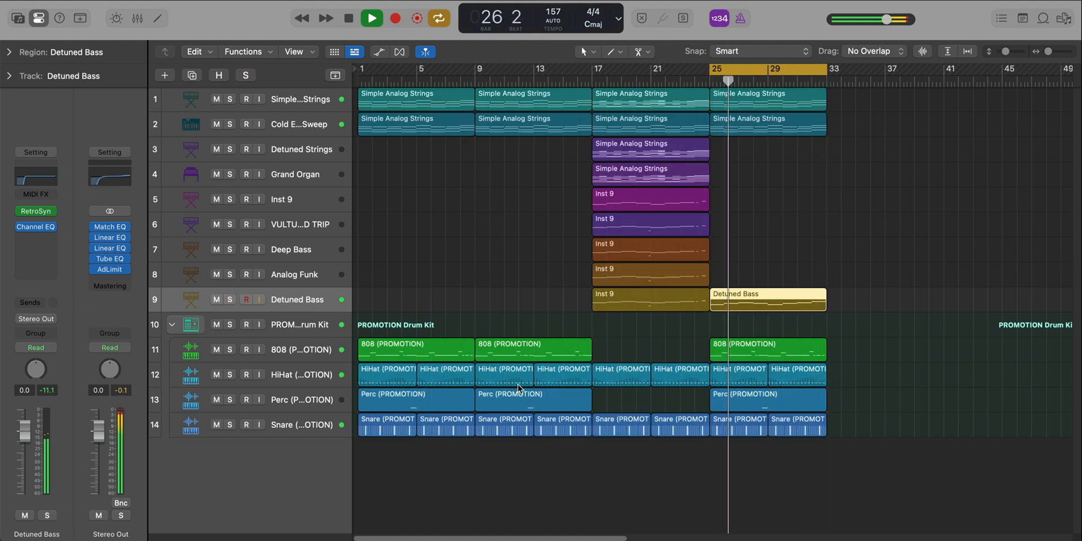
# Copy the strings, sweep and drum regions of the first eight-bar section to bar 33 and move the cycle range to bars 33 to 41
pyautogui.scroll(-2, 519, 389)
pyautogui.scroll(-2, 519, 387)
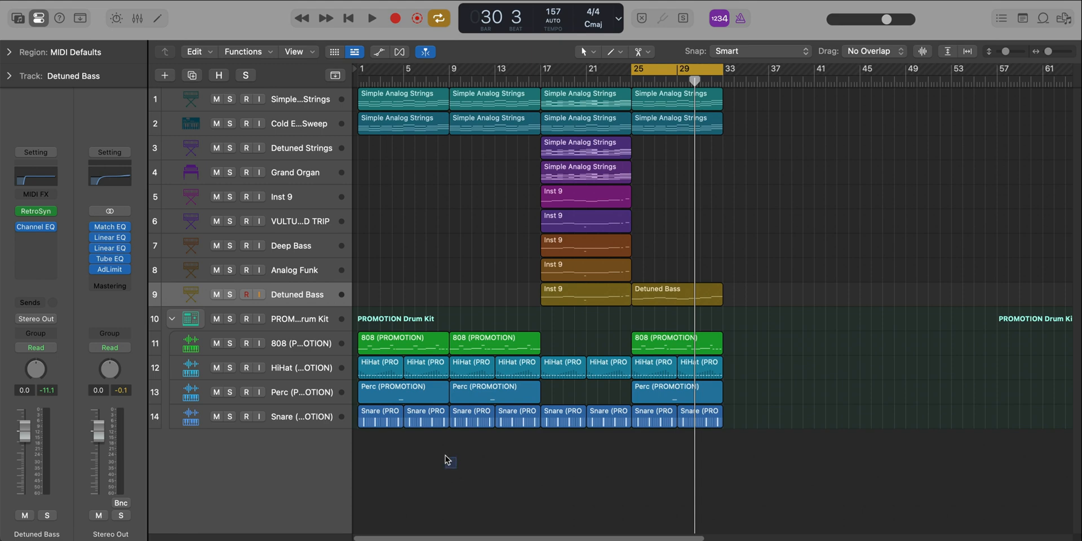
pyautogui.moveTo(417, 367); pyautogui.dragTo(758, 110)
pyautogui.press('c')
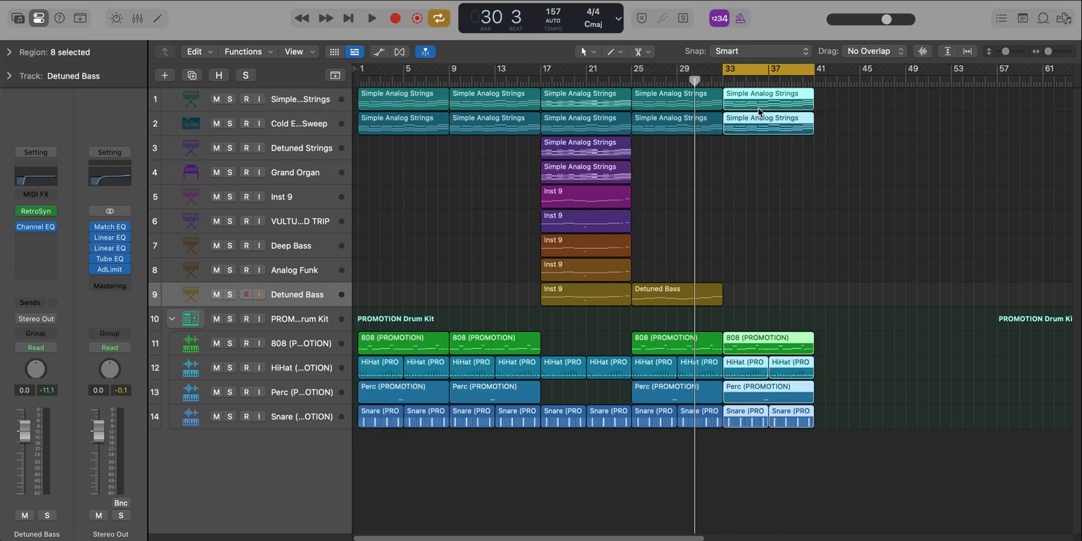
# Add a software instrument track below Detuned Bass with Alchemy and load its Harpsichord-Open preset
pyautogui.click(164, 76)
pyautogui.press('Return')
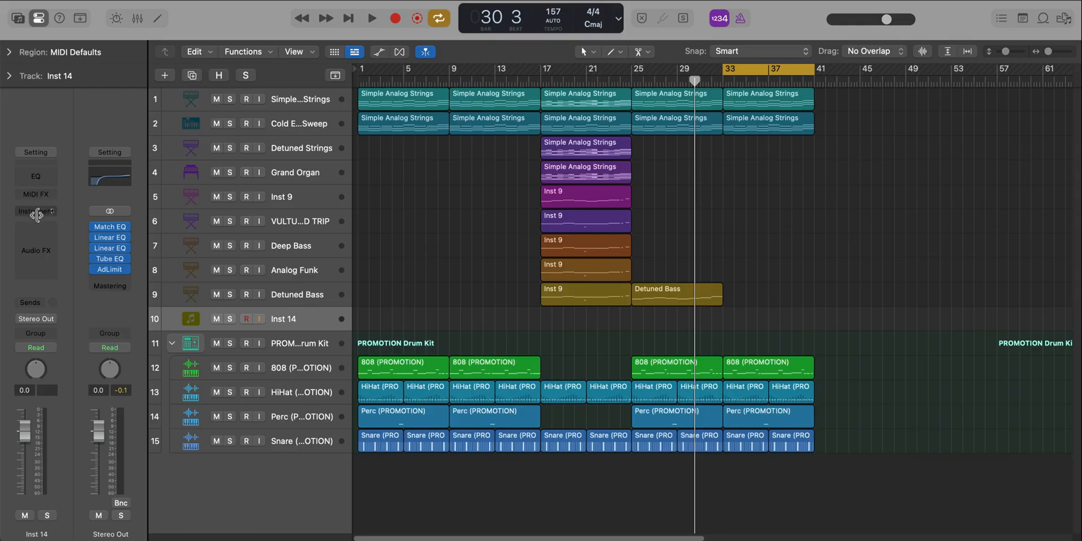
pyautogui.click(36, 212)
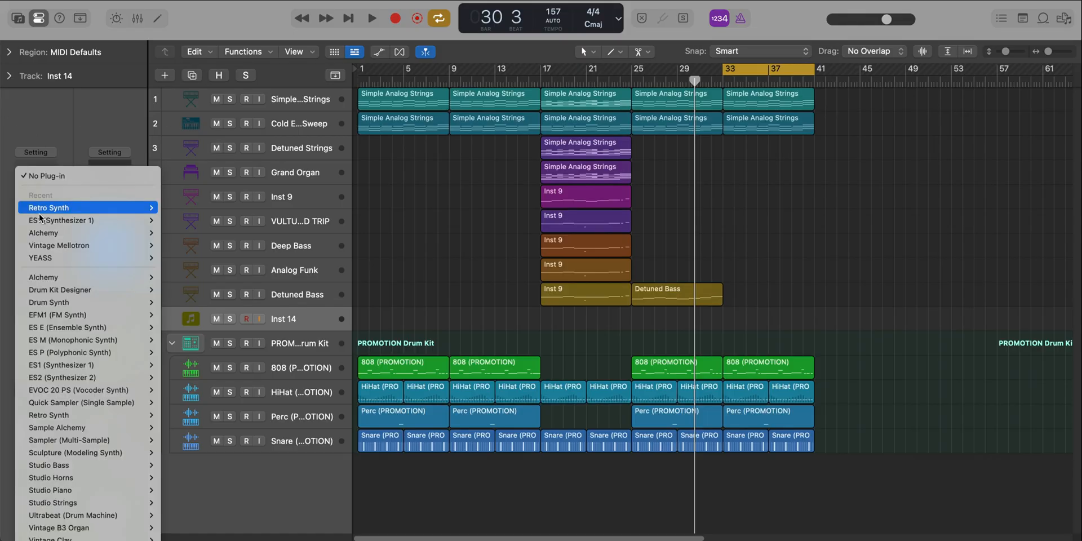
pyautogui.moveTo(60, 235)
pyautogui.click(171, 234)
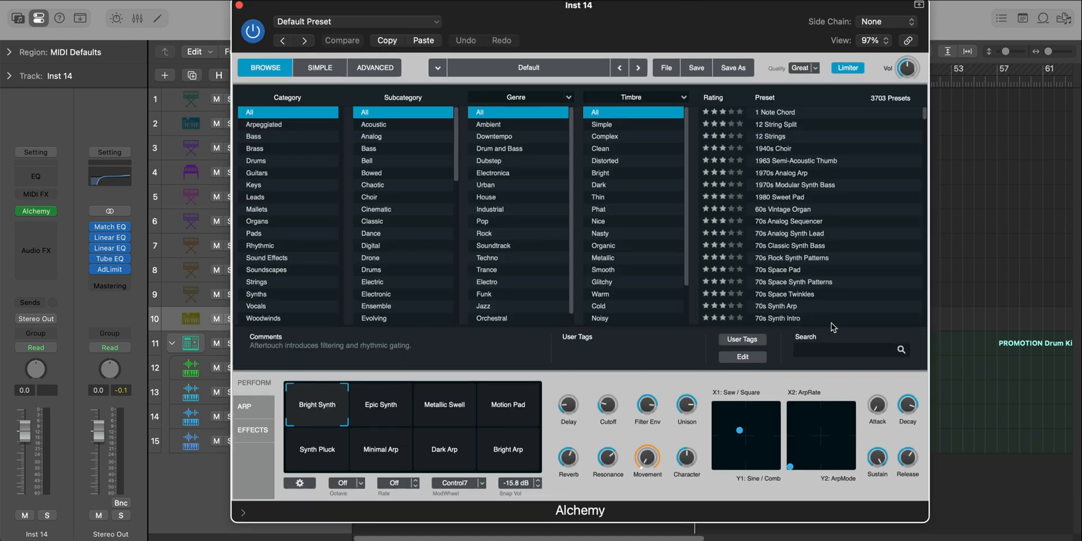
pyautogui.click(843, 350)
pyautogui.write('harpsi')
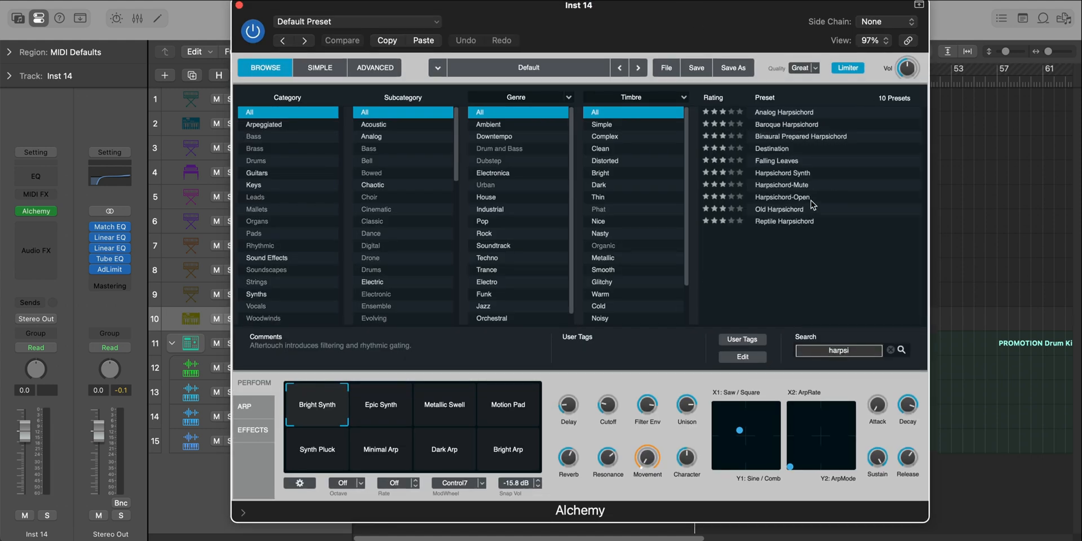
pyautogui.click(811, 198)
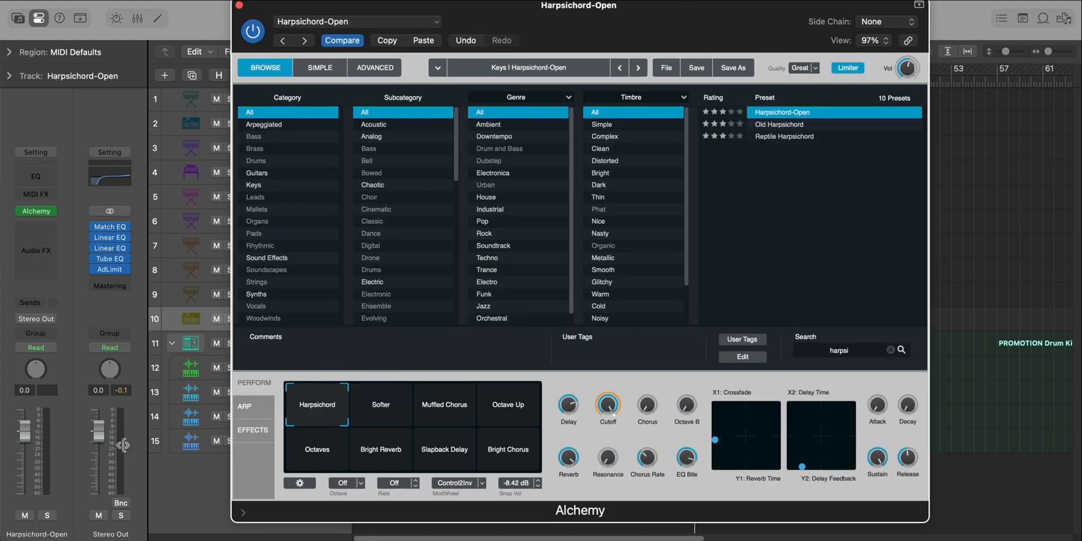
# Draw a descending melody of D3, D3, C#3, B2 and A2 across bars 39 and 40 in a Harpsichord-Open region
pyautogui.moveTo(308, 402); pyautogui.dragTo(548, 383)
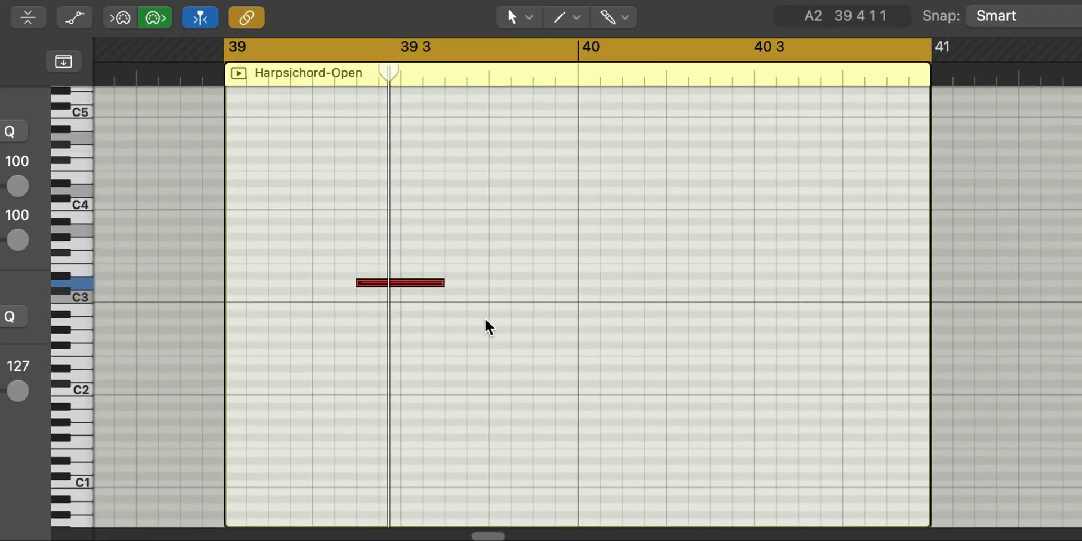
pyautogui.keyDown('super'); pyautogui.click(448, 275); pyautogui.keyUp('super')
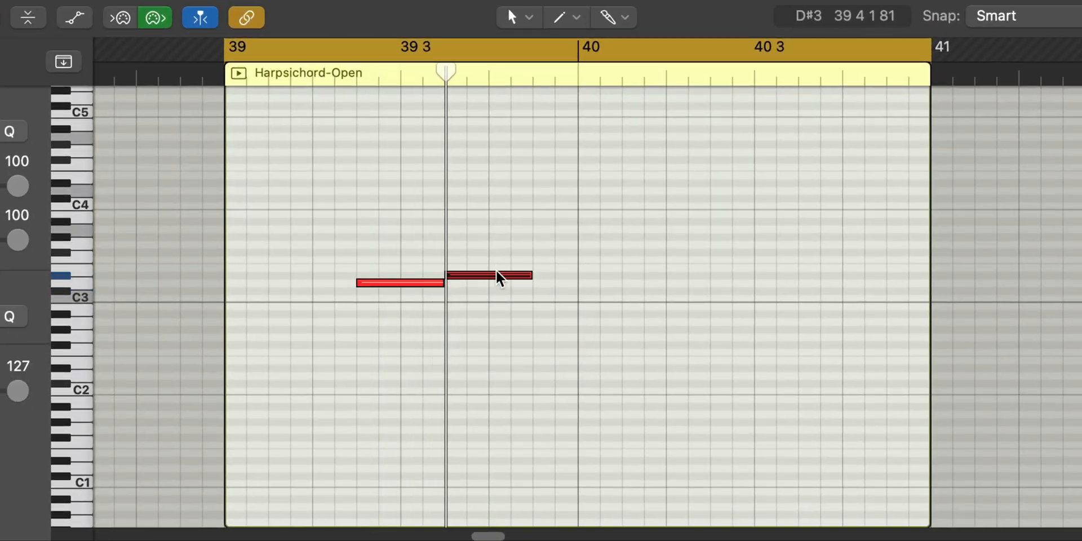
pyautogui.moveTo(500, 275); pyautogui.dragTo(577, 294)
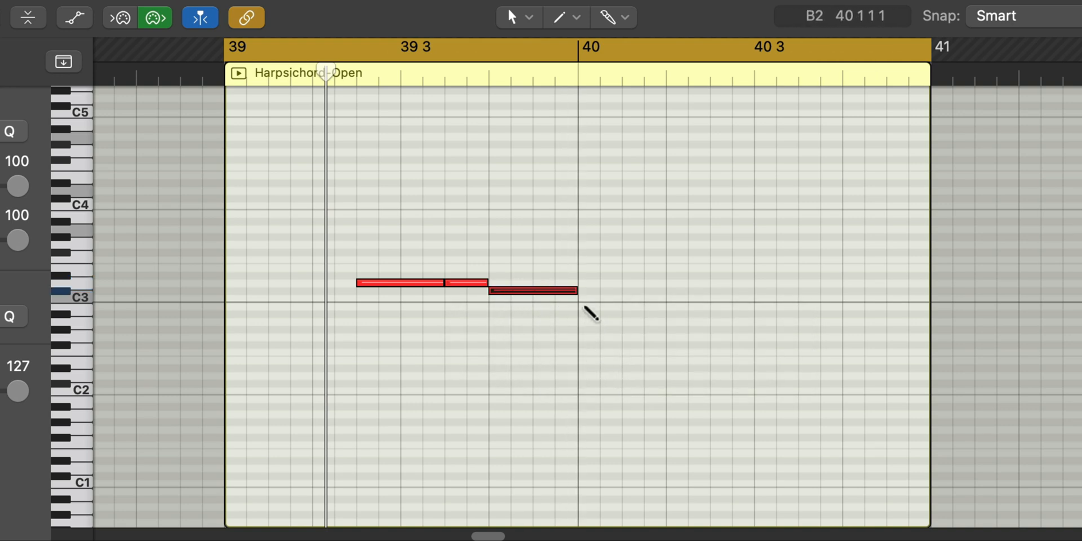
pyautogui.click(584, 307)
pyautogui.press('space')
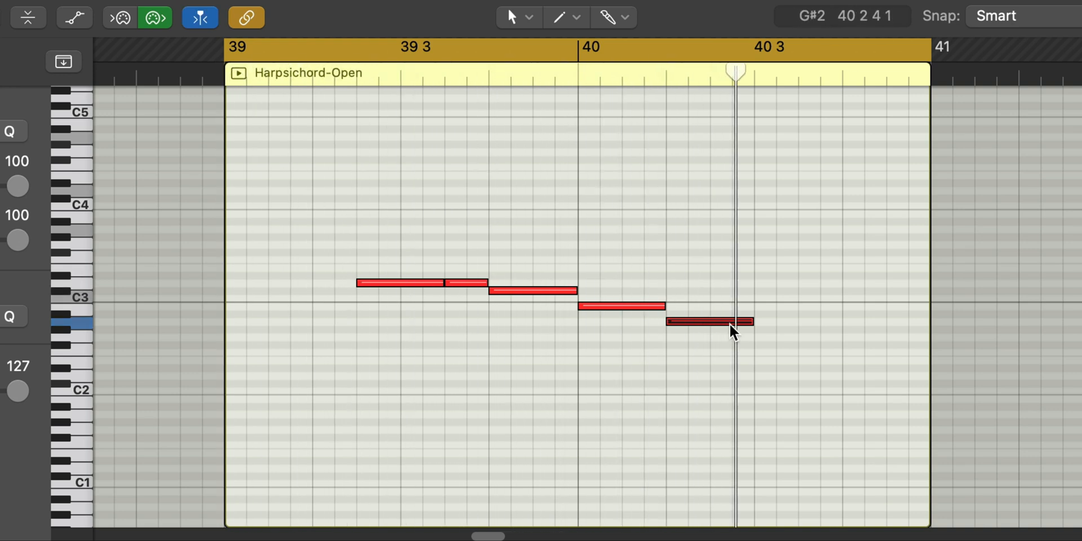
# Shift the A2 note half a beat later, lengthen the B2 note to meet it, and extend A2 to bar 41
pyautogui.press('space')
pyautogui.press('space')
pyautogui.moveTo(709, 328); pyautogui.dragTo(754, 328)
pyautogui.moveTo(662, 302); pyautogui.dragTo(709, 304)
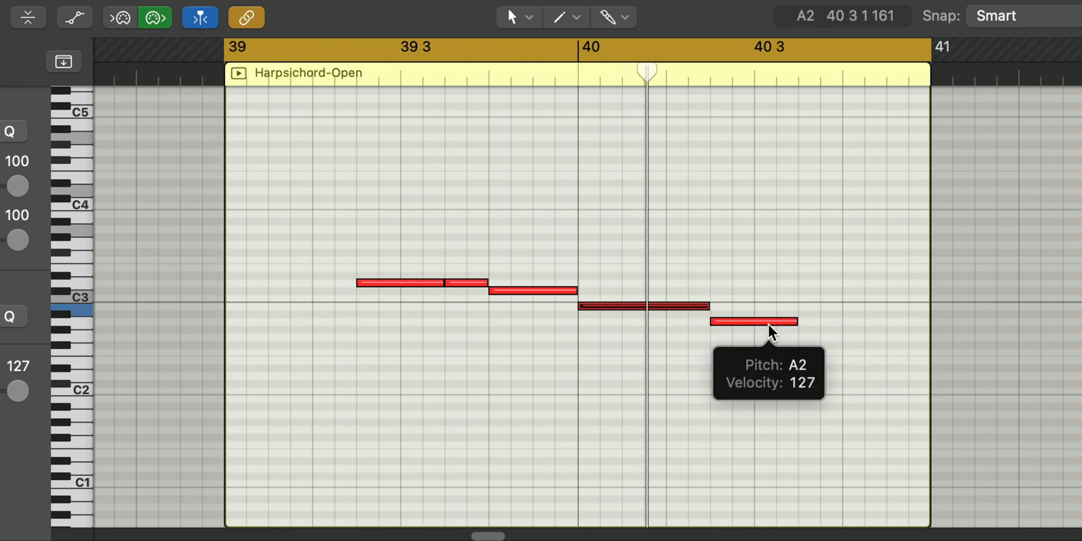
pyautogui.moveTo(799, 330); pyautogui.dragTo(927, 338)
pyautogui.keyDown('ctrl'); pyautogui.keyDown('alt'); pyautogui.click(698, 392); pyautogui.keyUp('alt'); pyautogui.keyUp('ctrl')
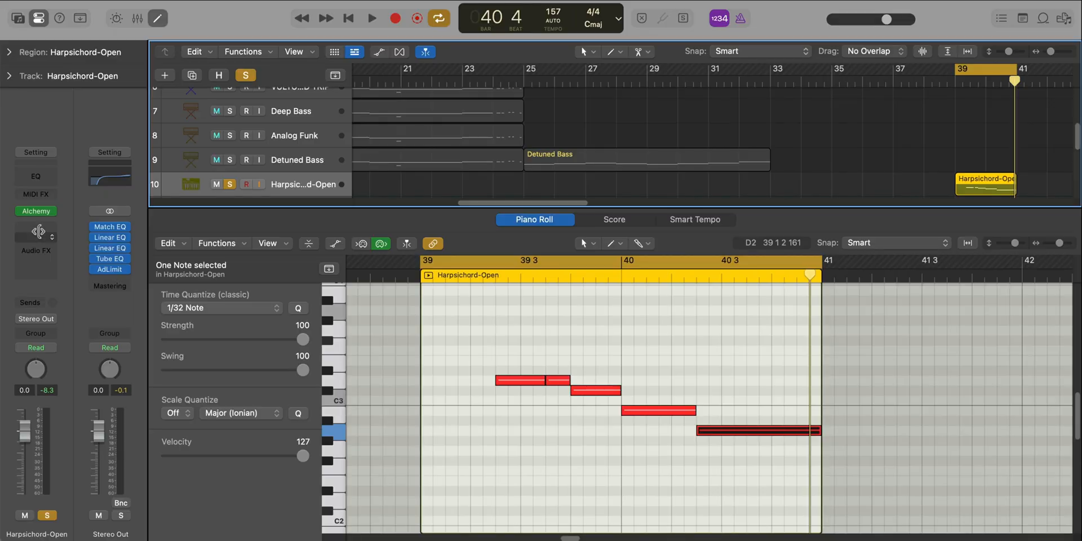
# Add an Echo to the Harpsichord-Open track with a 1/4 note delay, 26 % feedback, 100 % dry and 15 % wet
pyautogui.click(41, 229)
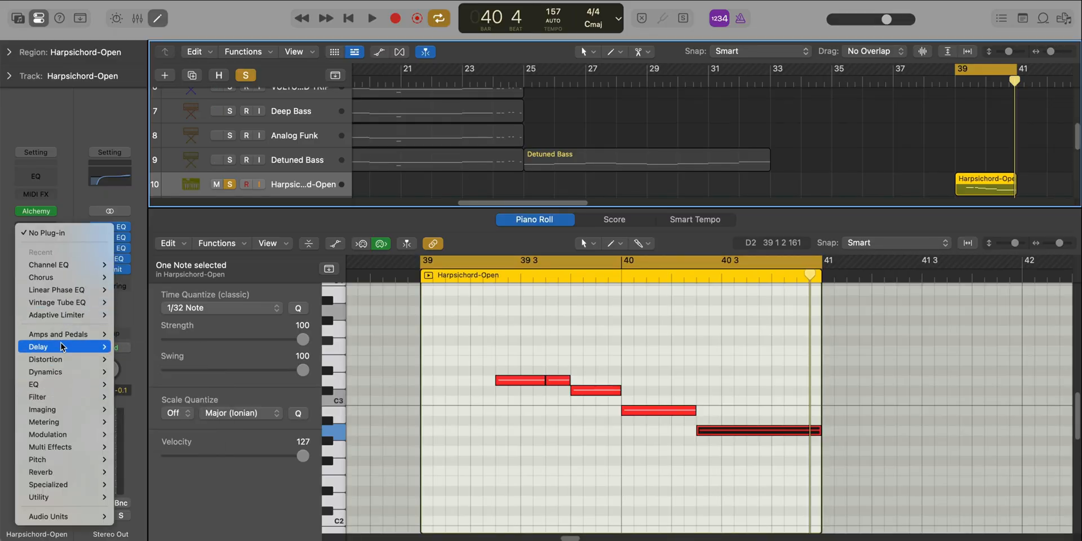
pyautogui.moveTo(61, 345)
pyautogui.moveTo(140, 359)
pyautogui.click(209, 359)
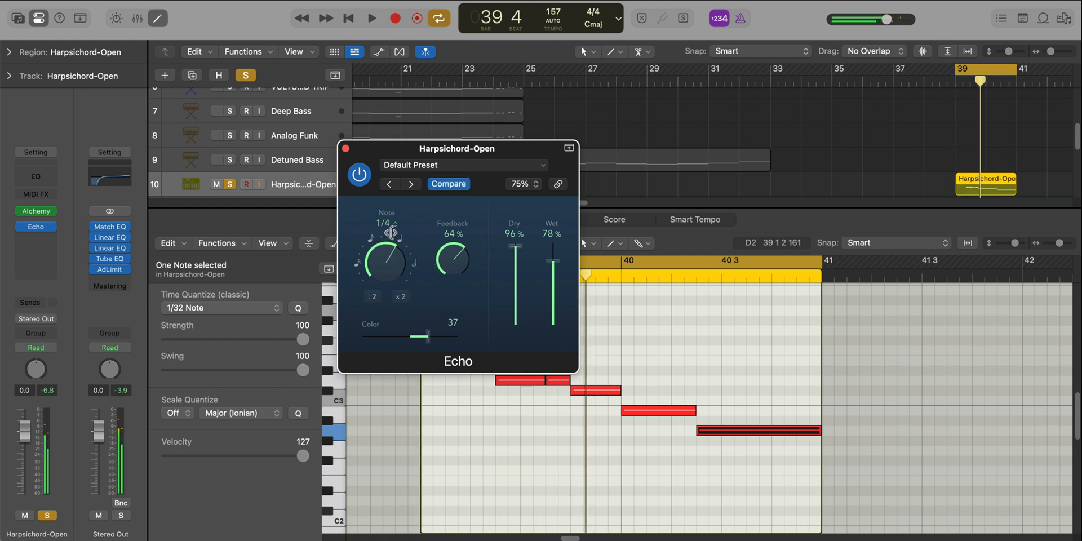
pyautogui.press('space')
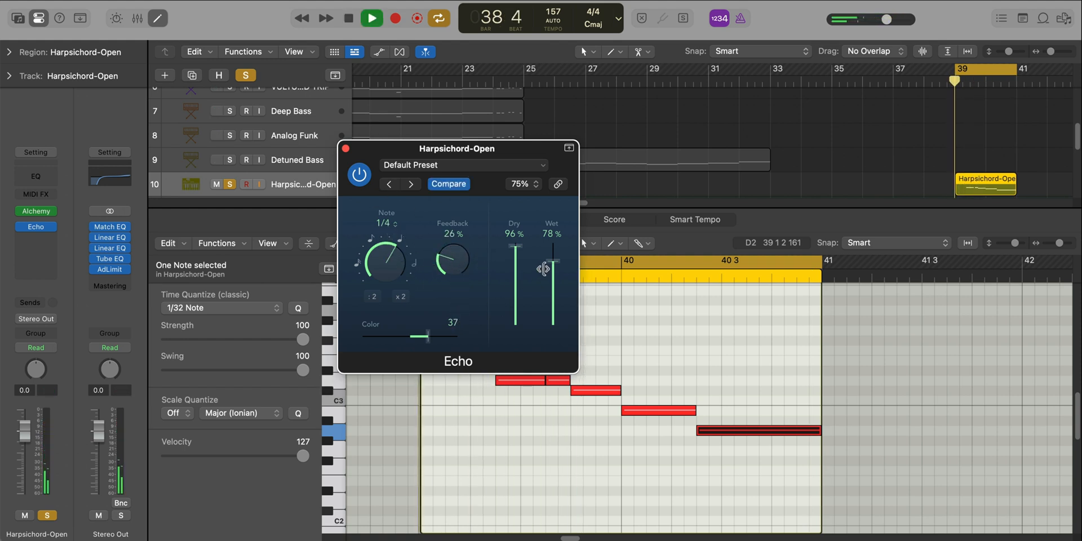
pyautogui.moveTo(515, 246); pyautogui.dragTo(515, 240)
pyautogui.moveTo(556, 267); pyautogui.dragTo(554, 298)
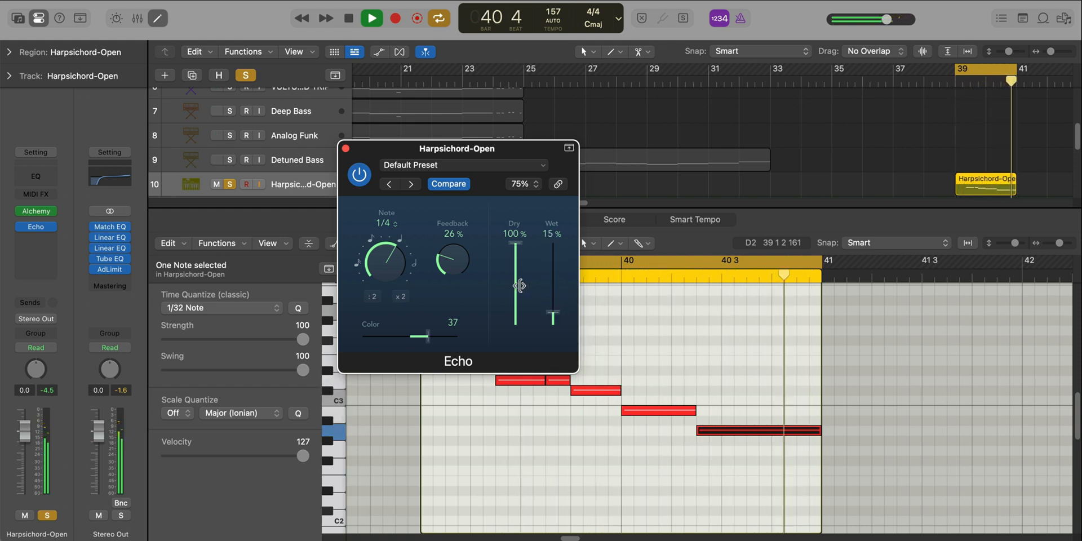
pyautogui.click(344, 149)
# Add a stereo Chorus after the Echo on the Harpsichord-Open track and listen to the melody with it
pyautogui.click(52, 226)
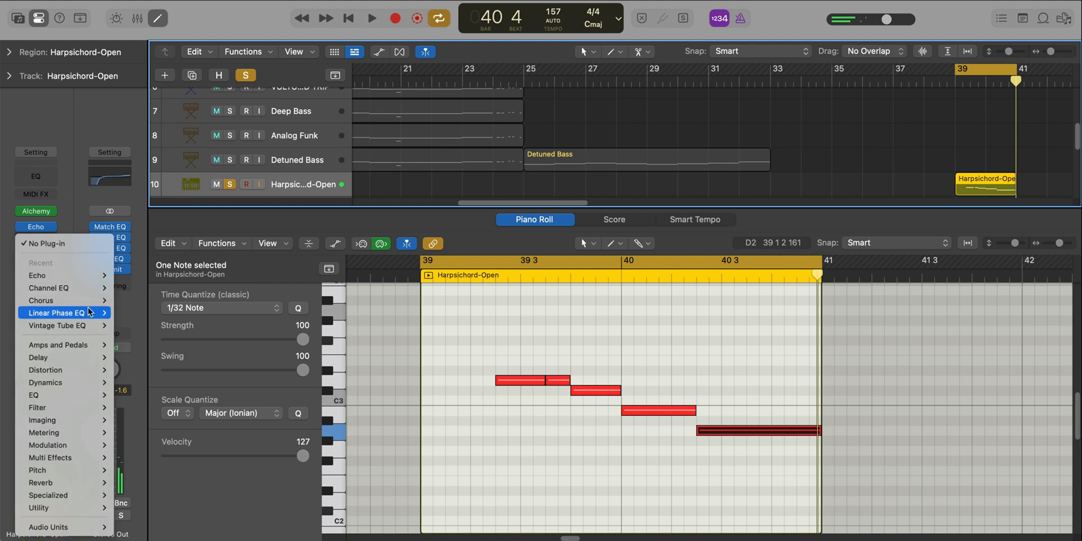
pyautogui.moveTo(62, 445)
pyautogui.moveTo(170, 448)
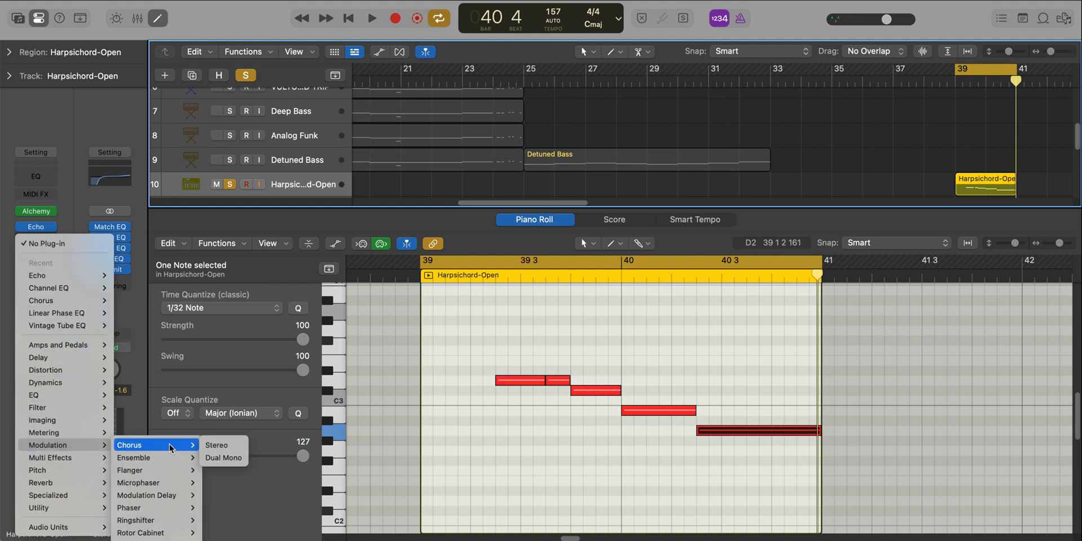
pyautogui.click(216, 445)
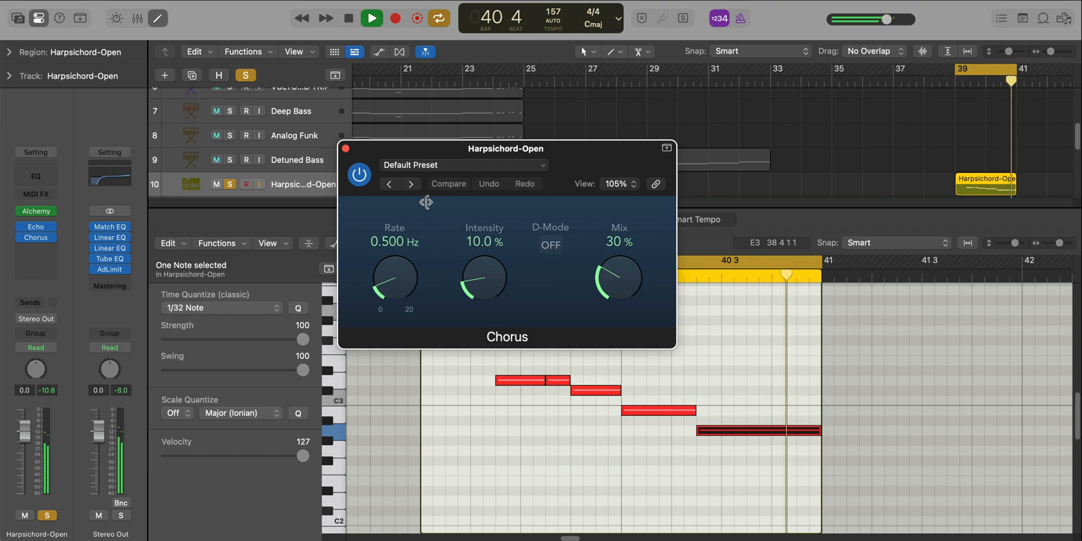
pyautogui.press('space')
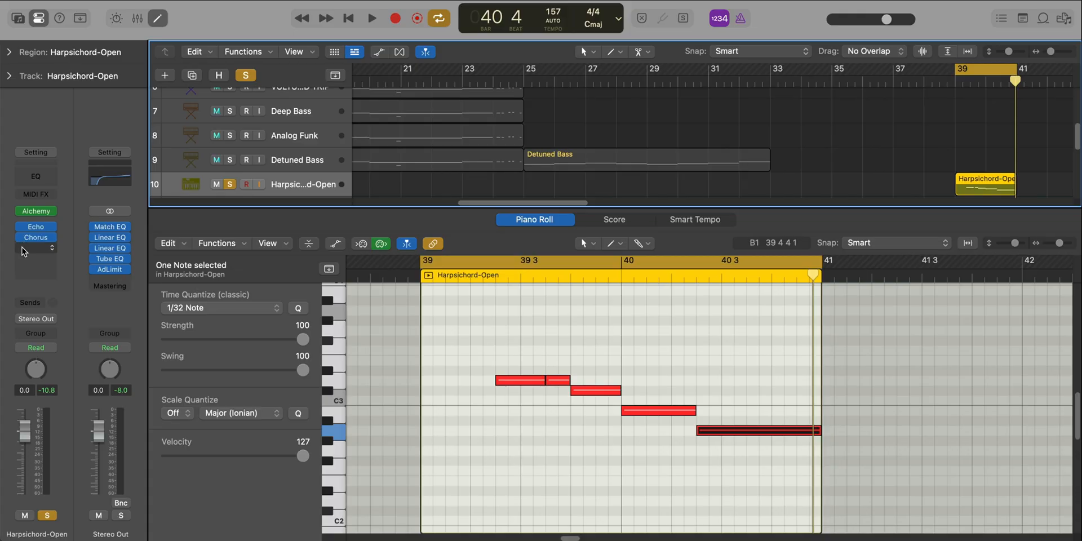
# Add ChromaVerb after the Chorus on the Harpsichord-Open track and load its Cave preset
pyautogui.click(36, 248)
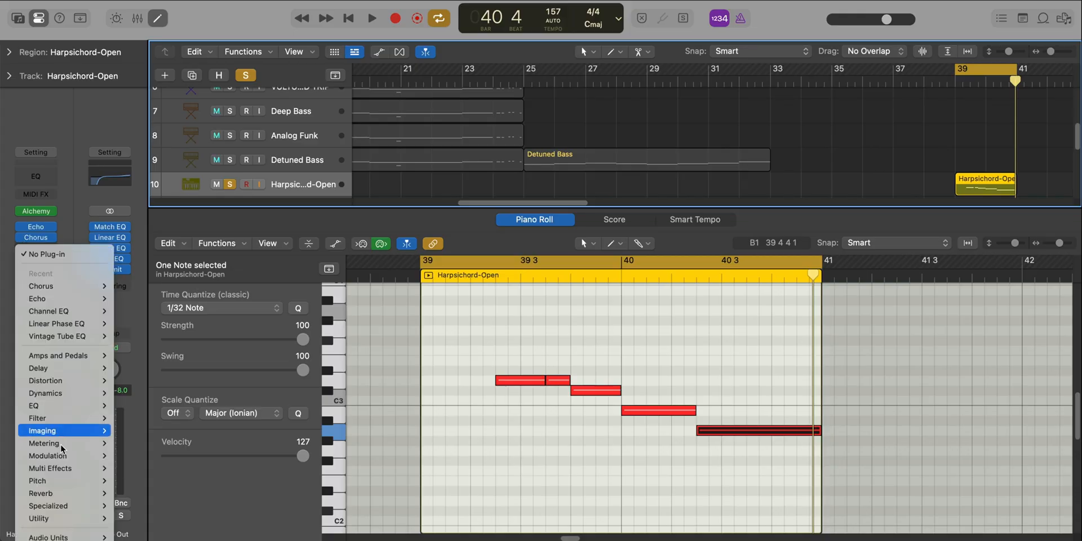
pyautogui.moveTo(77, 493)
pyautogui.click(211, 494)
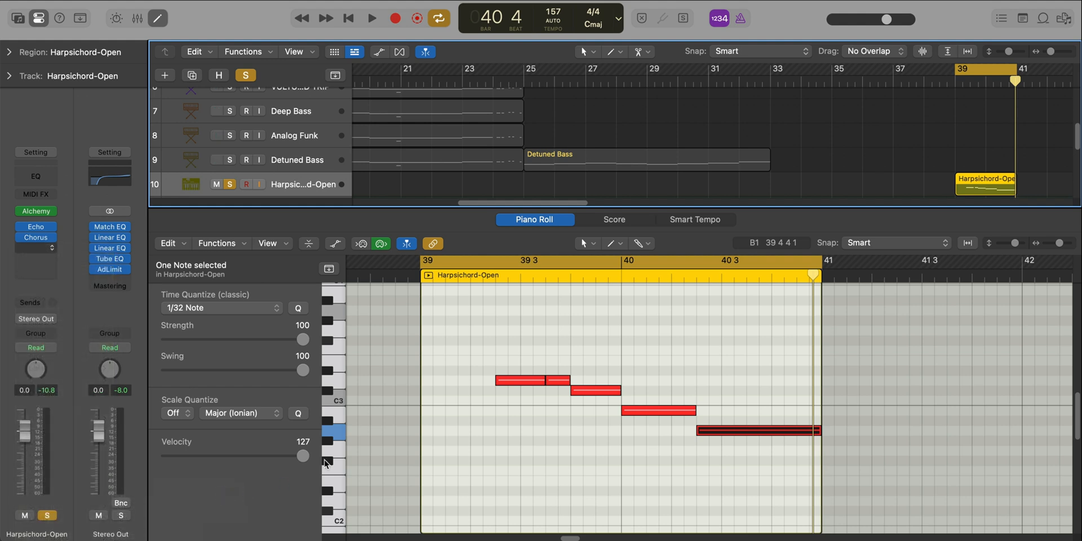
pyautogui.moveTo(551, 243); pyautogui.dragTo(413, 42)
pyautogui.click(392, 33)
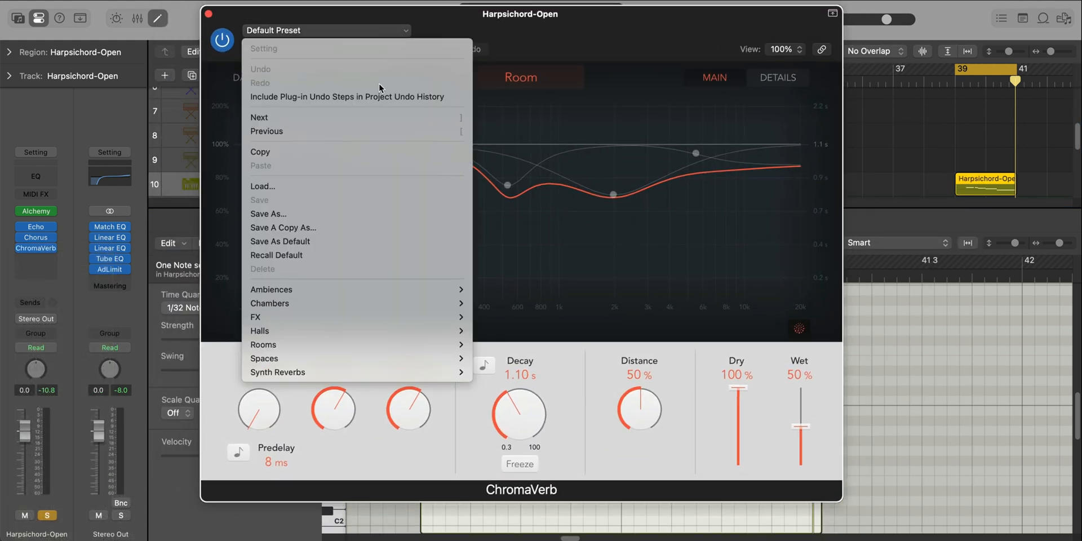
pyautogui.moveTo(331, 316)
pyautogui.click(505, 313)
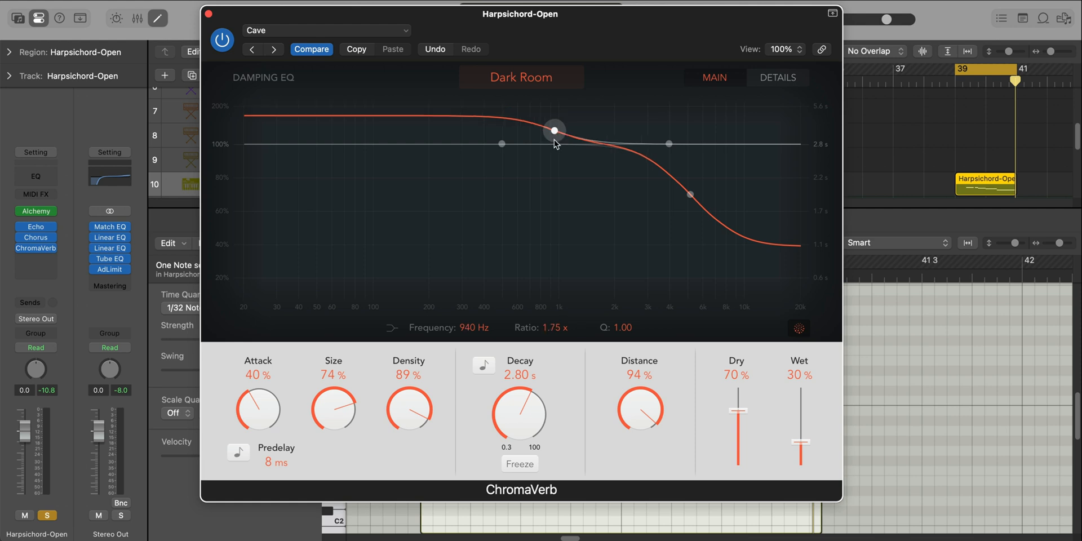
# Lower the reverb's low damping ratio to 0.63 x at 950 Hz and set Dry to 100 %, Wet to 50 % and Decay to 3.50 s
pyautogui.moveTo(556, 143); pyautogui.dragTo(555, 228)
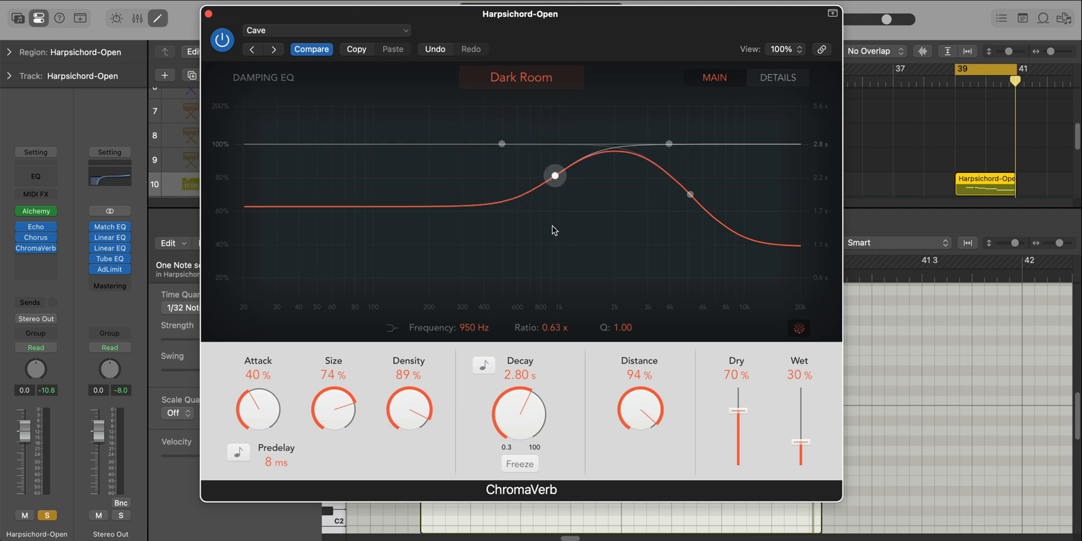
pyautogui.press('space')
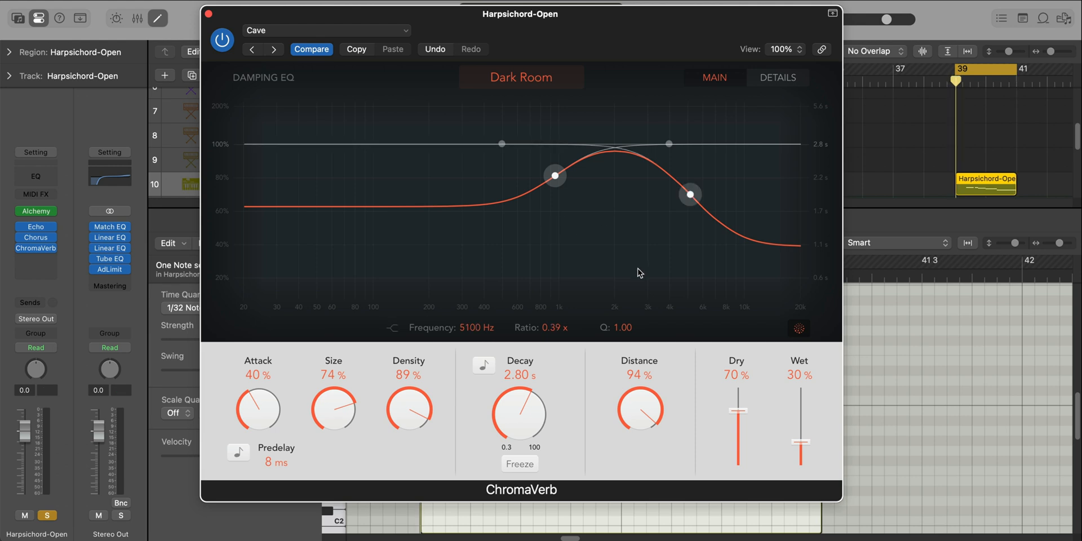
pyautogui.moveTo(738, 411); pyautogui.dragTo(735, 337)
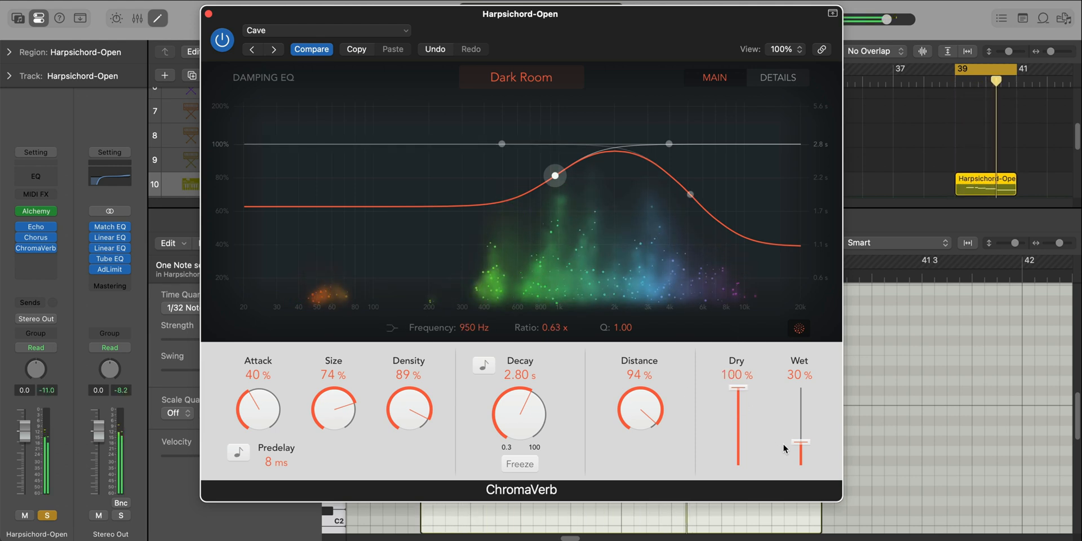
pyautogui.moveTo(800, 442); pyautogui.dragTo(805, 427)
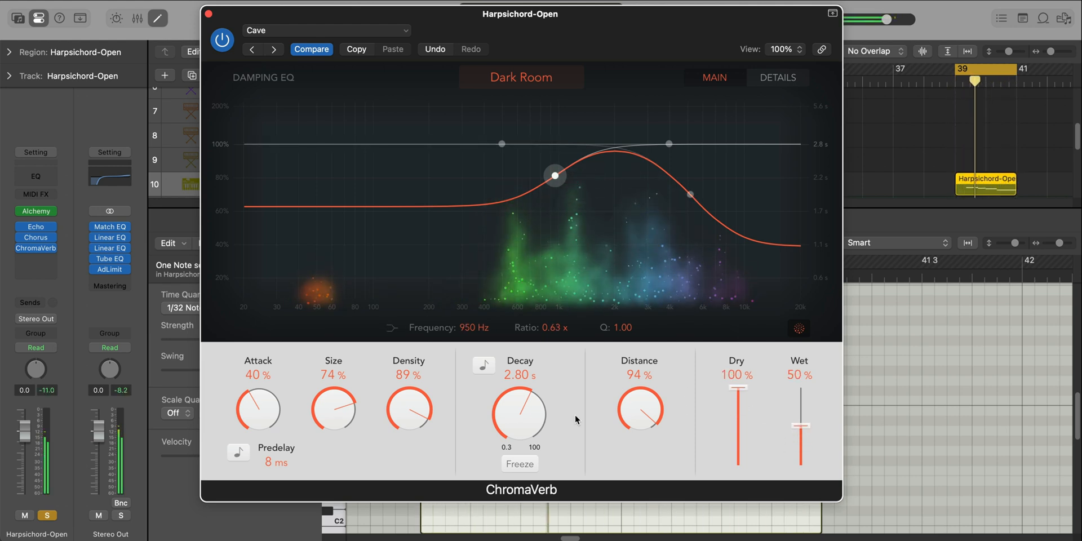
pyautogui.moveTo(527, 428); pyautogui.dragTo(531, 411)
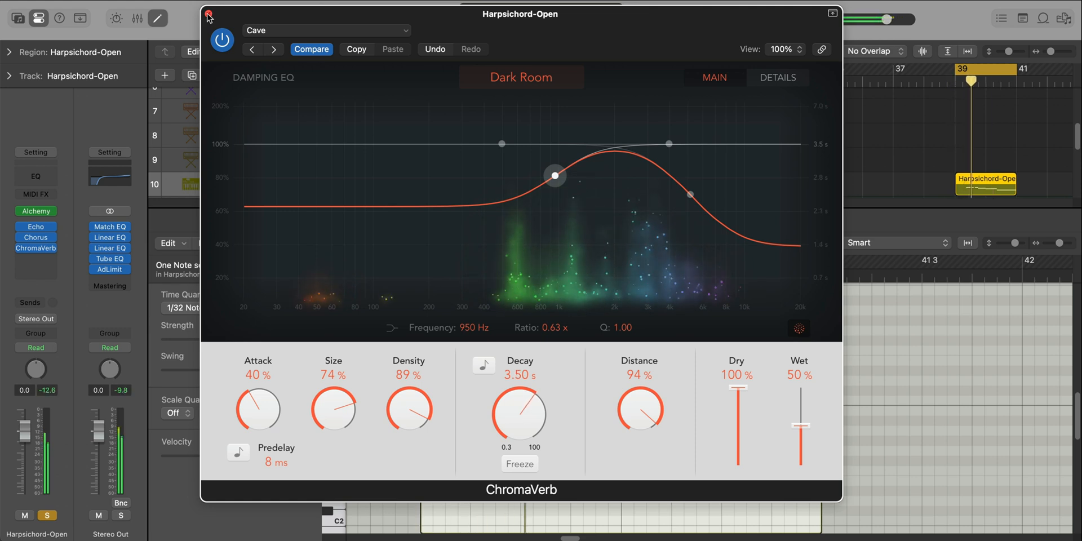
pyautogui.click(217, 42)
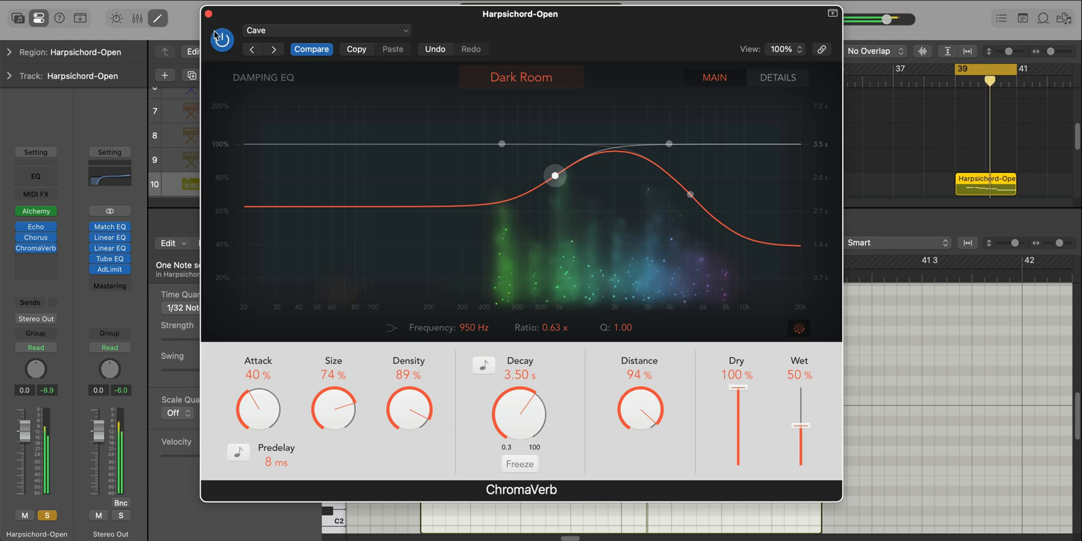
# Add a Channel EQ after ChromaVerb on the Harpsichord-Open track and boost its high shelf by 10.5 dB at 7200 Hz
pyautogui.press('super+w')
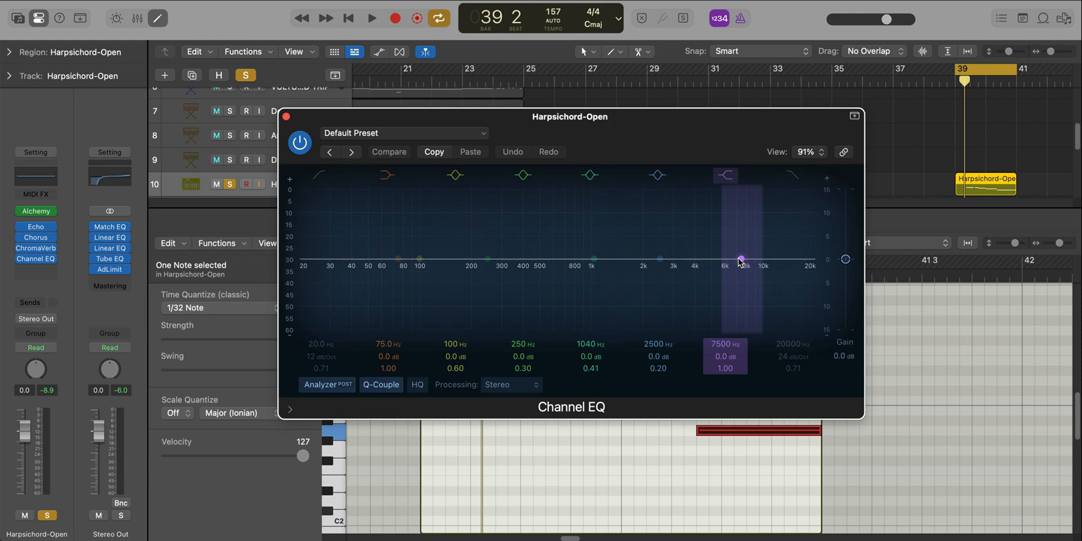
pyautogui.moveTo(739, 260); pyautogui.dragTo(736, 202)
pyautogui.press('space')
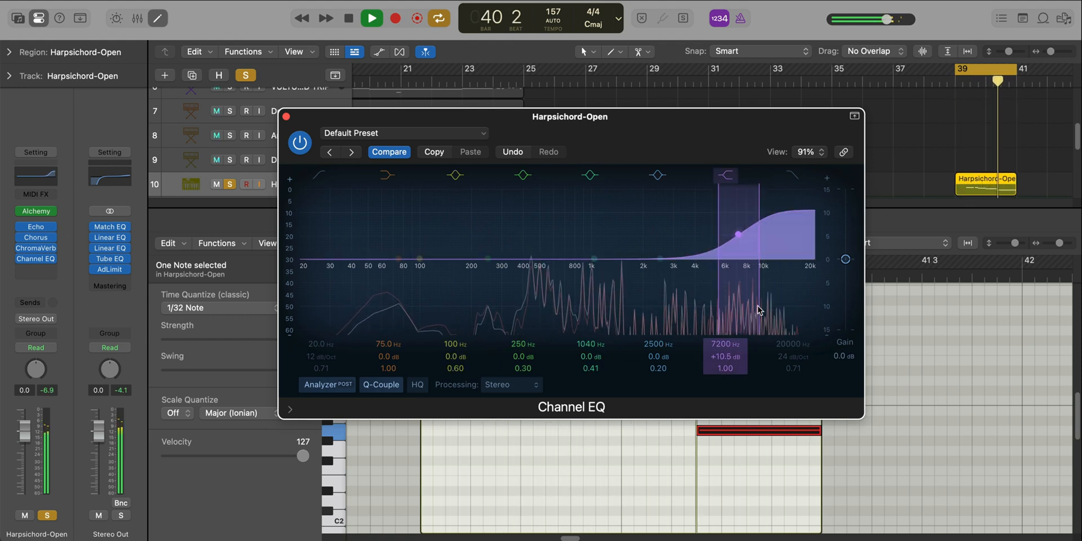
pyautogui.press('space')
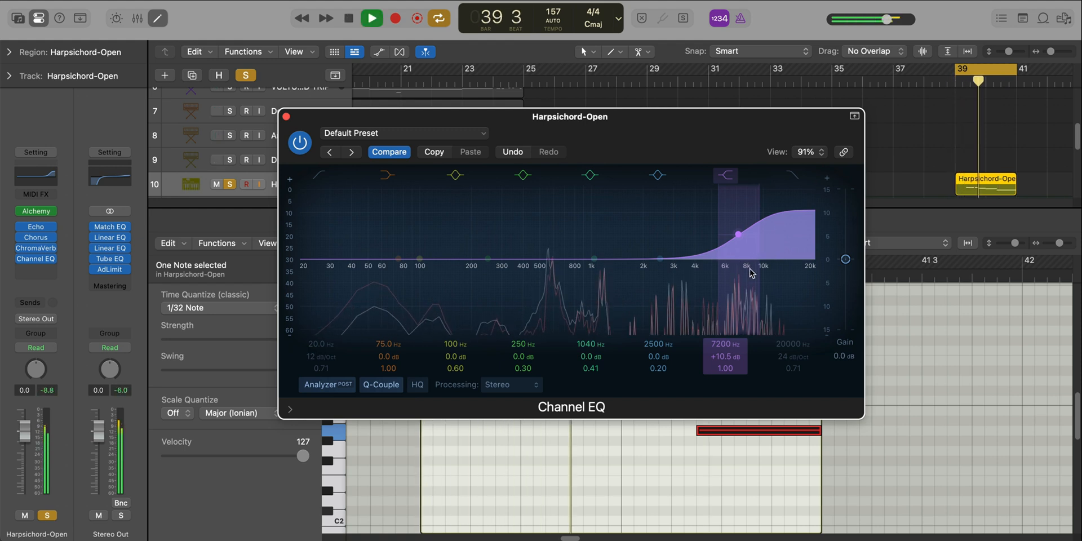
pyautogui.press('space')
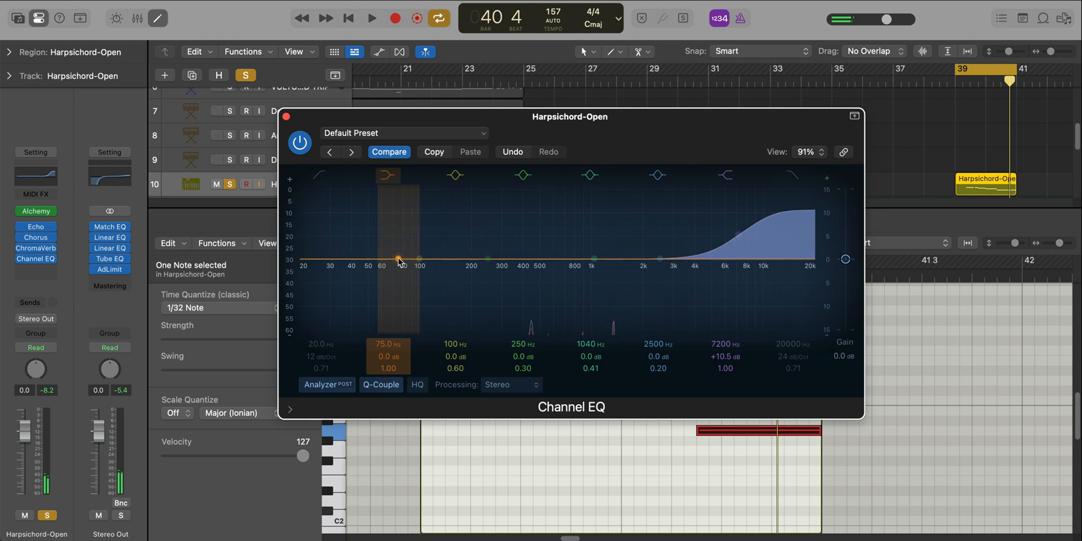
# Cut the Channel EQ's low shelf to -11.8 dB at 585 Hz and listen to the melody
pyautogui.moveTo(398, 260); pyautogui.dragTo(539, 315)
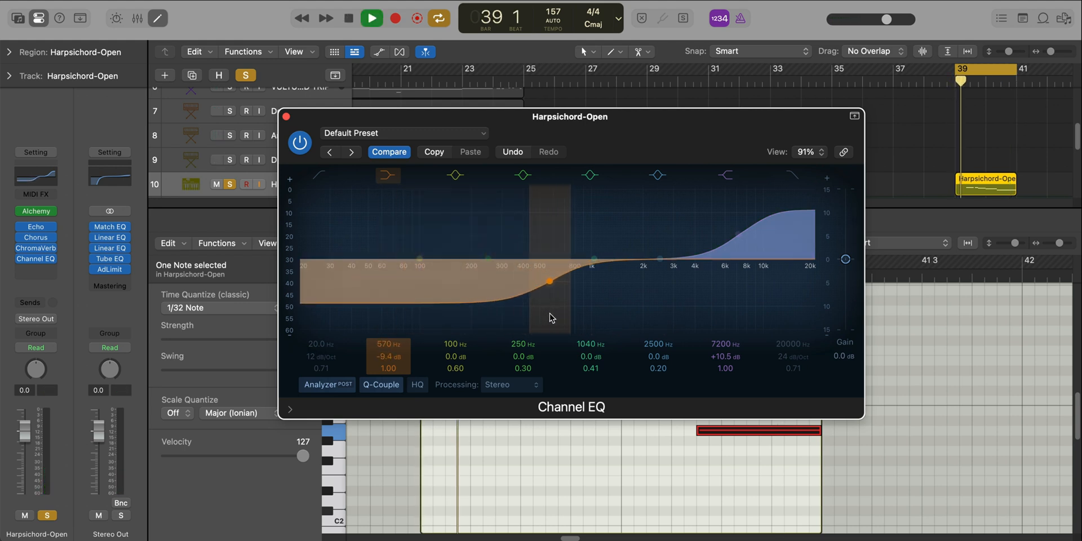
pyautogui.moveTo(548, 281); pyautogui.dragTo(553, 297)
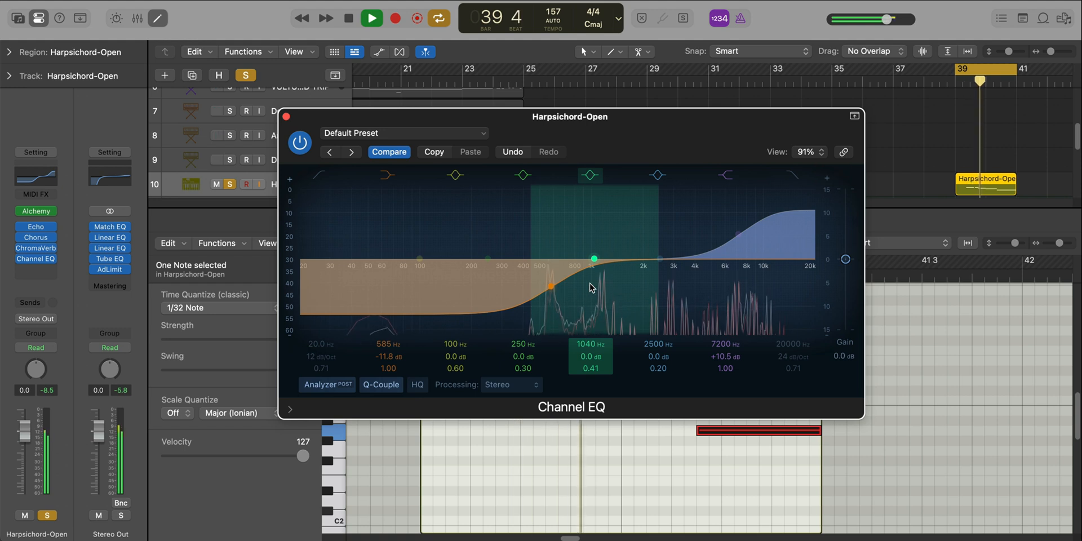
pyautogui.press('space')
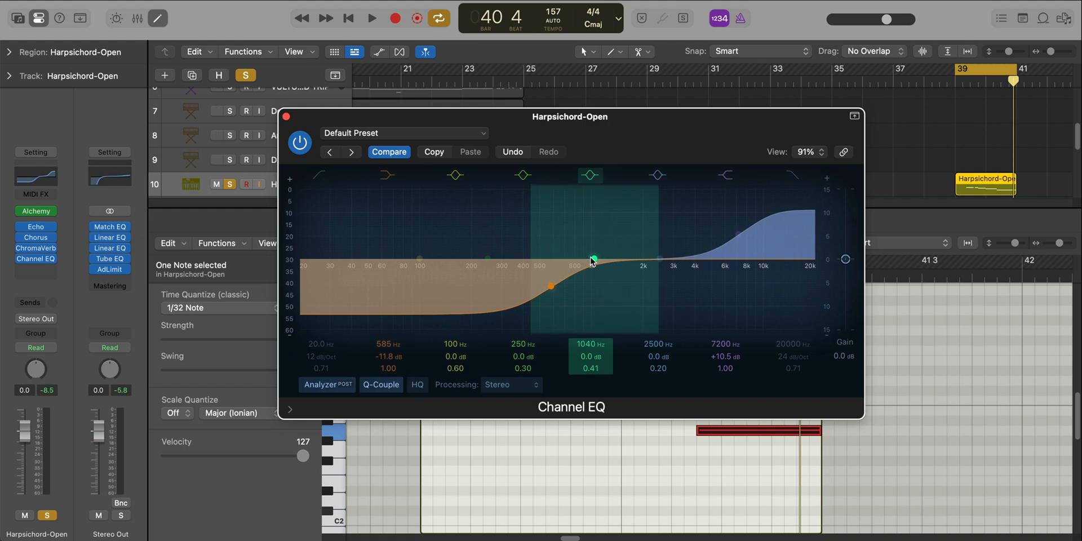
# Lower the Channel EQ's wide mid band to -4.9 dB at 1100 Hz while playing the melody
pyautogui.press('space')
pyautogui.moveTo(593, 260); pyautogui.dragTo(596, 285)
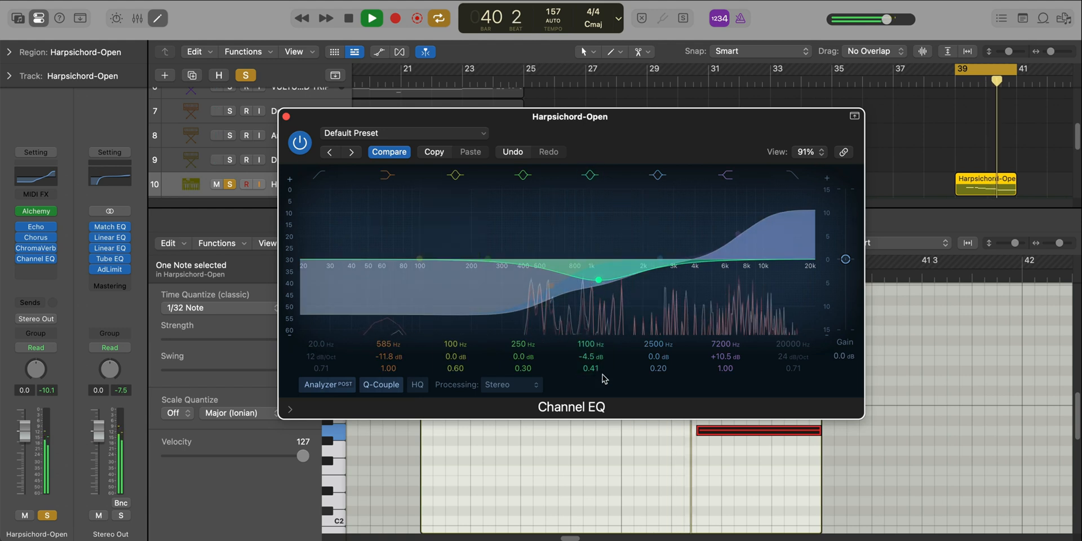
pyautogui.press('space')
pyautogui.press('space')
pyautogui.moveTo(586, 353)
pyautogui.mouseDown()
pyautogui.moveTo(586, 308)
pyautogui.moveTo(586, 354)
pyautogui.mouseUp()
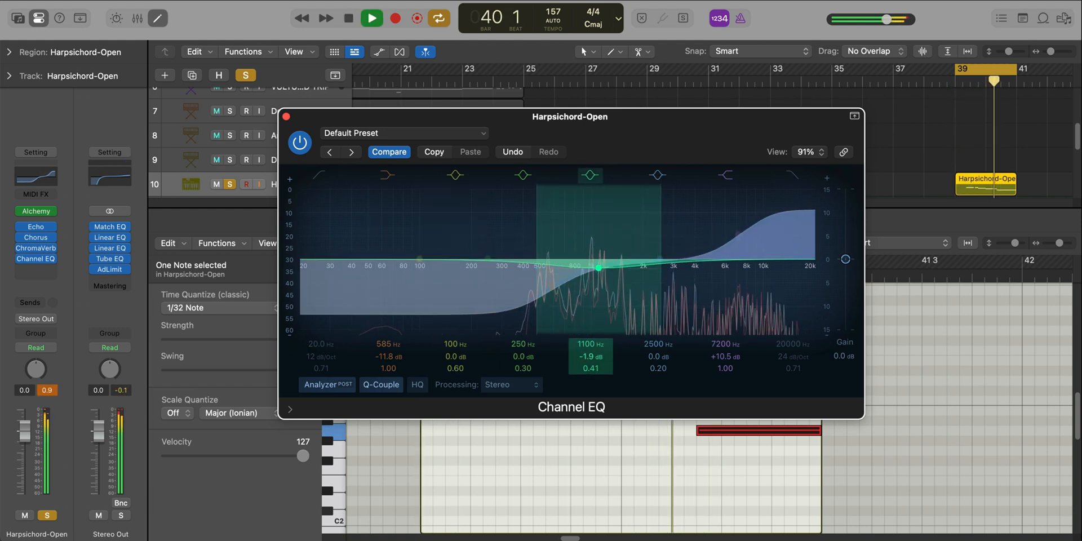
# Compare the harpsichord melody with the Channel EQ bypassed and enabled, and close the EQ
pyautogui.click(300, 142)
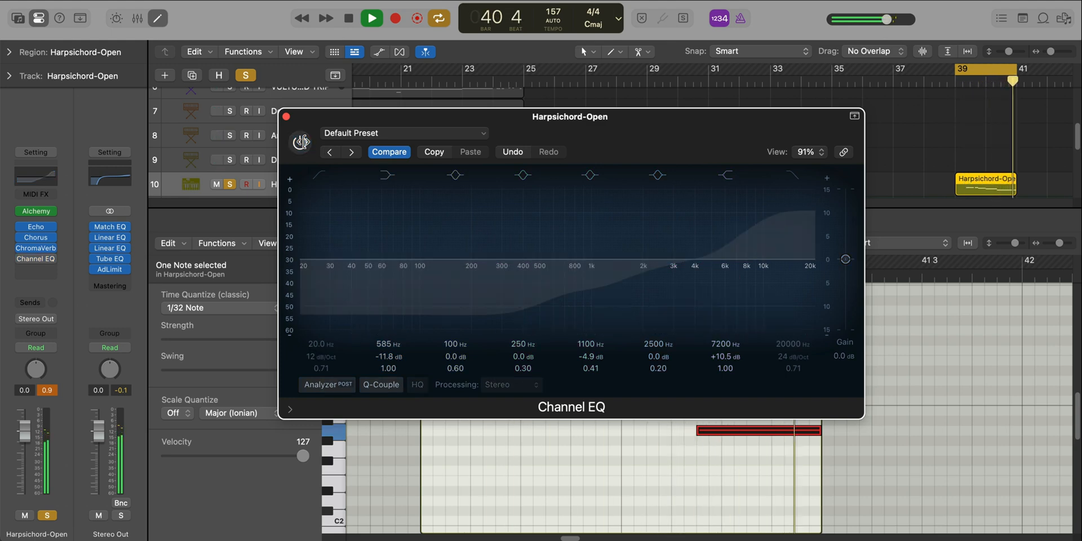
pyautogui.click(301, 142)
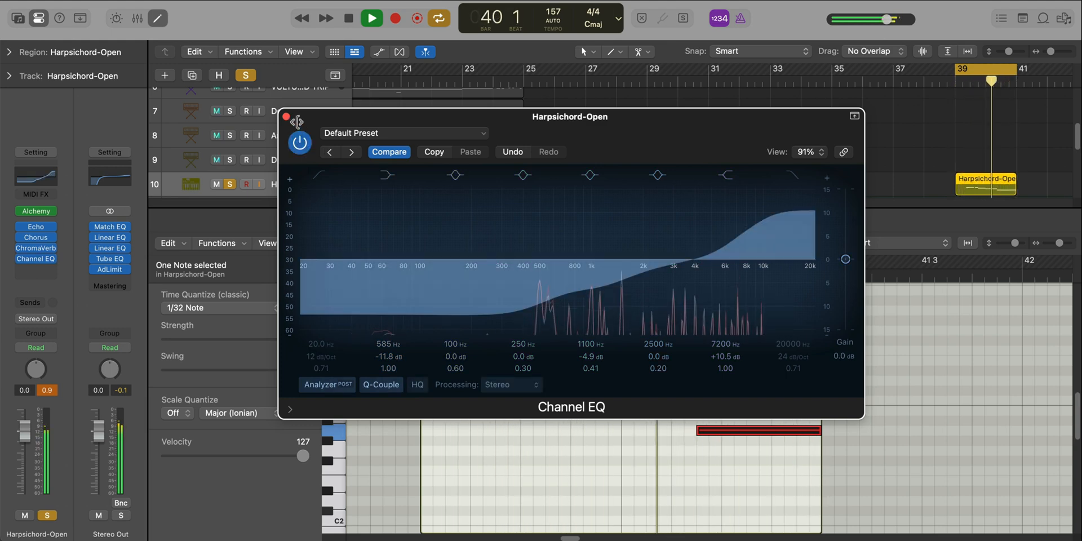
pyautogui.click(286, 117)
pyautogui.press('x')
pyautogui.press('x')
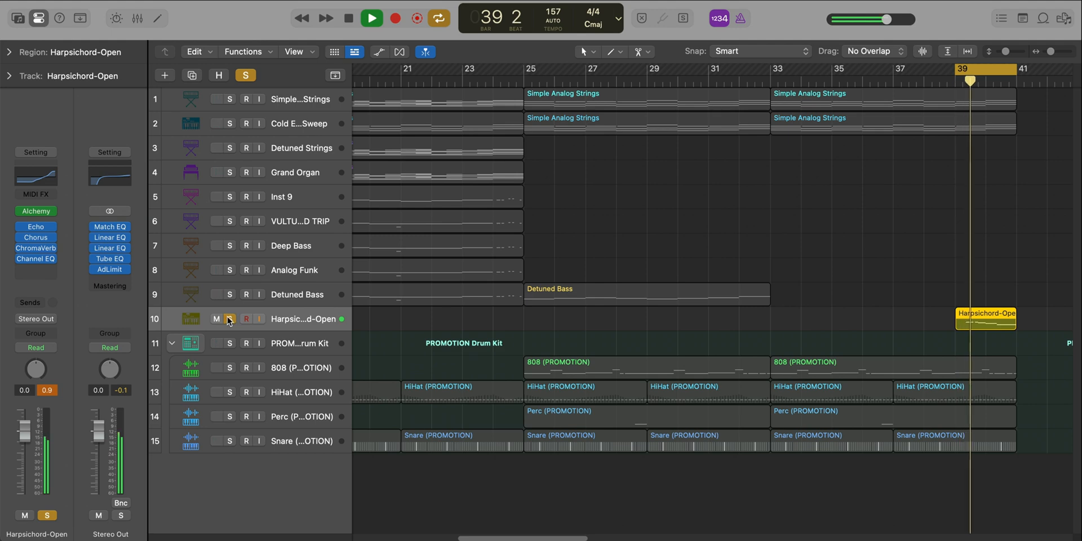
# Turn off solo on the Harpsichord-Open track and play its melody with the full beat
pyautogui.press('s')
pyautogui.scroll(-3, 556, 240)
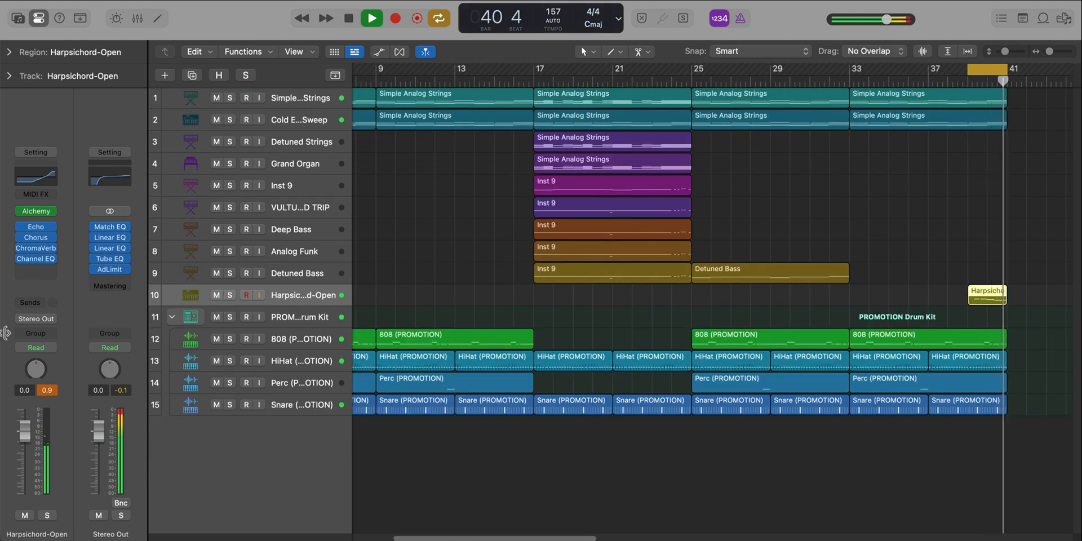
pyautogui.press('v')
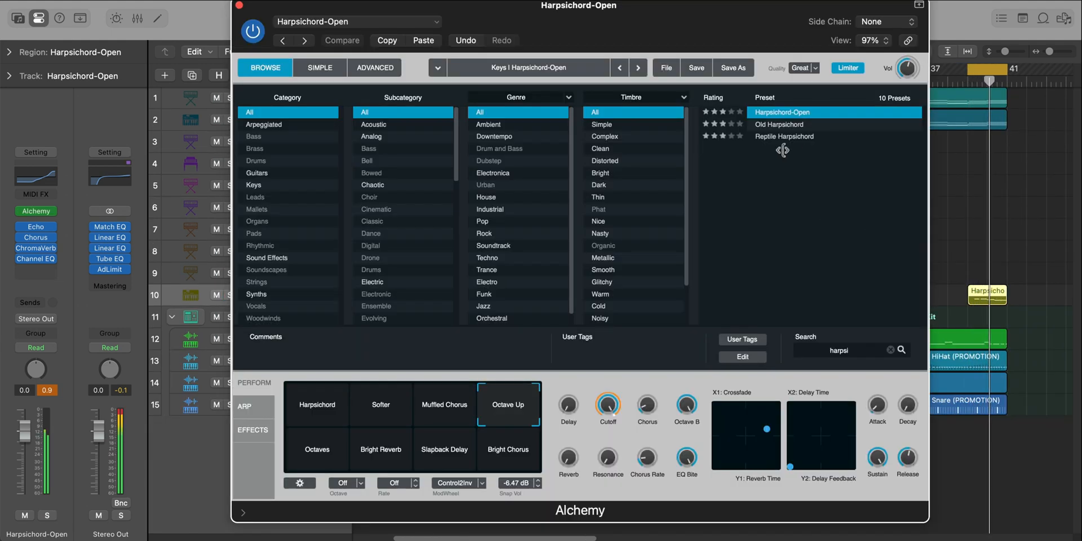
pyautogui.press('v')
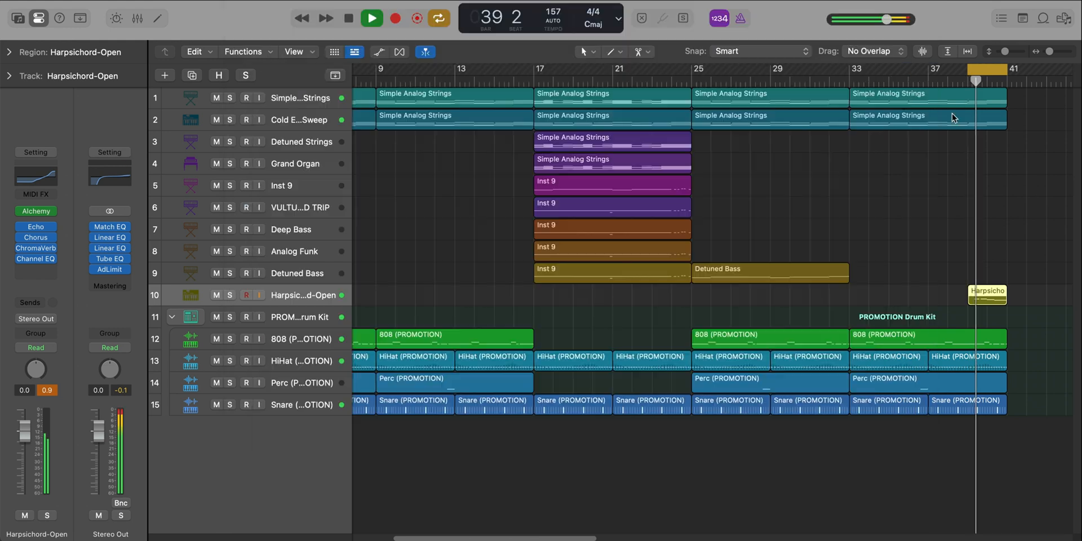
# Repeat the last Simple Analog Strings regions on tracks 1 and 2 so the chords continue from bar 41
pyautogui.scroll(-2, 958, 236)
pyautogui.moveTo(991, 382); pyautogui.dragTo(911, 91)
pyautogui.press('super+r')
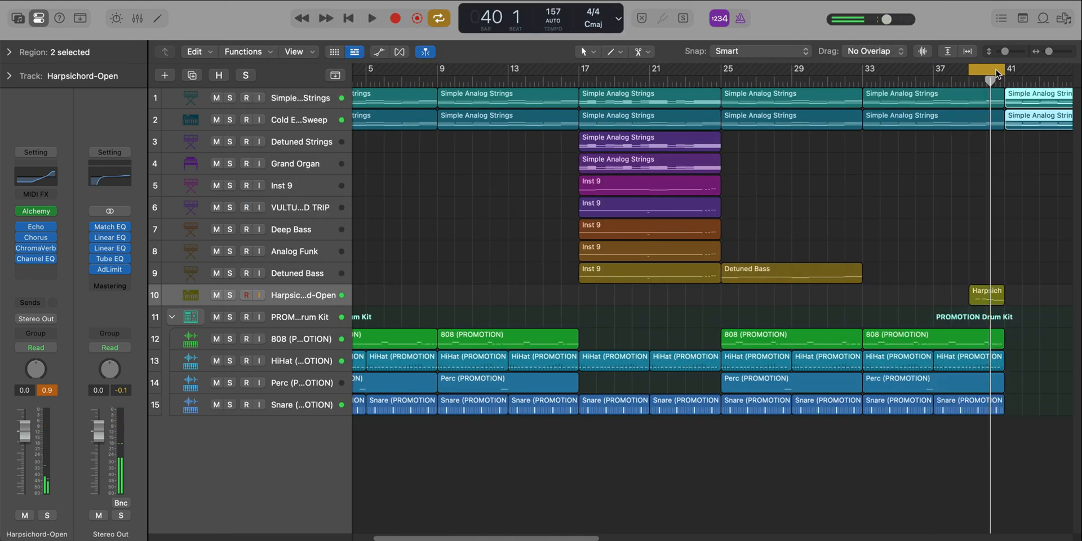
# Turn off cycle playback and listen to the arrangement from bar 37 through the transition into bar 41
pyautogui.click(933, 80)
pyautogui.press('space')
pyautogui.scroll(-2, 891, 305)
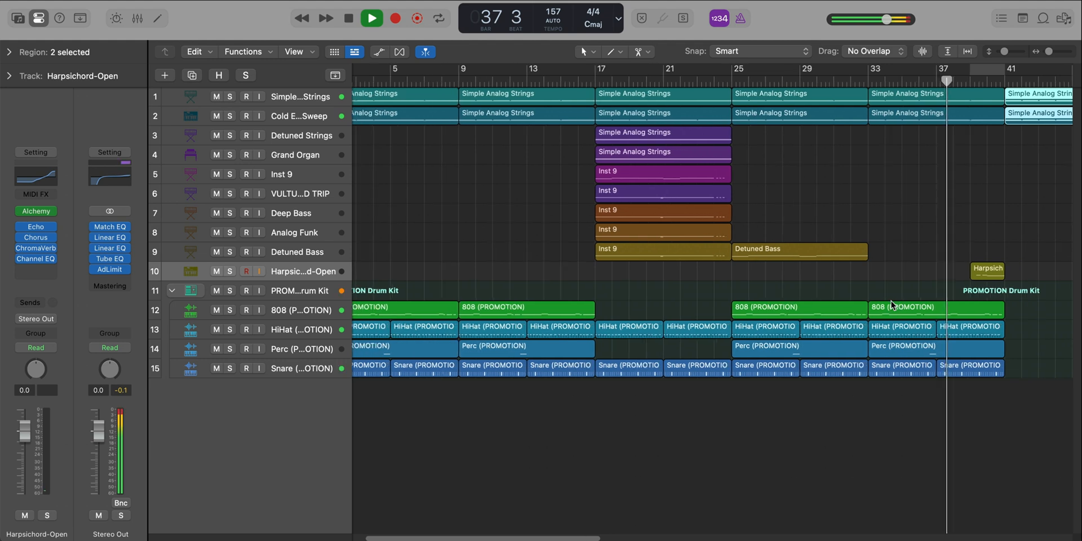
pyautogui.scroll(-3, 891, 305)
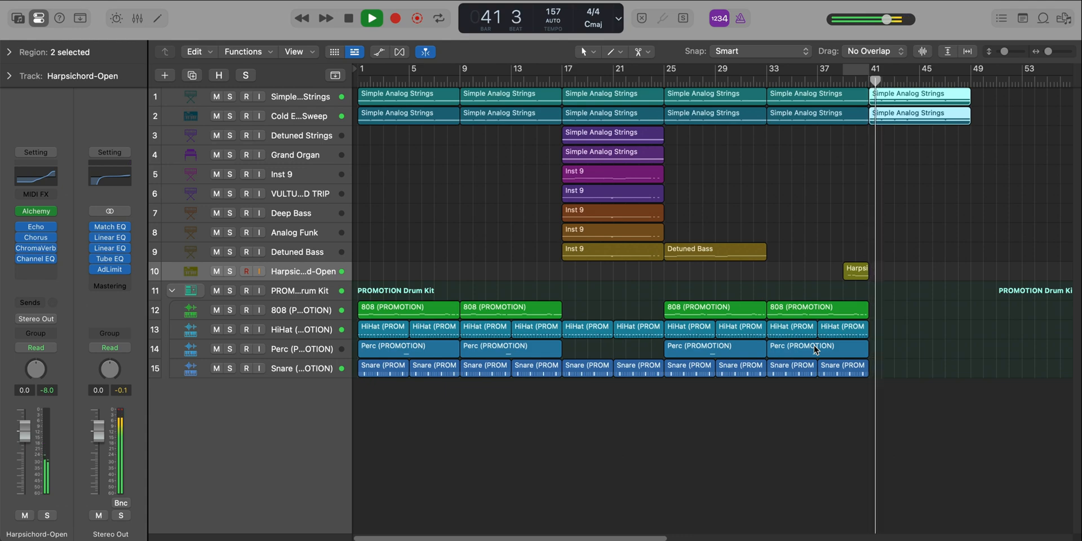
pyautogui.scroll(-1, 856, 368)
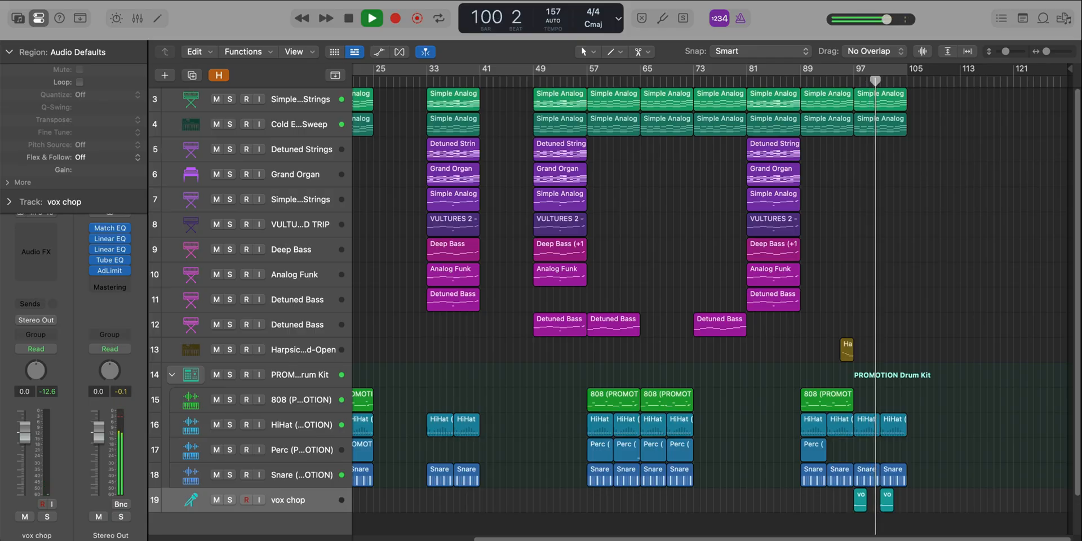
# Copy the 16 chord and drum regions from bars 9 to 24 so that the copies start at bar 105
pyautogui.press('z')
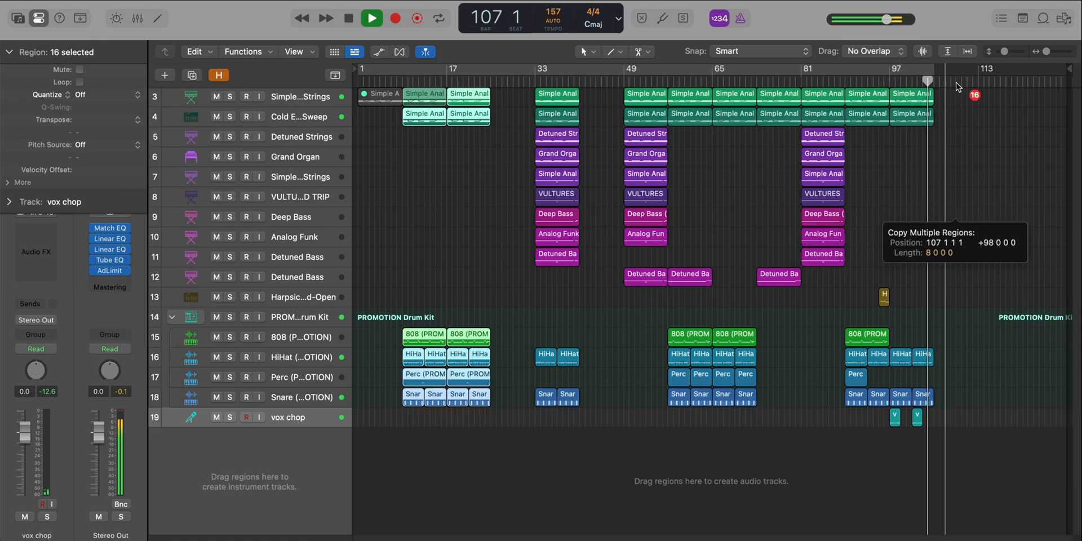
pyautogui.moveTo(954, 63); pyautogui.dragTo(943, 106)
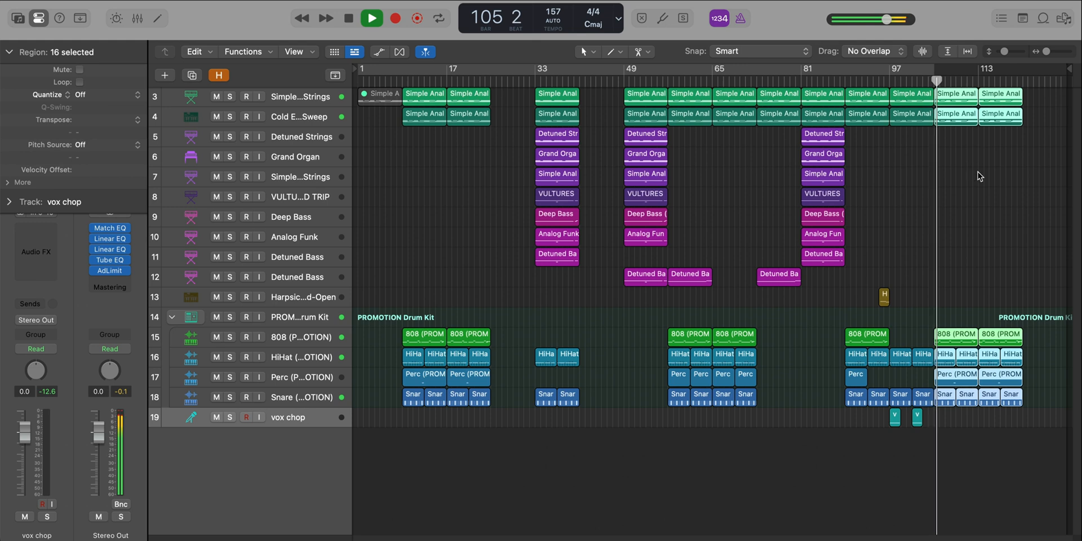